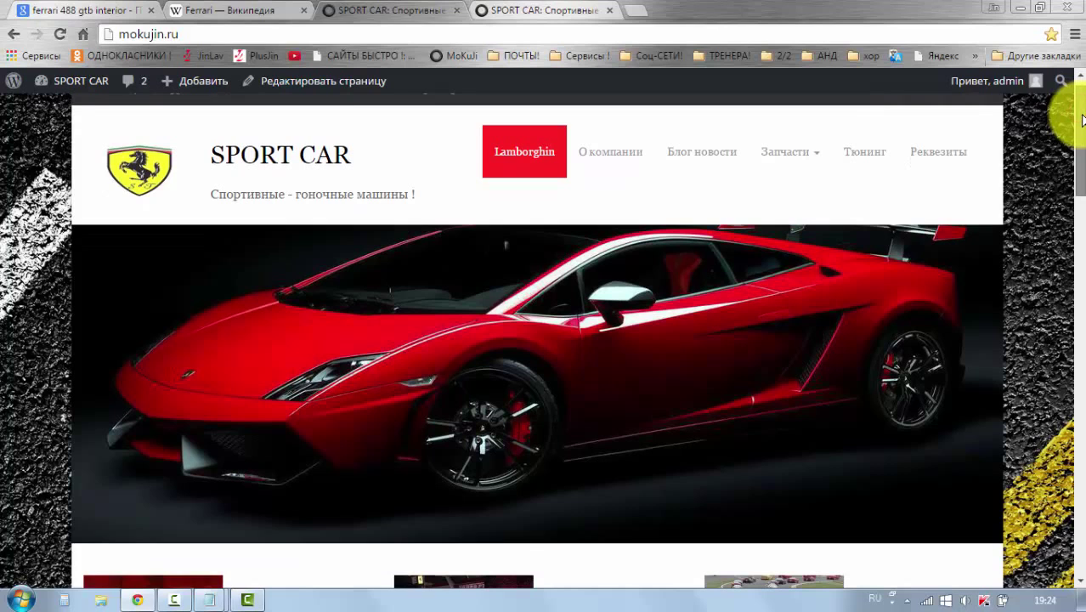
# - Open the site's admin console and go to the page for adding new plugins
pyautogui.scroll(-1, 1082, 119)
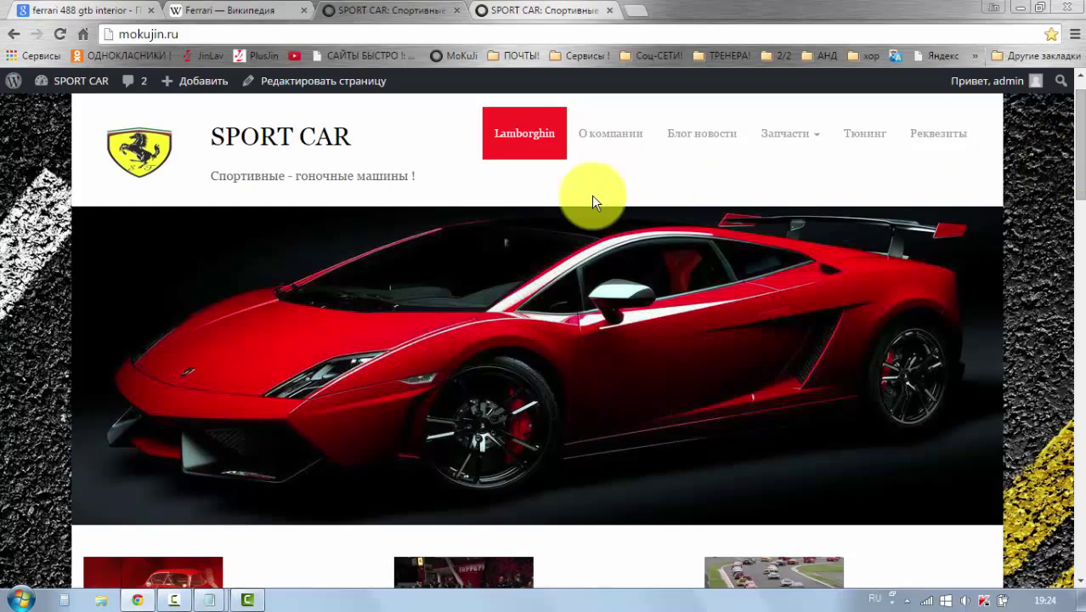
pyautogui.click(40, 82)
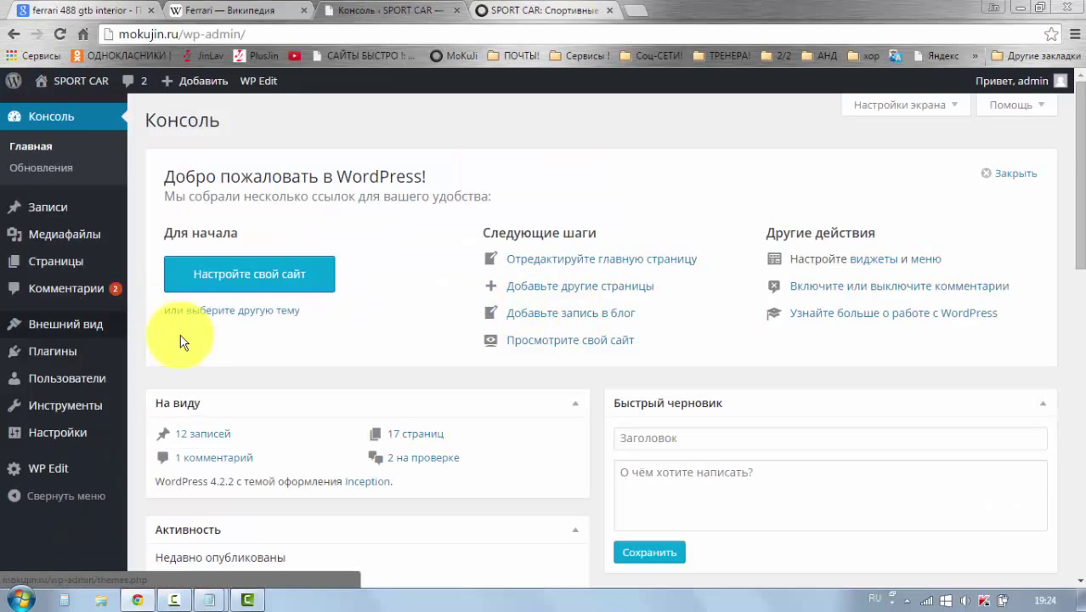
pyautogui.moveTo(37, 357)
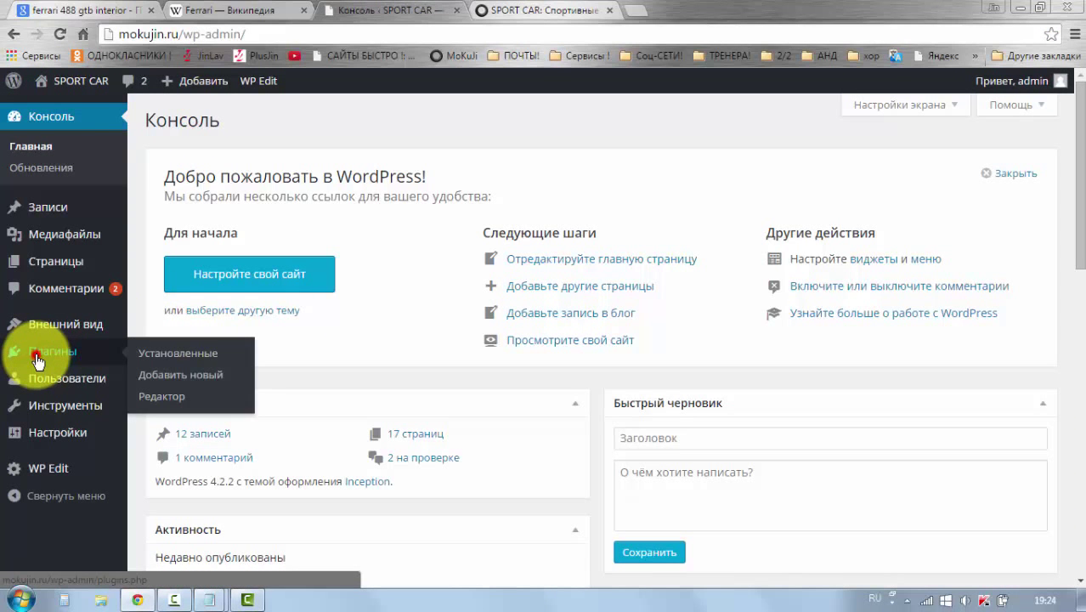
pyautogui.click(36, 361)
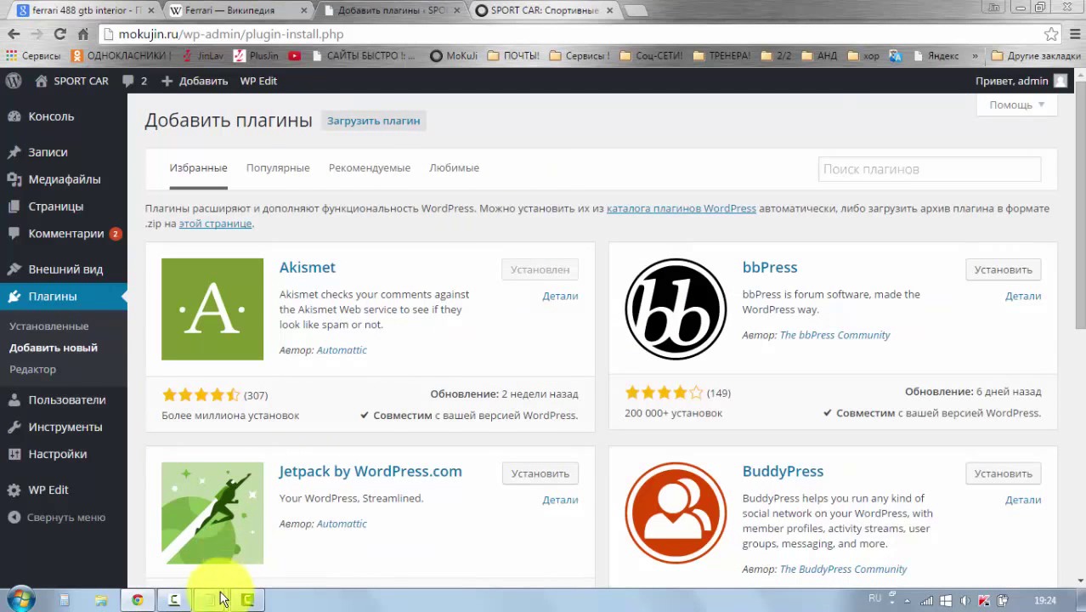
# - Switch to the Notepad file СОЦ and copy the plugin name Meta Slider
pyautogui.moveTo(213, 605)
pyautogui.click(261, 544)
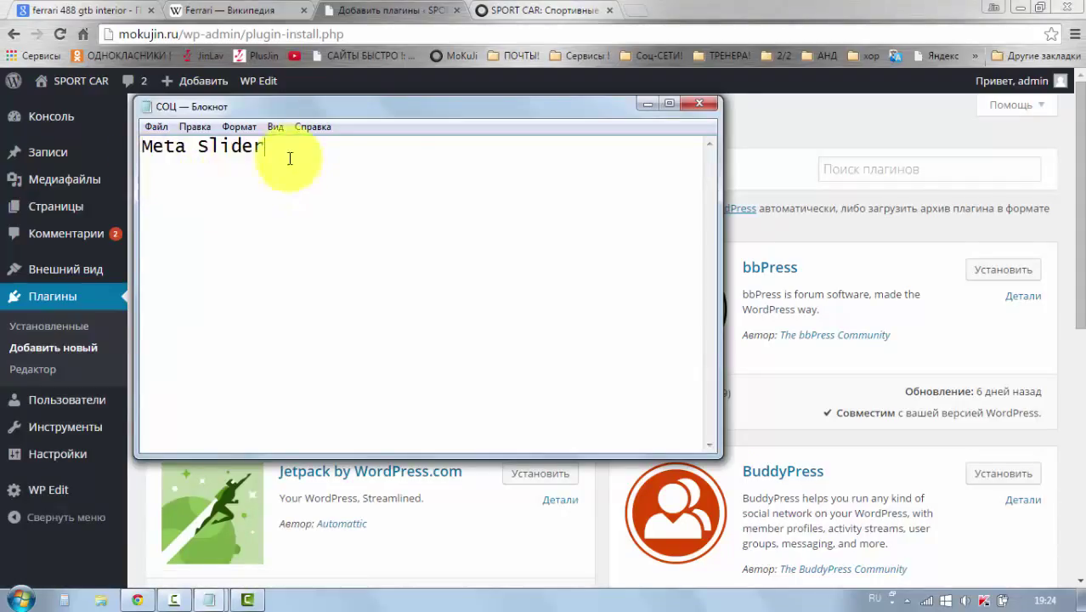
pyautogui.moveTo(265, 147); pyautogui.dragTo(145, 146)
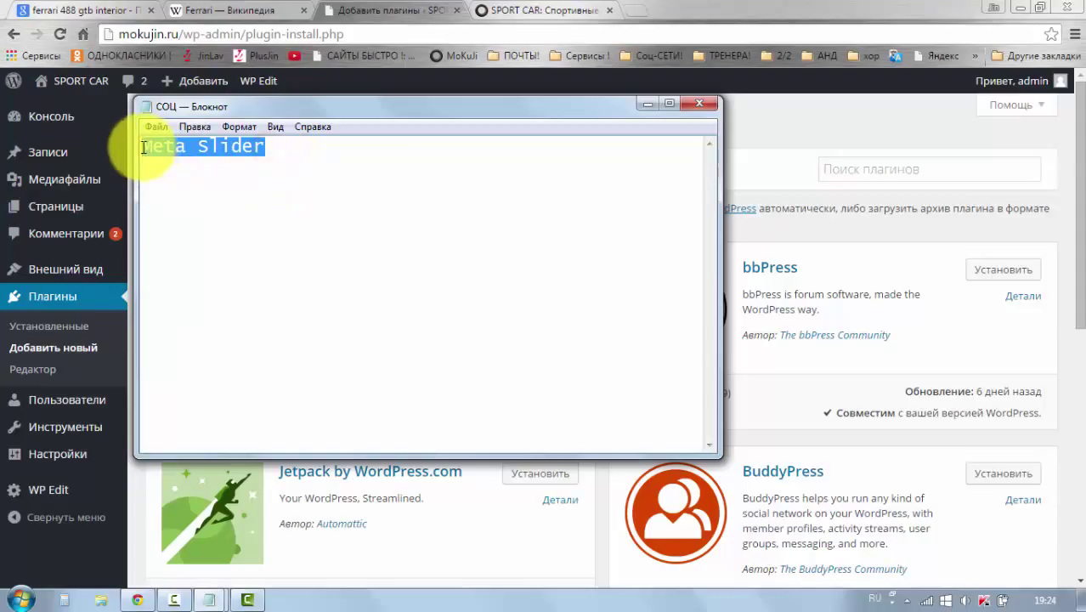
pyautogui.rightClick(149, 149)
pyautogui.click(201, 201)
pyautogui.click(393, 182)
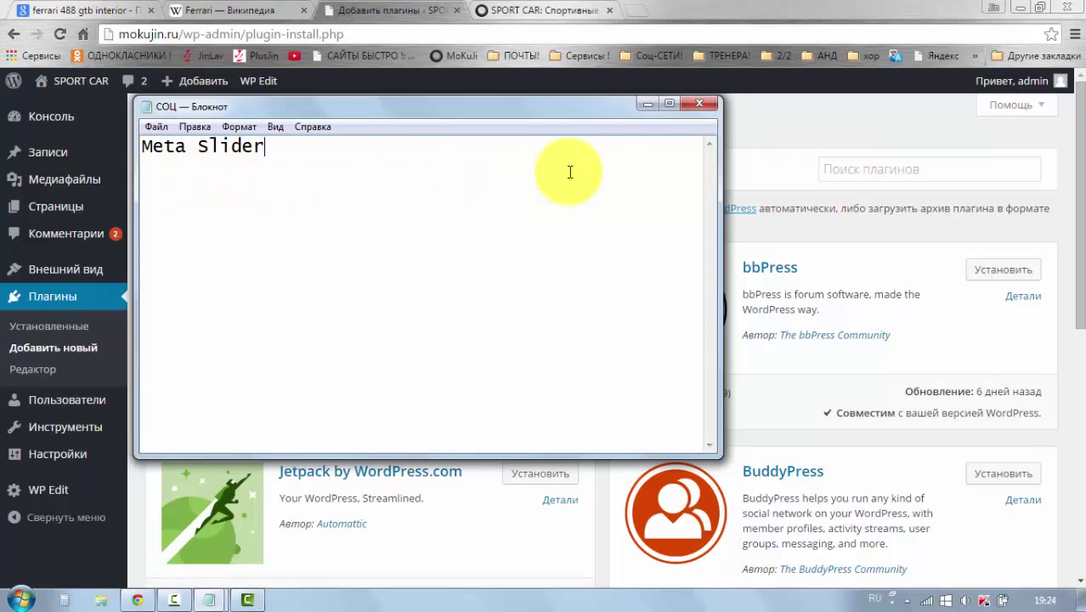
# - Back in the browser, search the plugin catalogue for the copied name Meta Slider
pyautogui.click(842, 168)
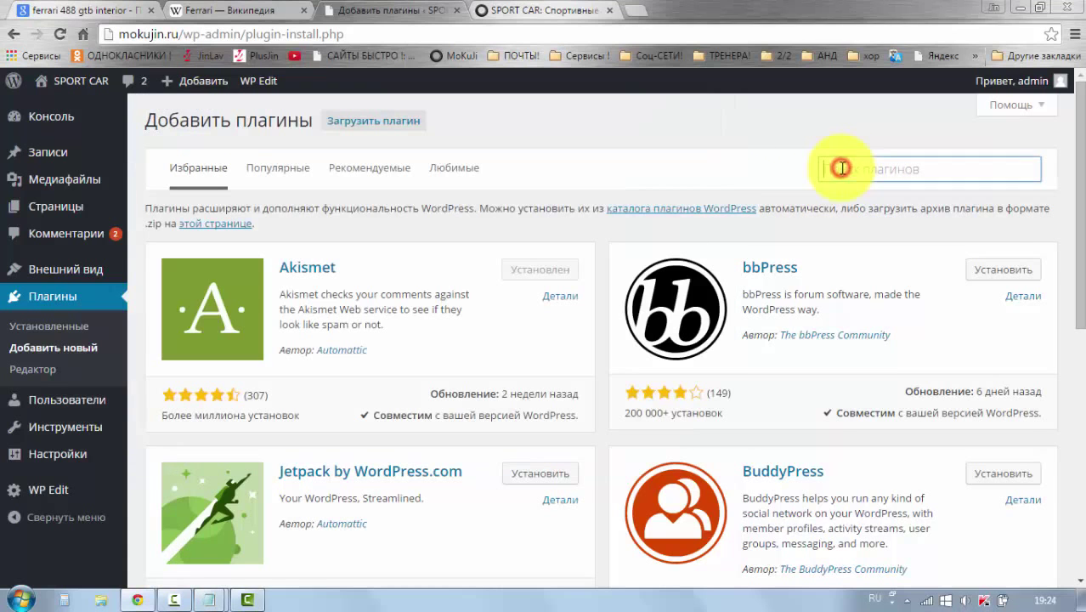
pyautogui.rightClick(840, 168)
pyautogui.click(875, 265)
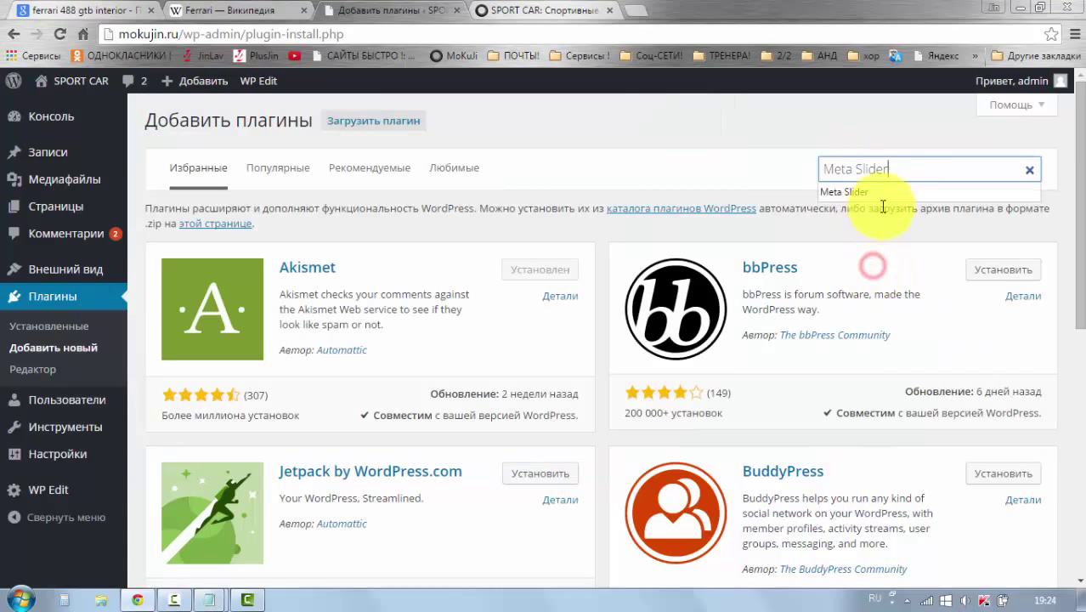
pyautogui.press('Return')
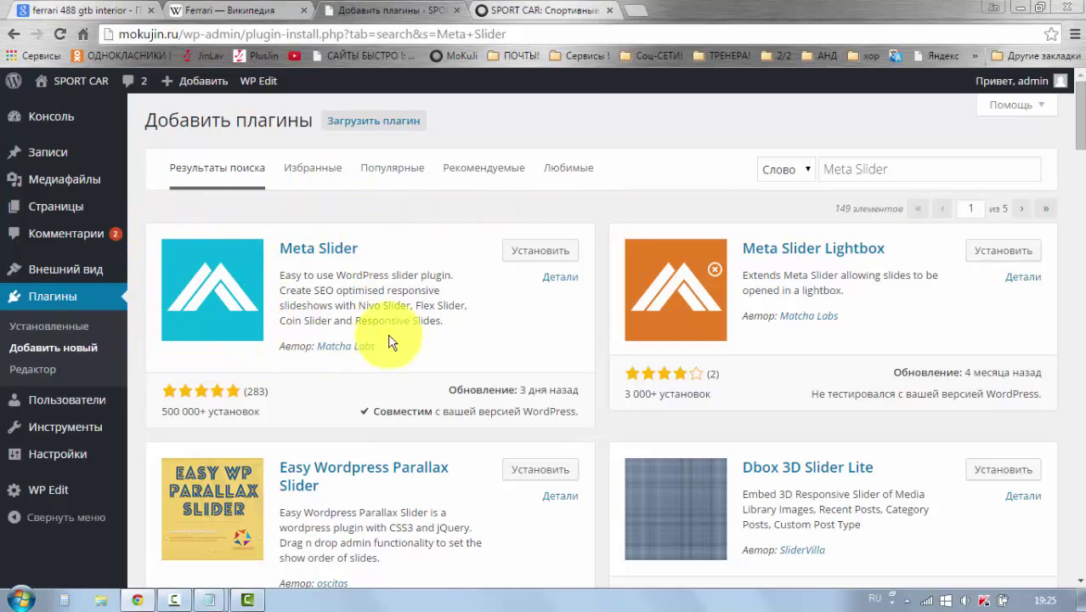
# - Install the Meta Slider plugin by Matcha Labs and activate it
pyautogui.click(530, 252)
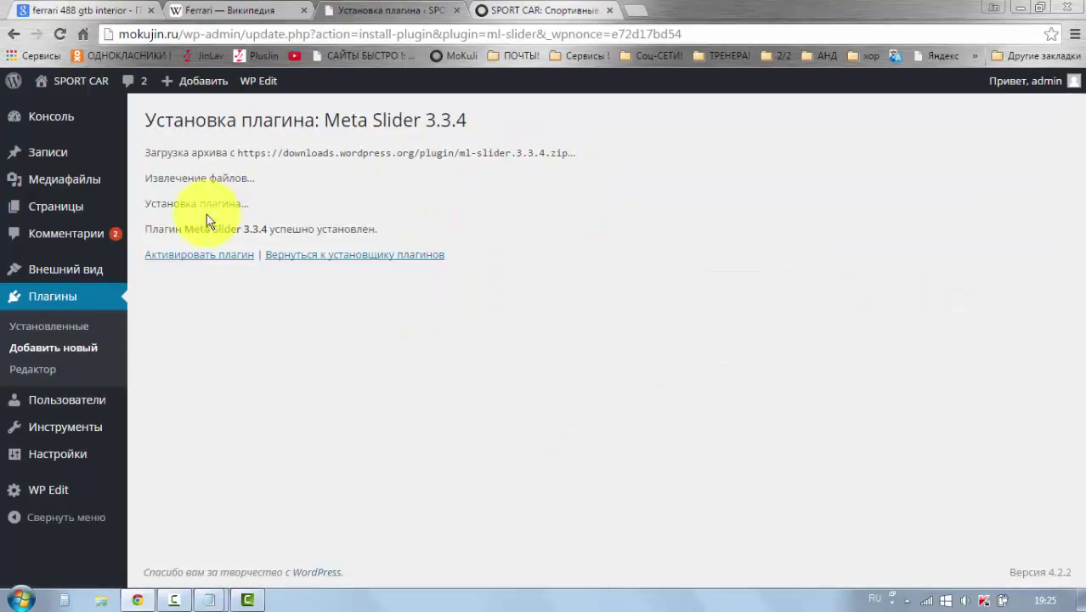
pyautogui.click(197, 257)
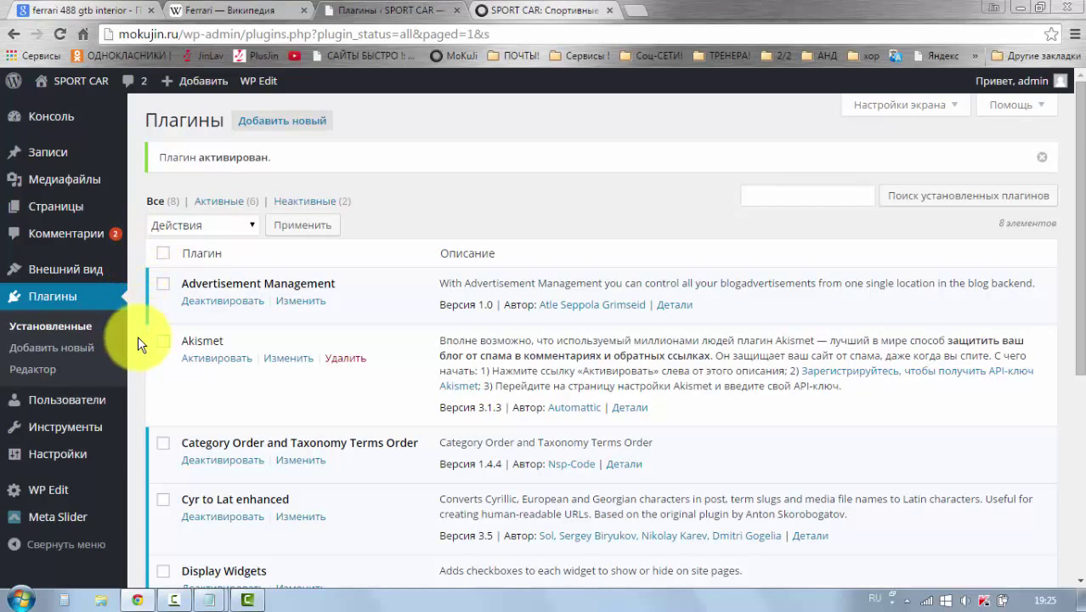
# - Open the Meta Slider page and create the first slideshow
pyautogui.moveTo(12, 526)
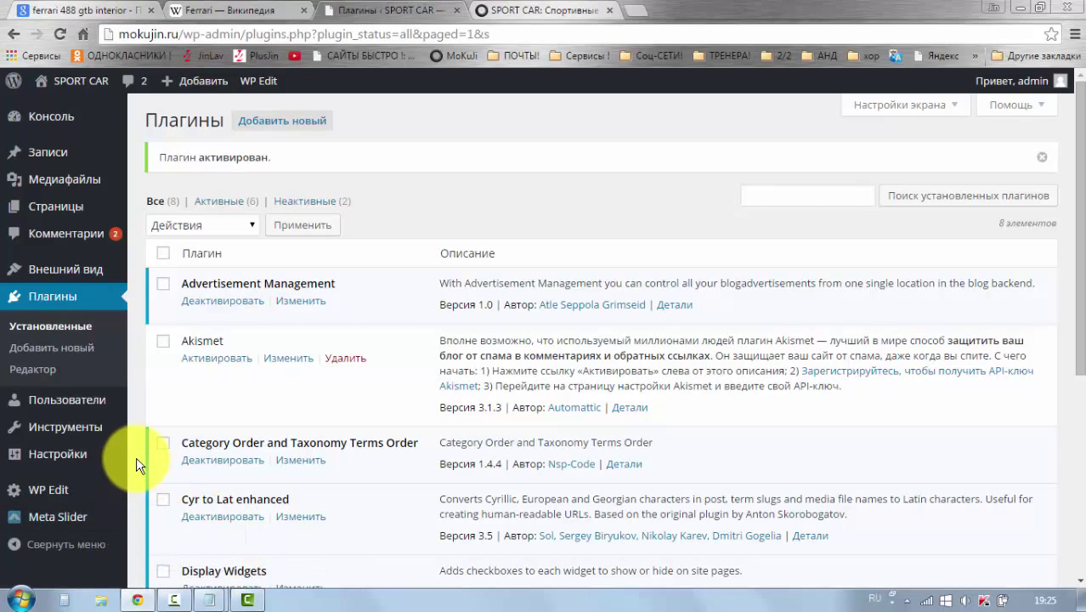
pyautogui.moveTo(59, 514)
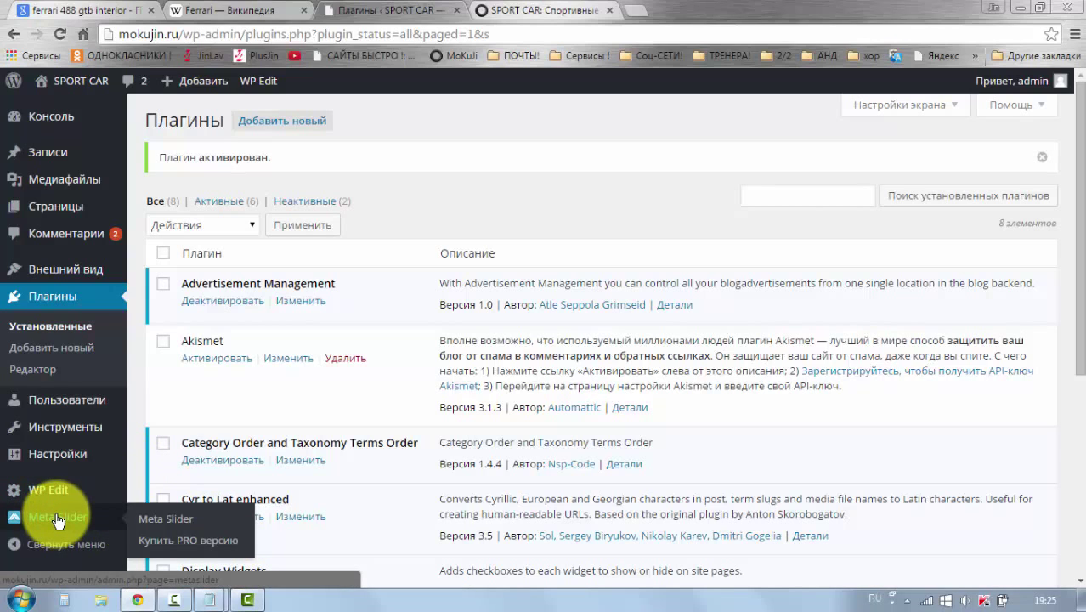
pyautogui.click(154, 527)
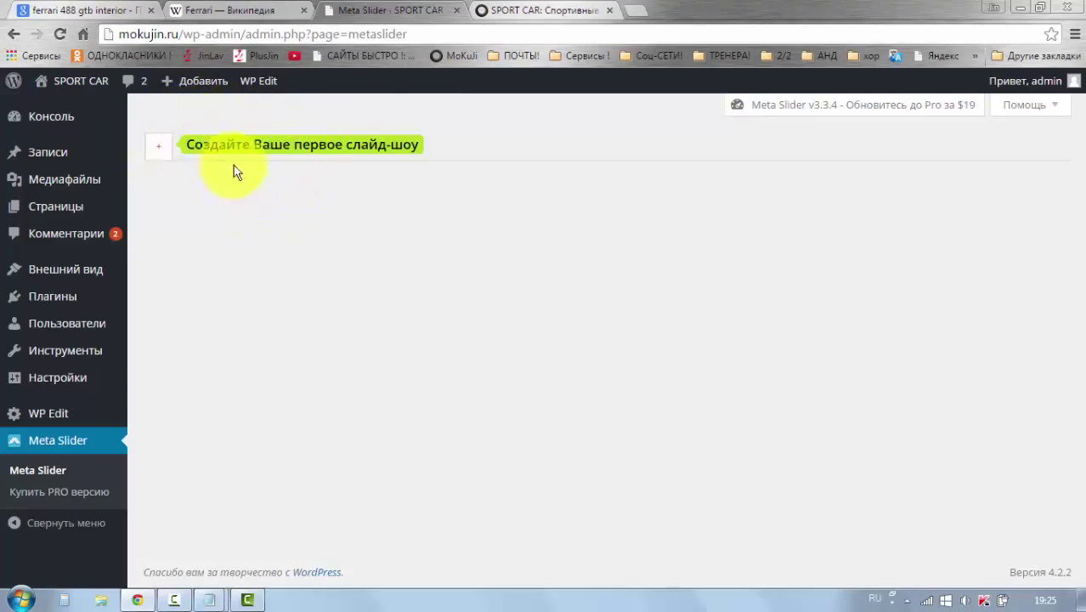
pyautogui.click(153, 158)
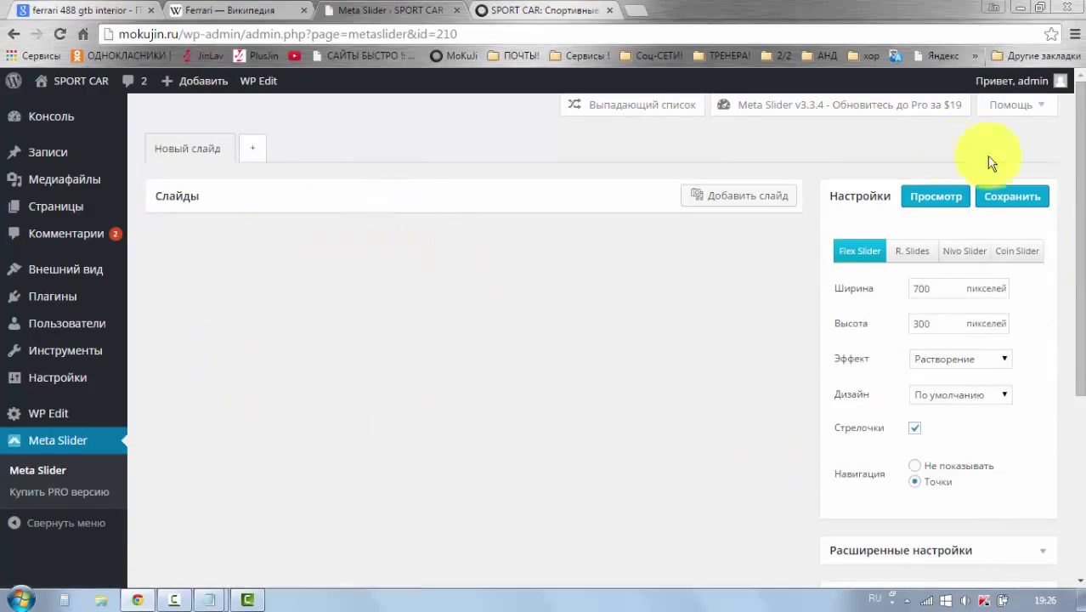
# - Add a slide using the media library photo of the red Ferrari in side view on the white show stand
pyautogui.scroll(-2, 748, 425)
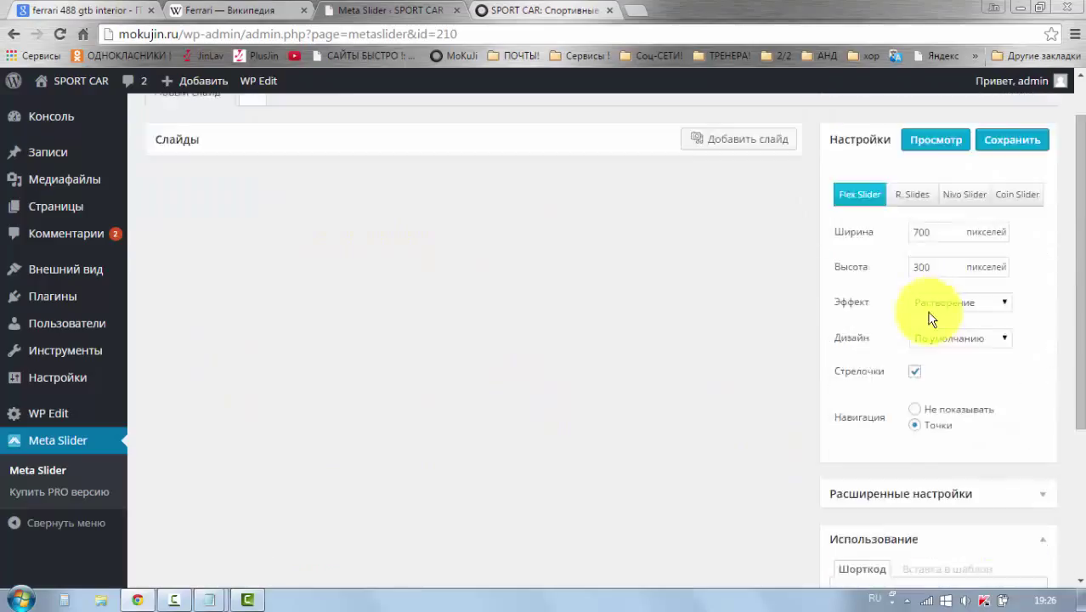
pyautogui.scroll(2, 482, 332)
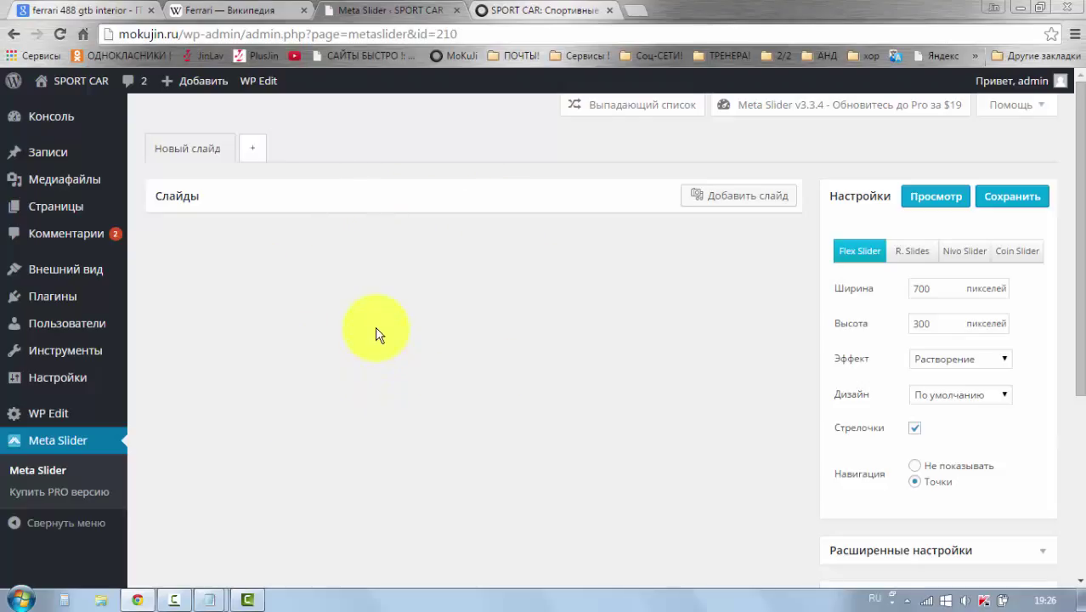
pyautogui.click(720, 202)
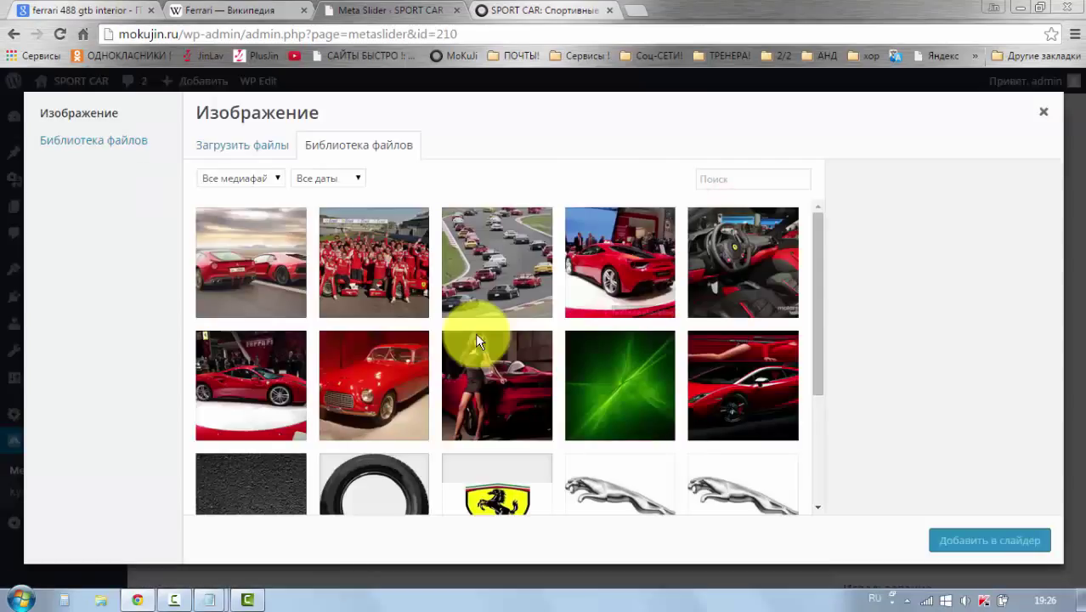
pyautogui.scroll(-1, 581, 325)
pyautogui.scroll(1, 603, 314)
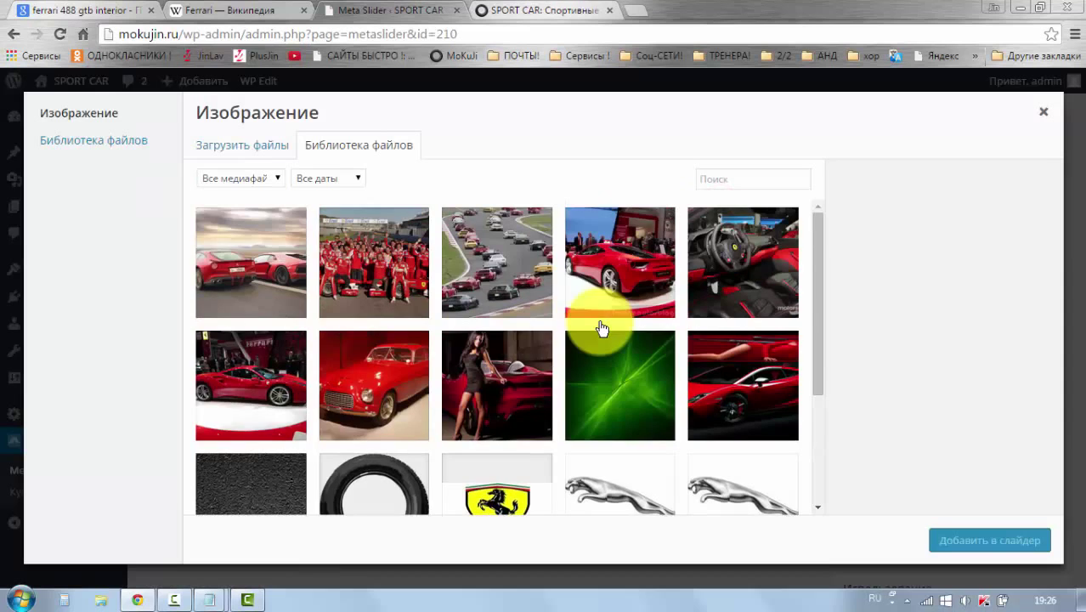
pyautogui.click(243, 390)
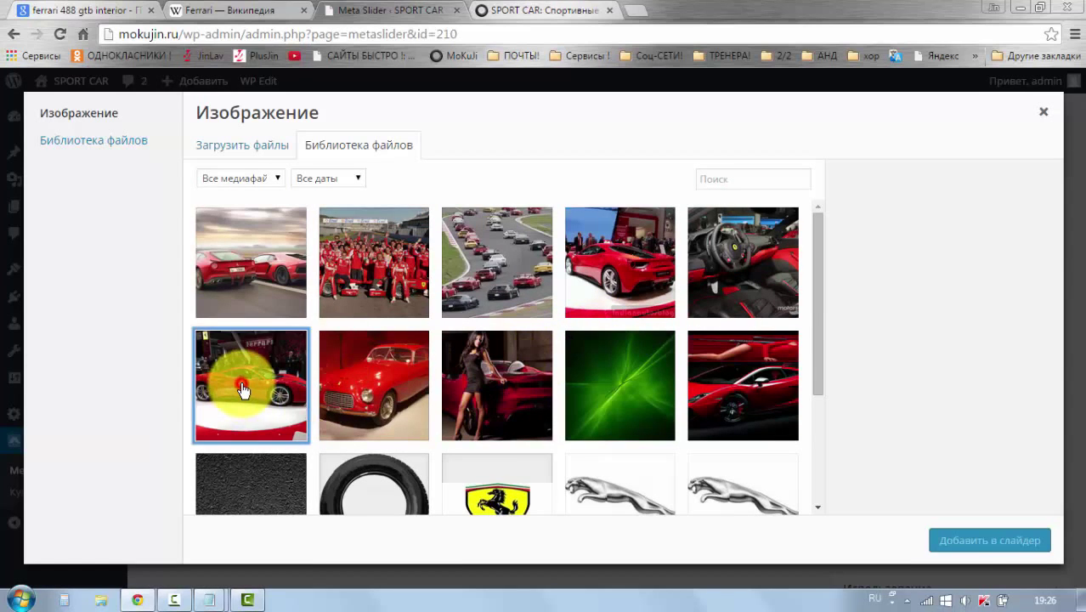
pyautogui.click(971, 544)
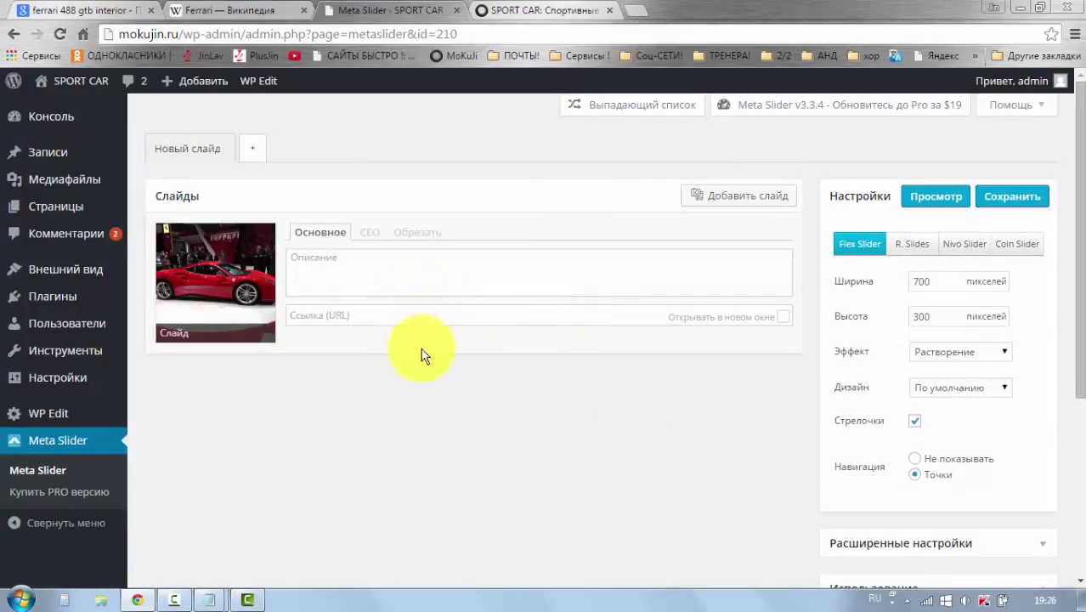
# - Add a slide using the other motor show photo of the red Ferrari, in the library's first row beside the interior shot
pyautogui.click(731, 202)
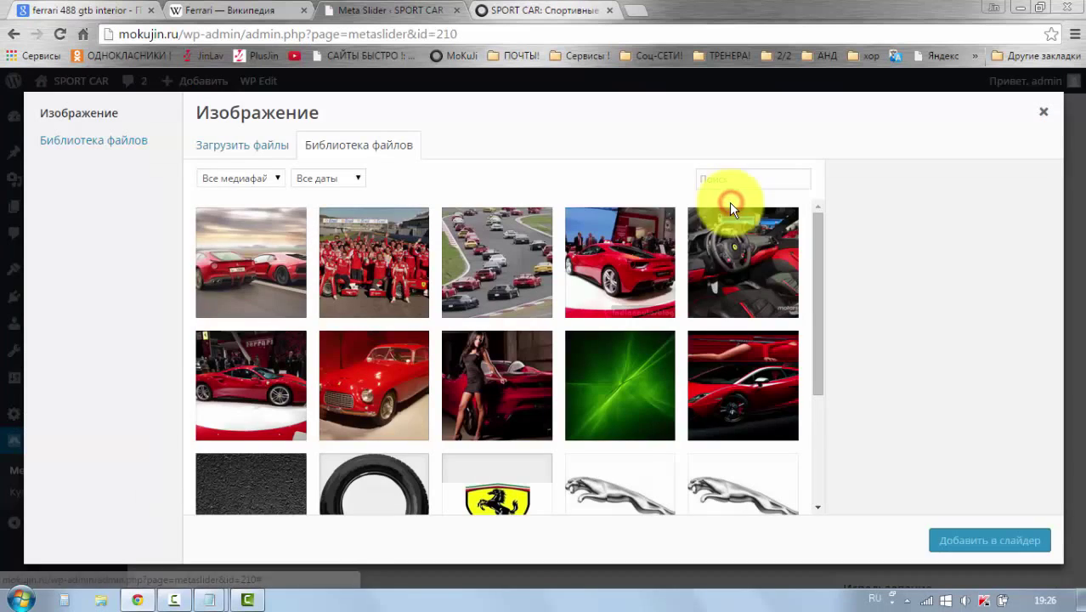
pyautogui.click(620, 265)
pyautogui.click(958, 545)
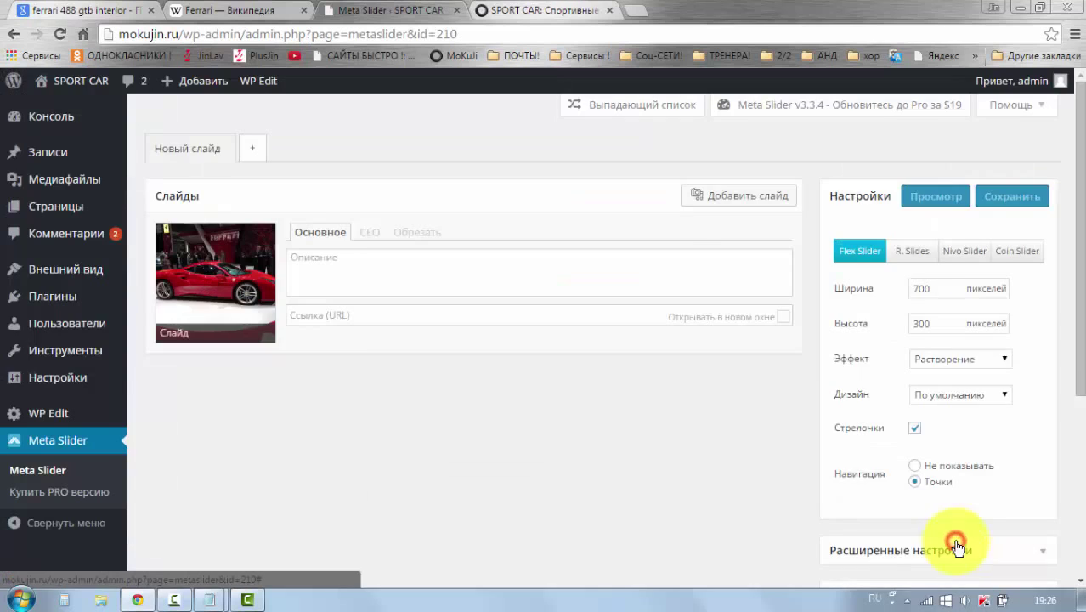
# - Add a slide using the car interior photo 68498tf.jpg from the media library
pyautogui.click(700, 198)
pyautogui.scroll(-5, 601, 212)
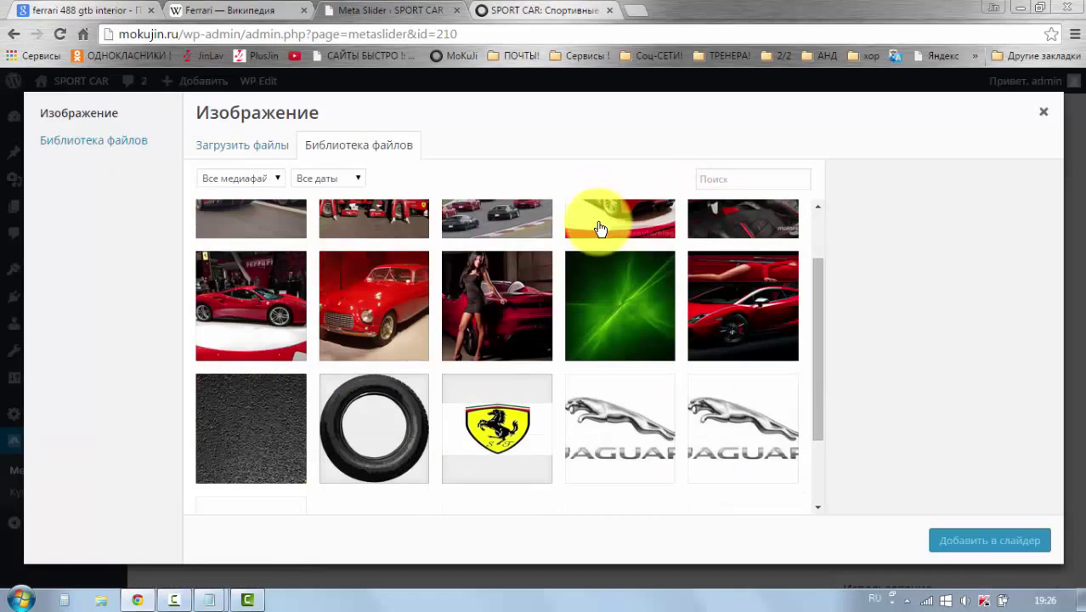
pyautogui.scroll(3, 538, 315)
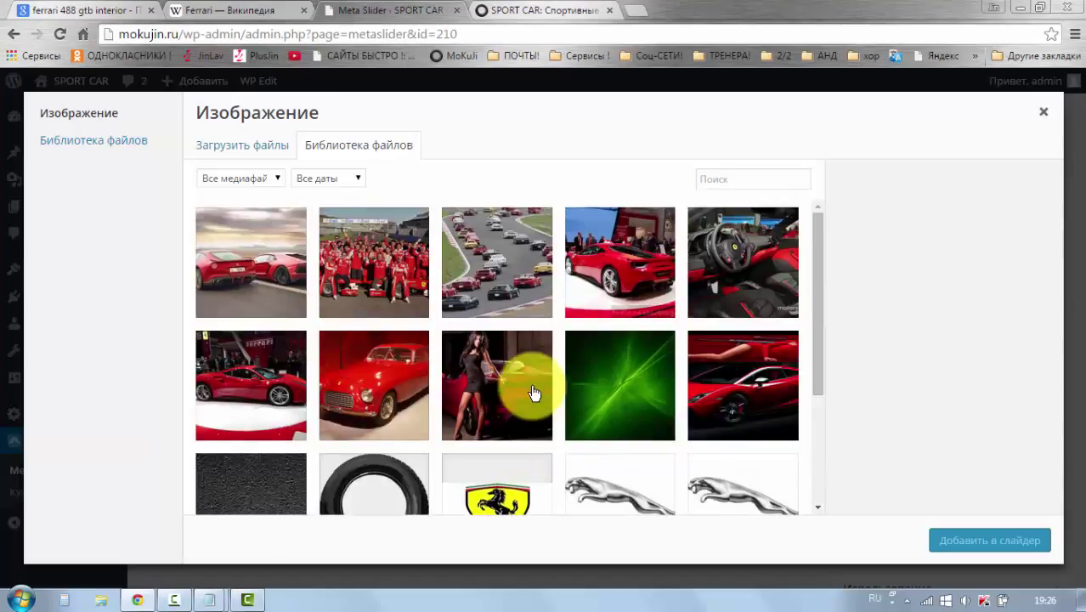
pyautogui.click(236, 146)
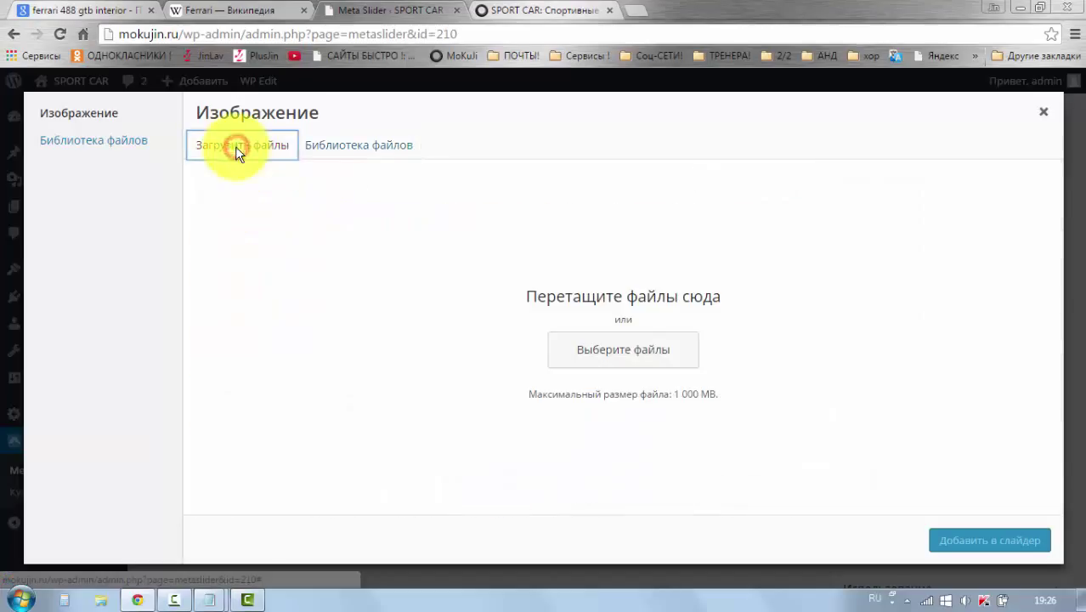
pyautogui.click(347, 146)
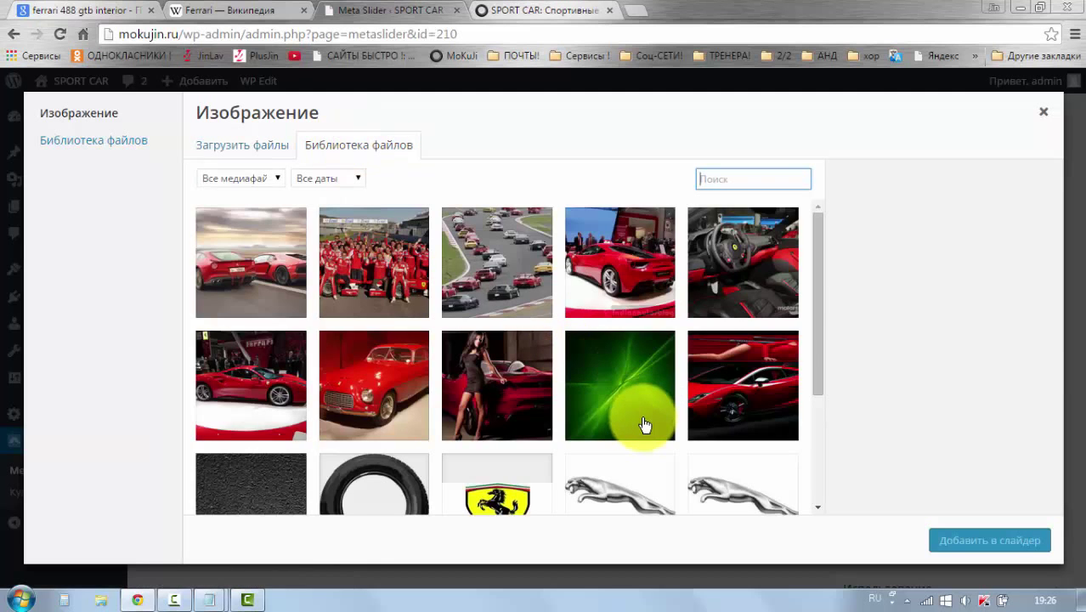
pyautogui.click(734, 273)
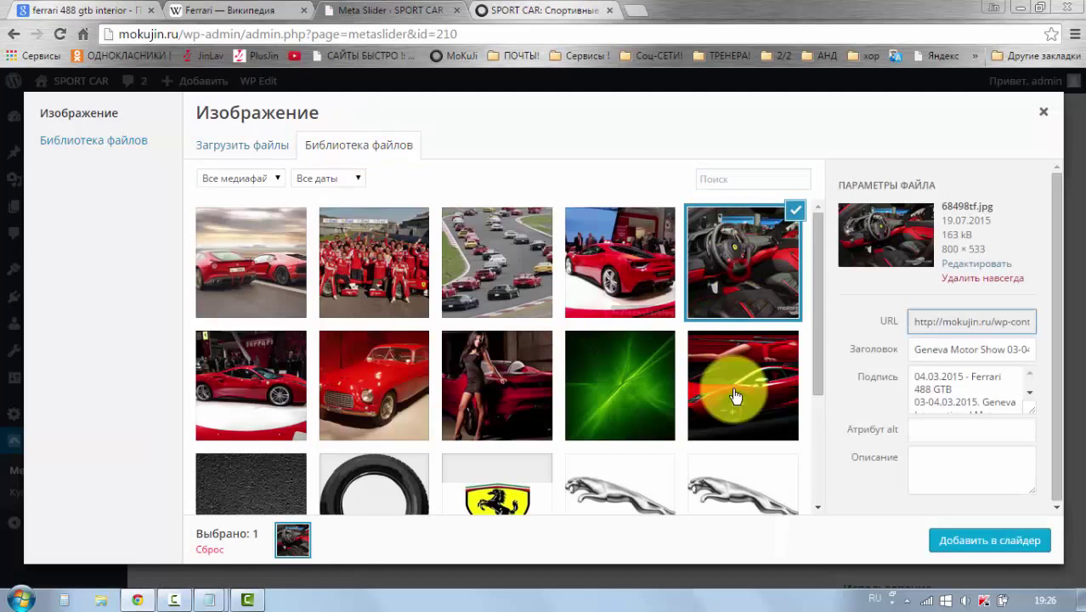
pyautogui.click(965, 553)
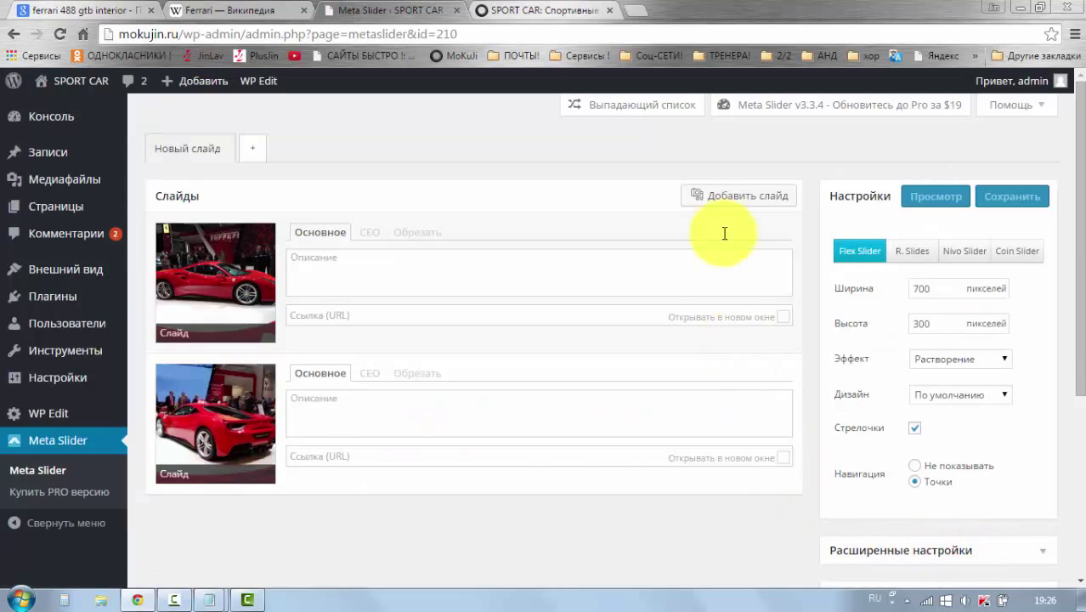
# - Add a slide using the vintage red car photo 800px-1949_Ferrari_166_Inter_Coup-_Touring_p2.jpg and look over the slide list
pyautogui.click(723, 206)
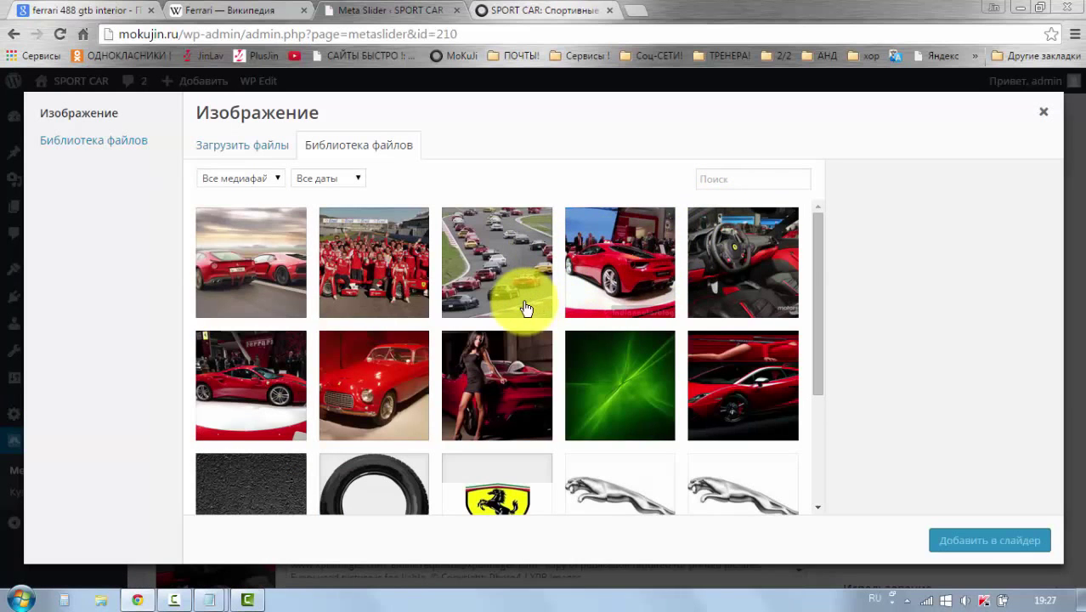
pyautogui.click(402, 386)
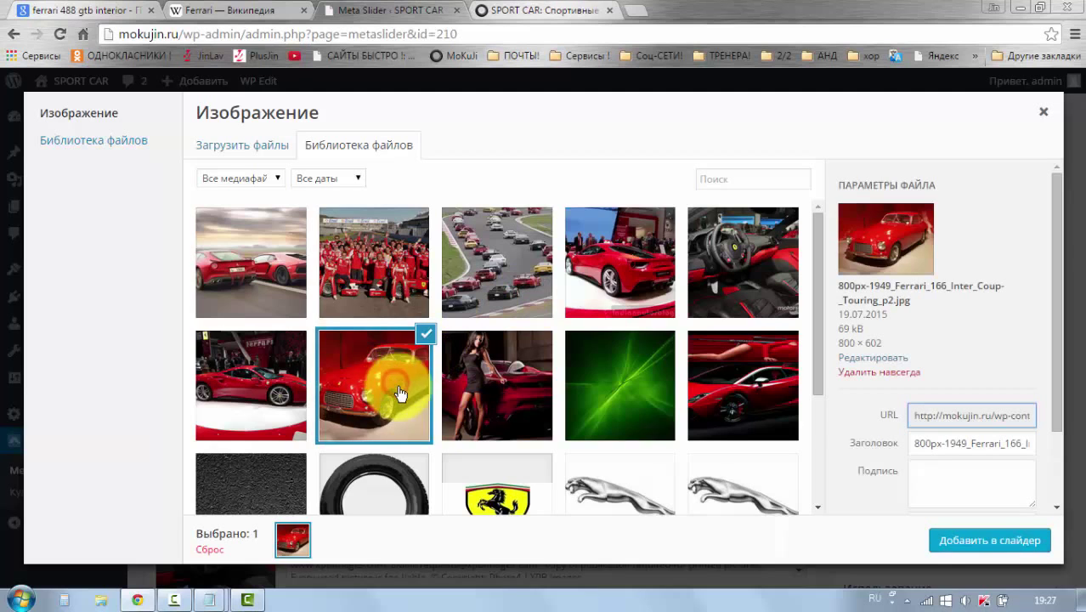
pyautogui.click(979, 541)
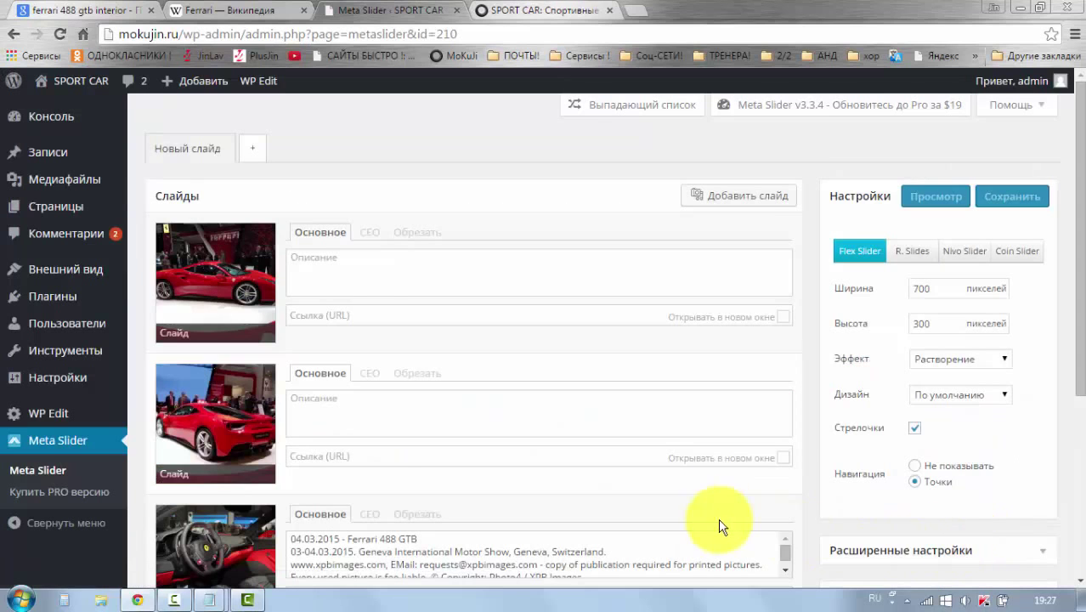
pyautogui.scroll(-1, 719, 509)
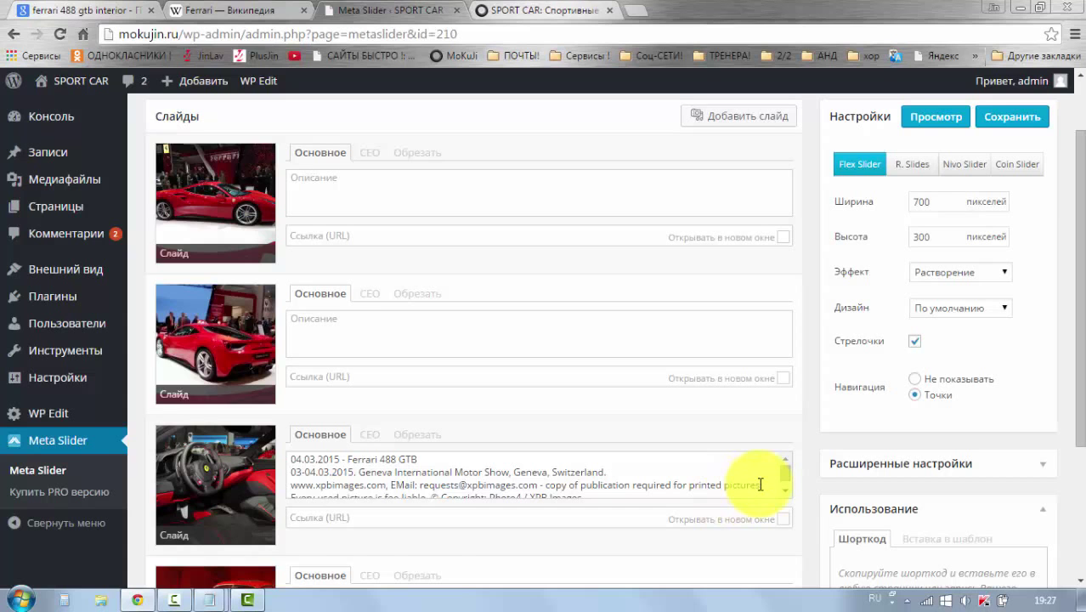
pyautogui.scroll(1, 761, 484)
pyautogui.scroll(-4, 761, 491)
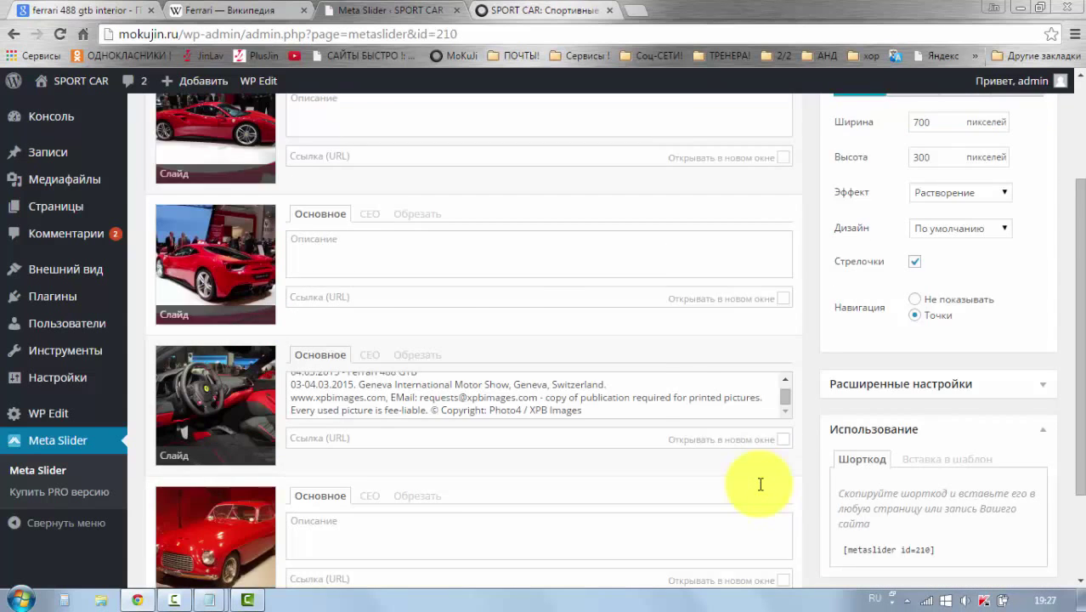
# - Look over the whole slide list and the slider's basic settings
pyautogui.scroll(3, 812, 521)
pyautogui.scroll(1, 812, 522)
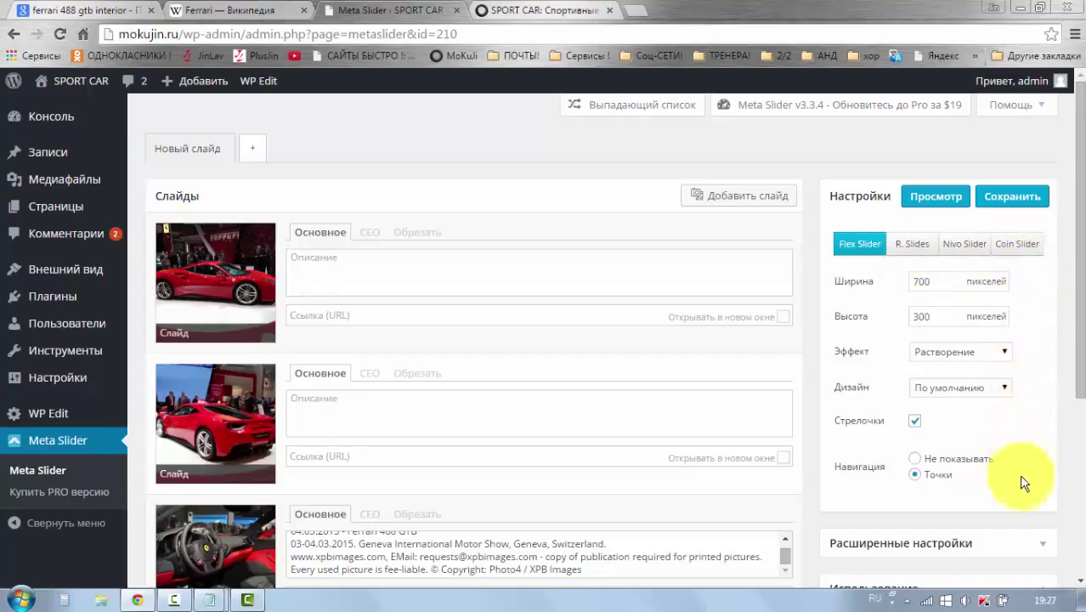
pyautogui.scroll(-3, 1021, 487)
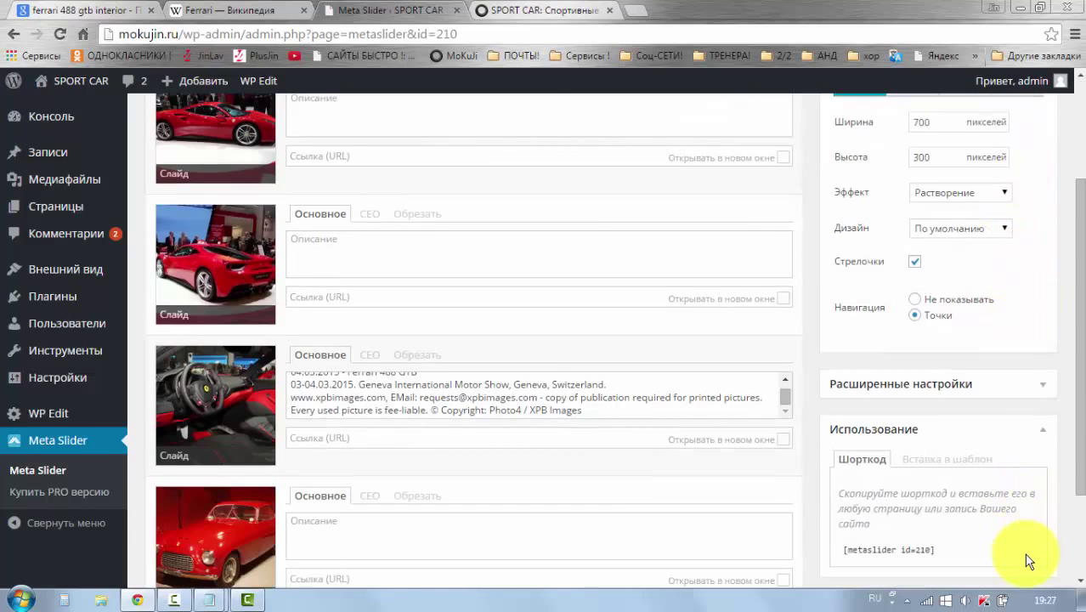
pyautogui.scroll(-1, 1024, 554)
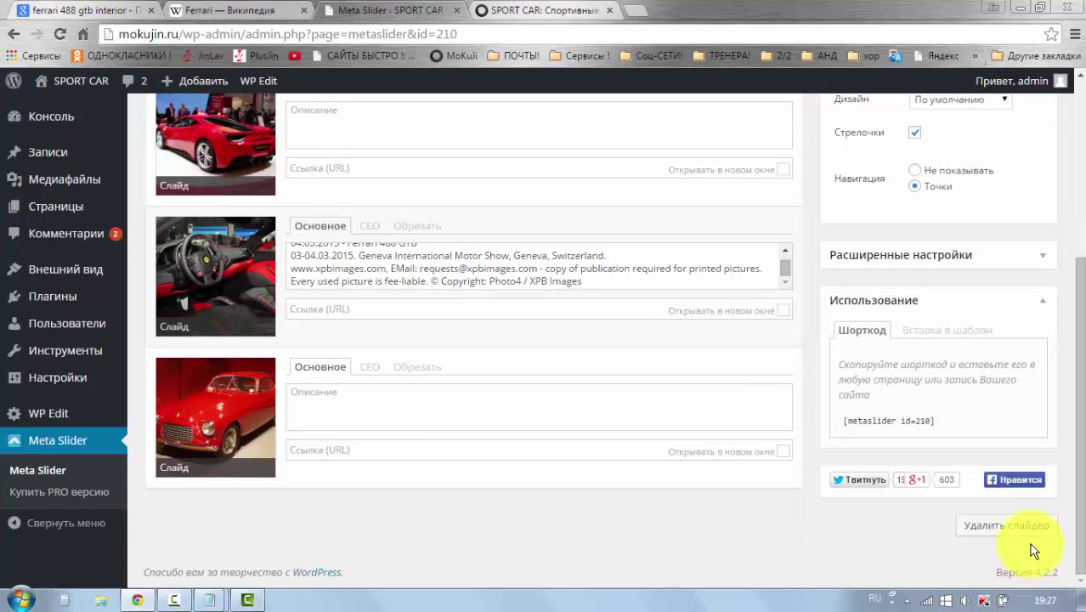
pyautogui.scroll(4, 1026, 548)
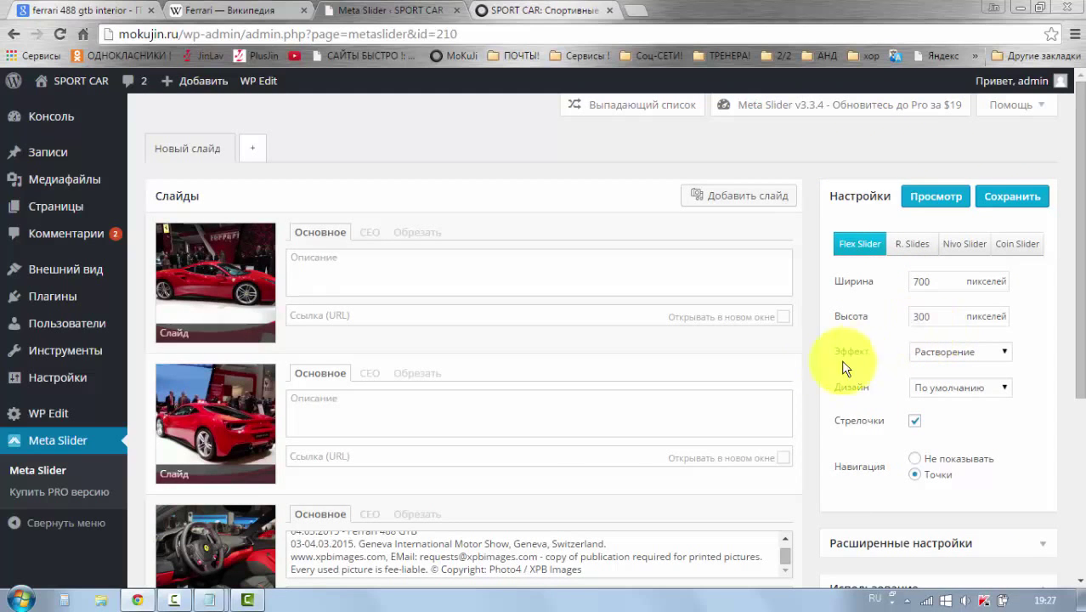
pyautogui.scroll(-1, 800, 280)
pyautogui.scroll(-1, 800, 297)
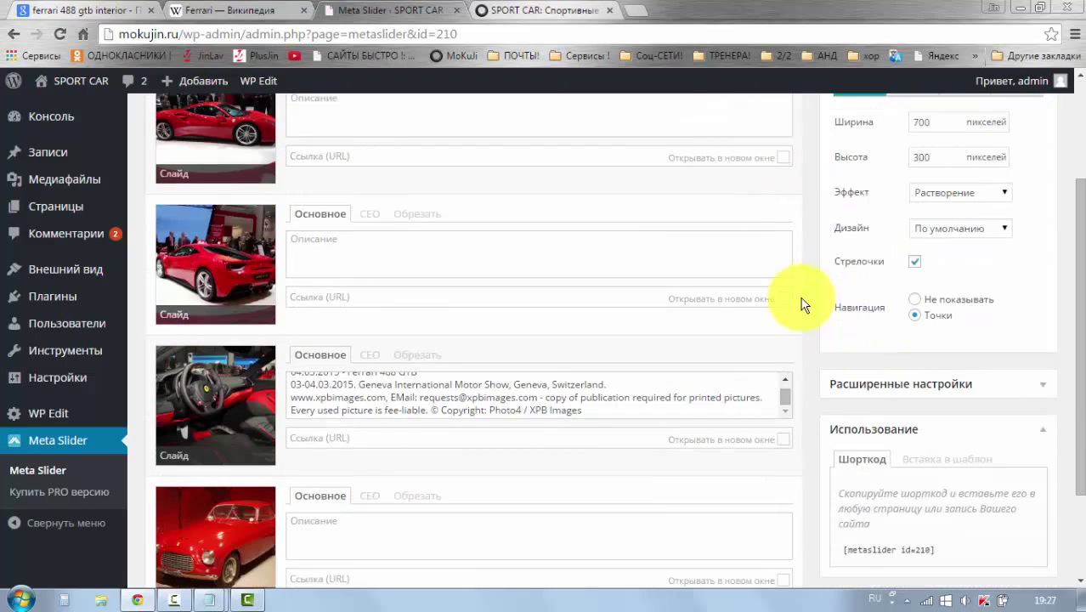
pyautogui.scroll(2, 804, 304)
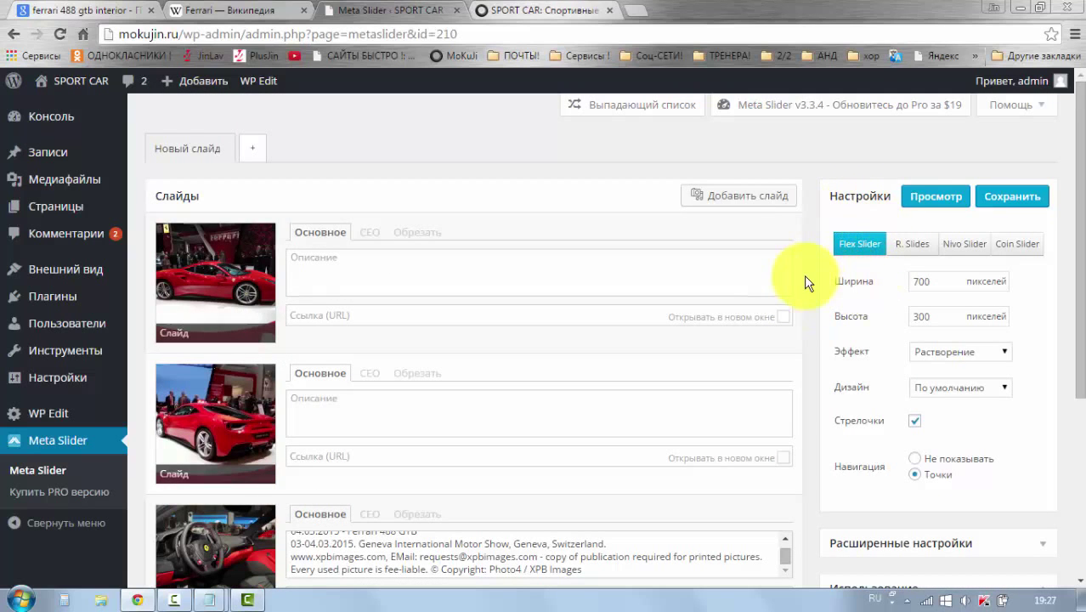
pyautogui.scroll(-3, 804, 275)
pyautogui.scroll(-1, 803, 274)
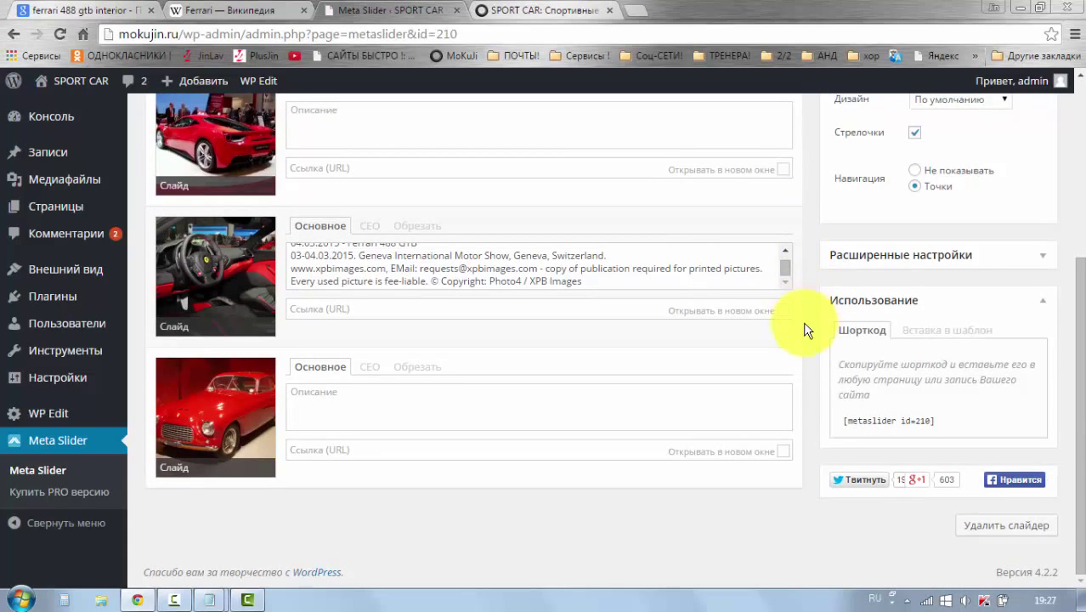
pyautogui.scroll(6, 803, 328)
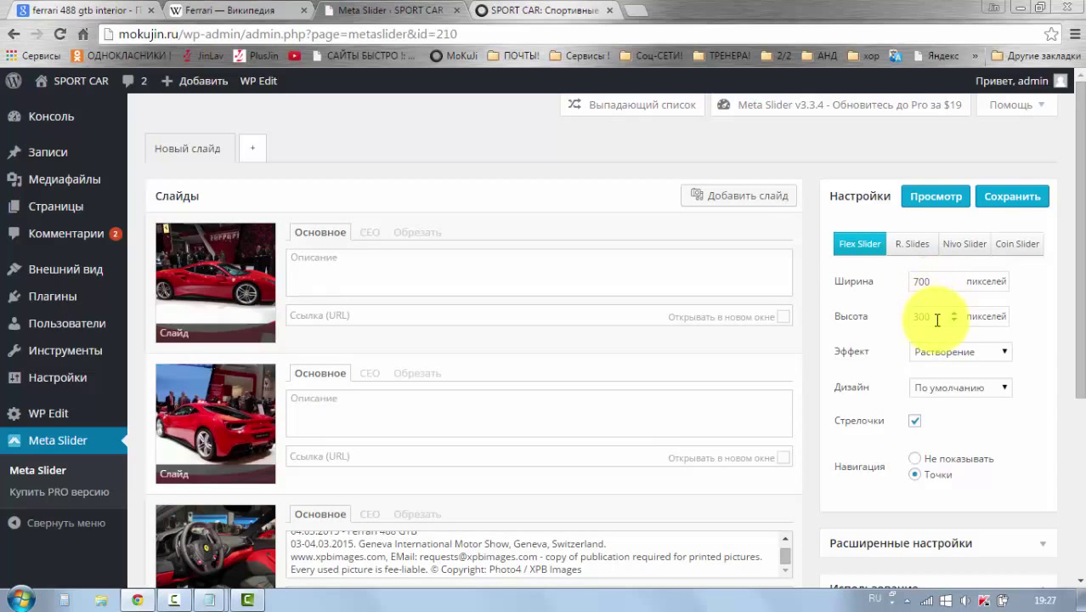
# - Examine the transition effects and design themes available for the slider, keeping Растворение and По умолчанию
pyautogui.click(1004, 355)
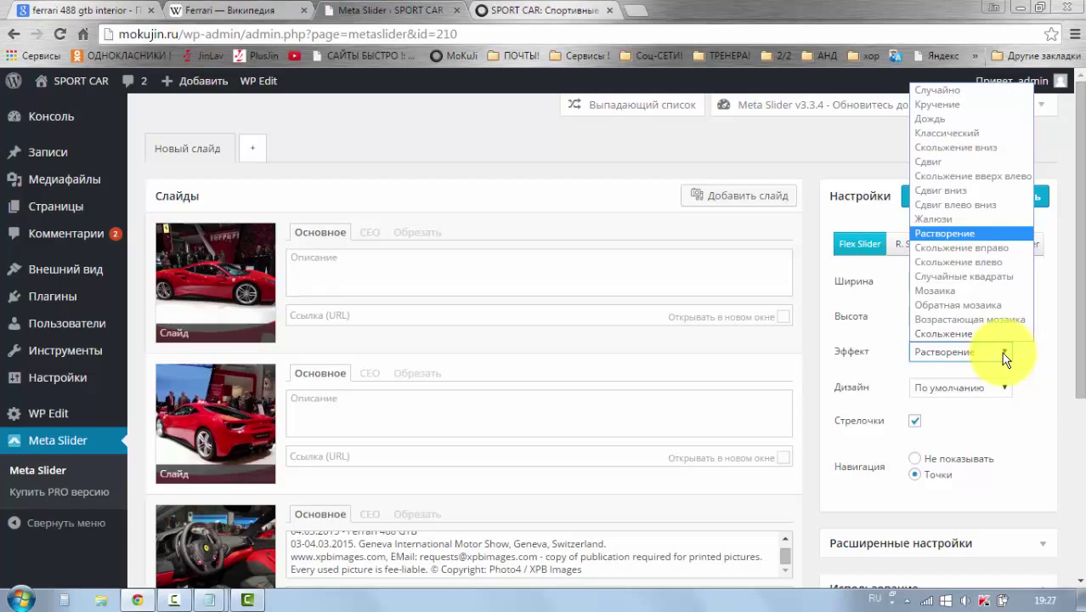
pyautogui.click(1000, 352)
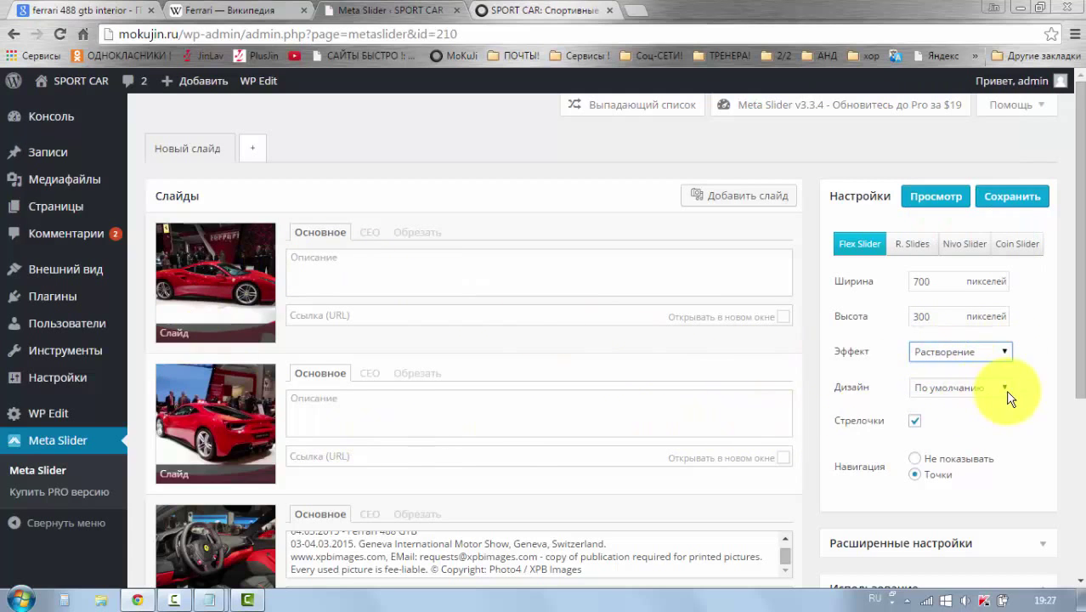
pyautogui.click(1004, 392)
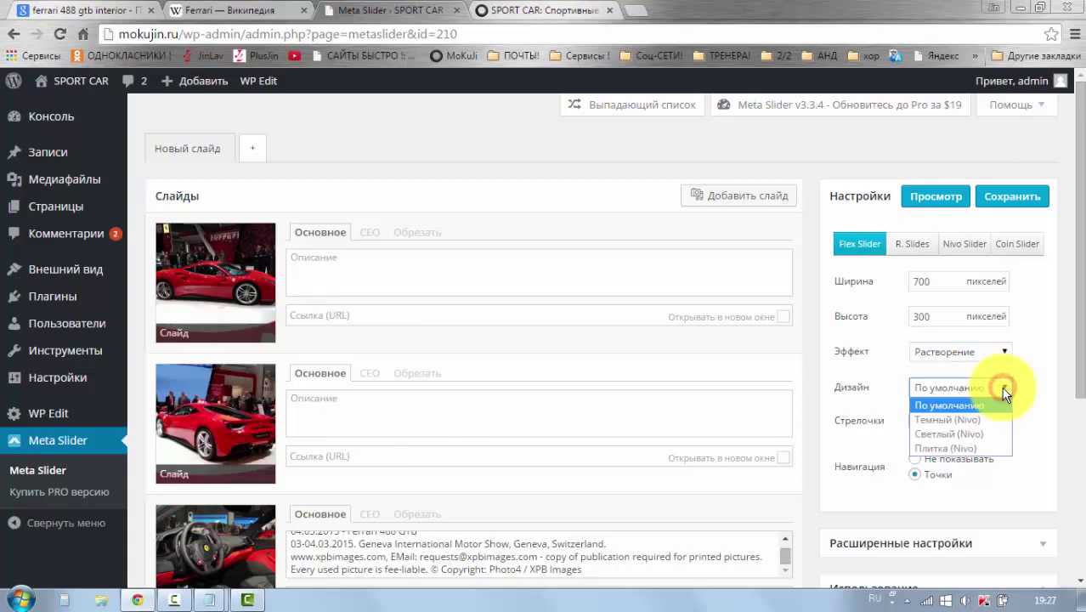
pyautogui.click(1004, 392)
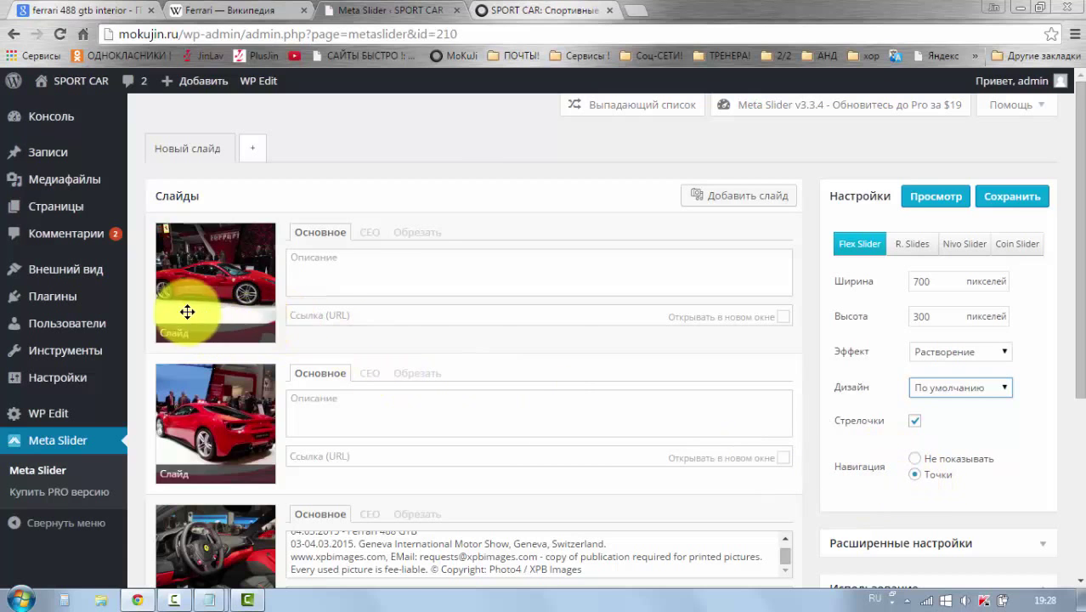
# - Expand and review the slider's advanced settings (Расширенные настройки), then save the slideshow
pyautogui.scroll(-1, 808, 402)
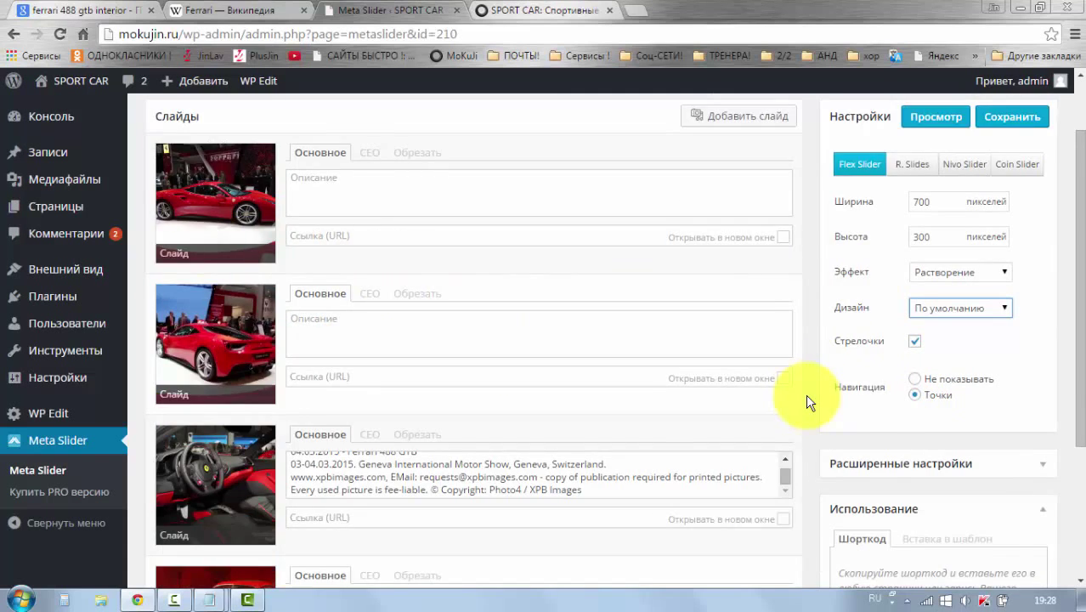
pyautogui.scroll(-1, 807, 403)
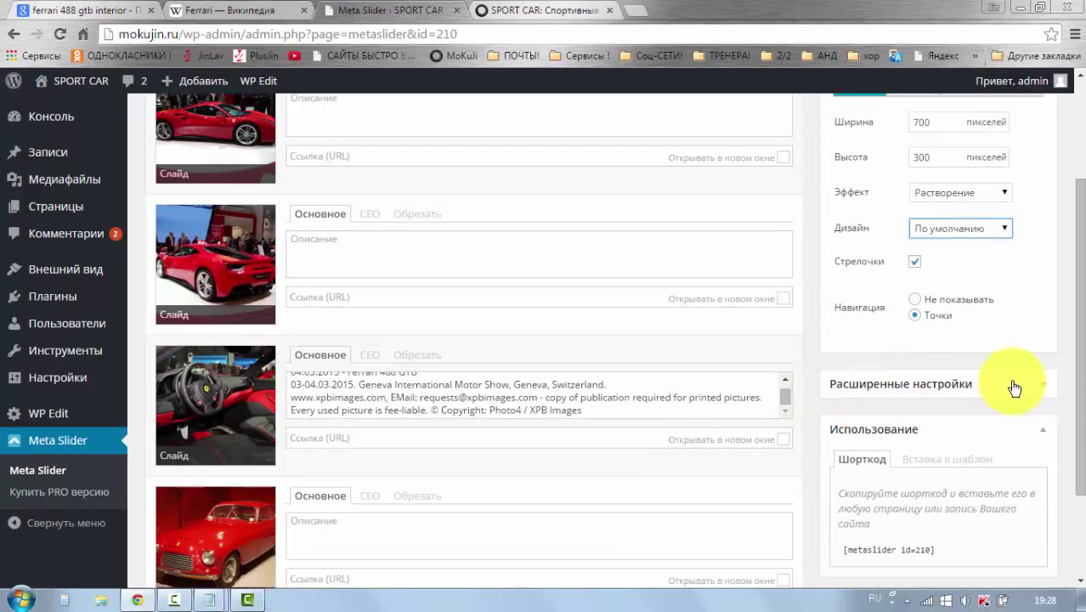
pyautogui.click(1045, 387)
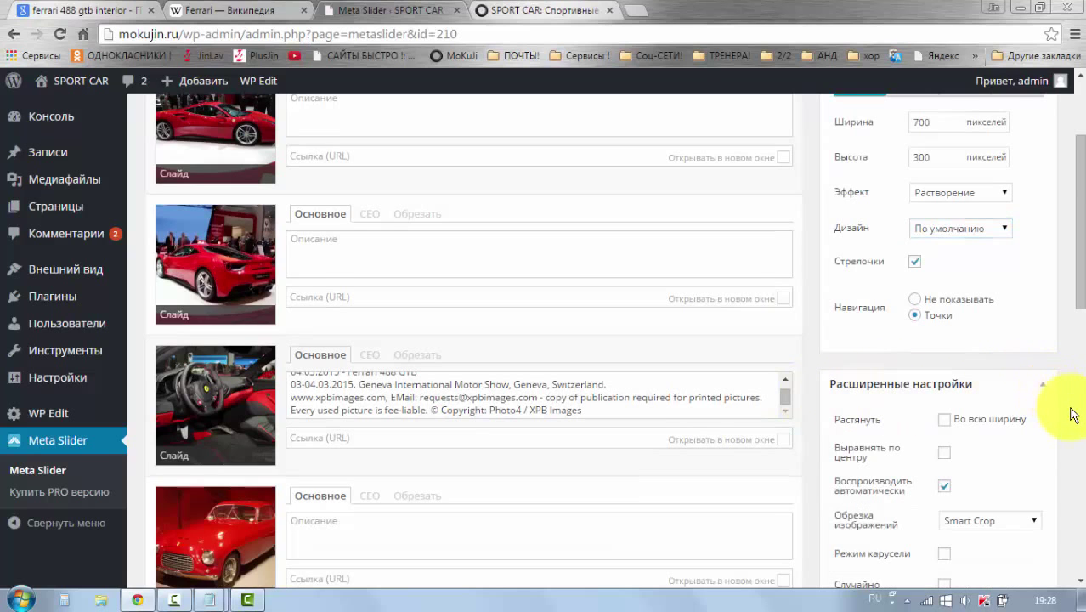
pyautogui.scroll(-1, 1072, 414)
pyautogui.scroll(-8, 1072, 414)
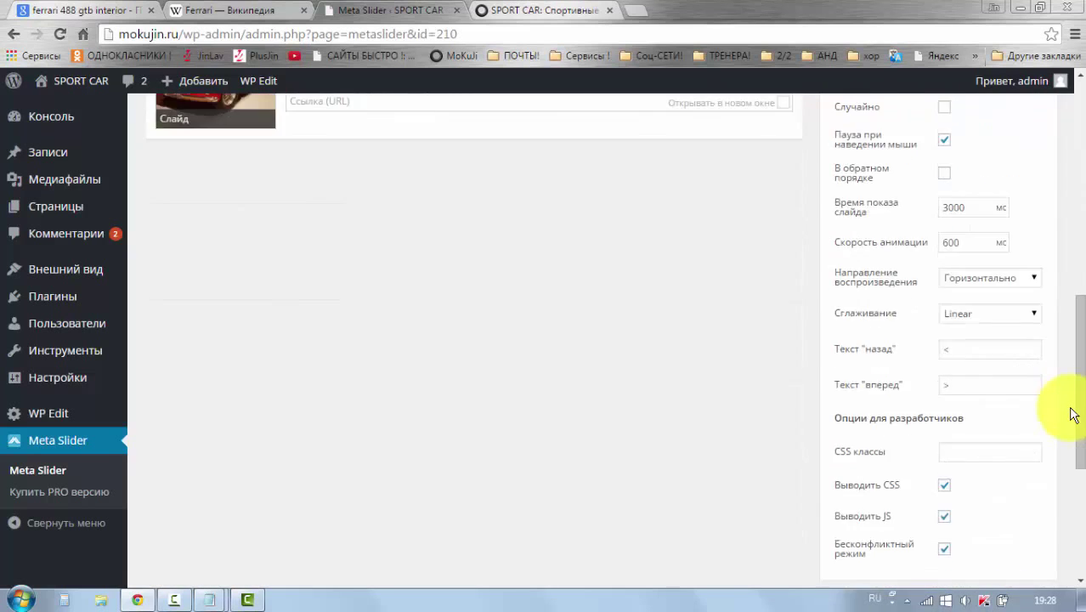
pyautogui.scroll(9, 1072, 415)
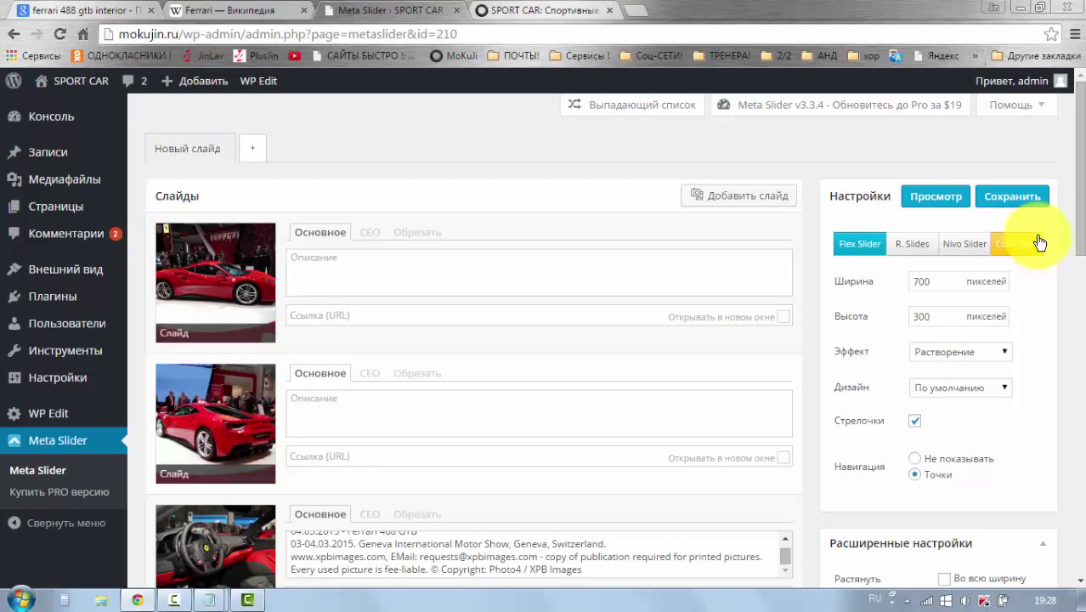
pyautogui.click(1012, 211)
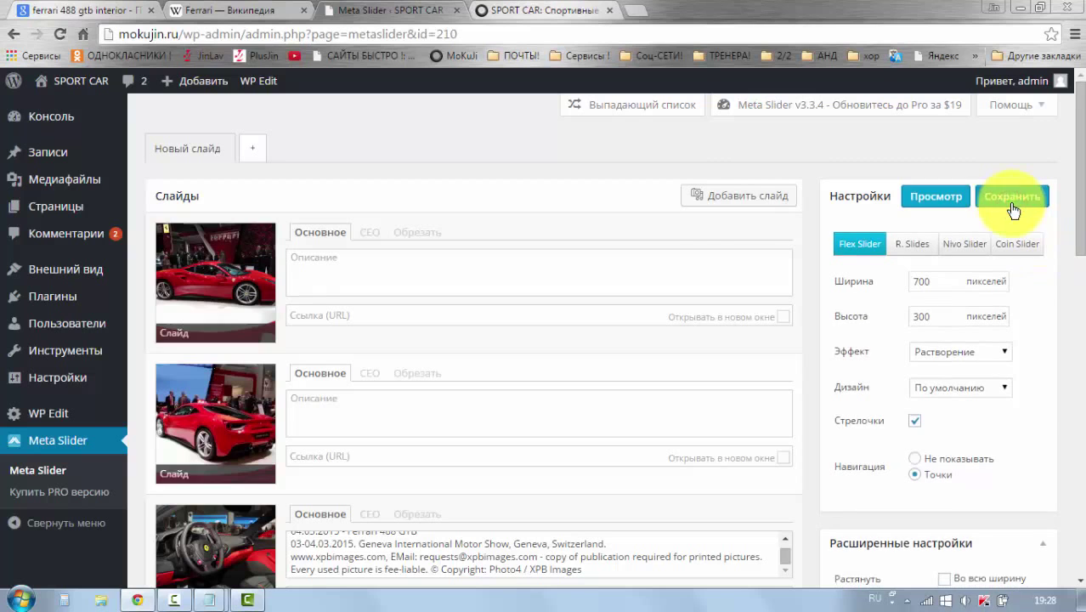
# - Examine the slider's usage section, comparing the page shortcode with the PHP code for inserting it into a template
pyautogui.scroll(-2, 1057, 255)
pyautogui.scroll(-9, 1058, 255)
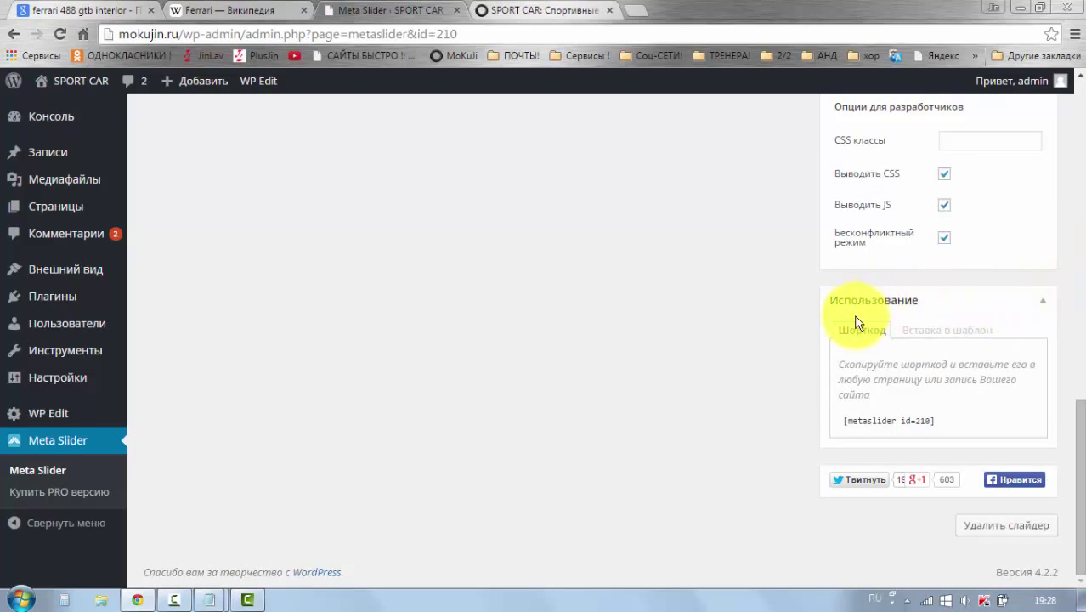
pyautogui.click(855, 339)
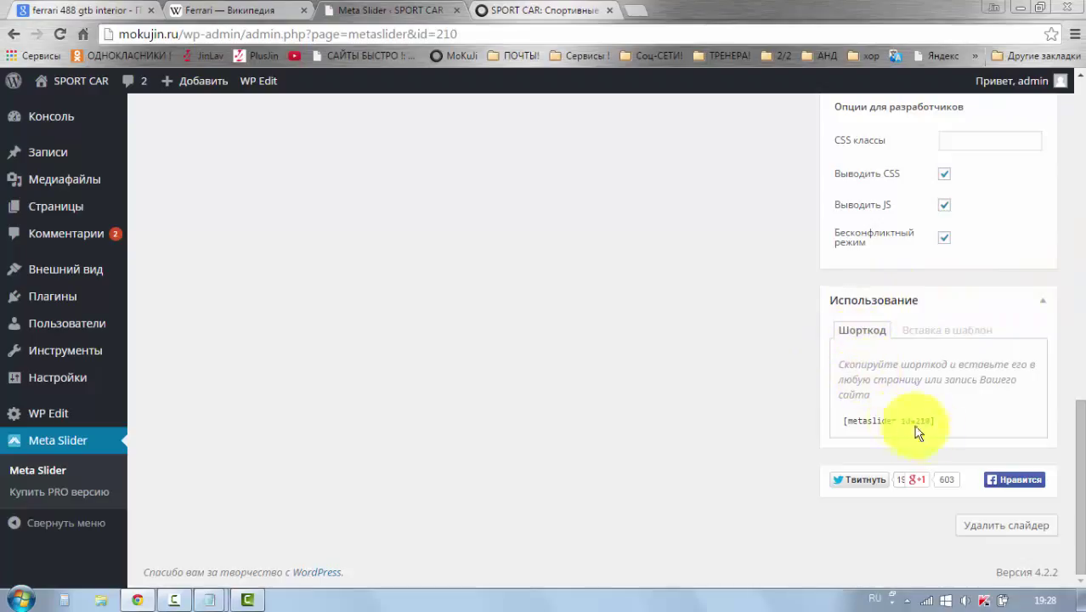
pyautogui.click(940, 422)
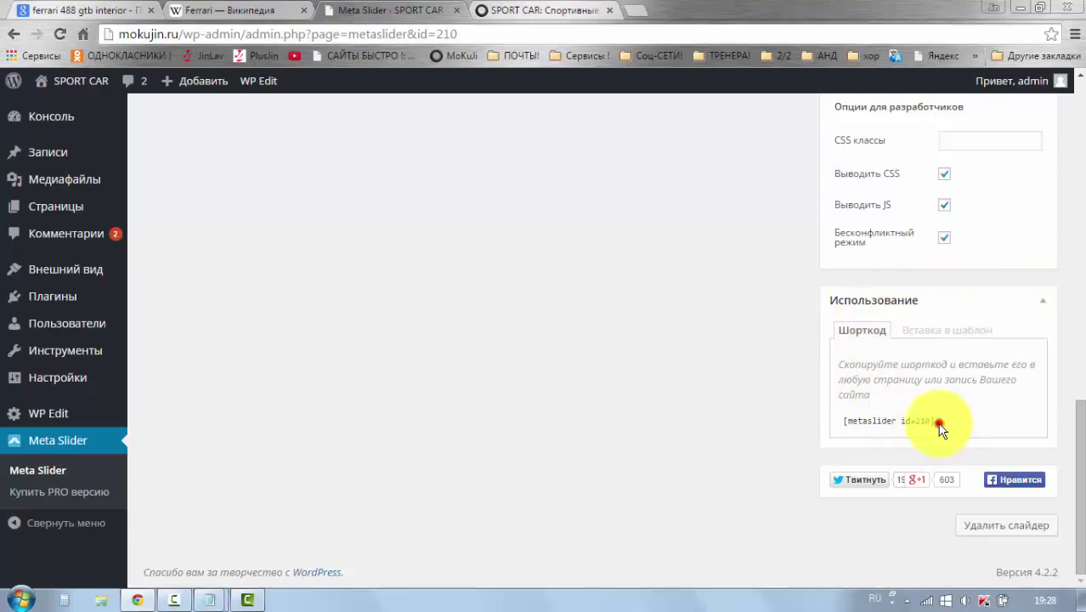
pyautogui.click(940, 423)
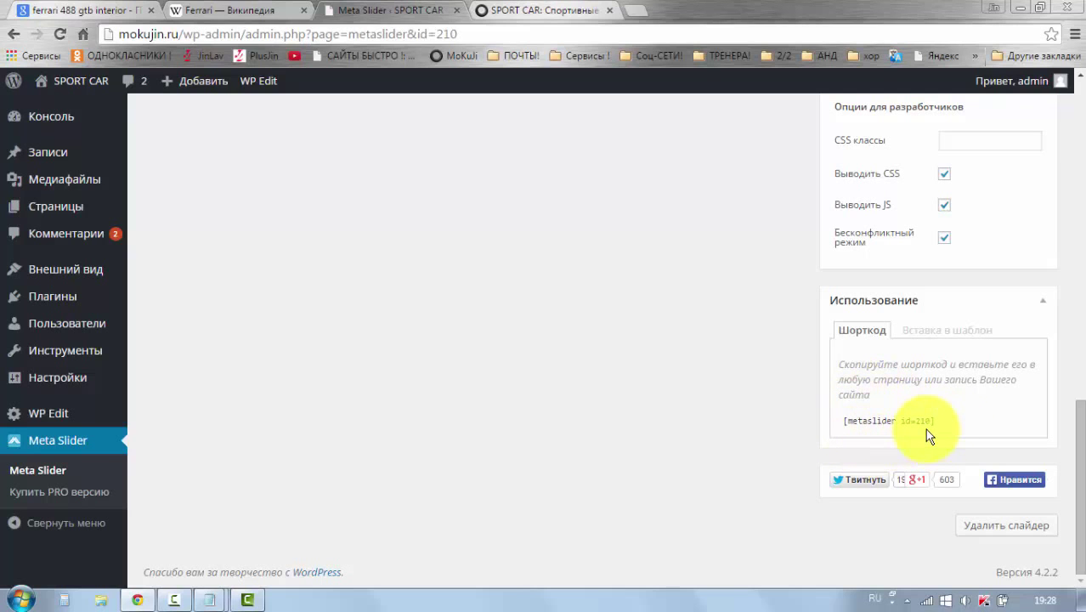
pyautogui.click(932, 338)
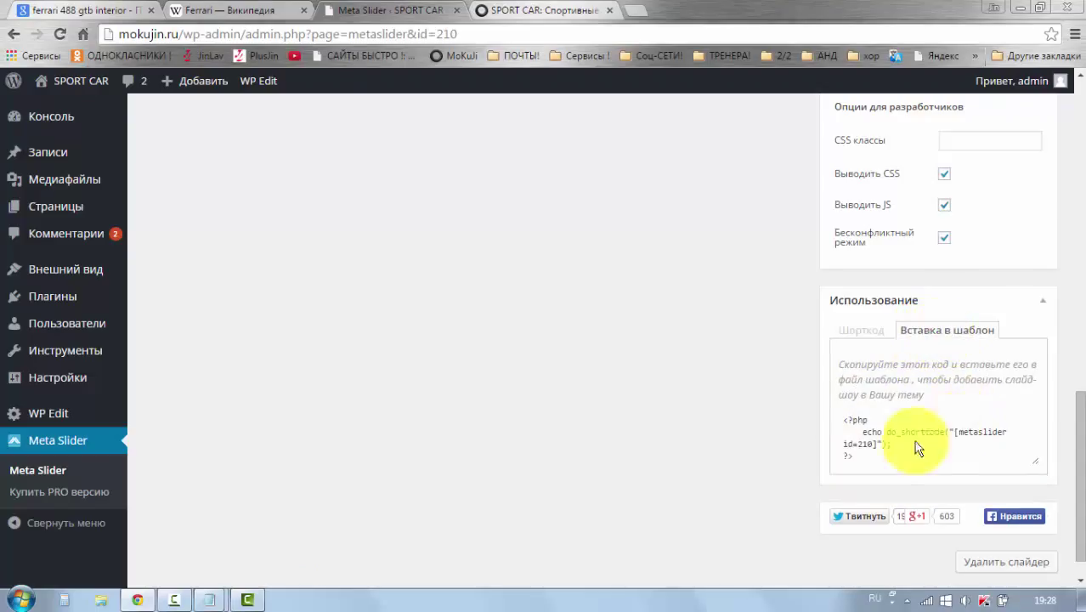
pyautogui.click(857, 463)
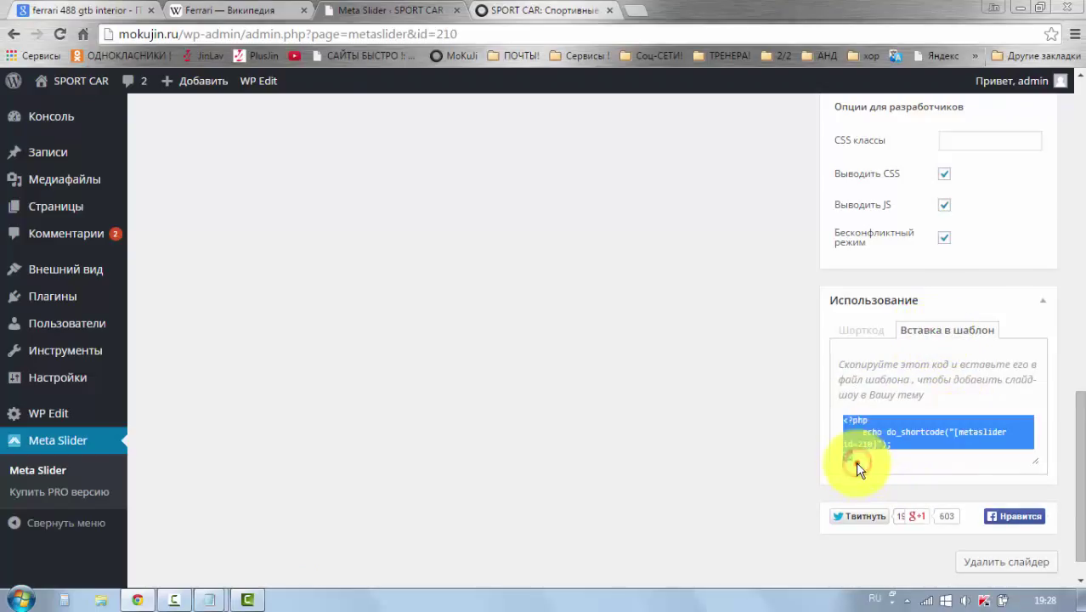
pyautogui.click(856, 463)
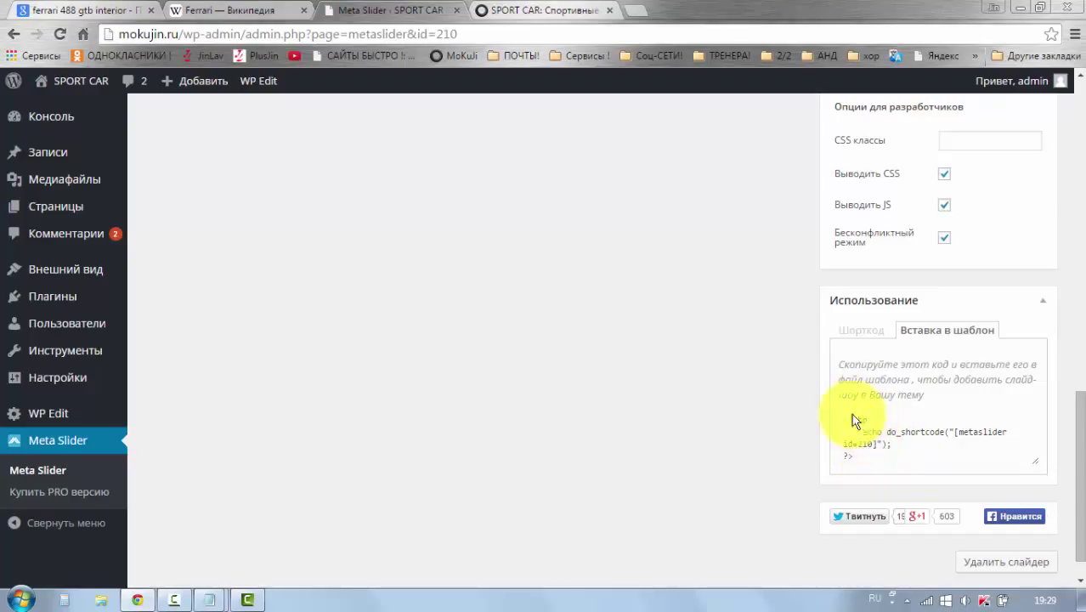
pyautogui.click(851, 438)
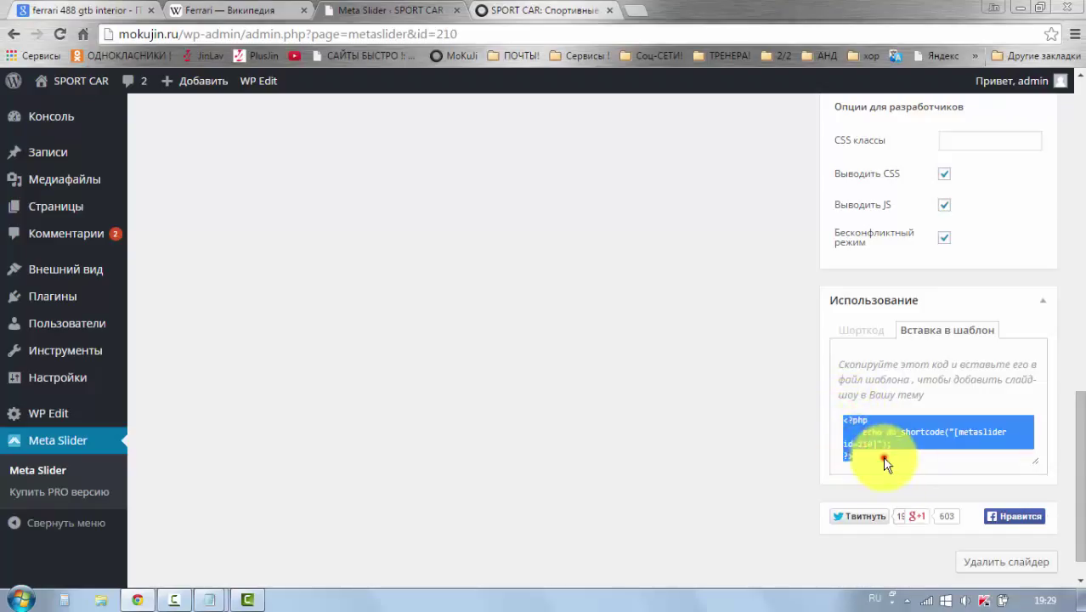
pyautogui.click(859, 336)
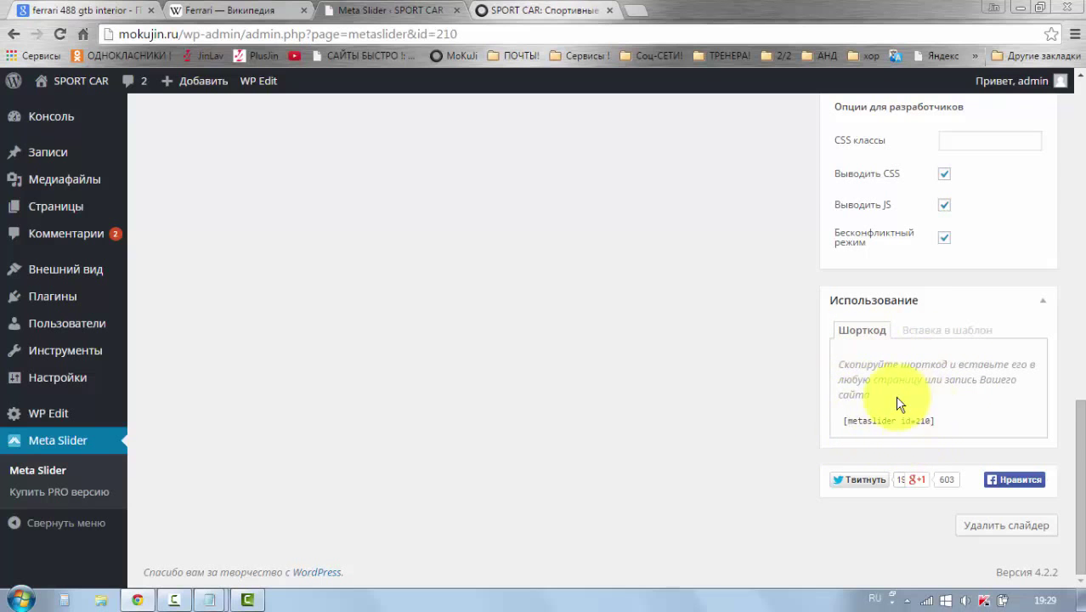
# - Rename the slideshow as Авто 01 and save it
pyautogui.scroll(10, 722, 429)
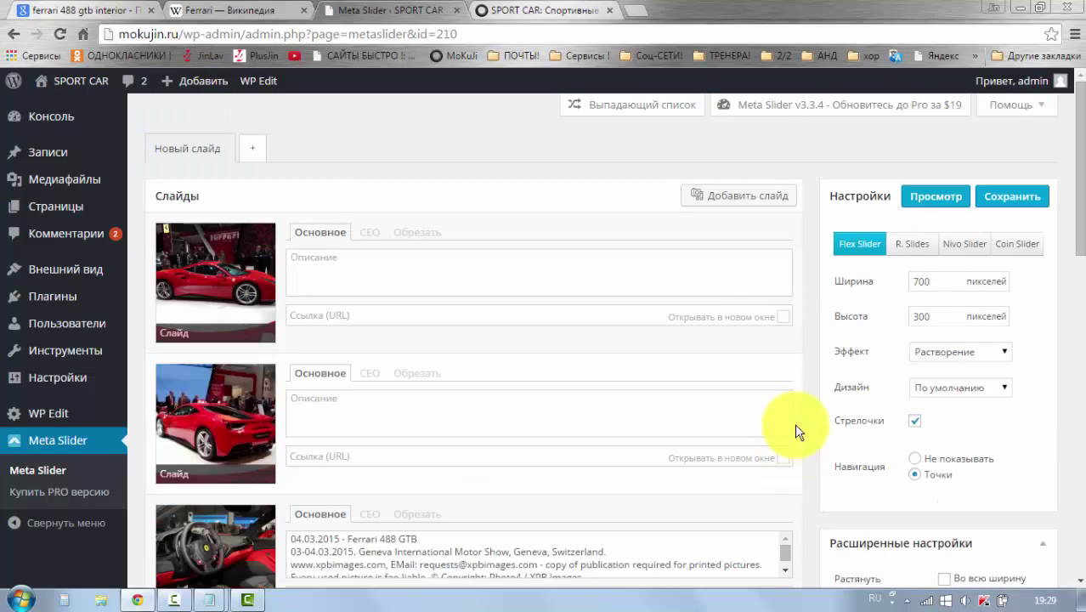
pyautogui.click(187, 149)
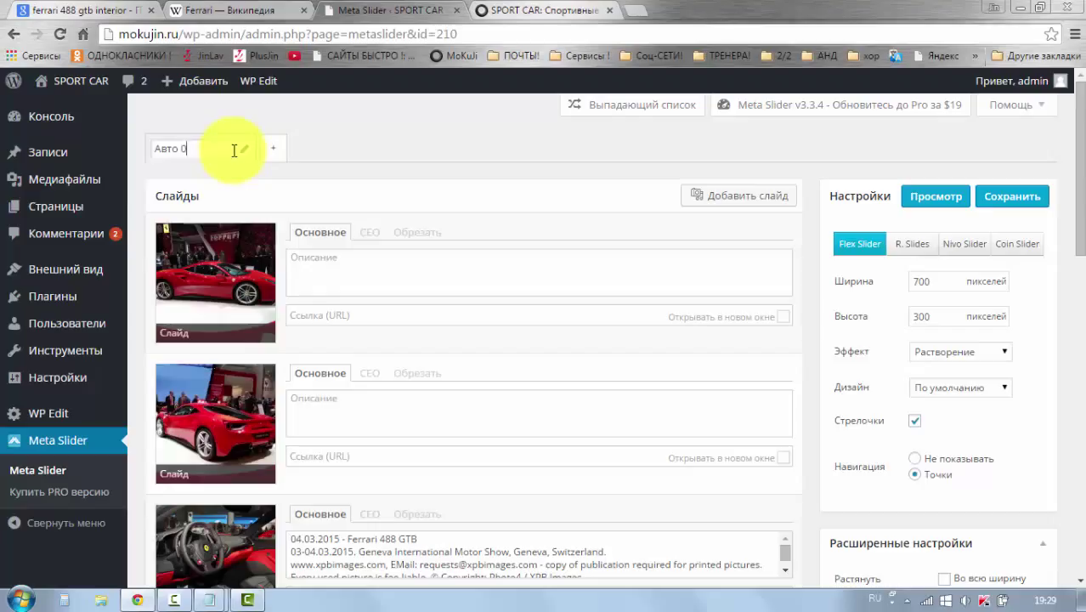
pyautogui.click(339, 150)
pyautogui.click(1036, 198)
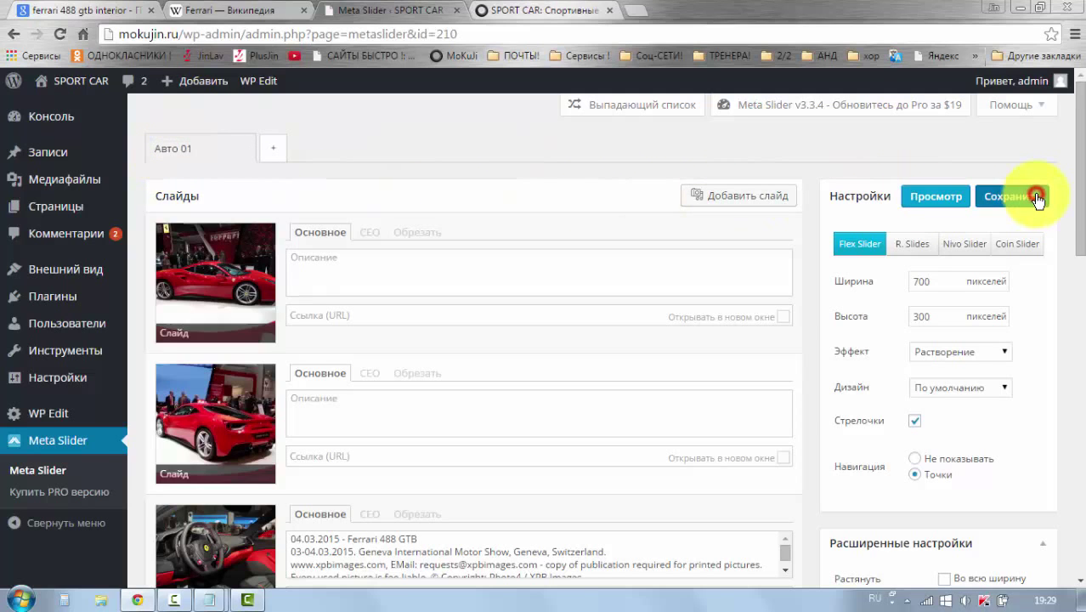
# - Preview the slideshow, step through its slides with the arrows, and close the preview
pyautogui.click(920, 207)
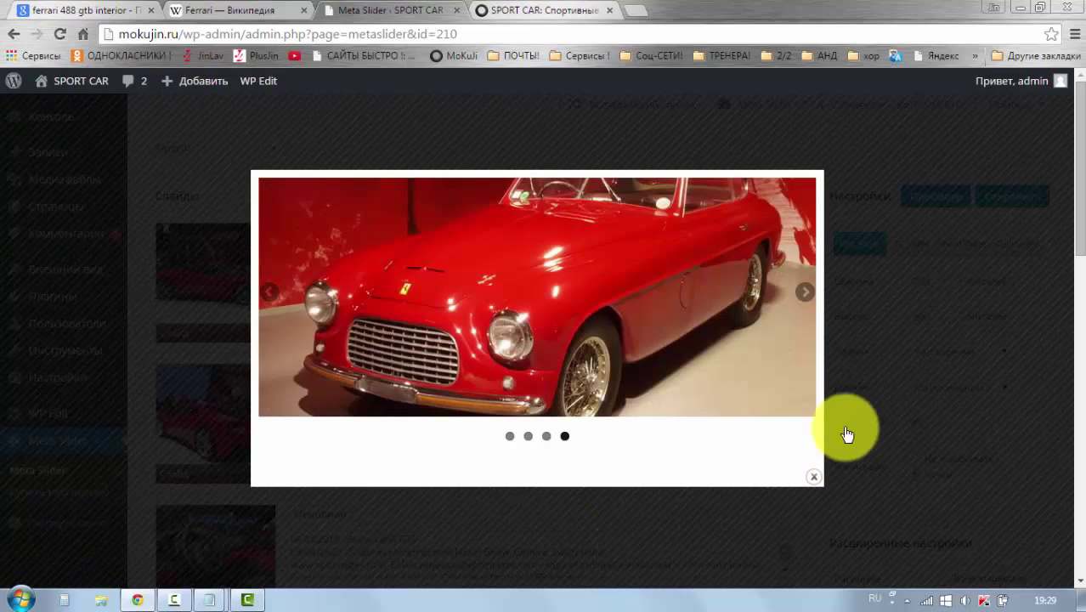
pyautogui.click(804, 294)
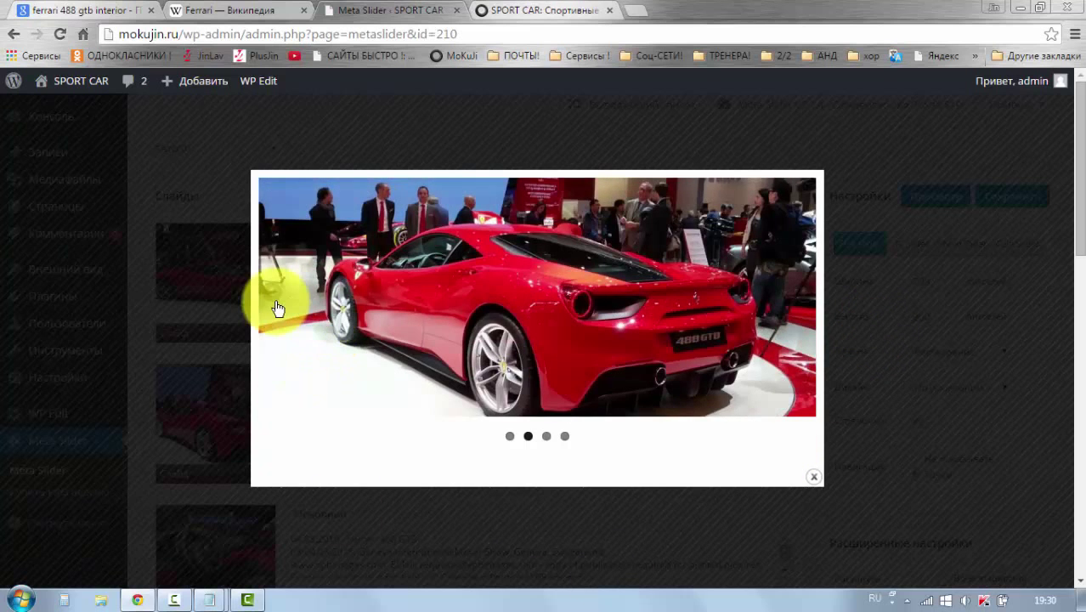
pyautogui.click(803, 306)
pyautogui.click(803, 306)
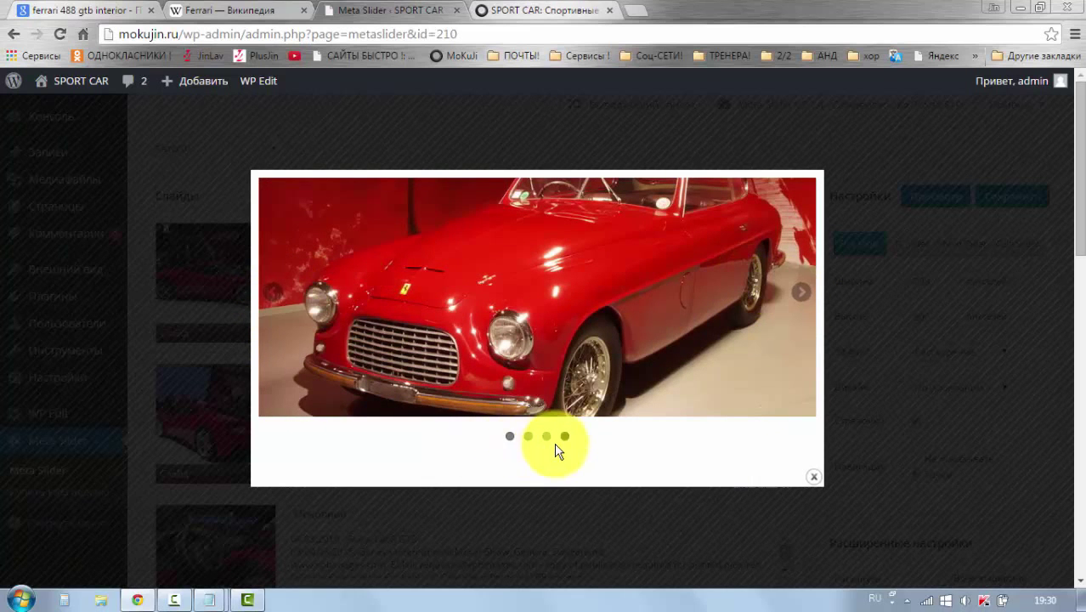
pyautogui.click(817, 485)
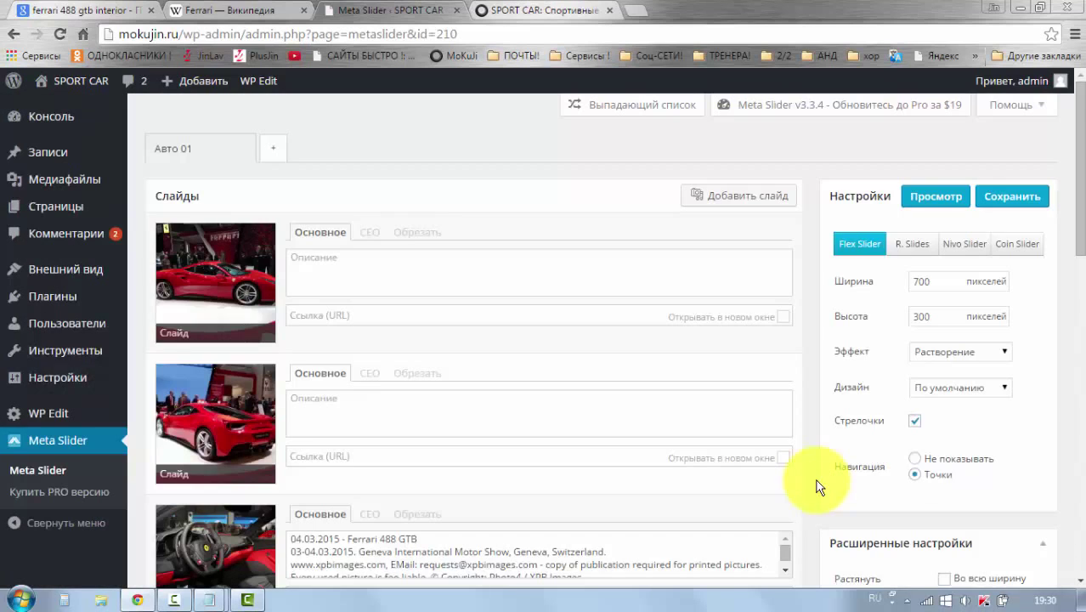
# - Set the slider's navigation (Навигация) to Не показывать, save the slideshow, and check it in the preview
pyautogui.click(915, 461)
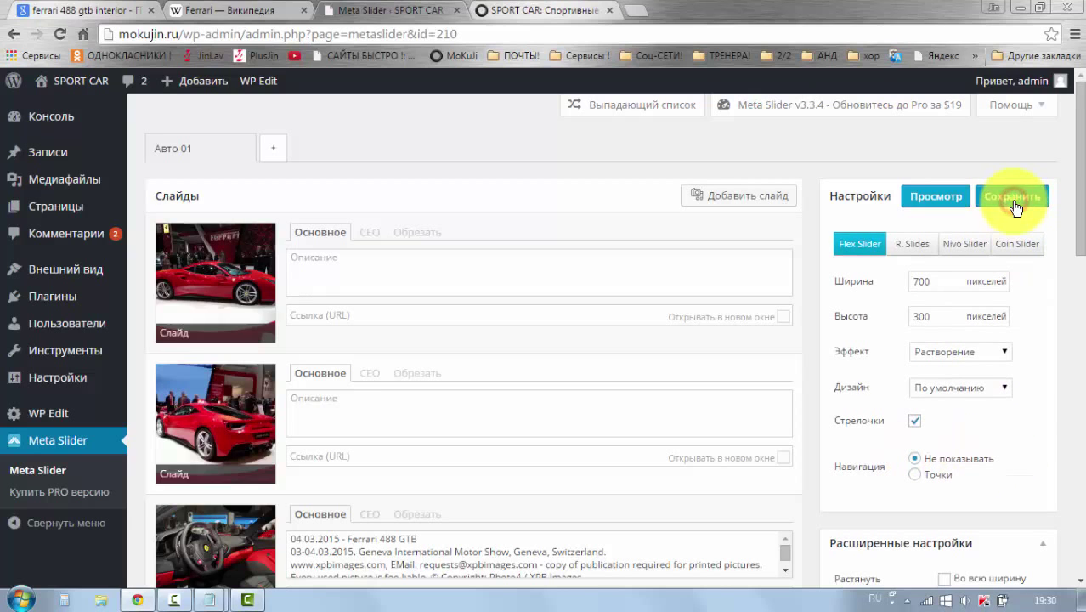
pyautogui.click(947, 197)
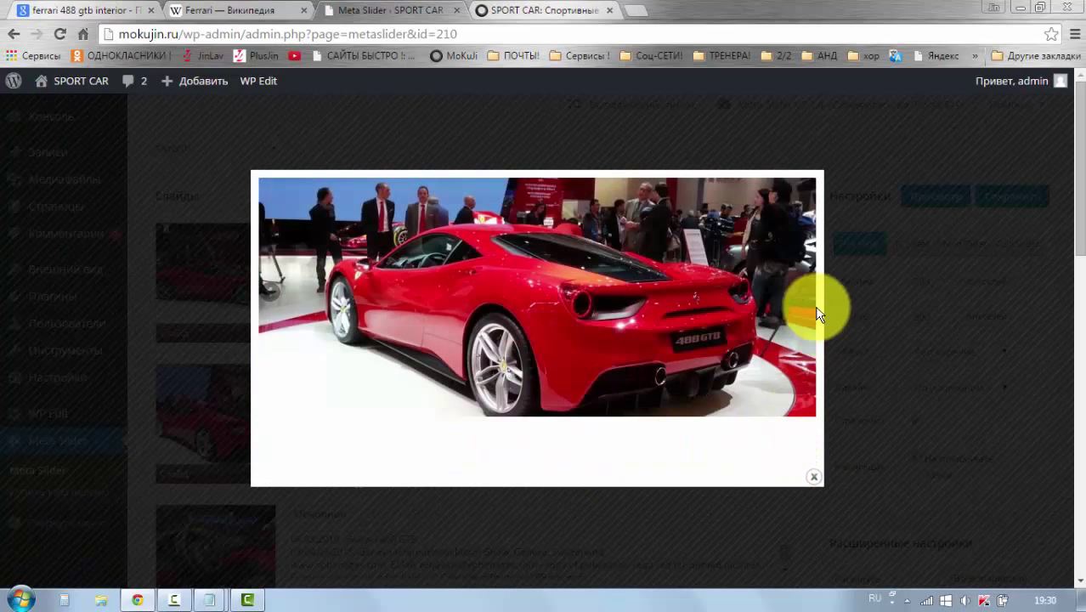
pyautogui.click(814, 482)
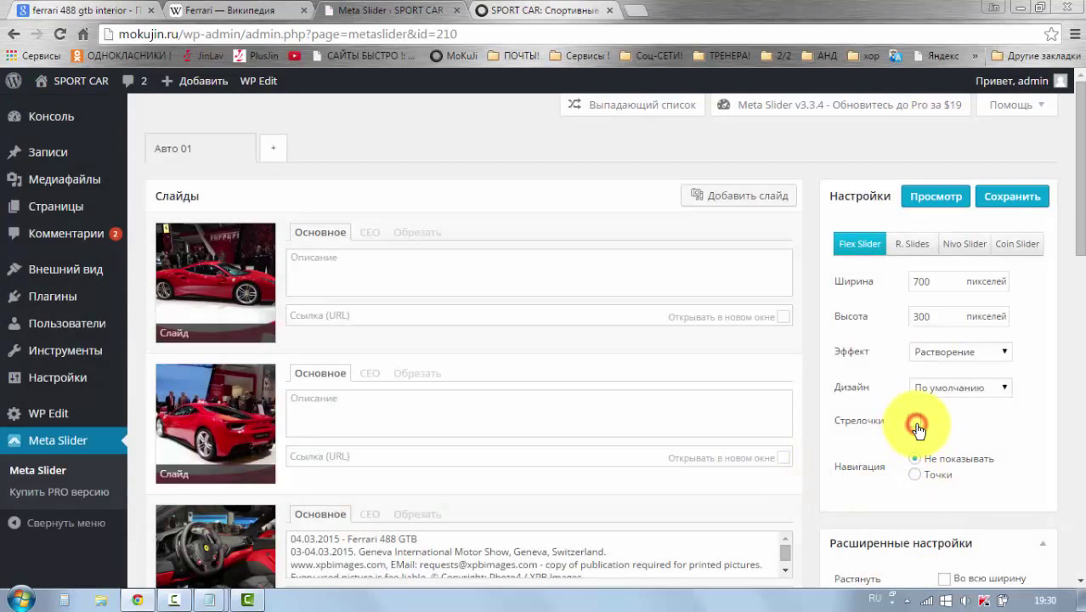
# - Try the slideshow with its arrows (Стрелочки) disabled, saving and previewing it, and re-enable the arrows
pyautogui.click(996, 196)
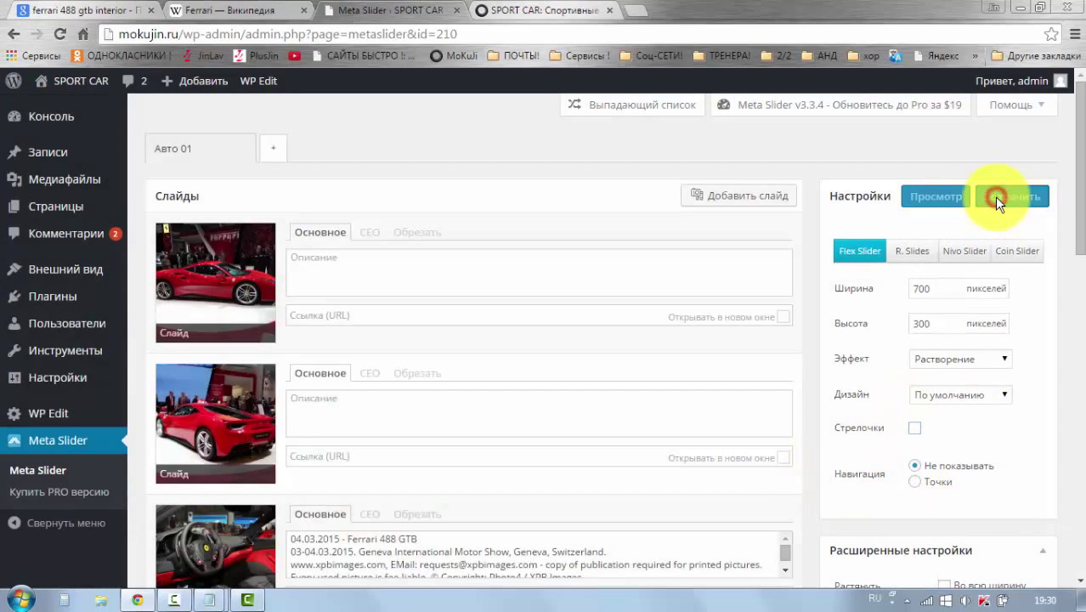
pyautogui.click(930, 201)
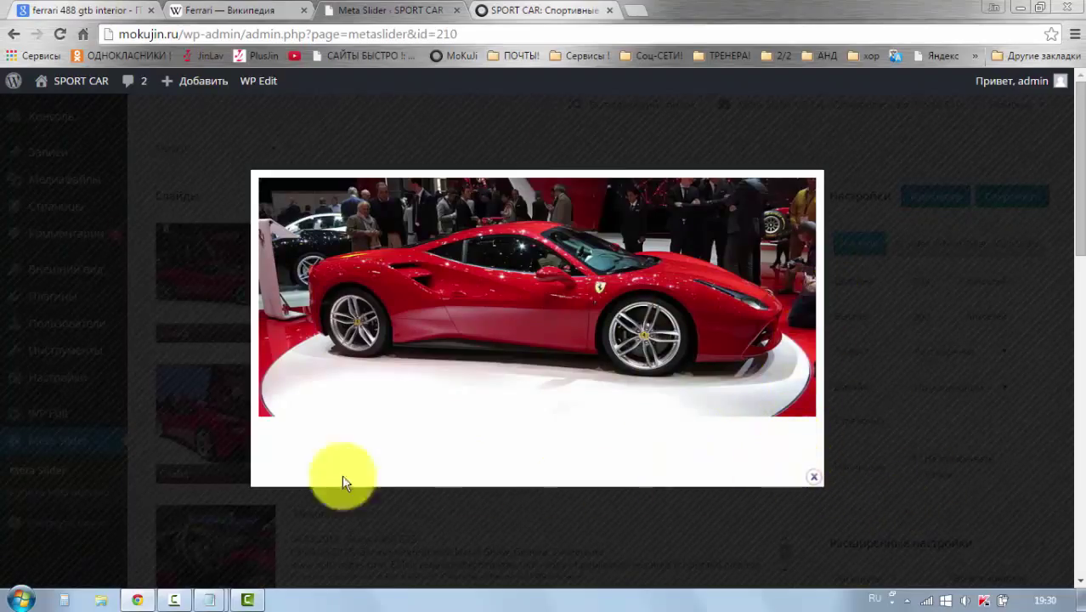
pyautogui.click(813, 486)
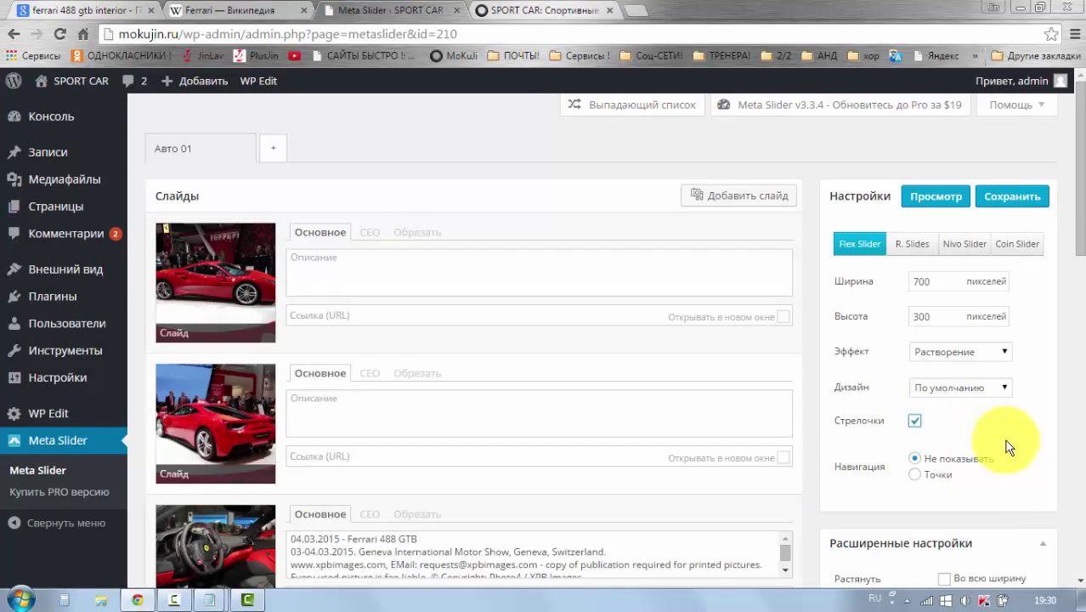
# - Try the Скольжение transition effect by saving the slideshow with it and watching the preview
pyautogui.click(1003, 353)
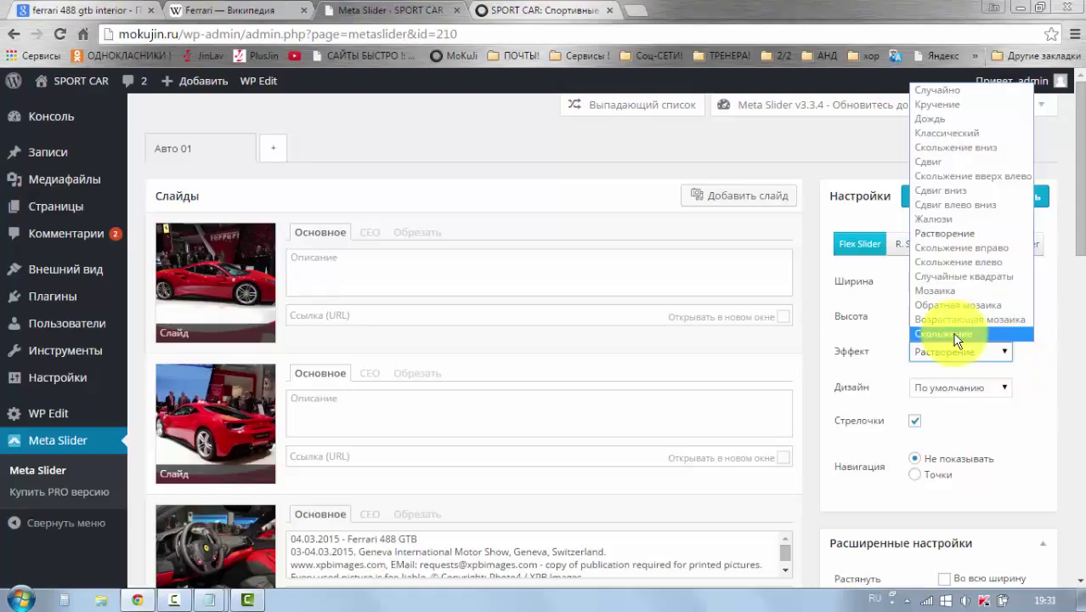
pyautogui.click(958, 335)
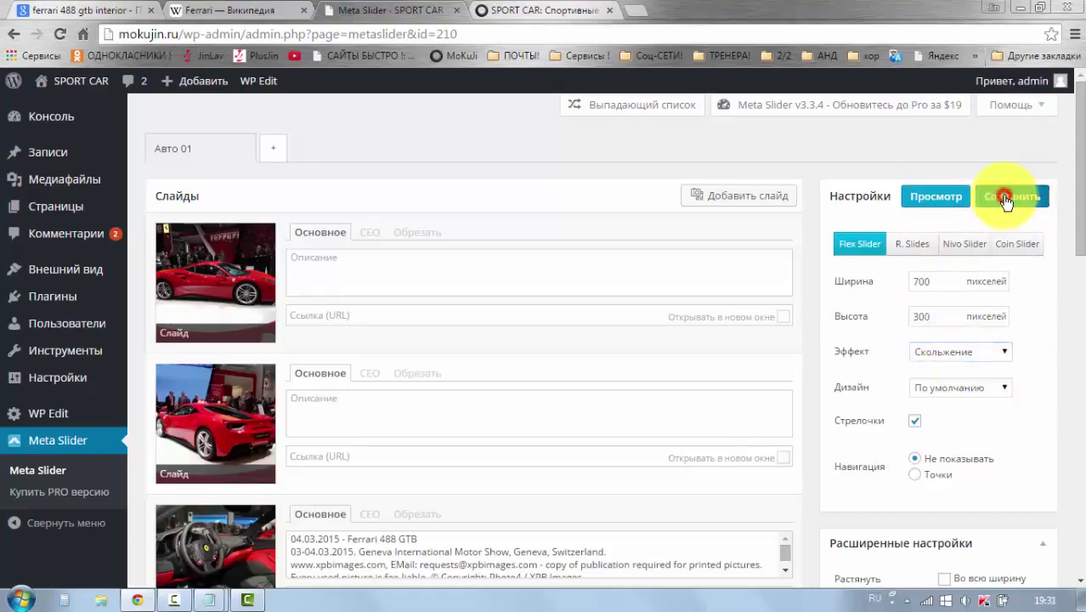
pyautogui.click(929, 199)
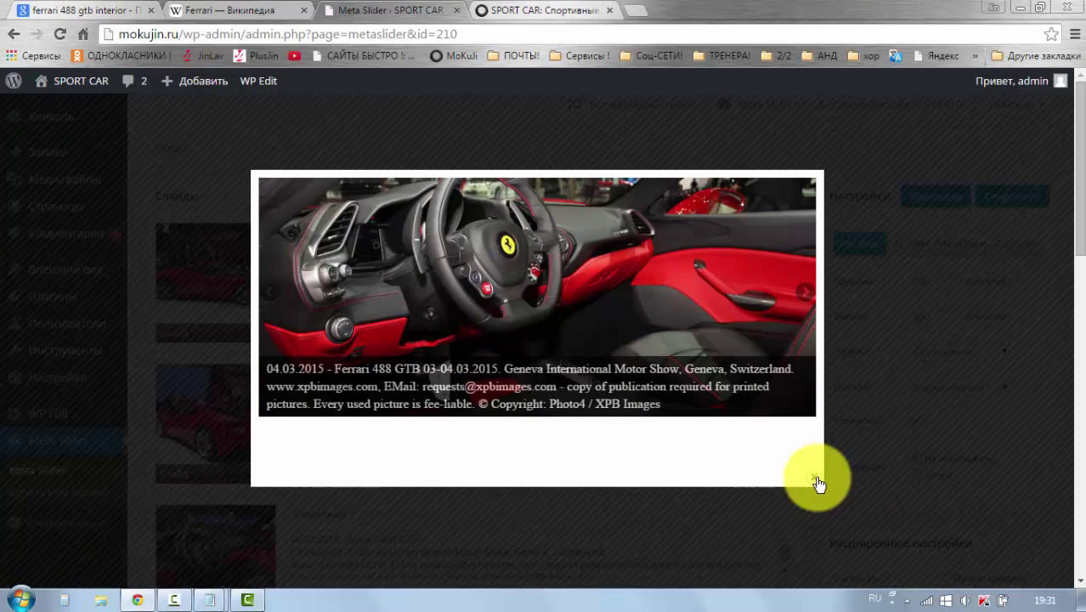
pyautogui.click(817, 482)
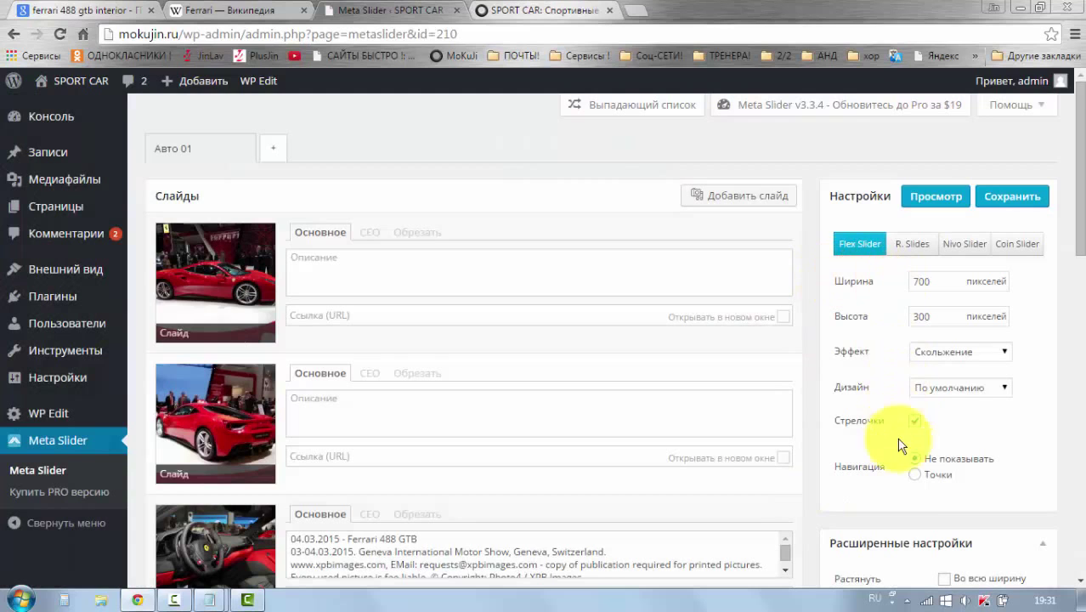
# - Set the transition effect back to Растворение and save the slideshow
pyautogui.click(1004, 351)
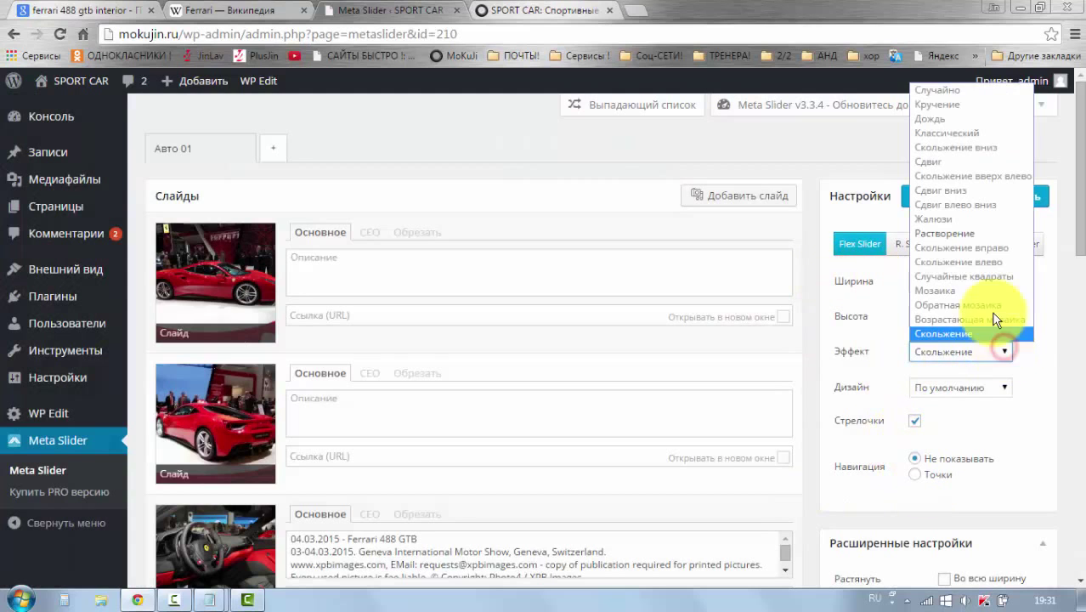
pyautogui.click(969, 234)
pyautogui.click(1004, 204)
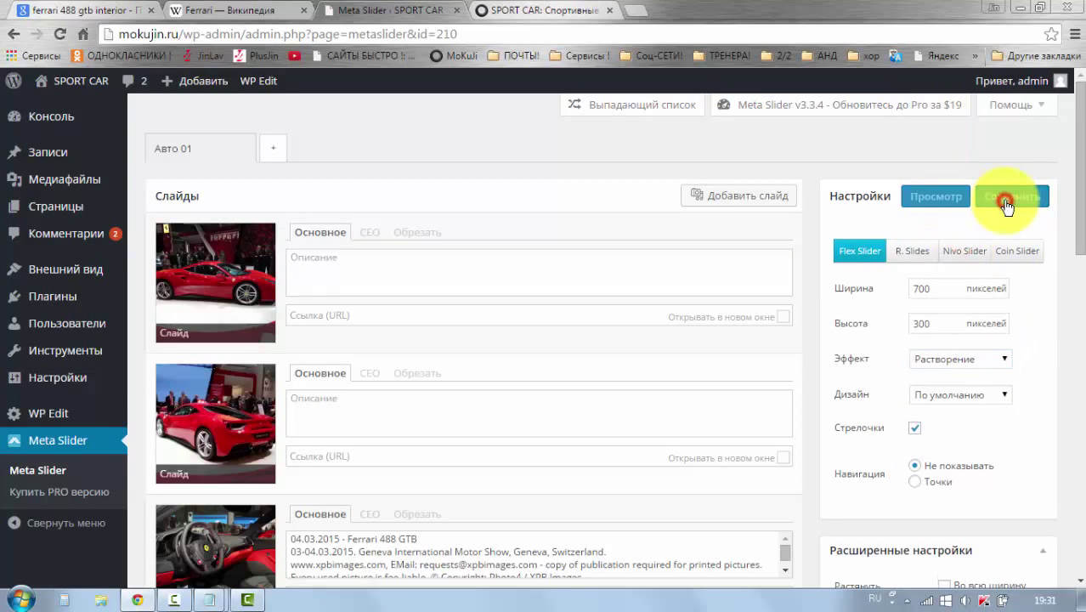
# - Preview the slideshow, advance with the arrow to the interior slide to view its caption, and close the preview
pyautogui.click(930, 198)
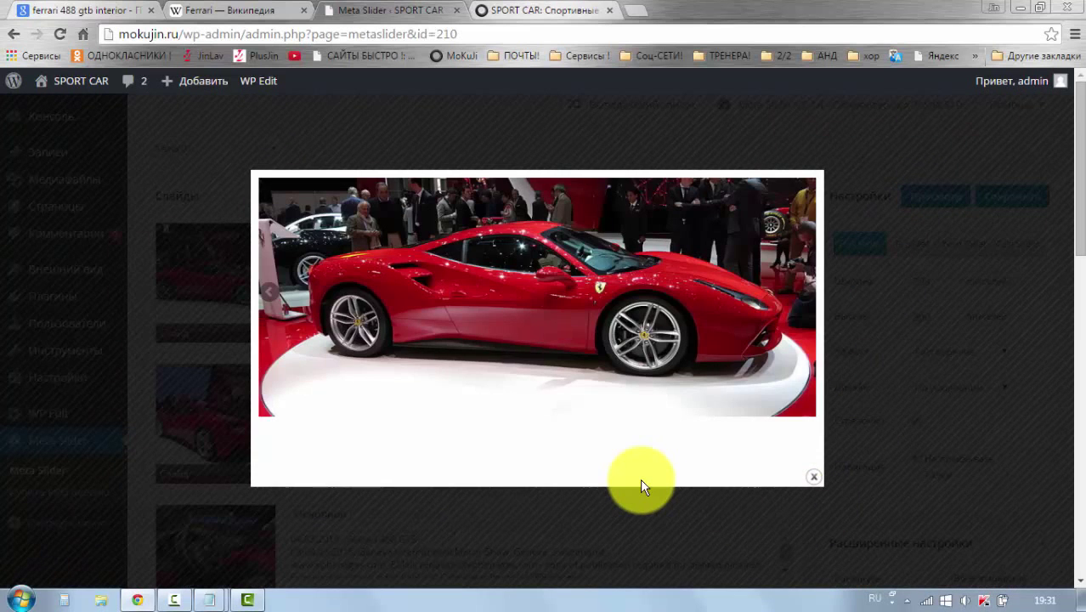
pyautogui.click(807, 296)
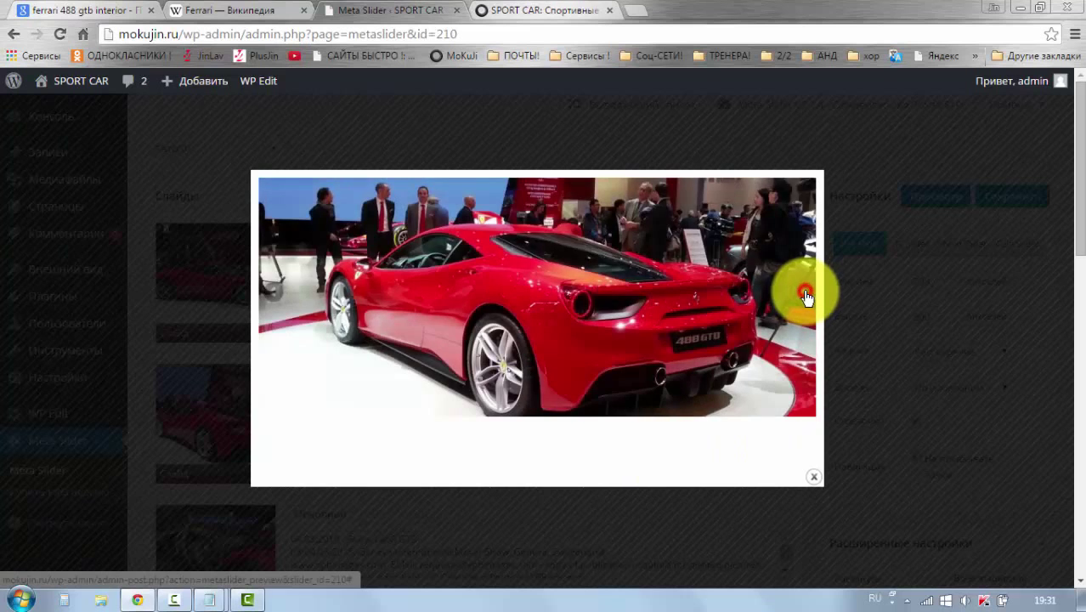
pyautogui.click(807, 295)
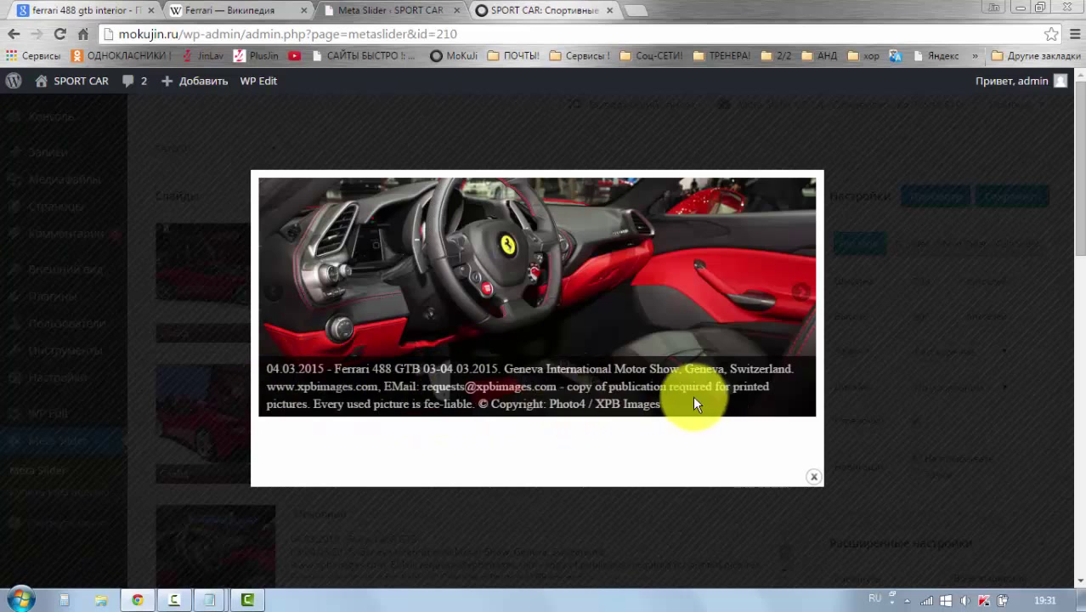
pyautogui.click(816, 480)
# - Delete the whole description text of the third slide, the car interior, and save the slideshow
pyautogui.scroll(-1, 552, 420)
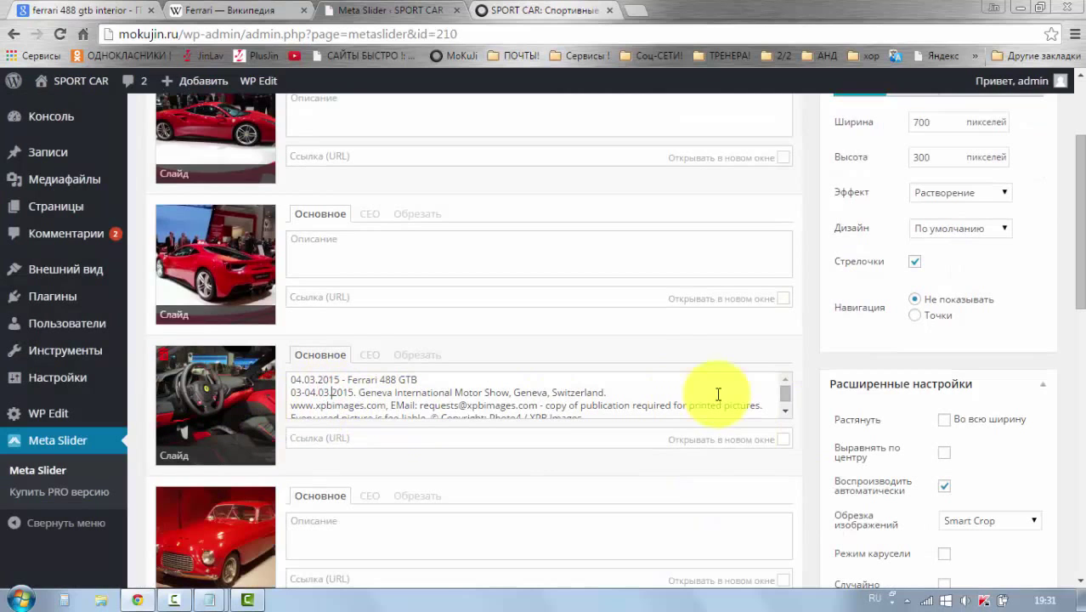
pyautogui.moveTo(785, 399); pyautogui.dragTo(785, 408)
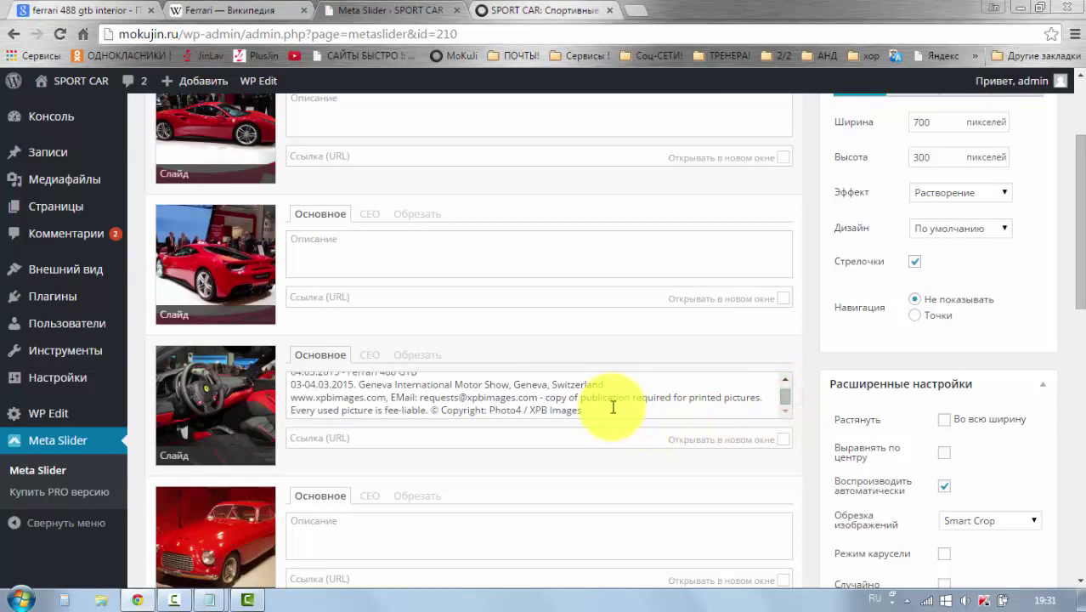
pyautogui.moveTo(596, 413); pyautogui.dragTo(278, 353)
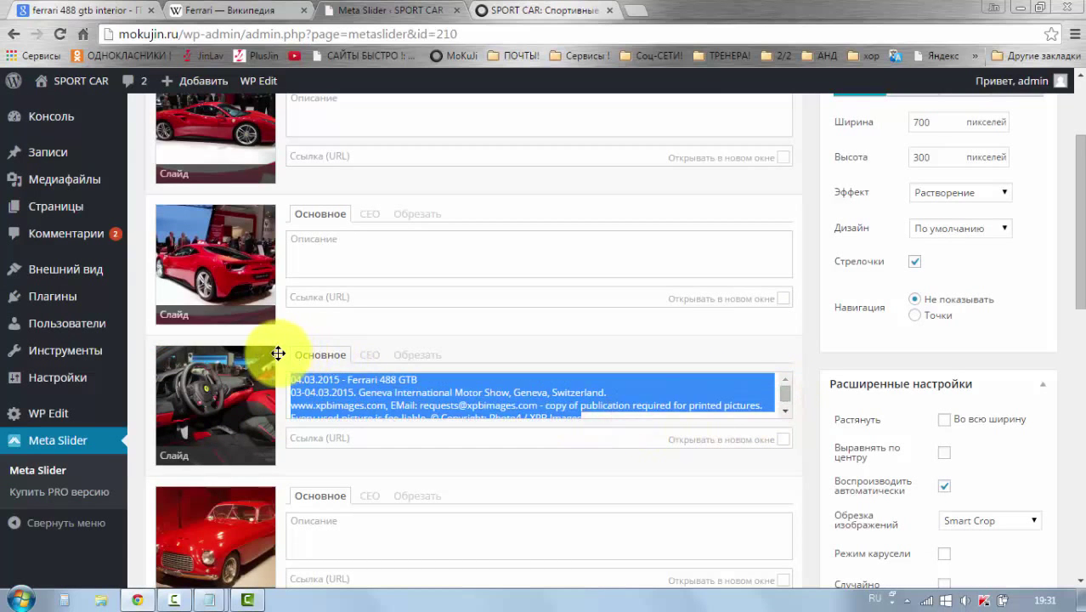
pyautogui.press('BackSpace')
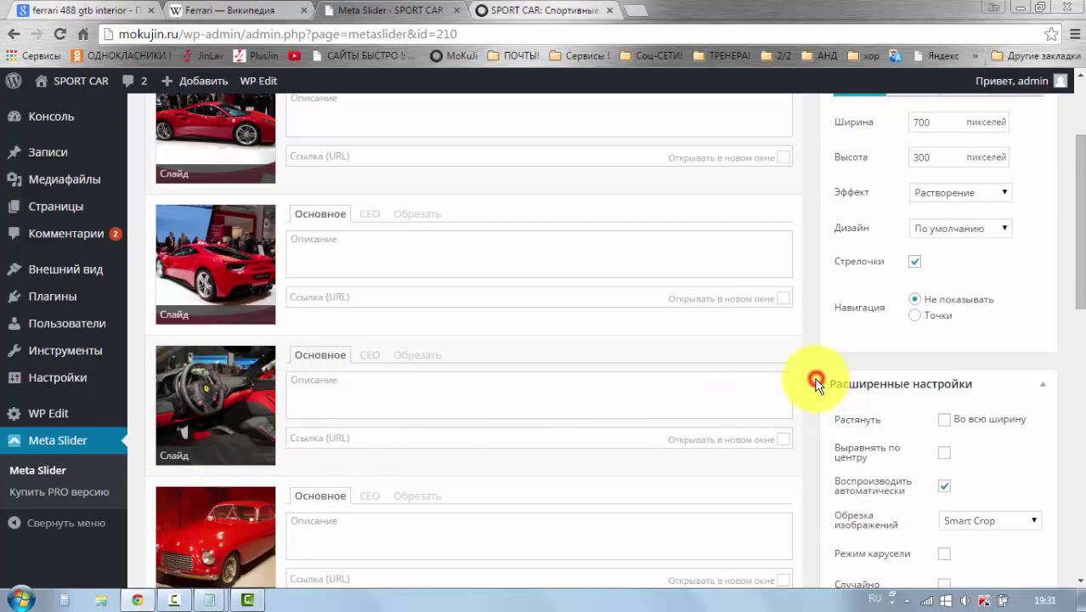
pyautogui.scroll(2, 816, 384)
pyautogui.click(1007, 195)
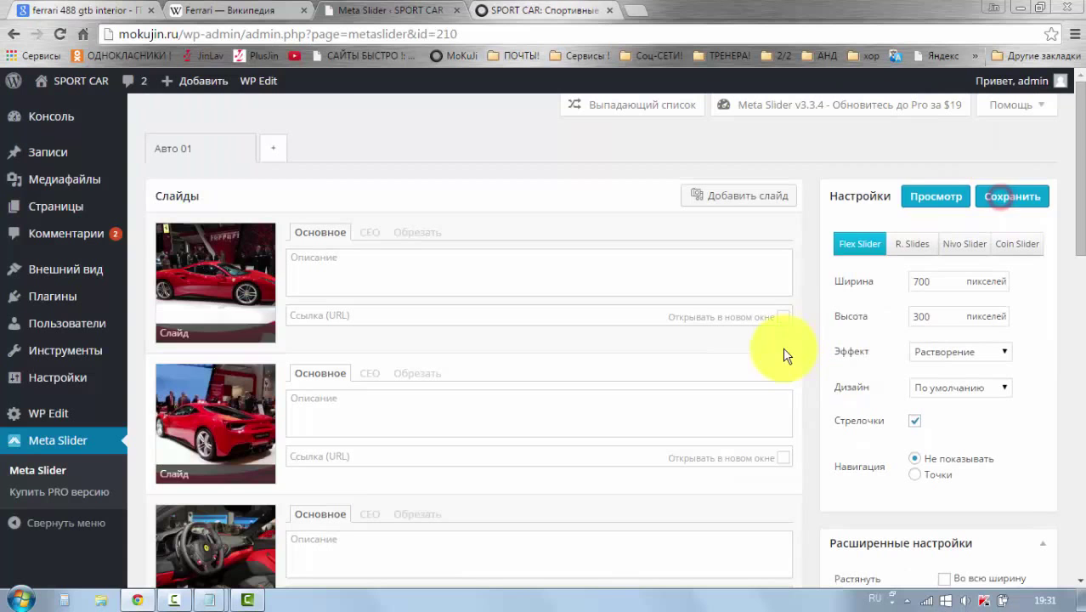
# - Preview the slideshow again, advance to the interior slide to check its caption area, and close the preview
pyautogui.click(924, 201)
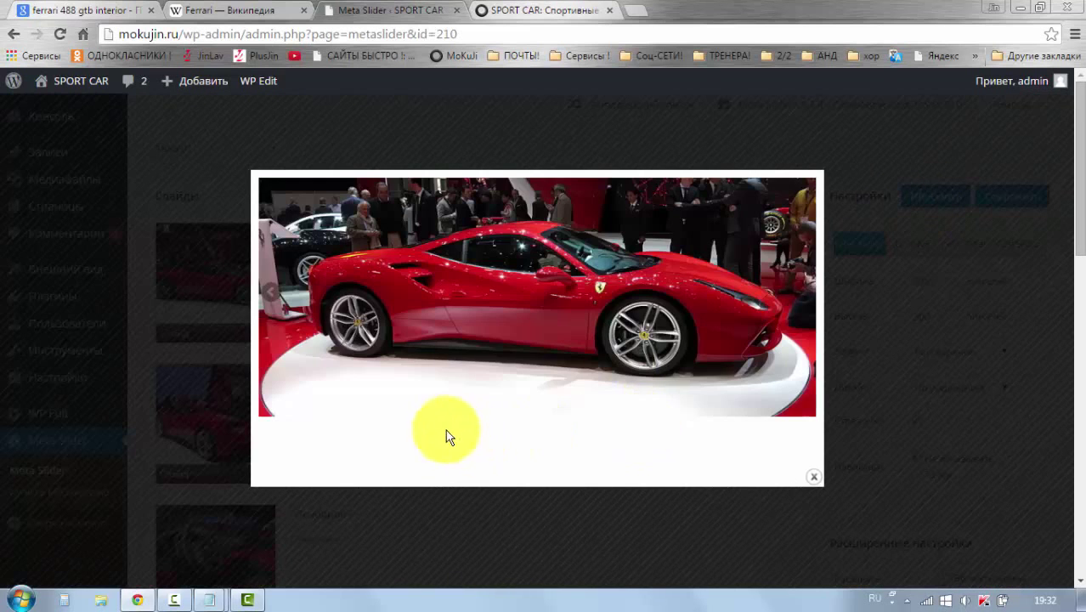
pyautogui.click(806, 297)
pyautogui.click(806, 297)
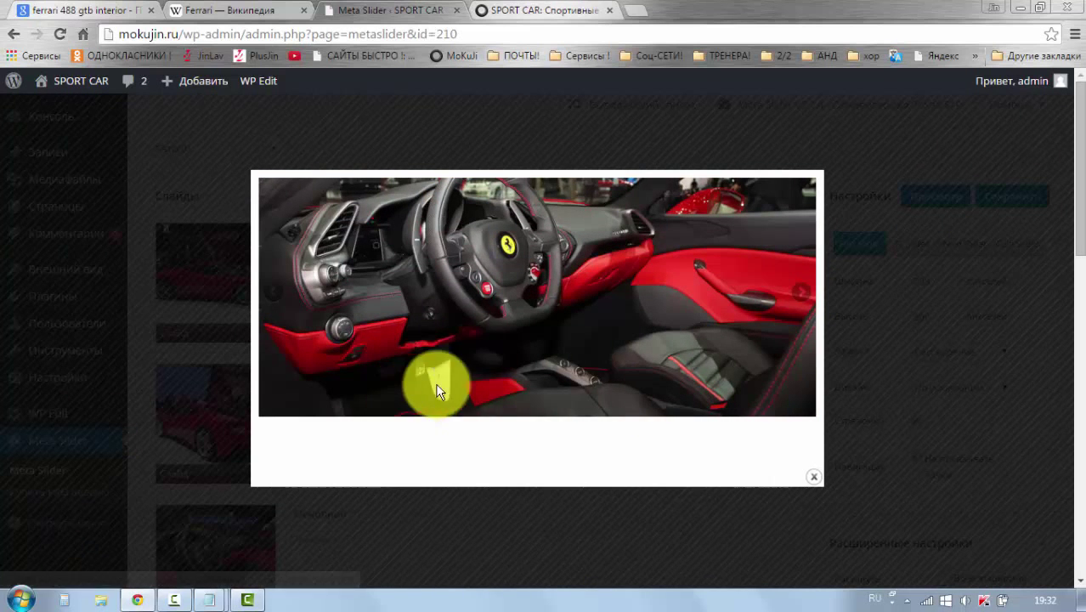
pyautogui.click(815, 481)
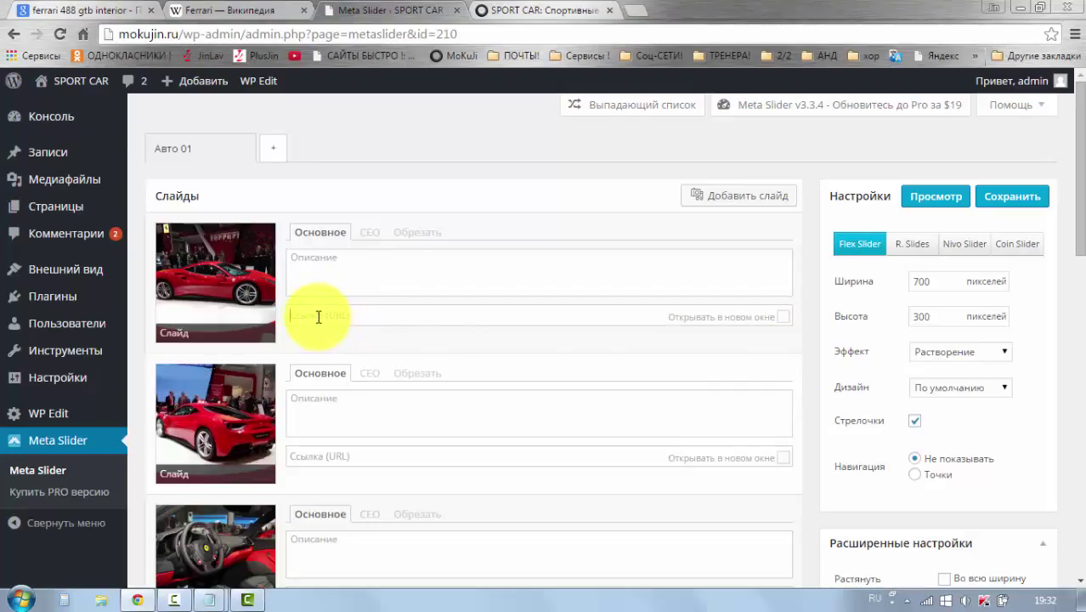
pyautogui.click(636, 12)
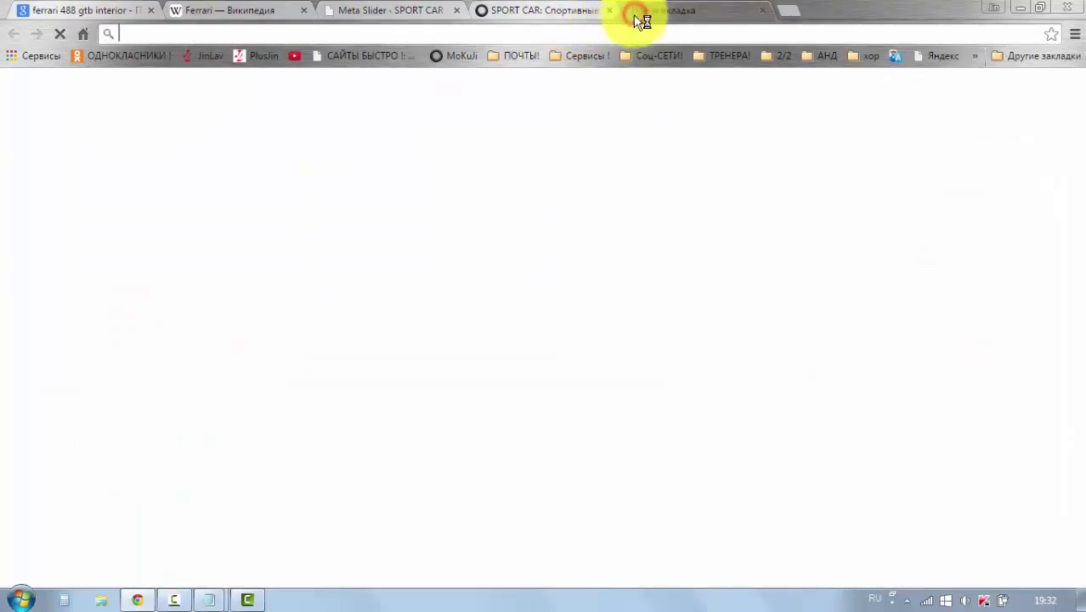
pyautogui.click(642, 63)
pyautogui.click(647, 75)
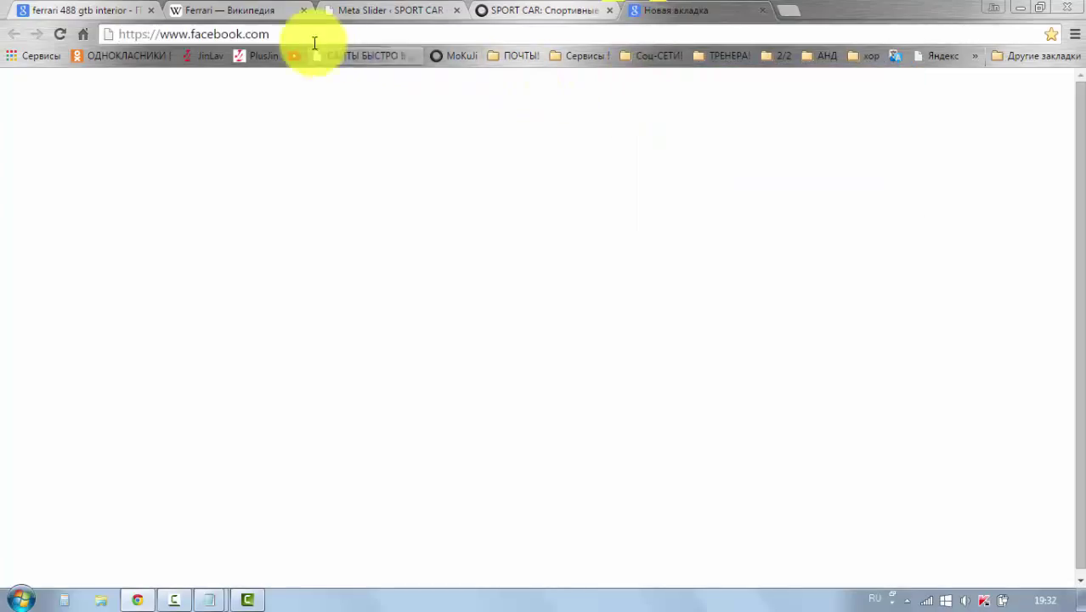
pyautogui.click(284, 36)
pyautogui.hotkey('ctrl', 'c')
pyautogui.rightClick(244, 34)
pyautogui.click(327, 90)
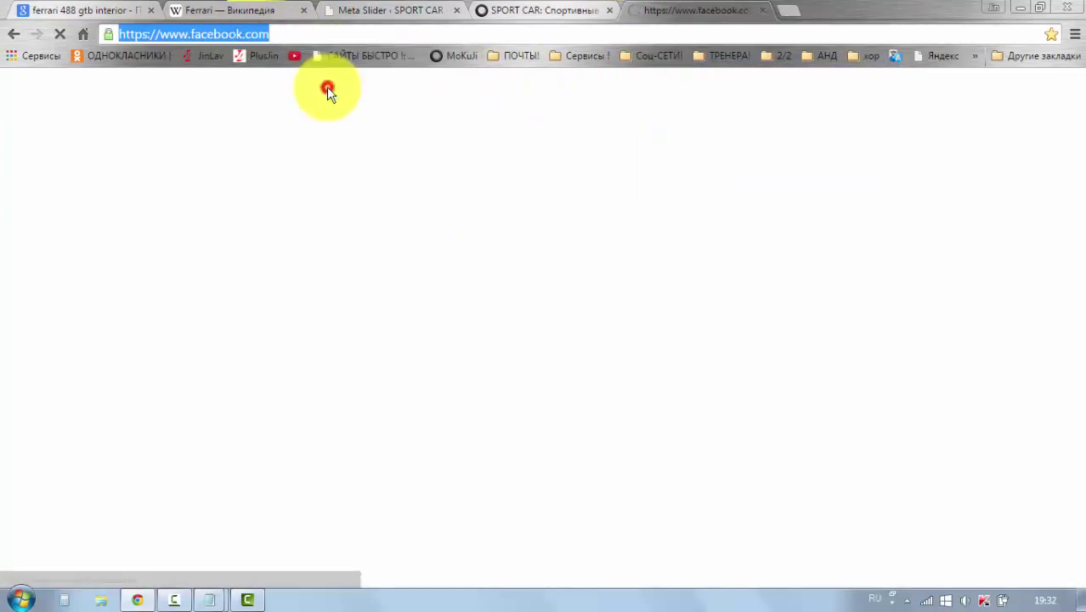
pyautogui.click(350, 14)
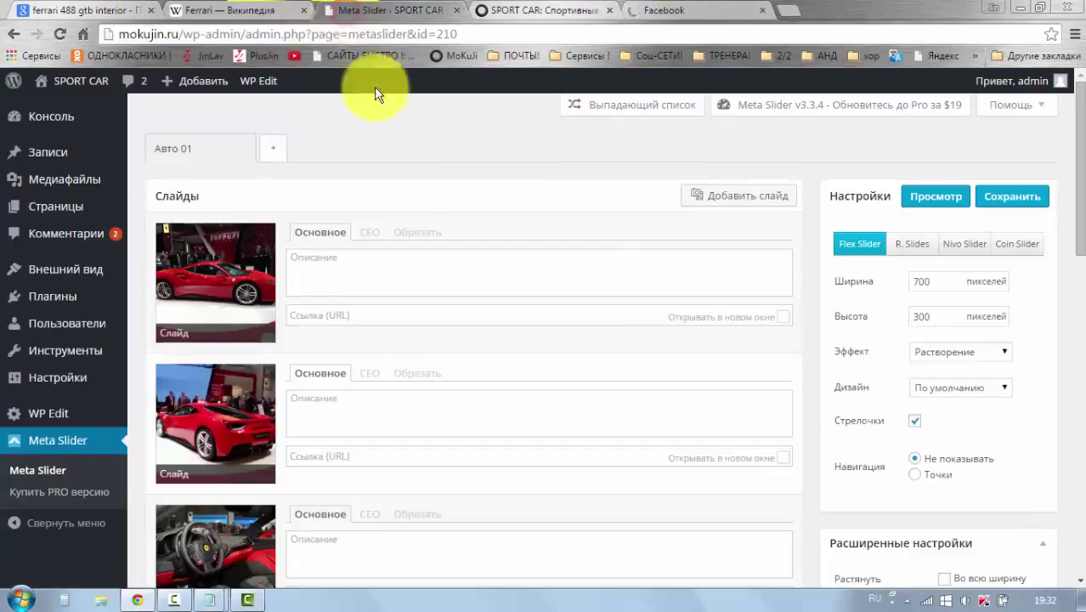
pyautogui.rightClick(303, 314)
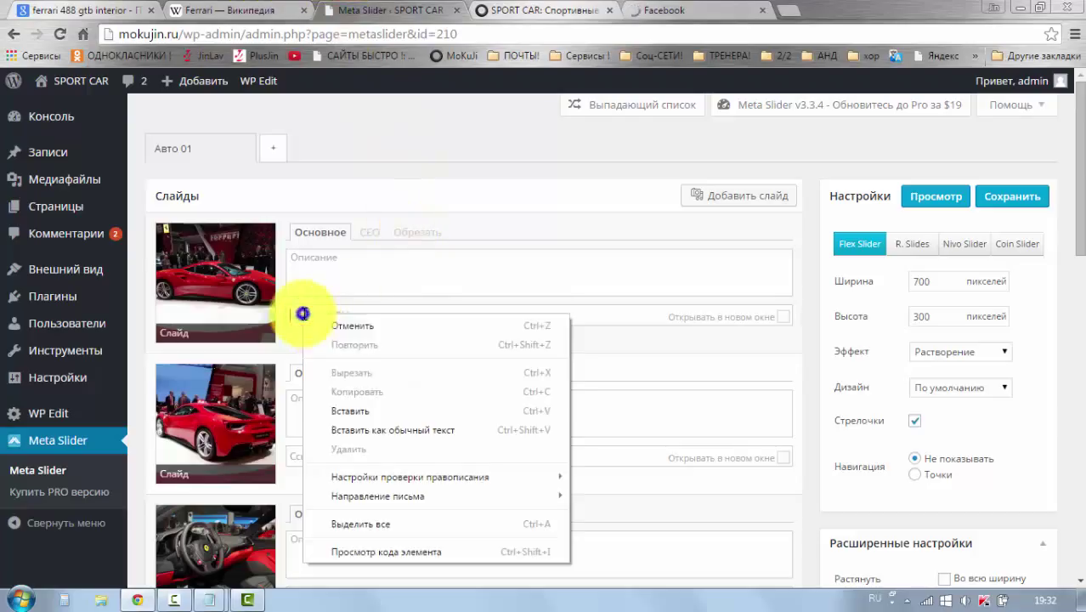
pyautogui.click(358, 407)
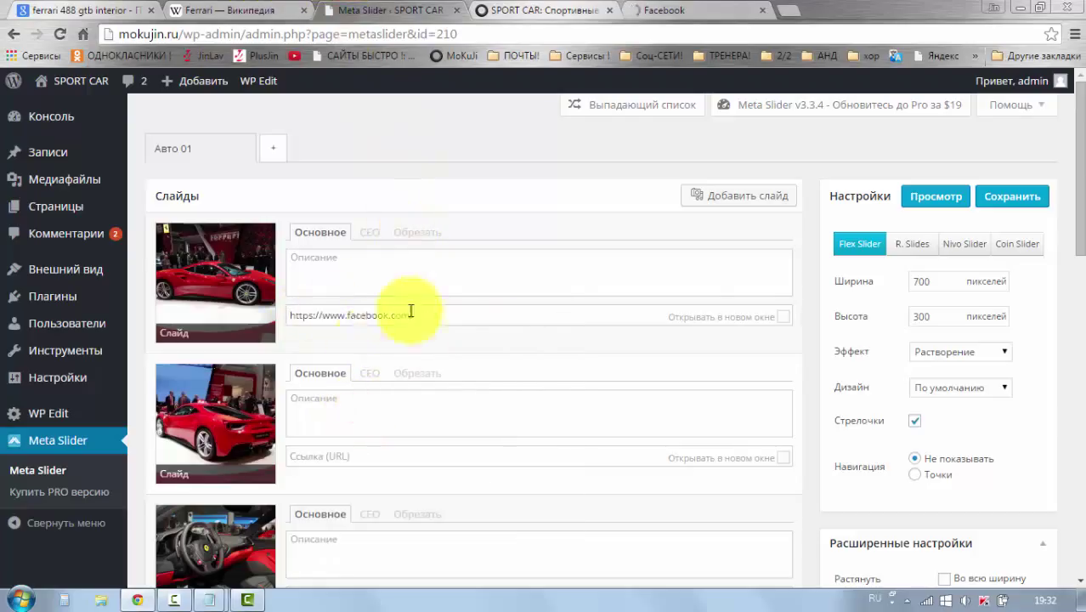
pyautogui.click(784, 318)
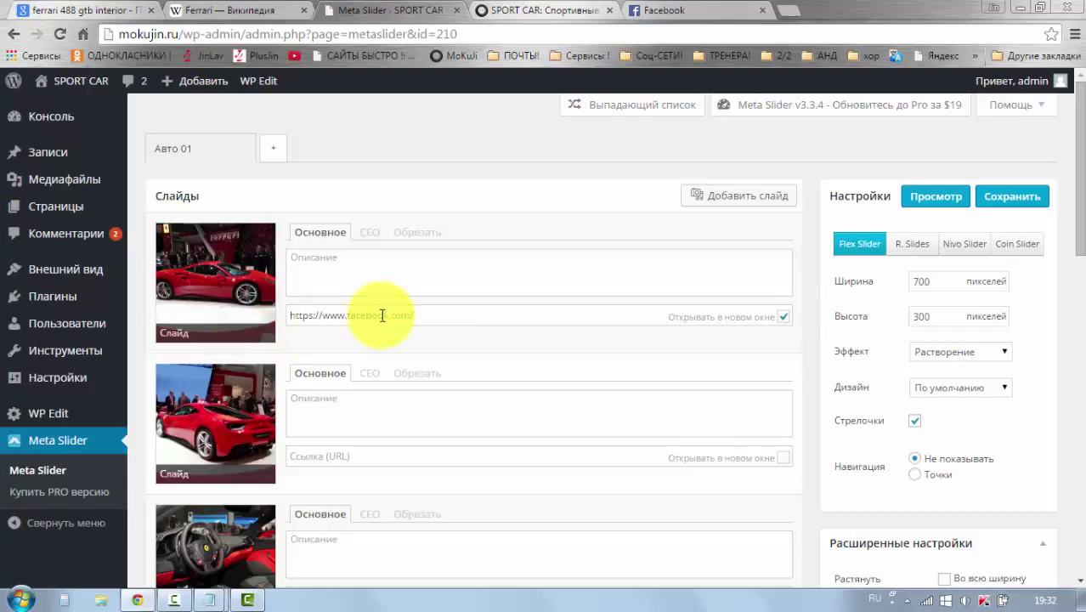
pyautogui.click(782, 317)
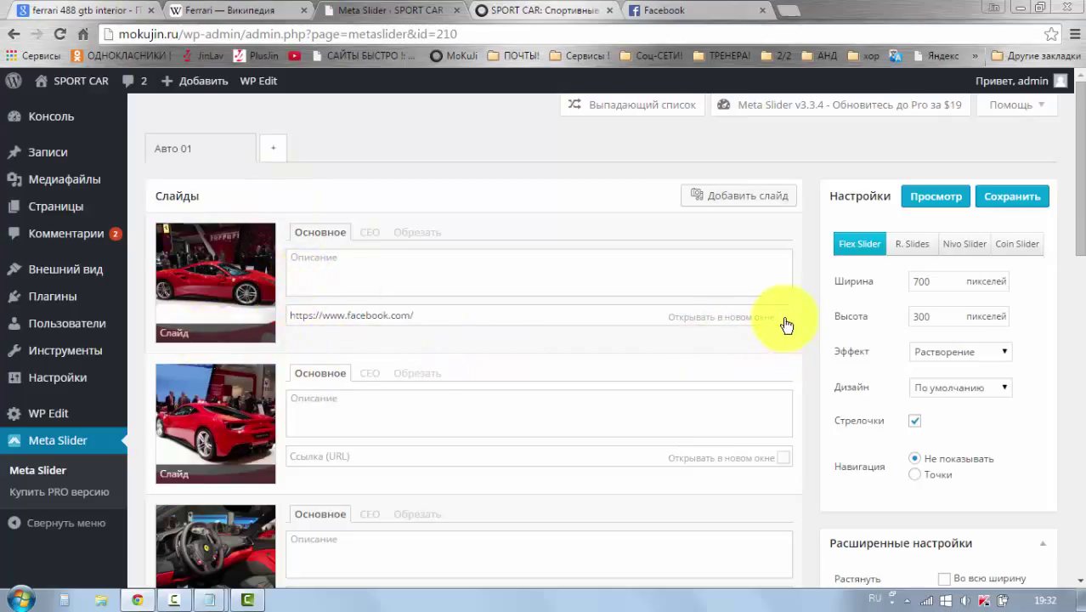
pyautogui.click(1021, 204)
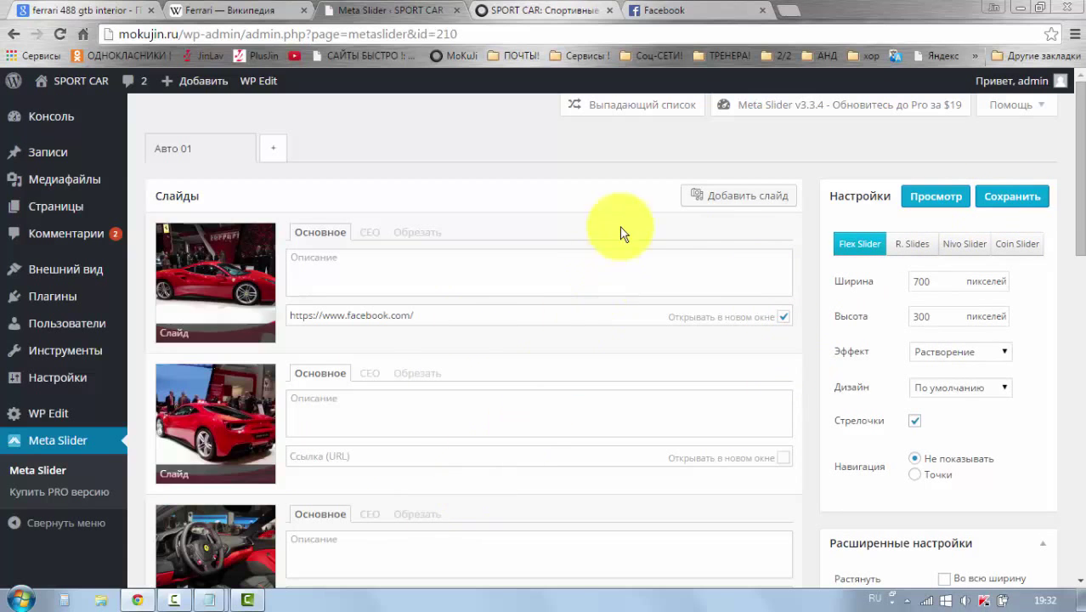
# - Preview the slideshow, return to the first slide, follow its Facebook link to test it, and close the preview
pyautogui.click(913, 203)
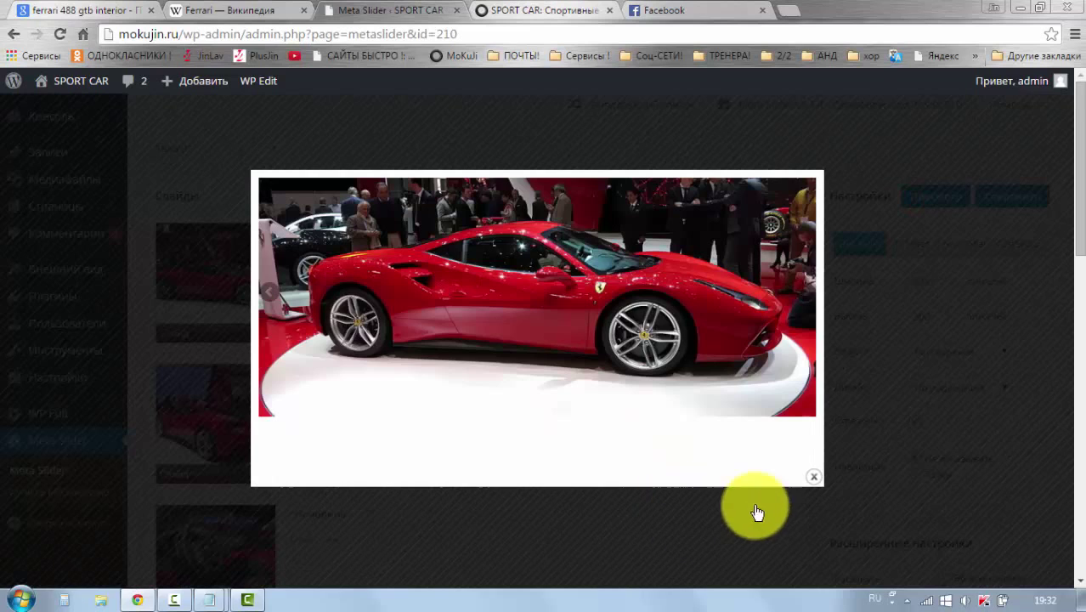
pyautogui.click(801, 296)
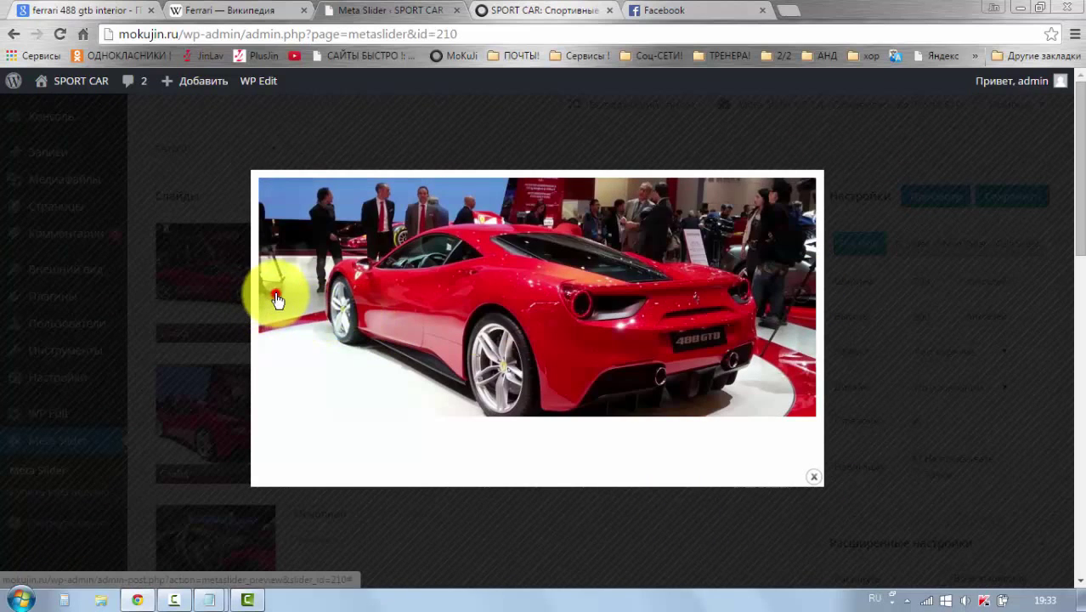
pyautogui.click(273, 292)
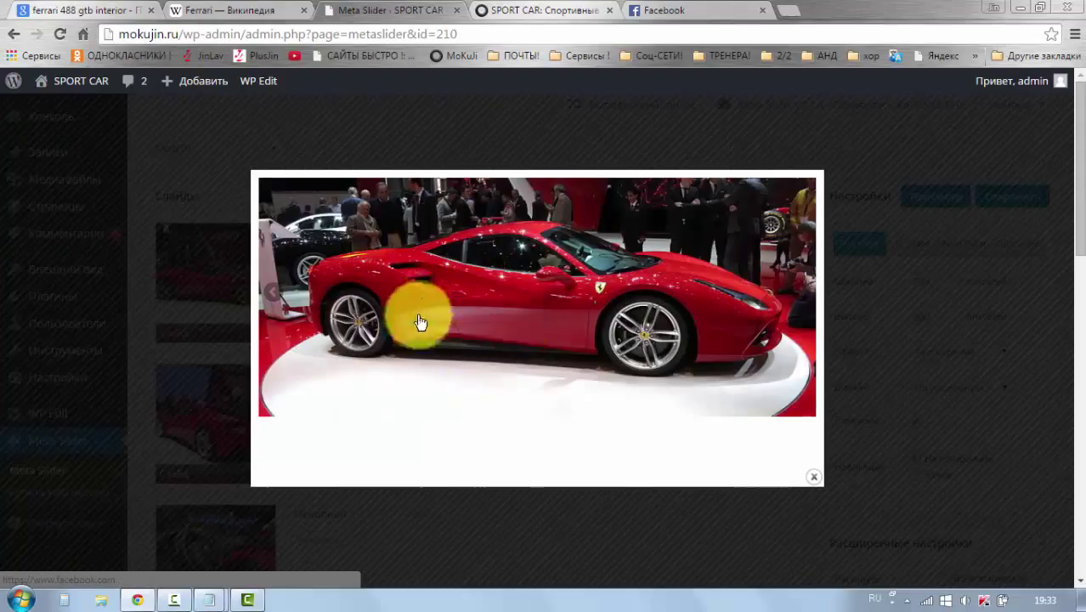
pyautogui.click(542, 292)
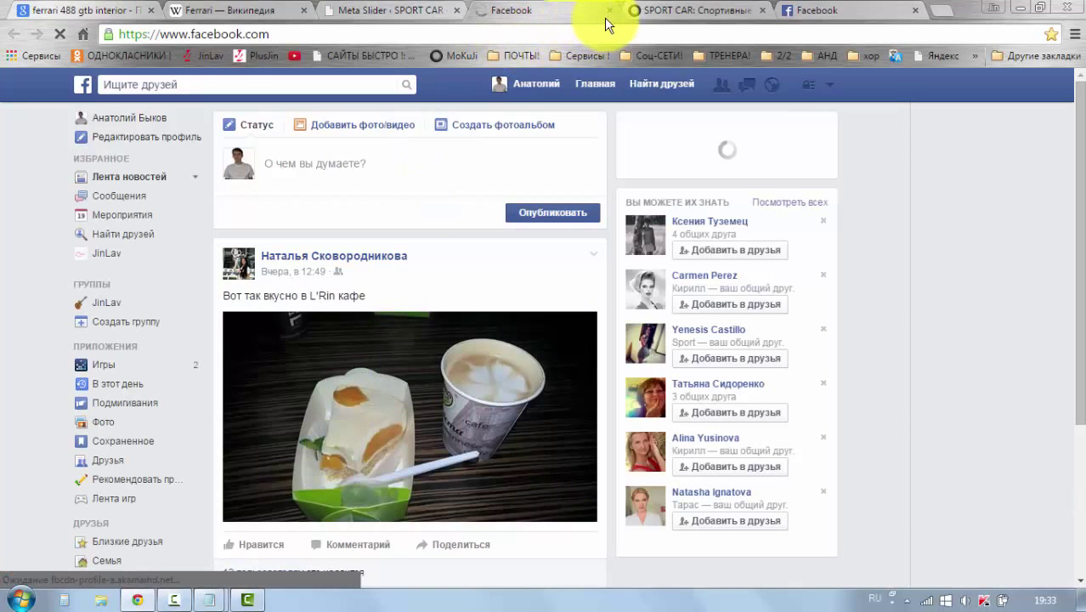
pyautogui.click(406, 11)
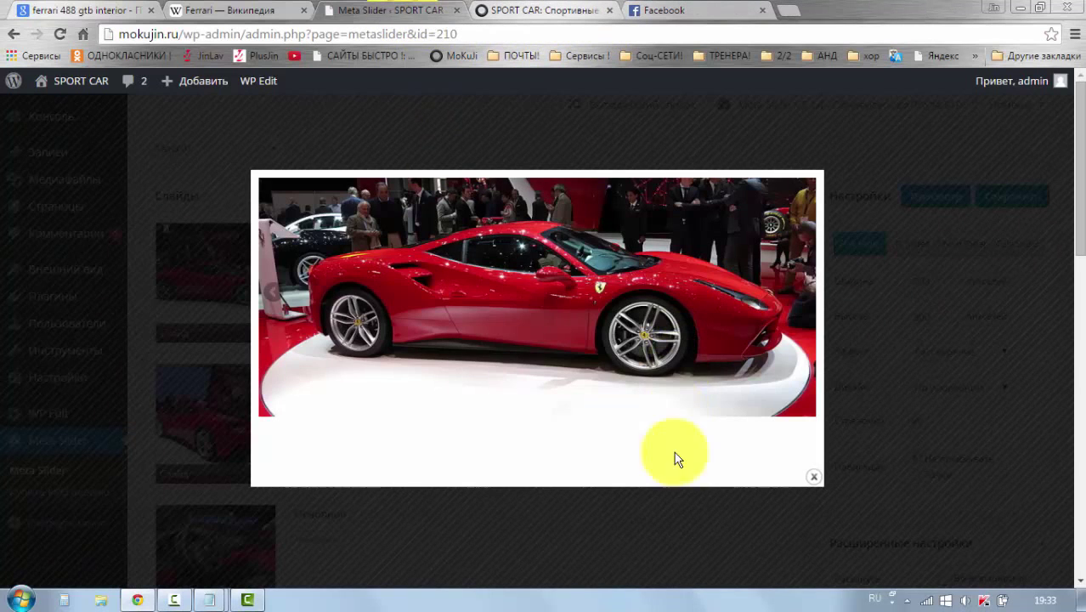
pyautogui.click(814, 480)
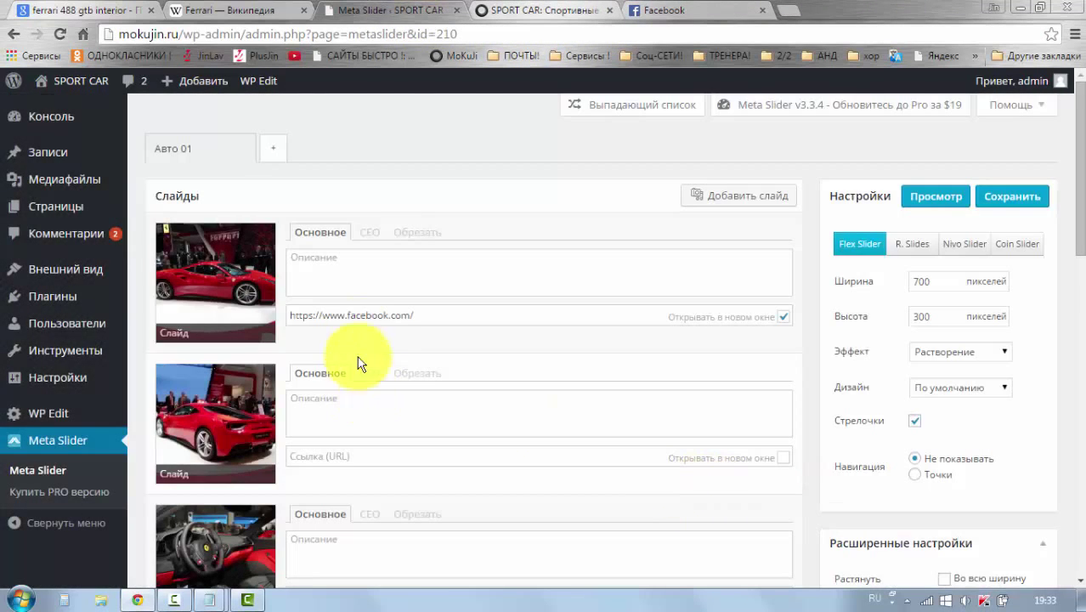
# - Look over the link fields of the second, third and fourth slides
pyautogui.click(304, 455)
pyautogui.scroll(-1, 334, 460)
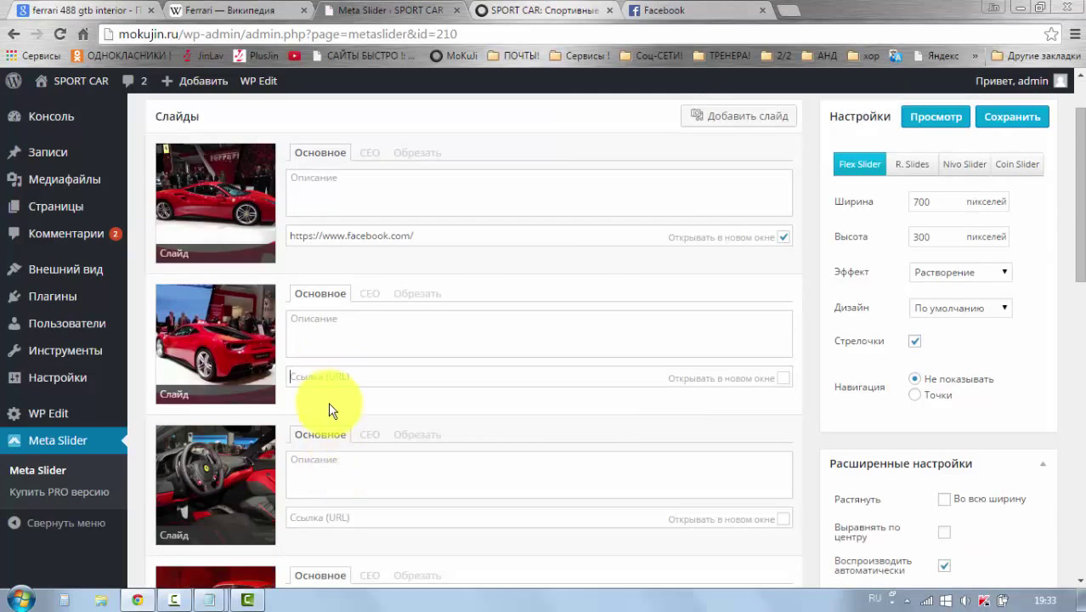
pyautogui.click(290, 377)
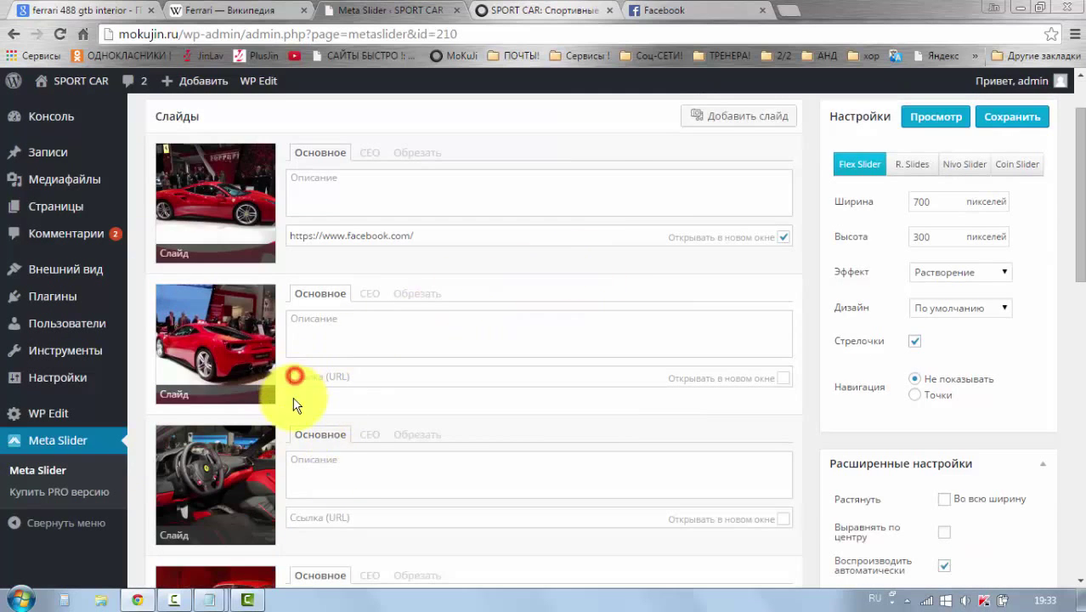
pyautogui.click(329, 521)
pyautogui.scroll(-1, 329, 521)
pyautogui.scroll(-1, 339, 500)
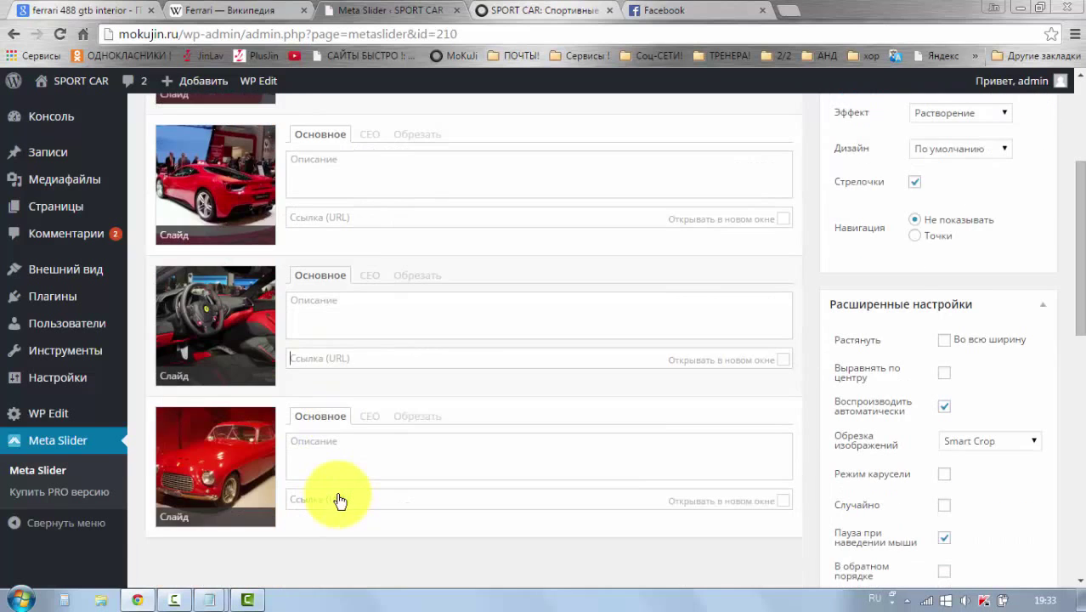
pyautogui.scroll(1, 339, 496)
pyautogui.scroll(1, 339, 495)
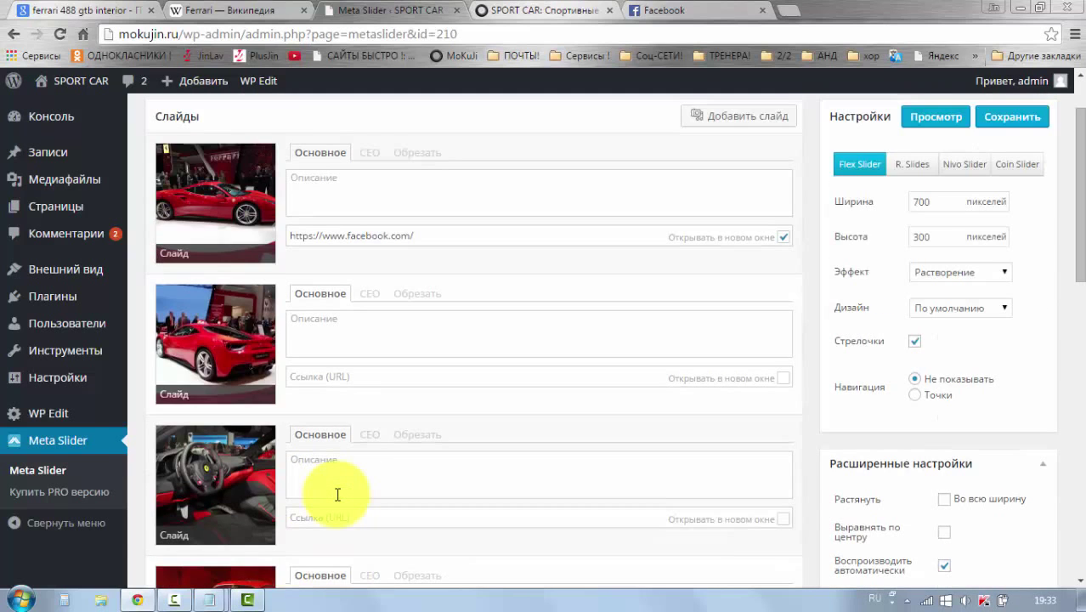
pyautogui.scroll(1, 337, 494)
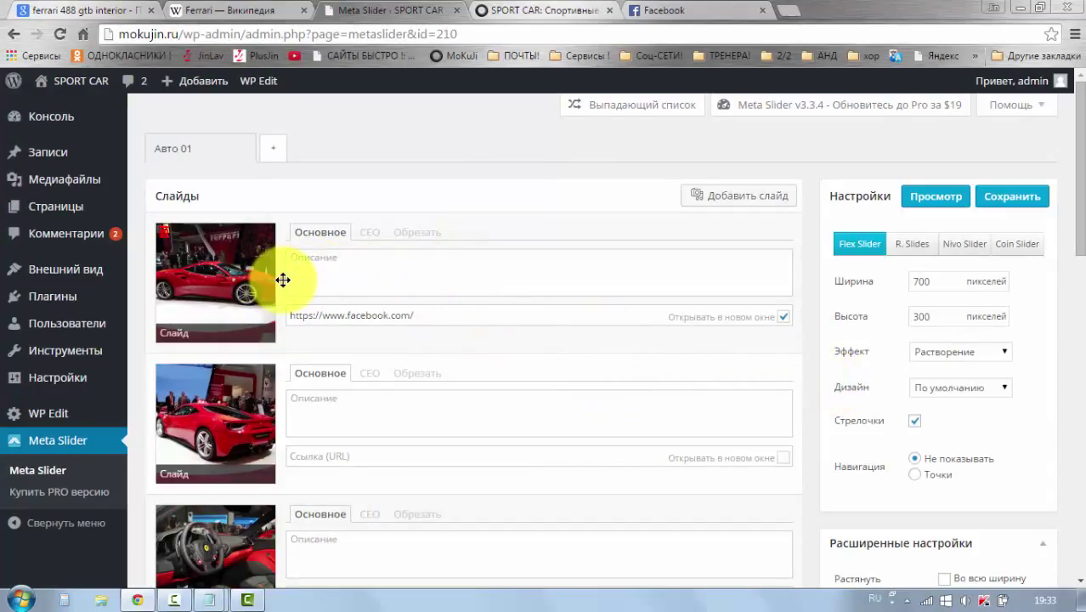
# - Reorder the slides by moving the Facebook-linked slide to second place and the car interior slide to the end
pyautogui.moveTo(283, 279); pyautogui.dragTo(279, 420)
pyautogui.scroll(-3, 279, 422)
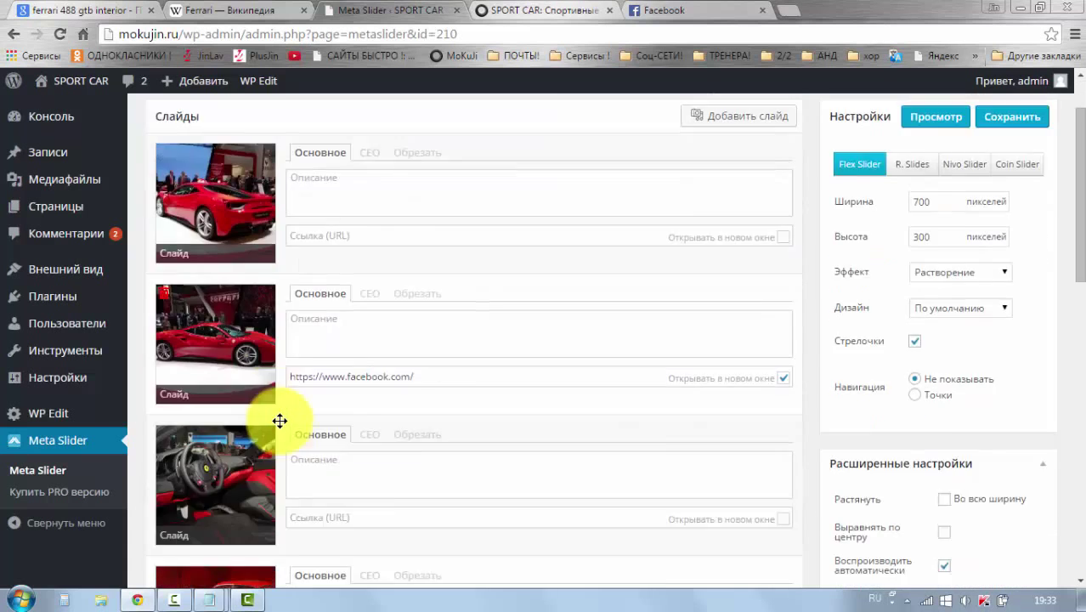
pyautogui.scroll(-1, 321, 466)
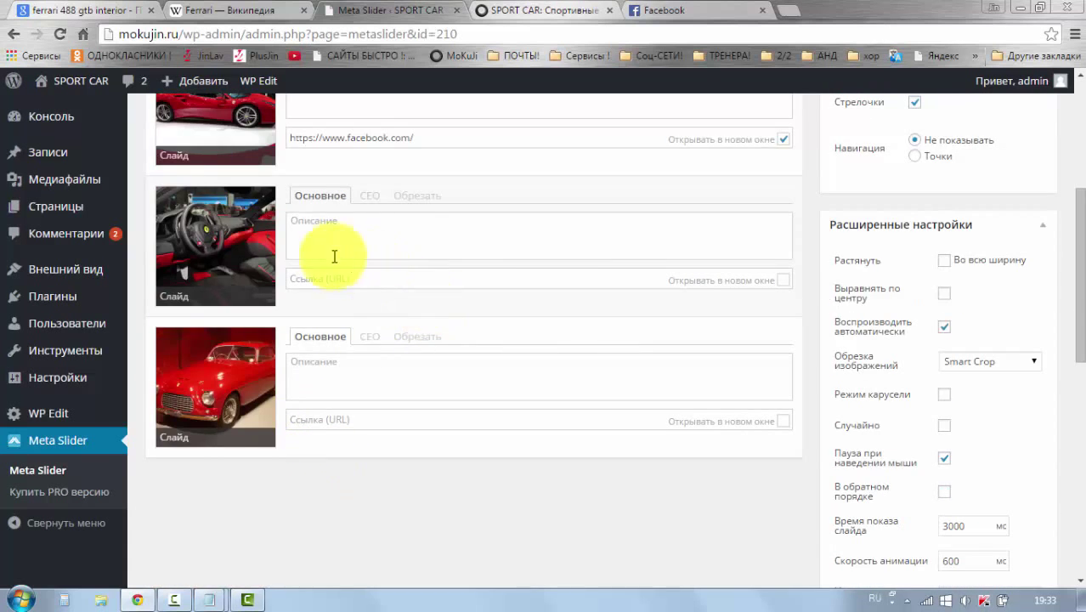
pyautogui.moveTo(279, 242); pyautogui.dragTo(280, 374)
pyautogui.scroll(4, 361, 289)
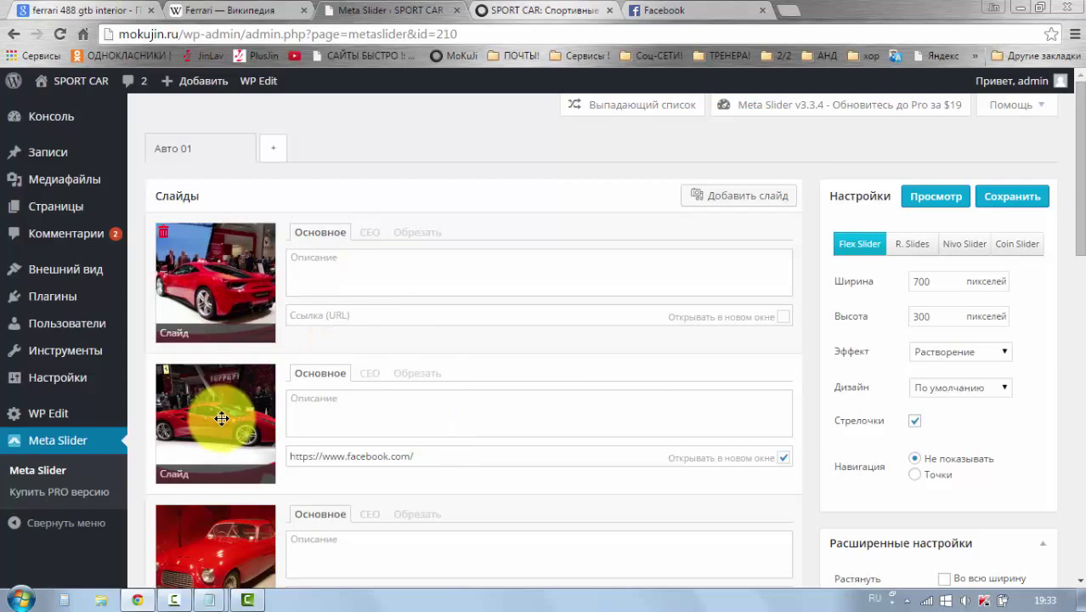
pyautogui.scroll(-1, 221, 419)
pyautogui.scroll(-2, 222, 438)
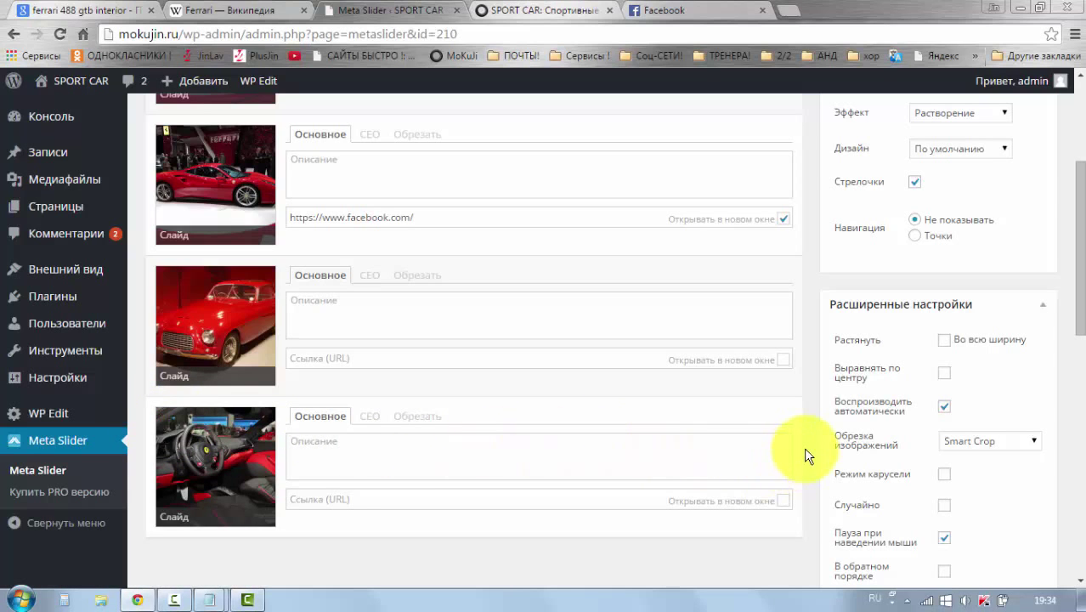
pyautogui.scroll(3, 803, 447)
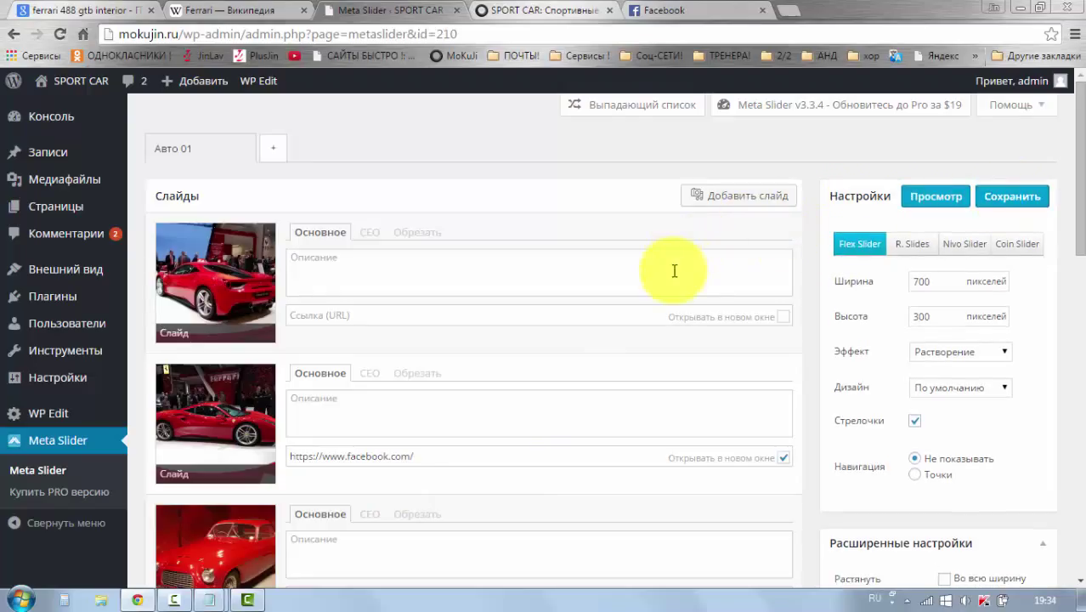
# - Create a new post titled "ато с пробегом" on the SPORT CAR site and publish it
pyautogui.click(535, 12)
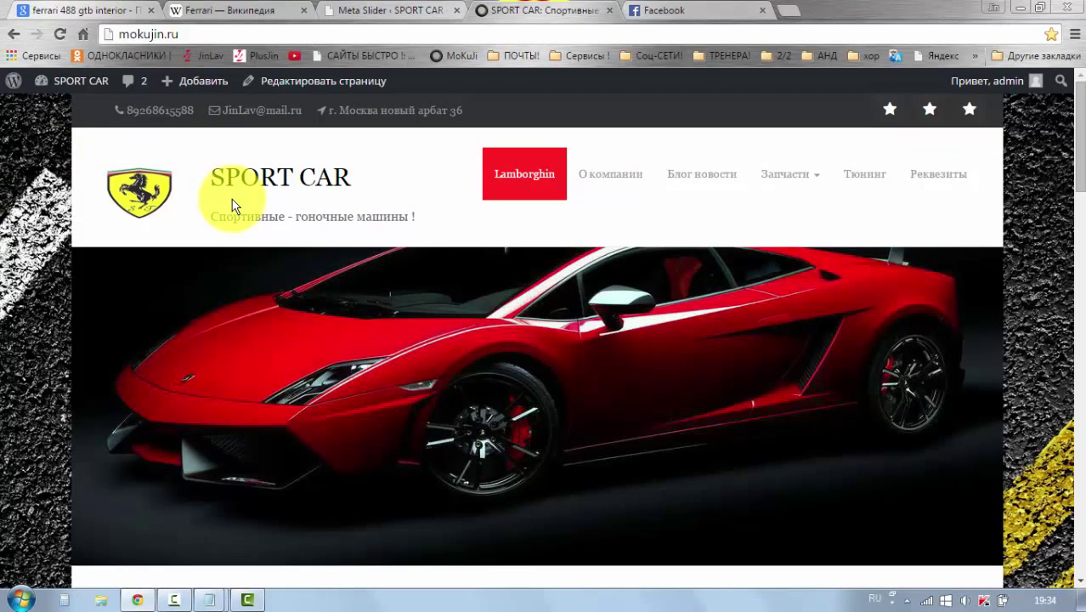
pyautogui.moveTo(171, 88)
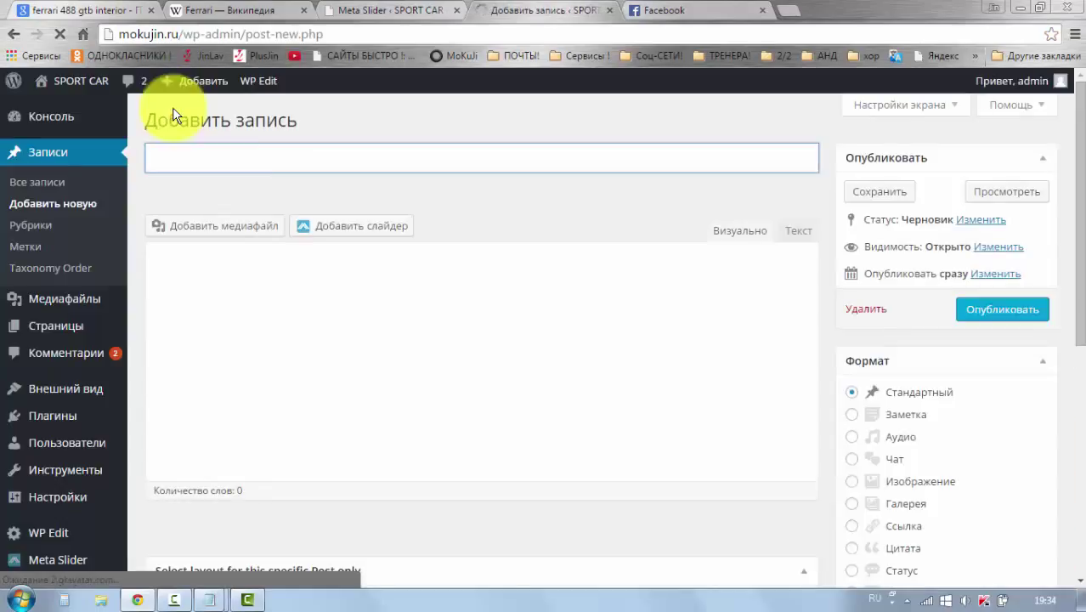
pyautogui.click(194, 161)
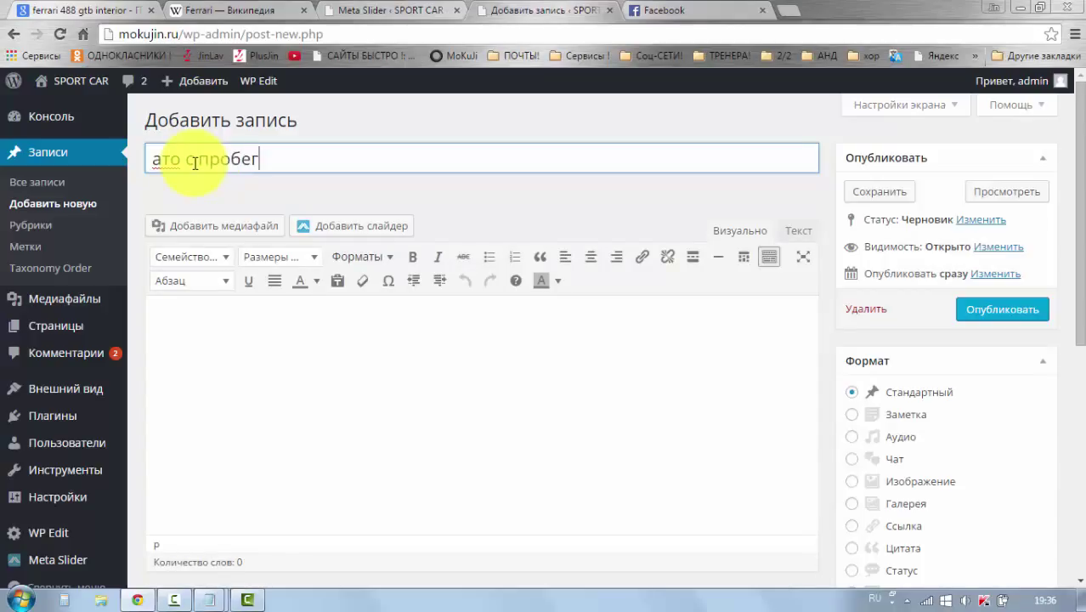
pyautogui.click(216, 192)
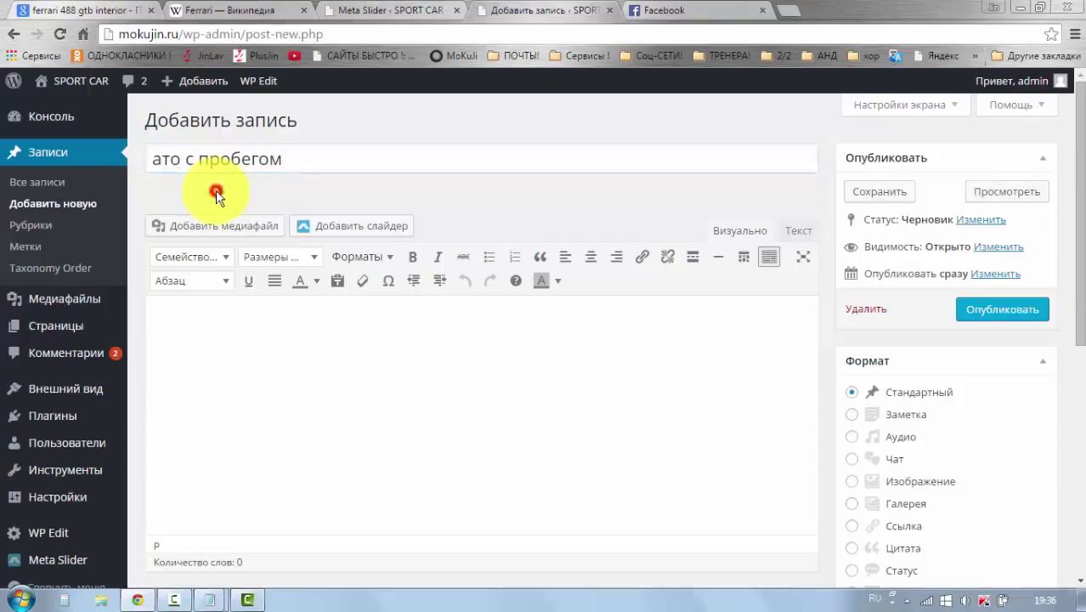
pyautogui.click(316, 332)
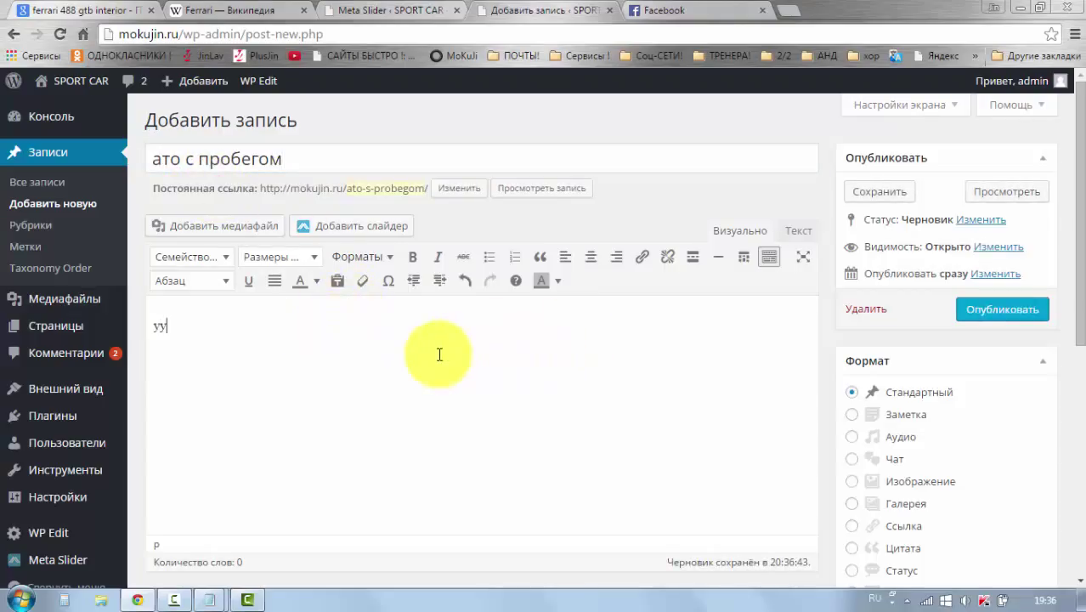
pyautogui.click(995, 312)
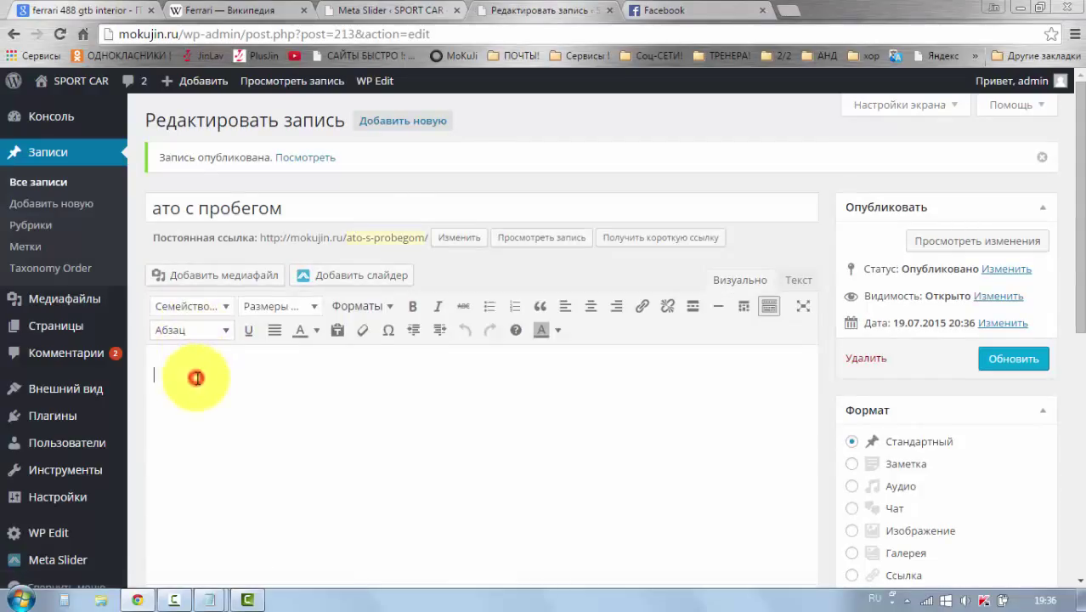
# - Insert the Авто 01 slideshow into the post's body and update the post
pyautogui.click(325, 273)
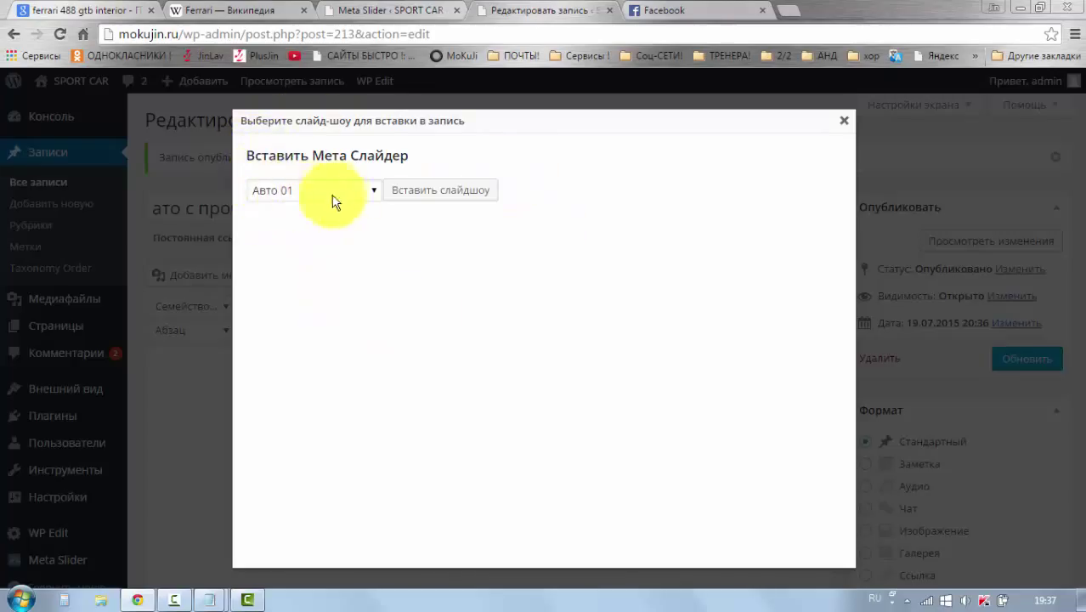
pyautogui.click(373, 192)
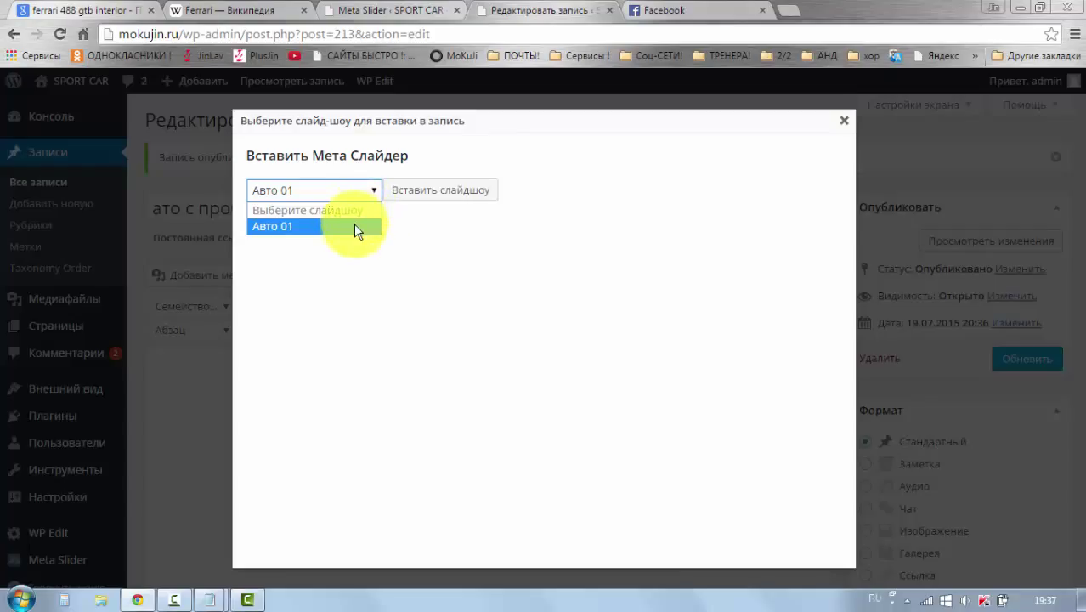
pyautogui.click(291, 227)
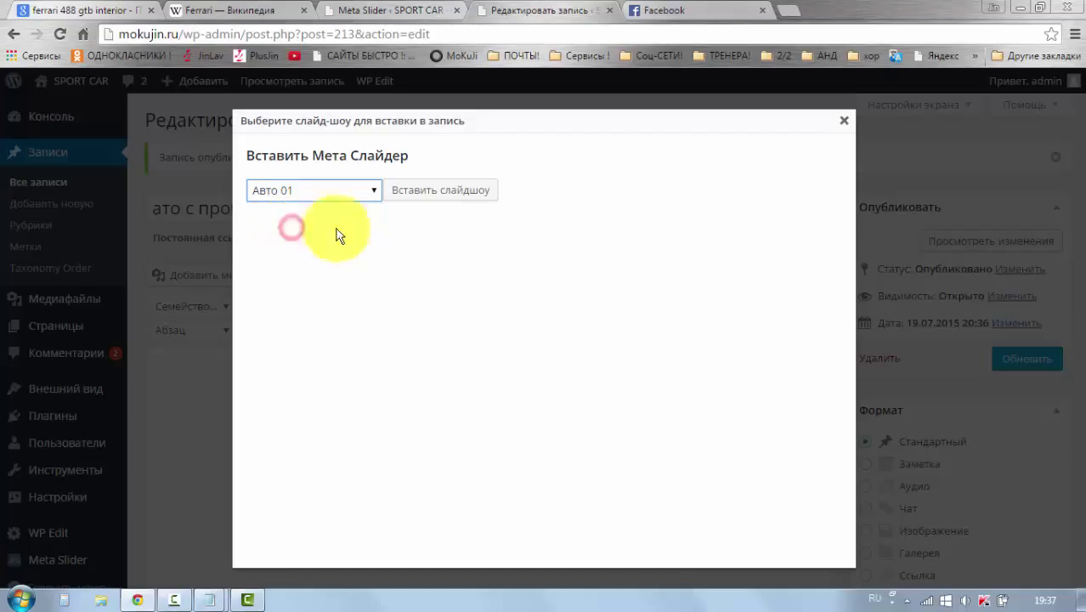
pyautogui.click(431, 197)
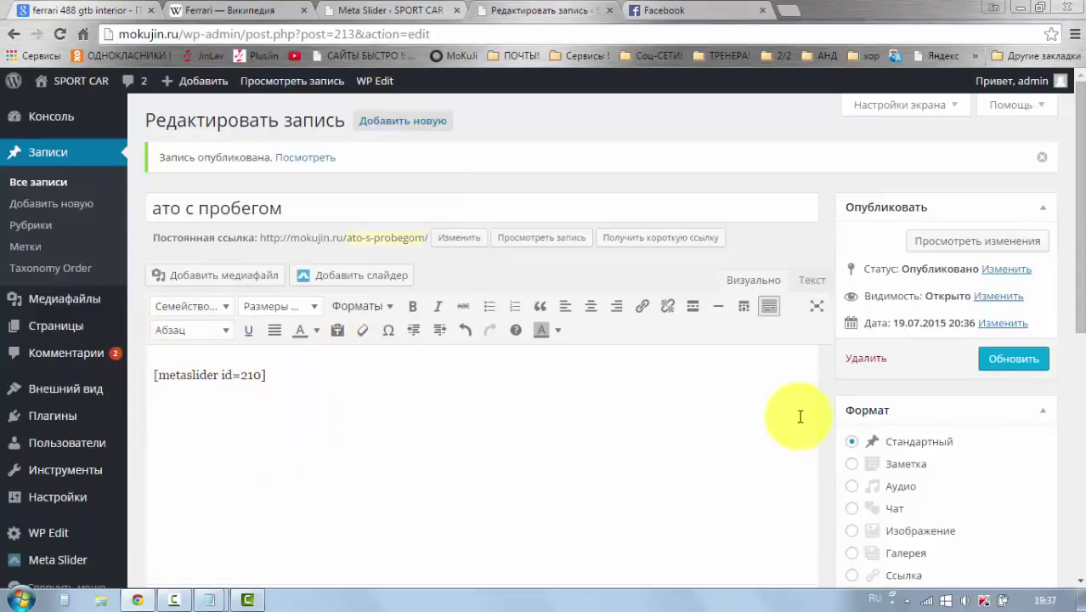
pyautogui.click(1004, 374)
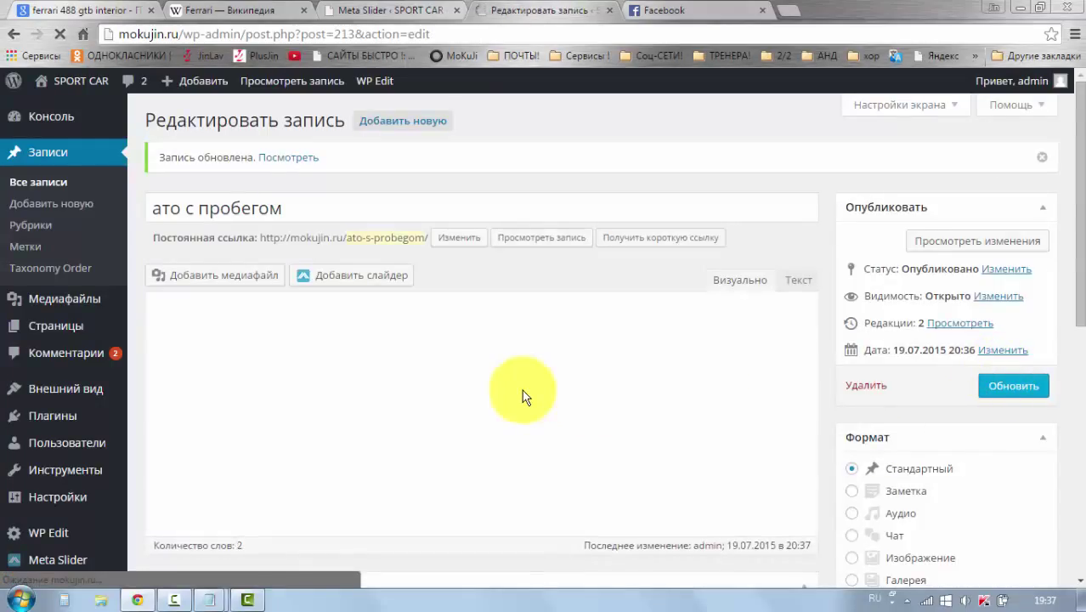
# - Copy the shortcode [metaslider id=210] from the usage section (Использование) of the slideshow's Meta Slider page
pyautogui.click(365, 10)
pyautogui.scroll(-15, 815, 306)
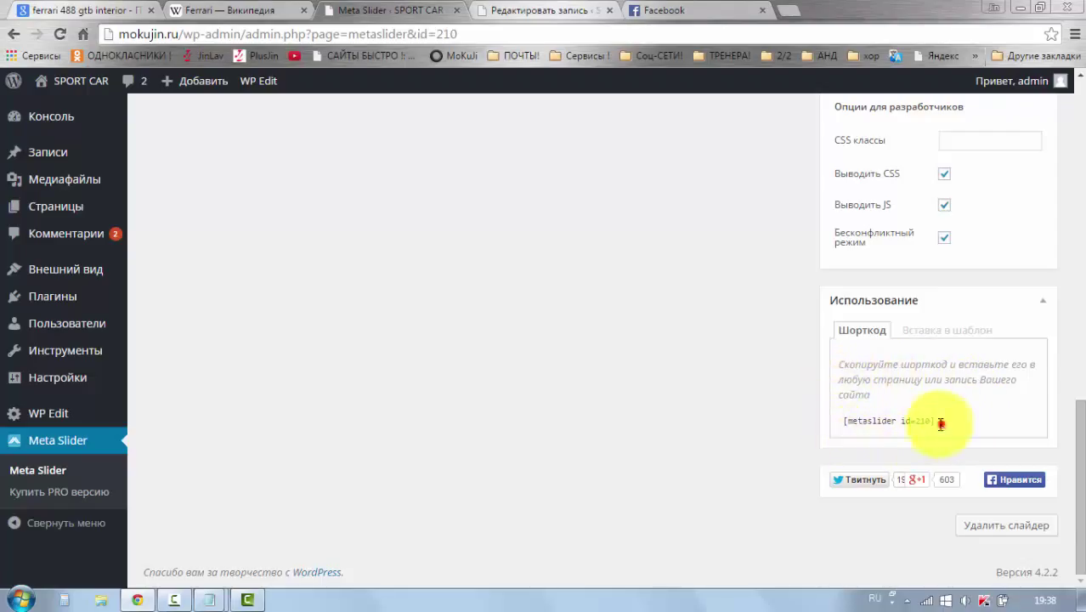
pyautogui.moveTo(940, 421); pyautogui.dragTo(857, 421)
pyautogui.rightClick(852, 425)
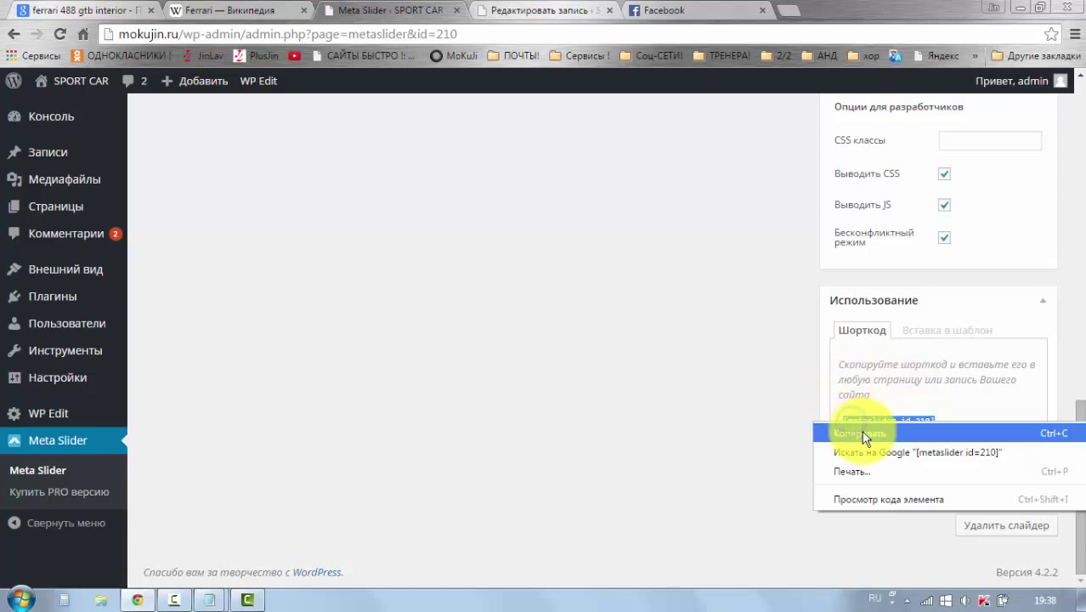
pyautogui.click(862, 429)
# - Paste the copied shortcode on a new line below the existing one in the post and delete the duplicate
pyautogui.click(508, 12)
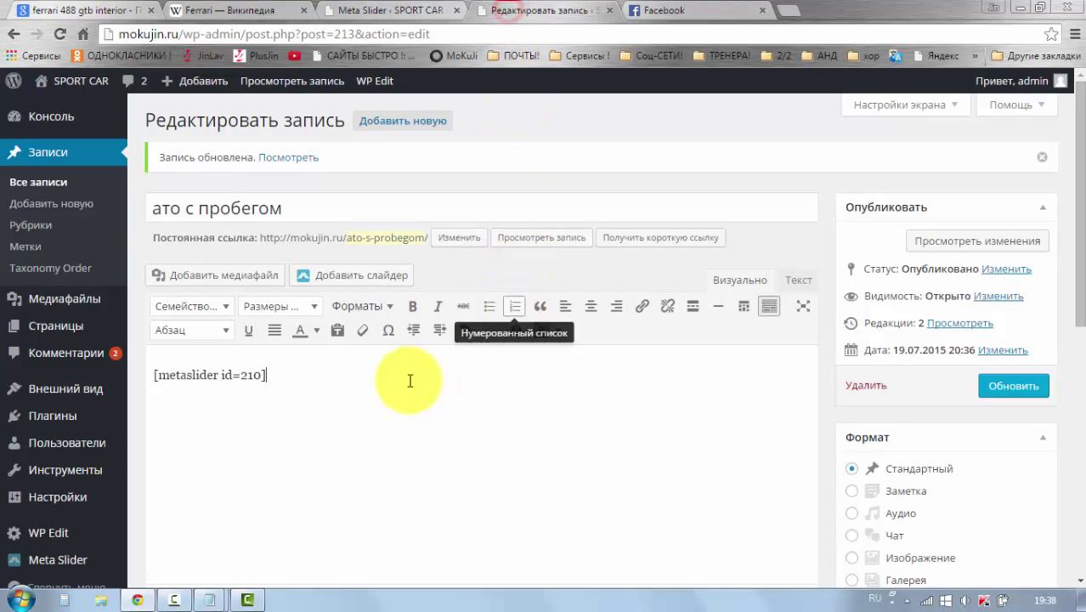
pyautogui.click(275, 369)
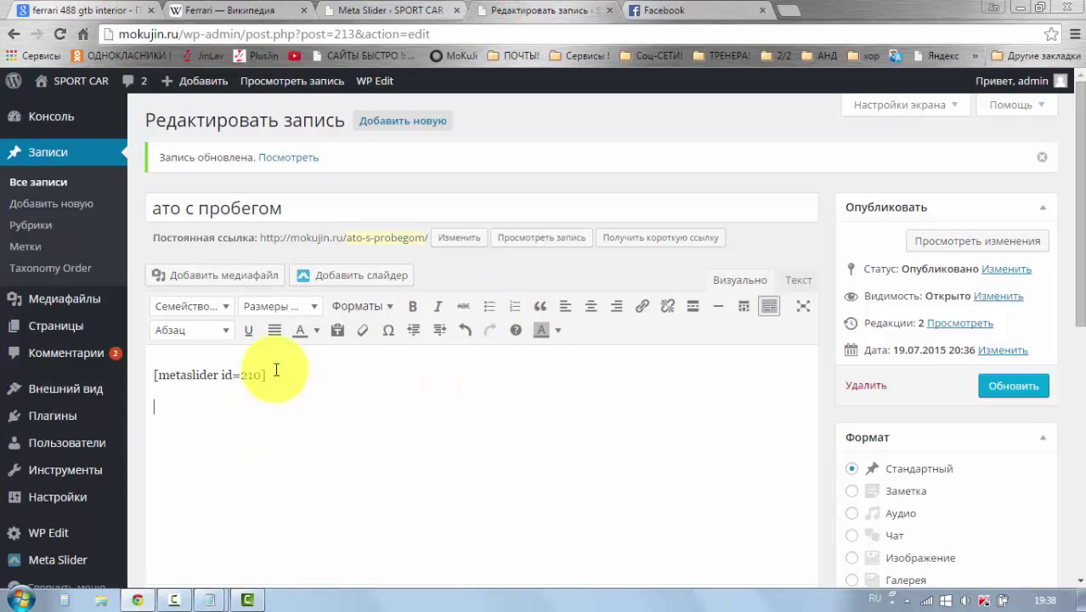
pyautogui.press('Return')
pyautogui.rightClick(169, 407)
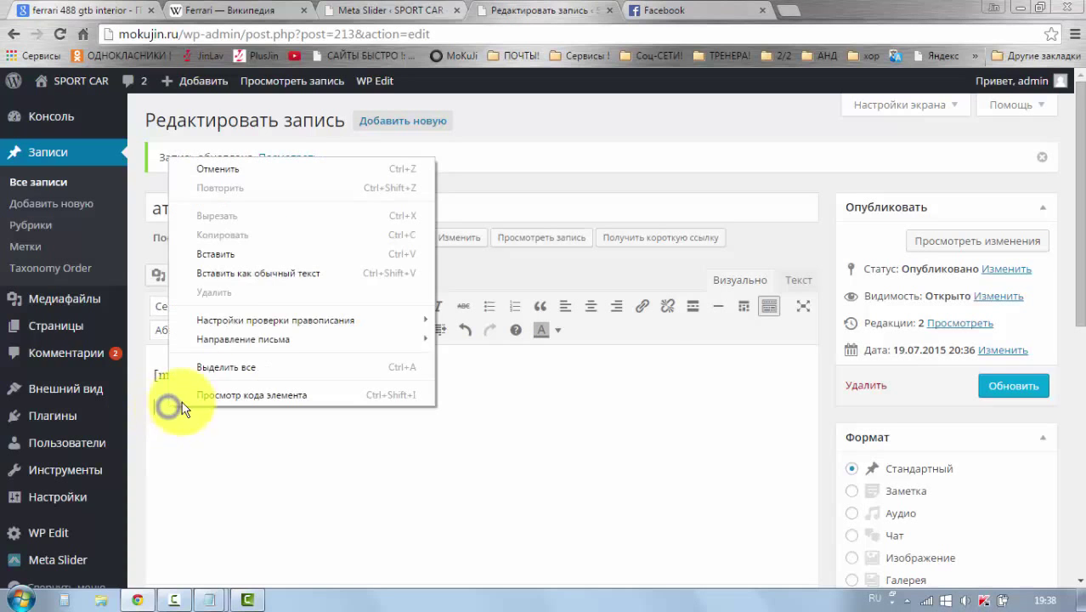
pyautogui.click(222, 253)
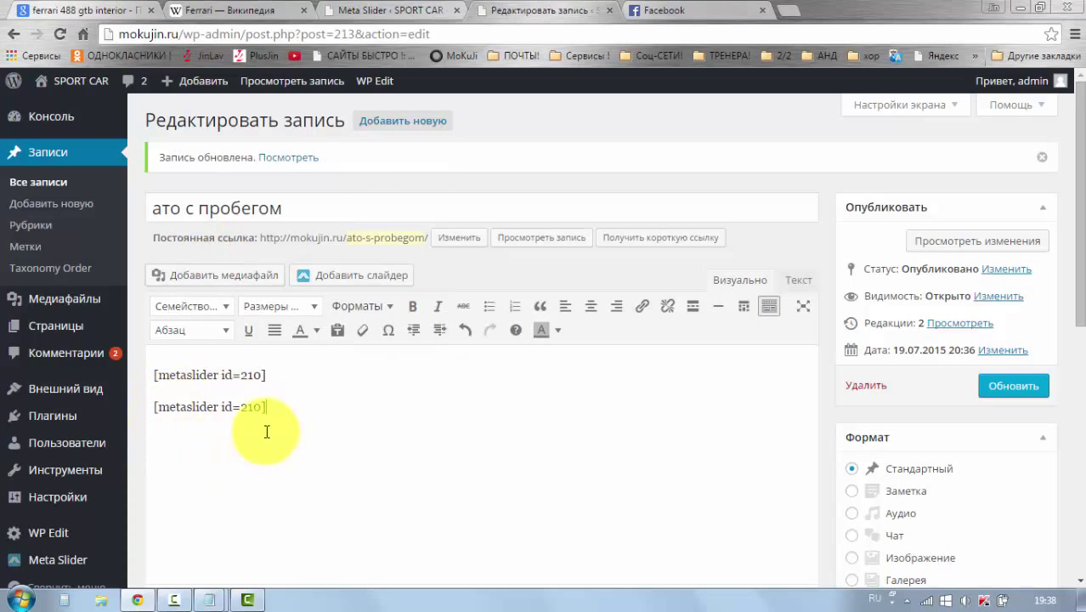
pyautogui.moveTo(273, 412); pyautogui.dragTo(153, 405)
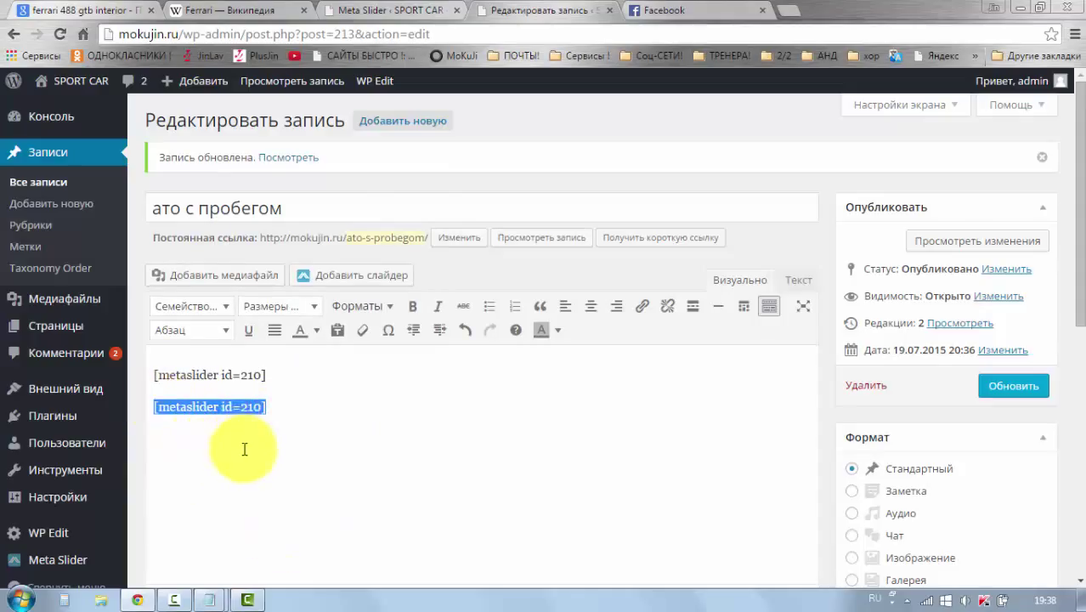
pyautogui.press('BackSpace')
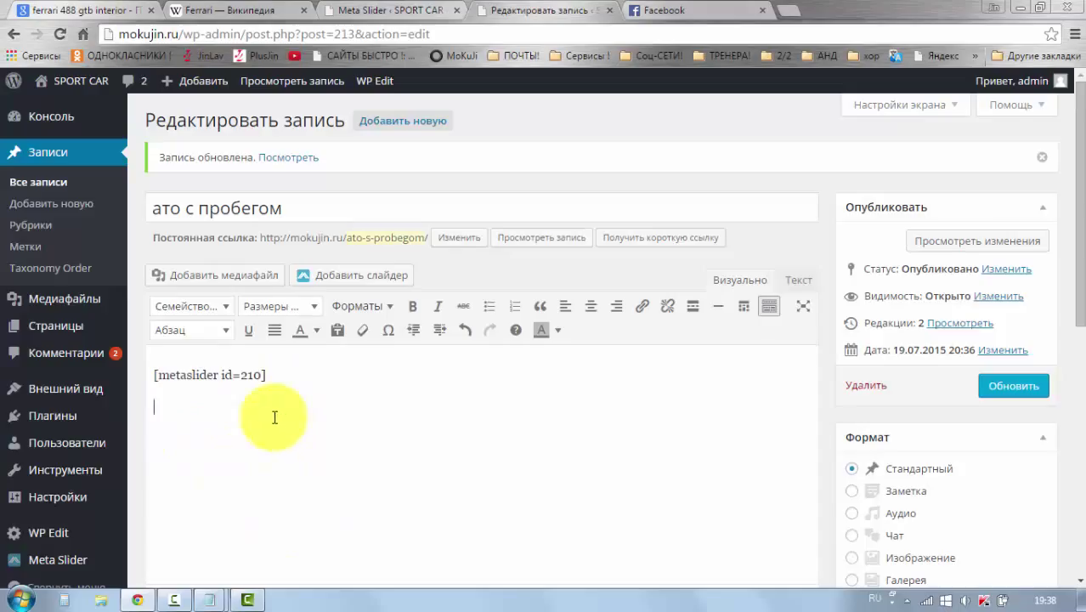
# - Update the post "ато с пробегом" and preview its changes at the embedded slideshow
pyautogui.click(996, 386)
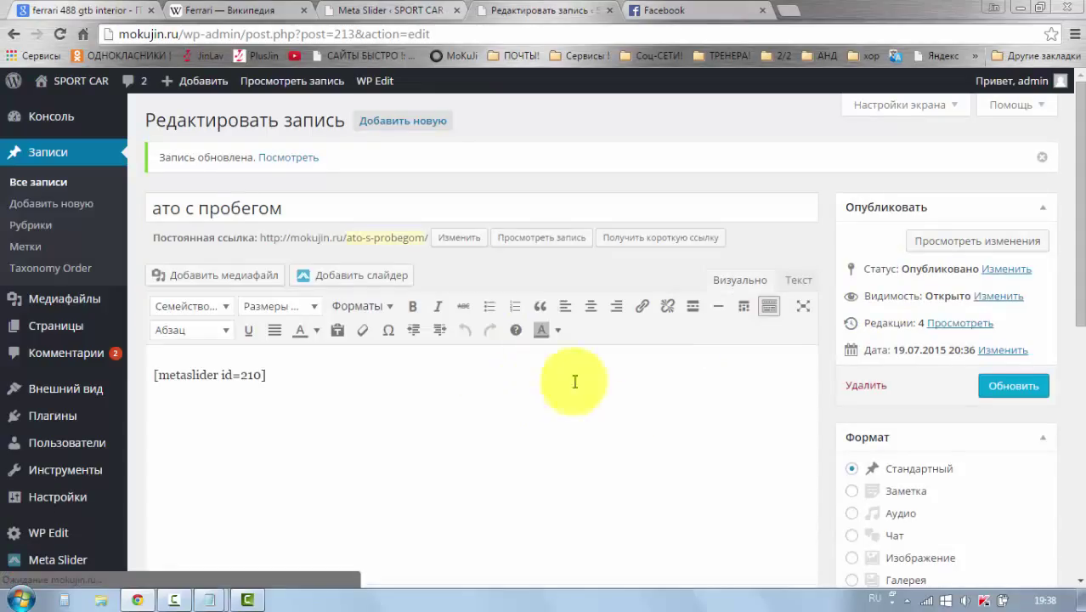
pyautogui.click(926, 244)
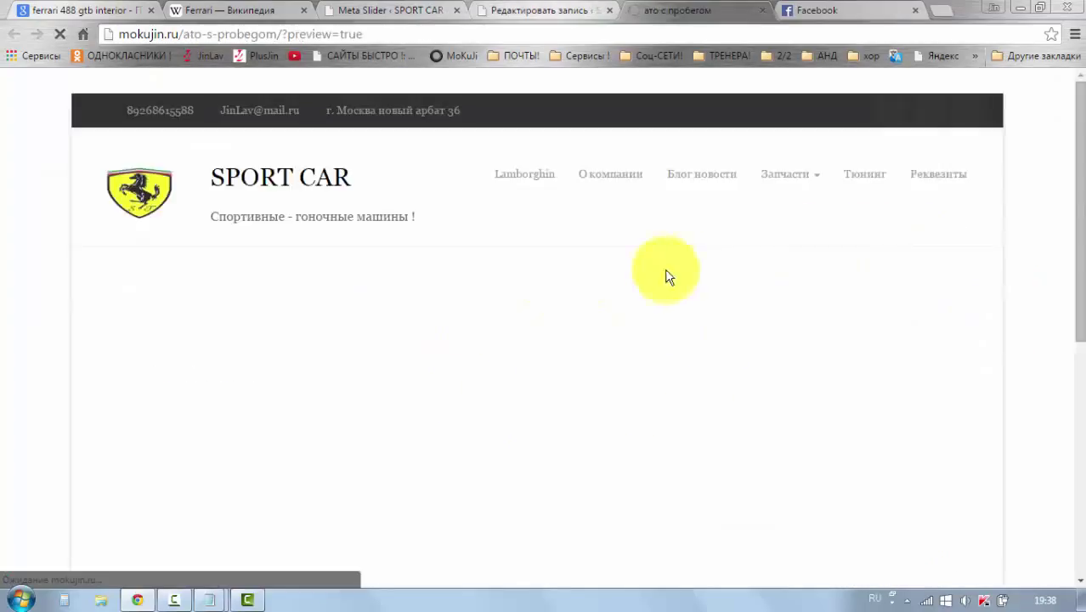
pyautogui.scroll(-5, 641, 293)
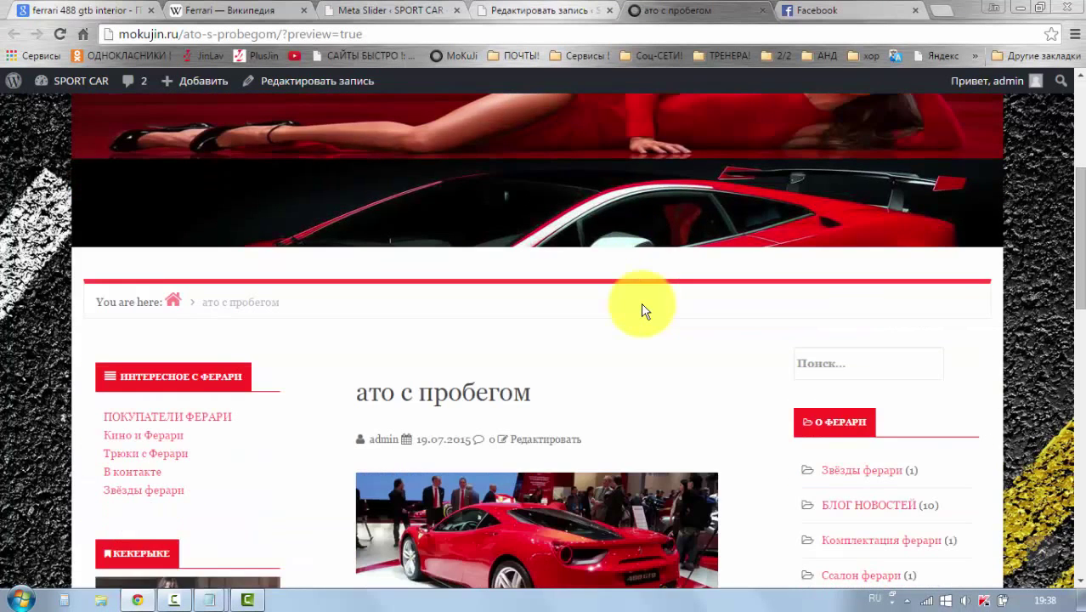
pyautogui.scroll(-1, 672, 340)
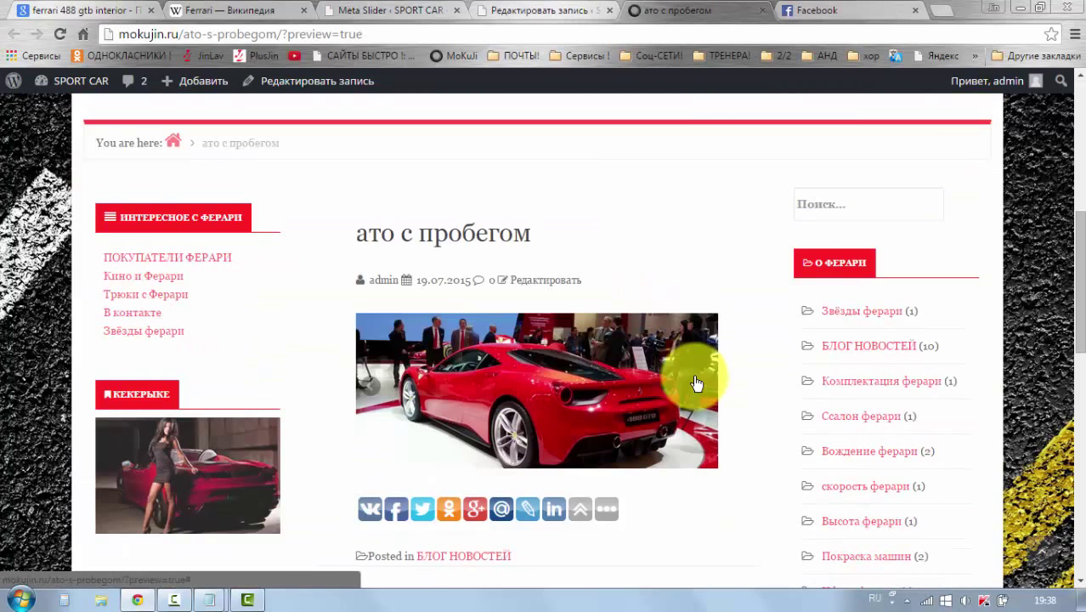
pyautogui.scroll(-1, 661, 281)
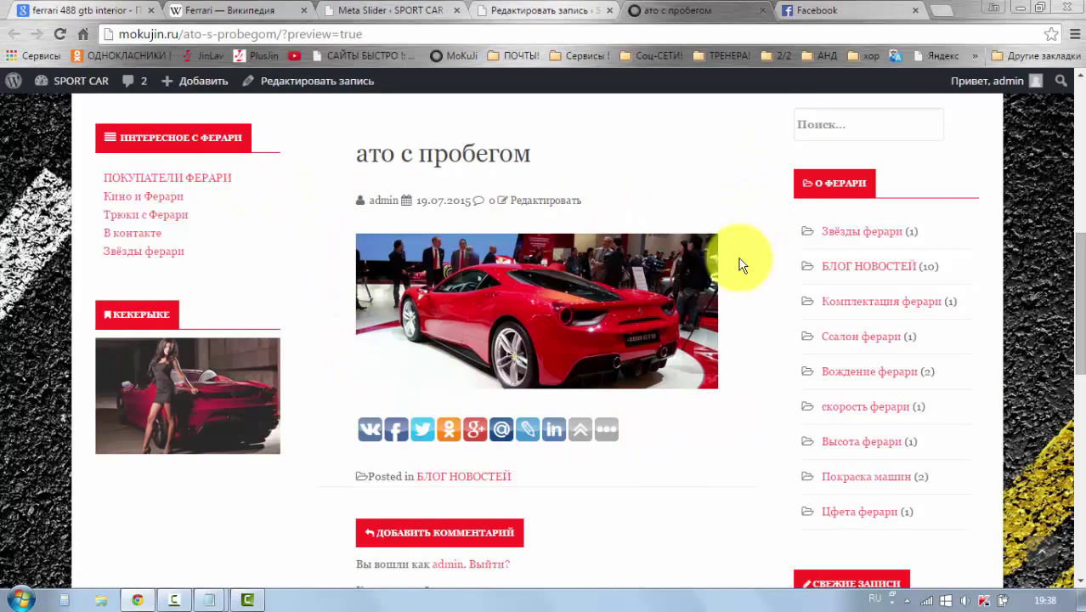
# - Test the slideshow's previous and next arrows and a slide's Facebook link, and return to the post preview
pyautogui.click(372, 312)
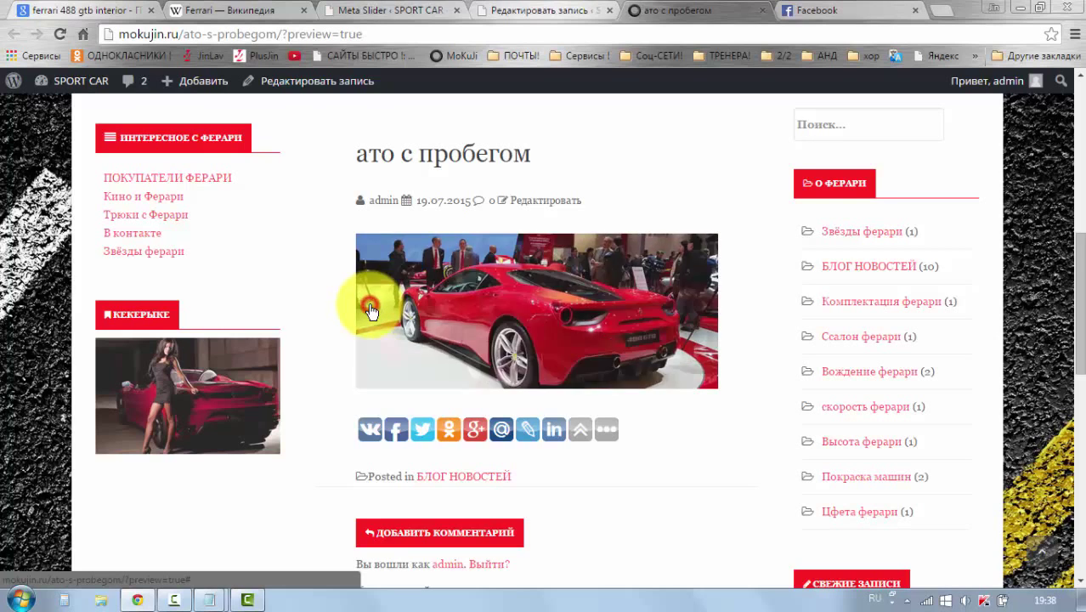
pyautogui.click(710, 311)
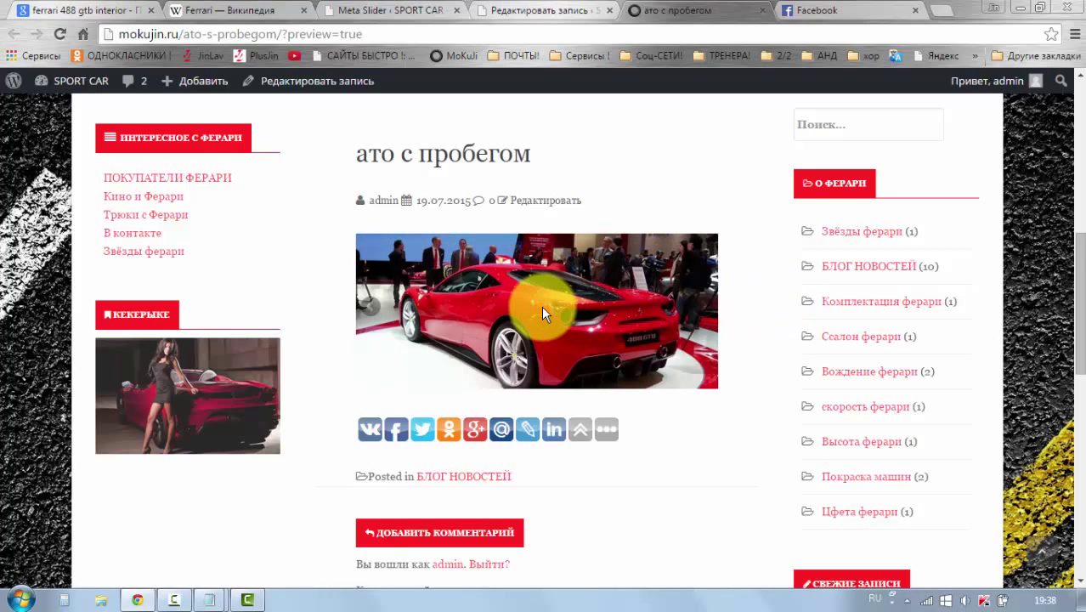
pyautogui.click(367, 314)
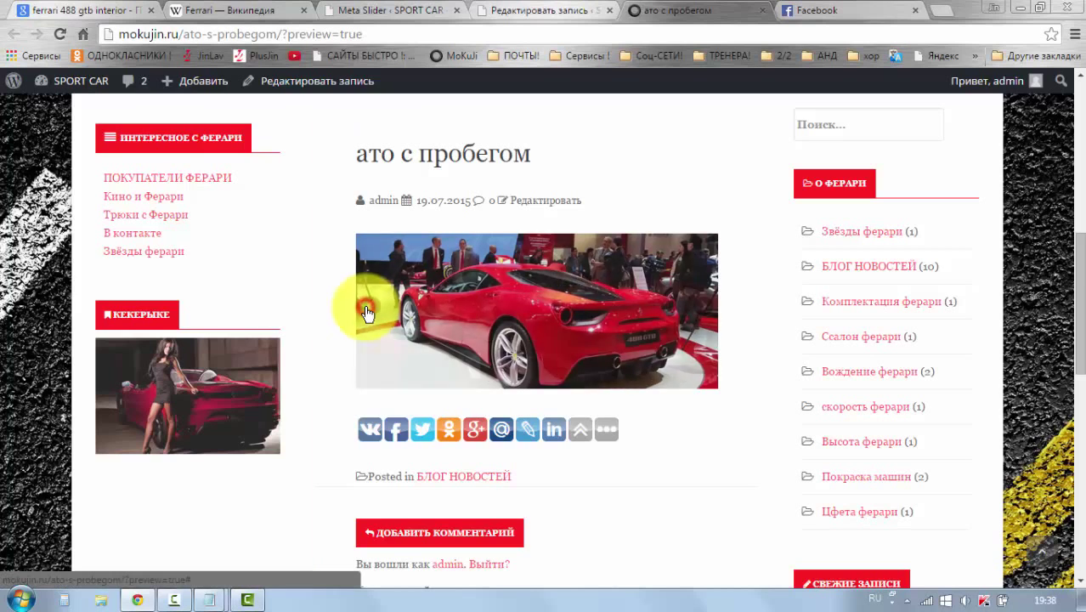
pyautogui.click(367, 313)
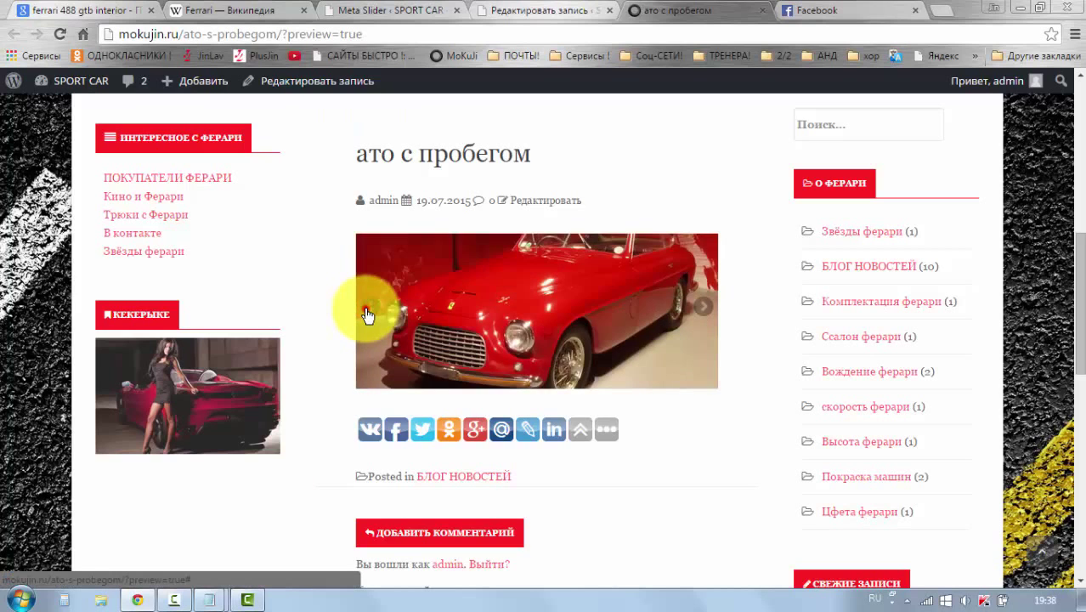
pyautogui.click(364, 310)
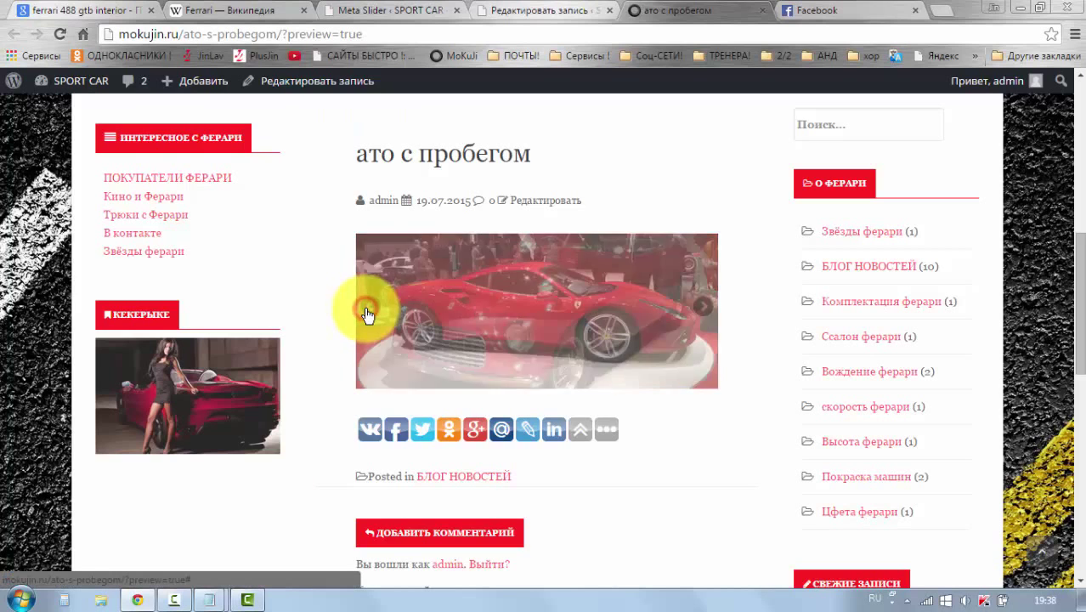
pyautogui.click(490, 316)
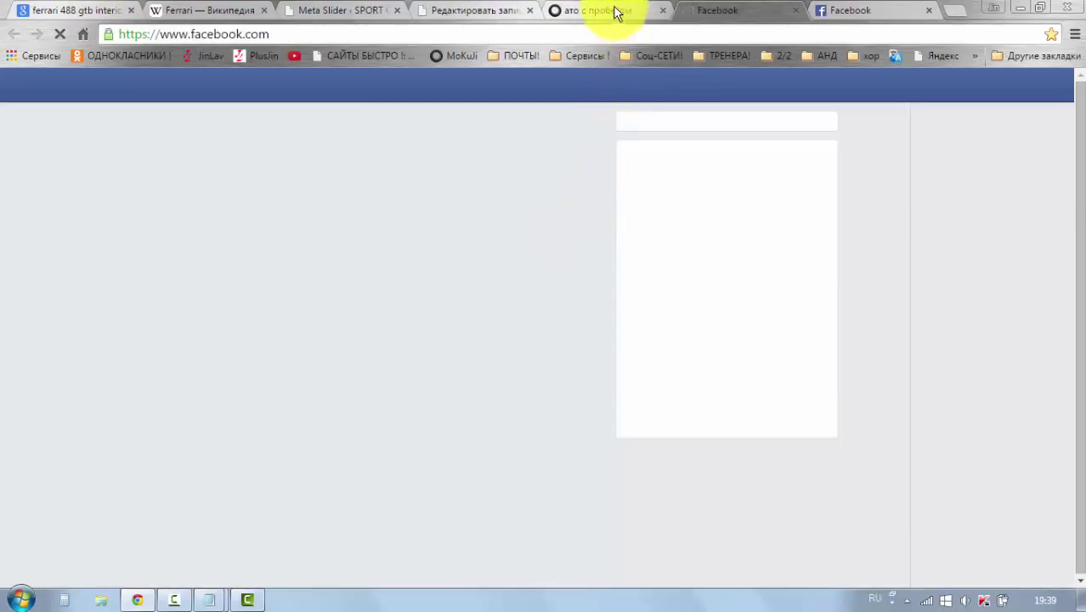
pyautogui.click(614, 11)
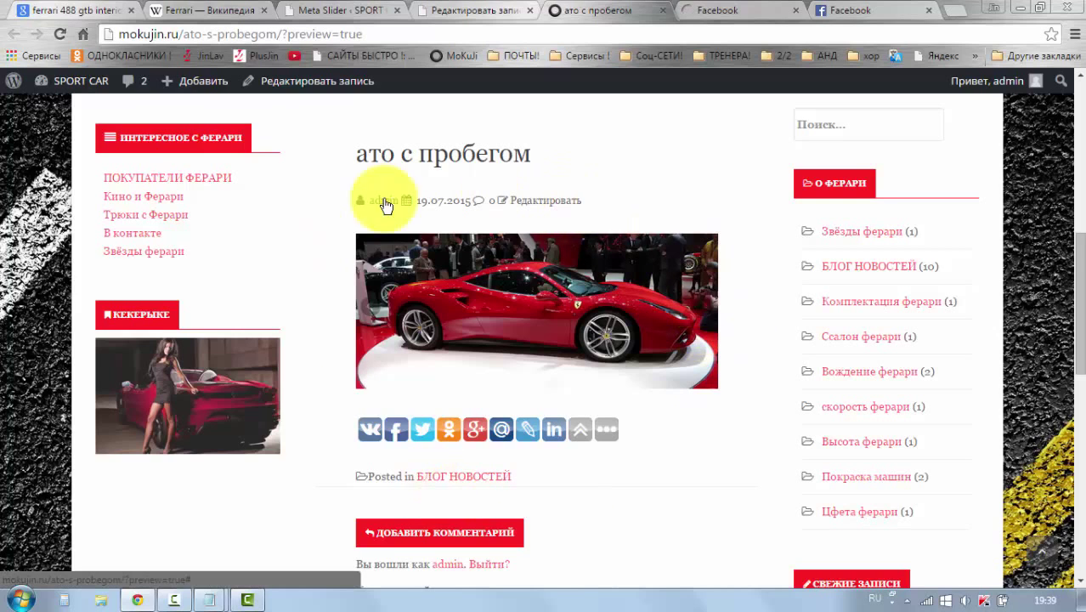
# - Set the layout of this post to "1 Column - Full Width" and update the post
pyautogui.click(464, 12)
pyautogui.scroll(-6, 514, 344)
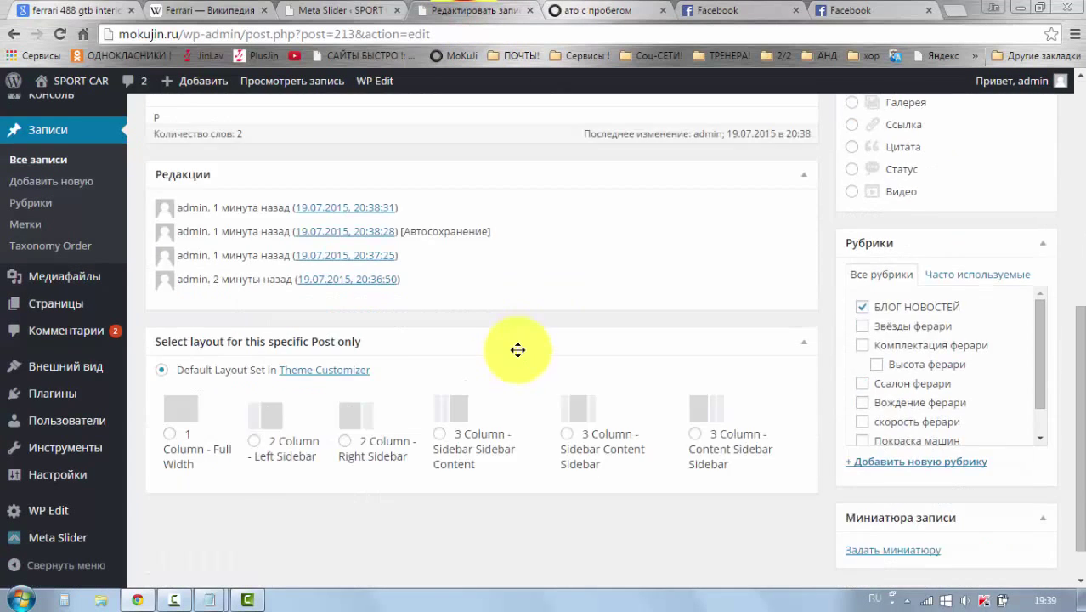
pyautogui.click(171, 435)
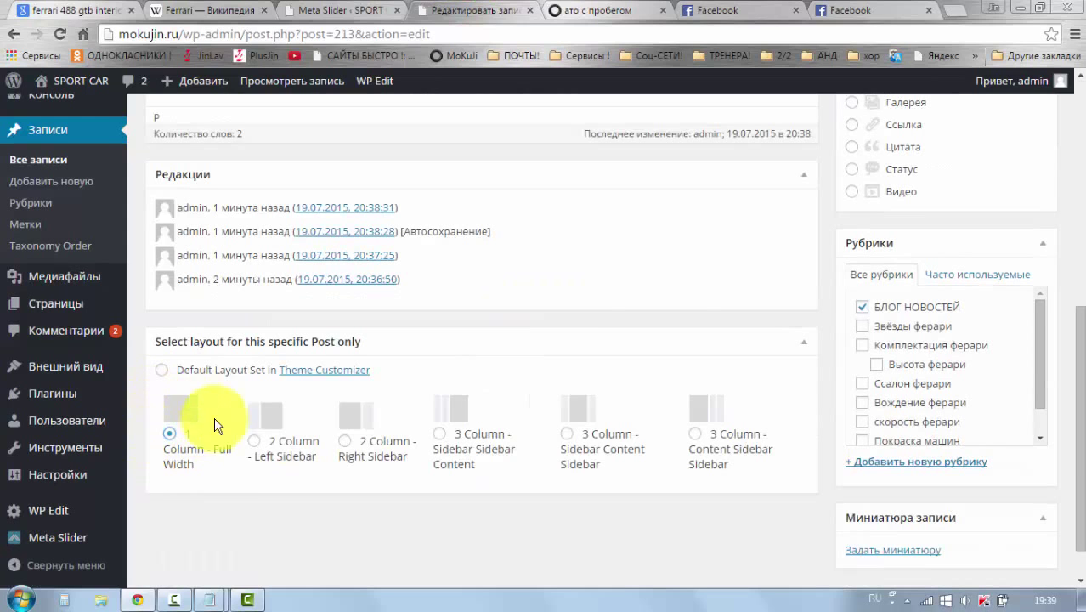
pyautogui.scroll(4, 820, 252)
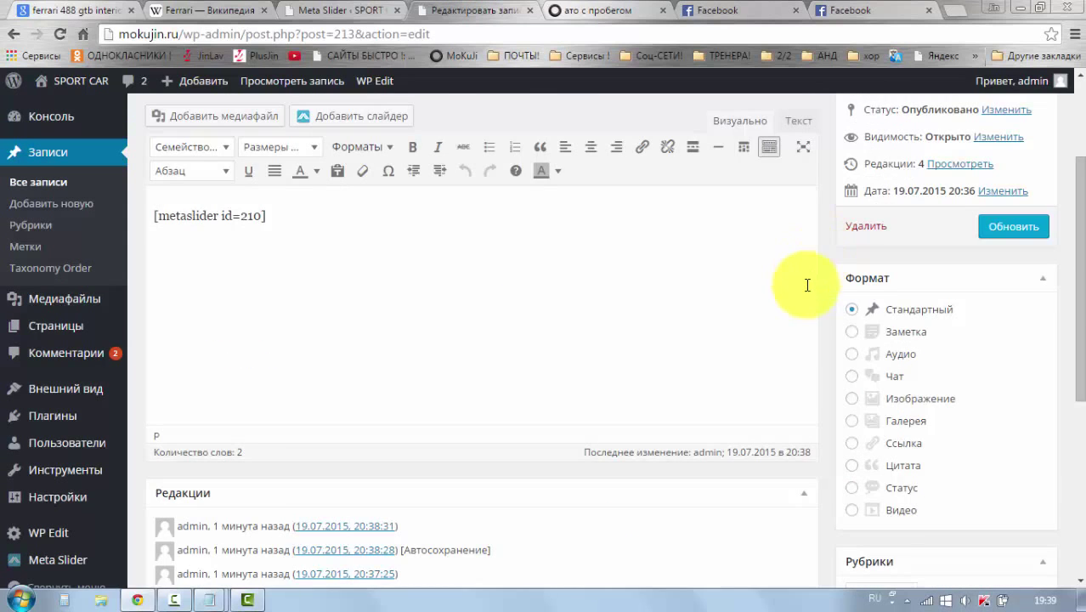
pyautogui.scroll(-5, 795, 306)
pyautogui.scroll(5, 853, 194)
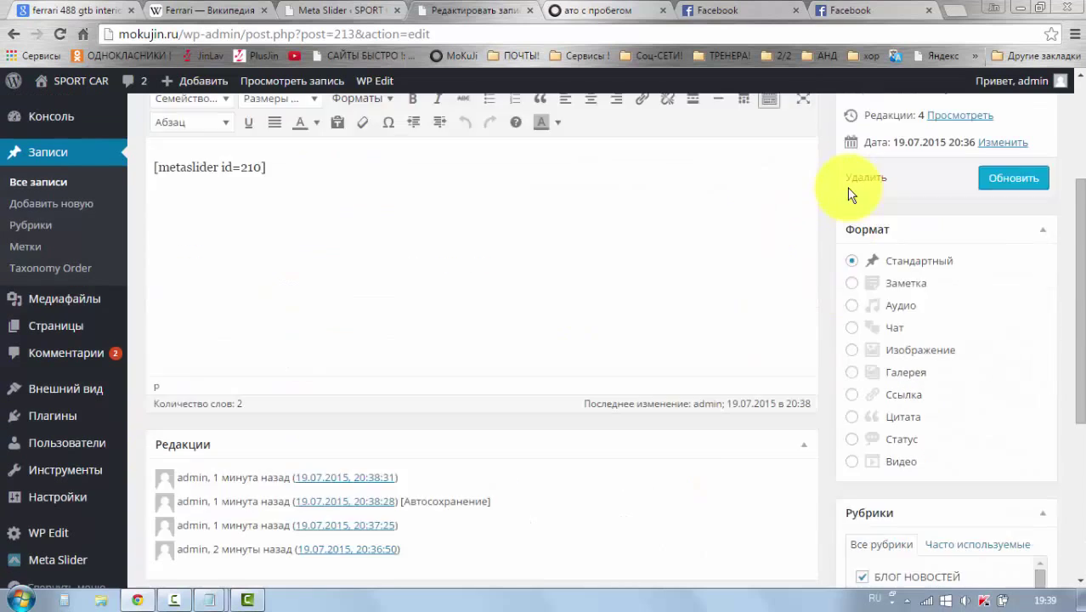
pyautogui.click(1005, 270)
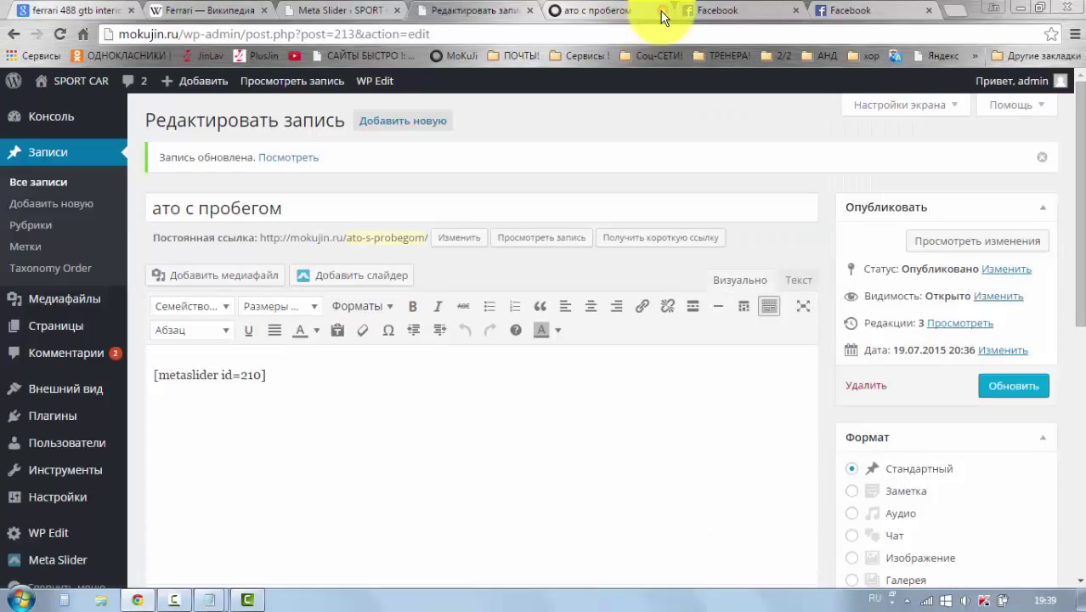
# - Close the old preview and open a fresh one to view the slideshow in the full-width layout
pyautogui.click(662, 10)
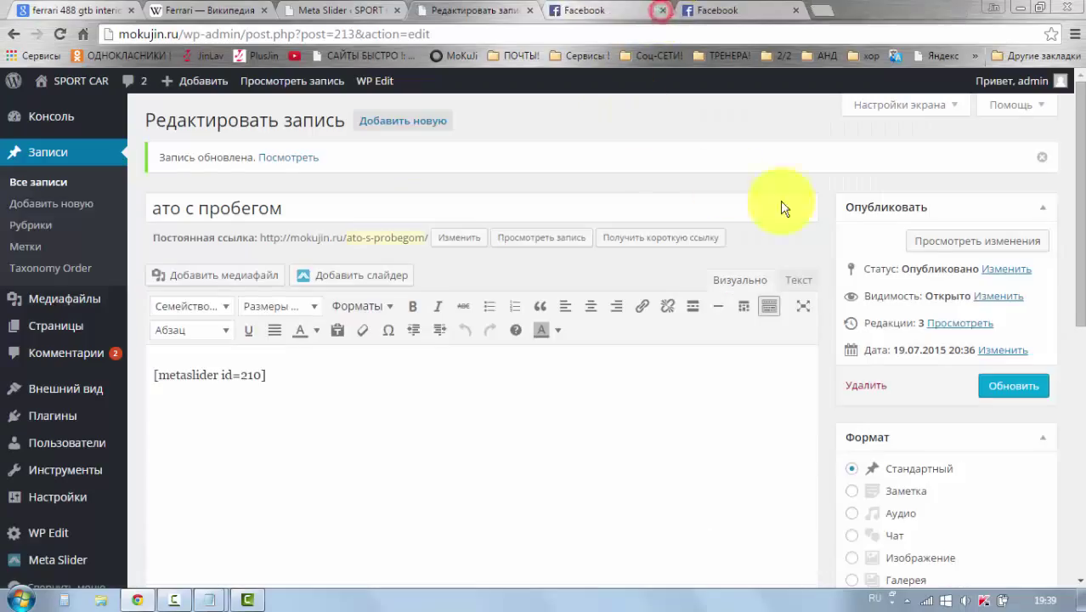
pyautogui.click(931, 244)
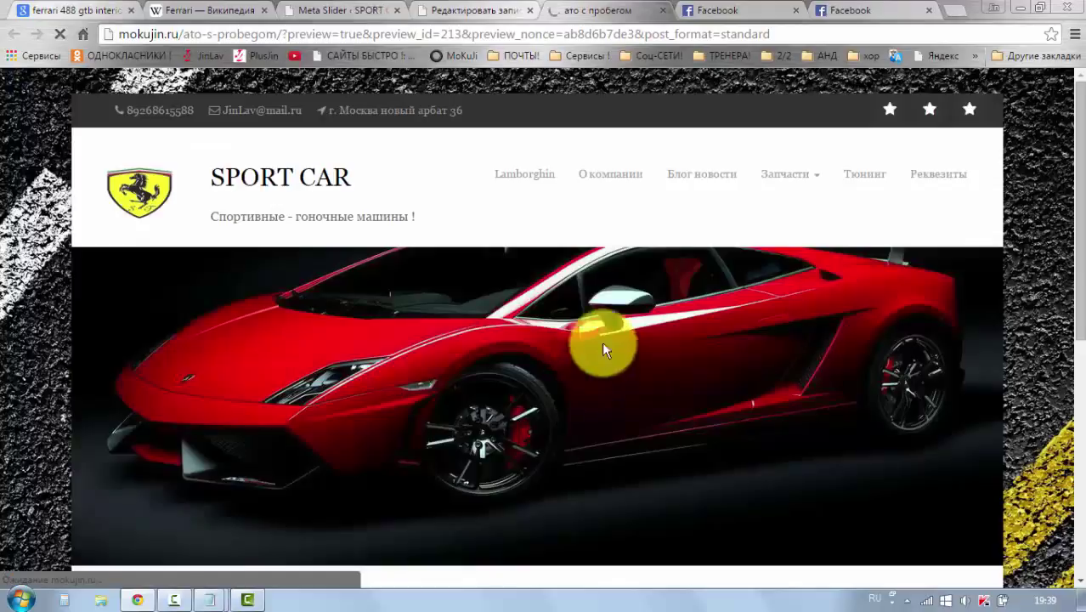
pyautogui.scroll(-8, 599, 344)
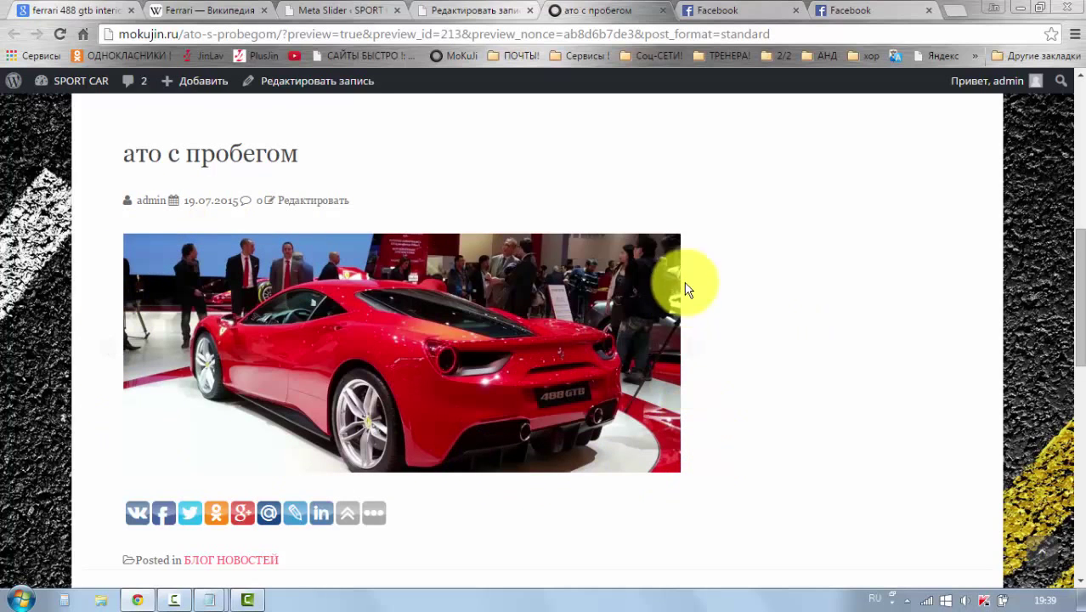
# - Compare the slideshow's size settings in Meta Slider with its display in the post preview and advance one slide
pyautogui.click(351, 12)
pyautogui.scroll(10, 1003, 344)
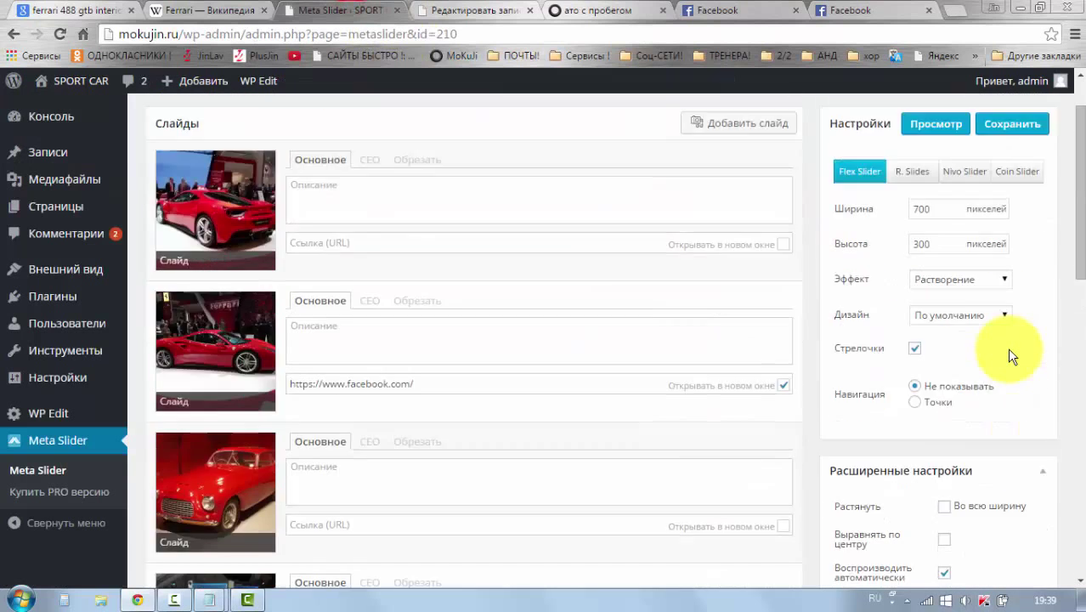
pyautogui.scroll(2, 1007, 347)
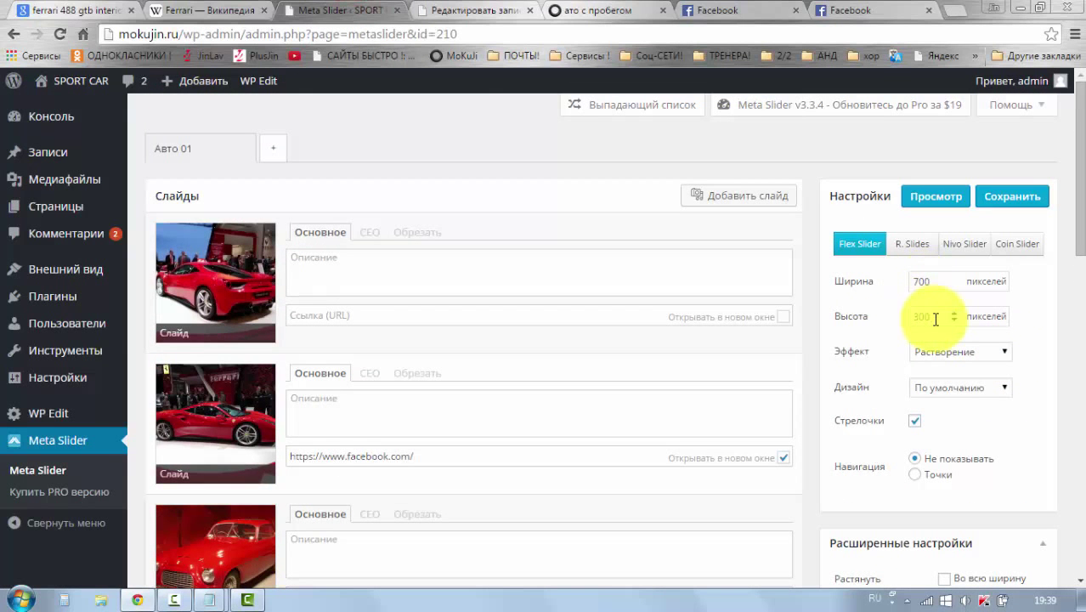
pyautogui.click(930, 279)
pyautogui.click(475, 10)
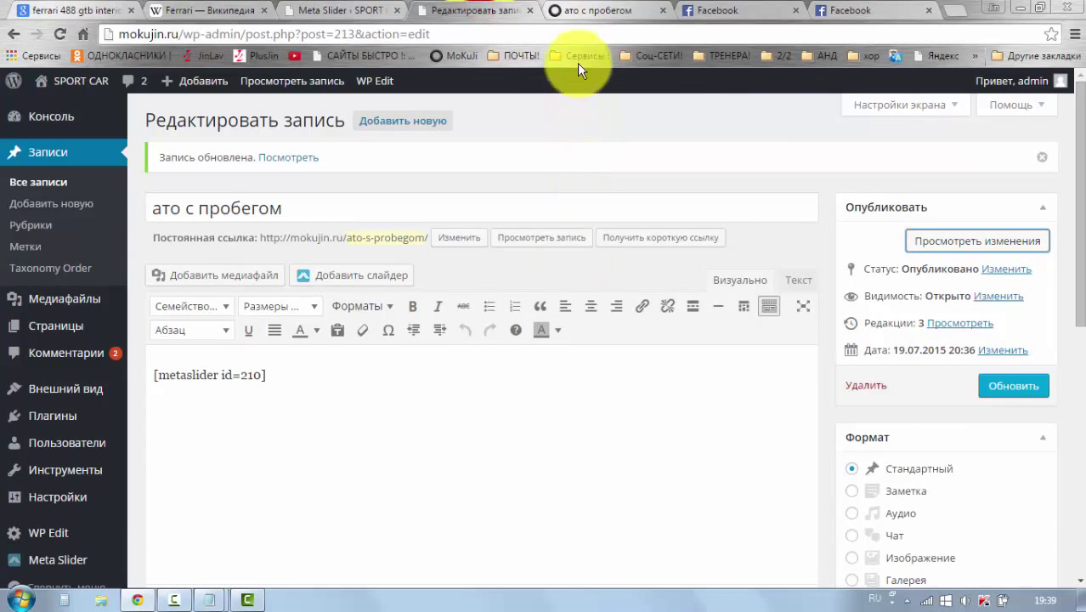
pyautogui.click(643, 11)
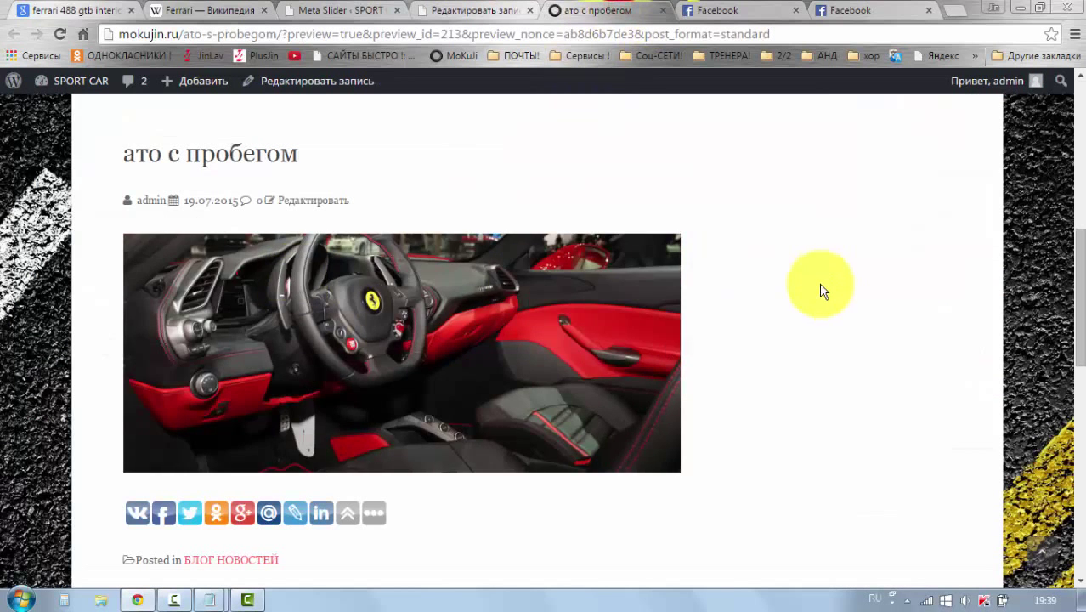
pyautogui.scroll(2, 481, 336)
pyautogui.scroll(-1, 463, 357)
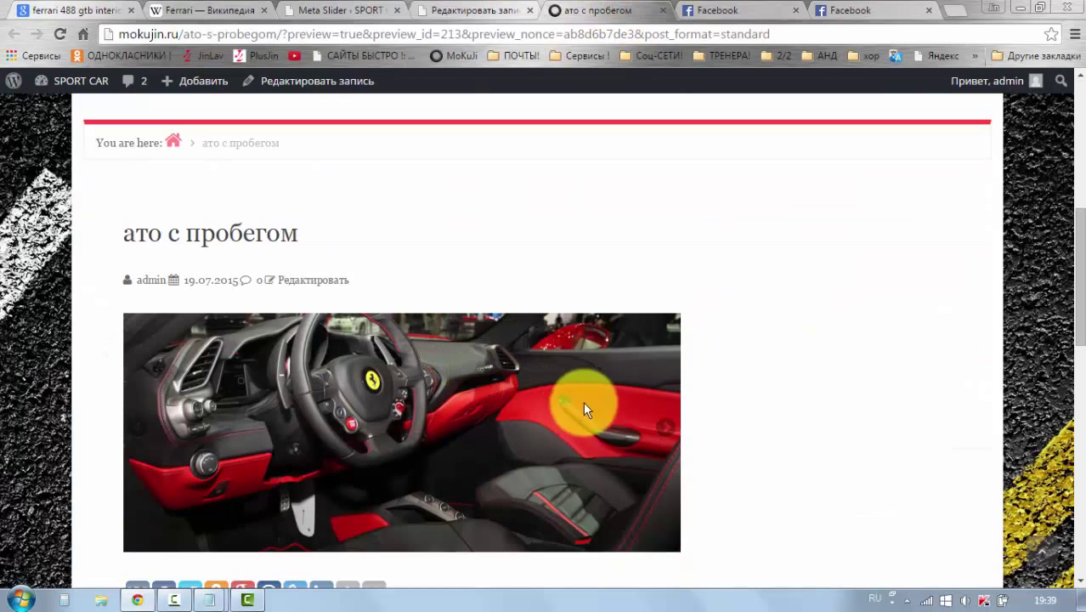
pyautogui.click(668, 429)
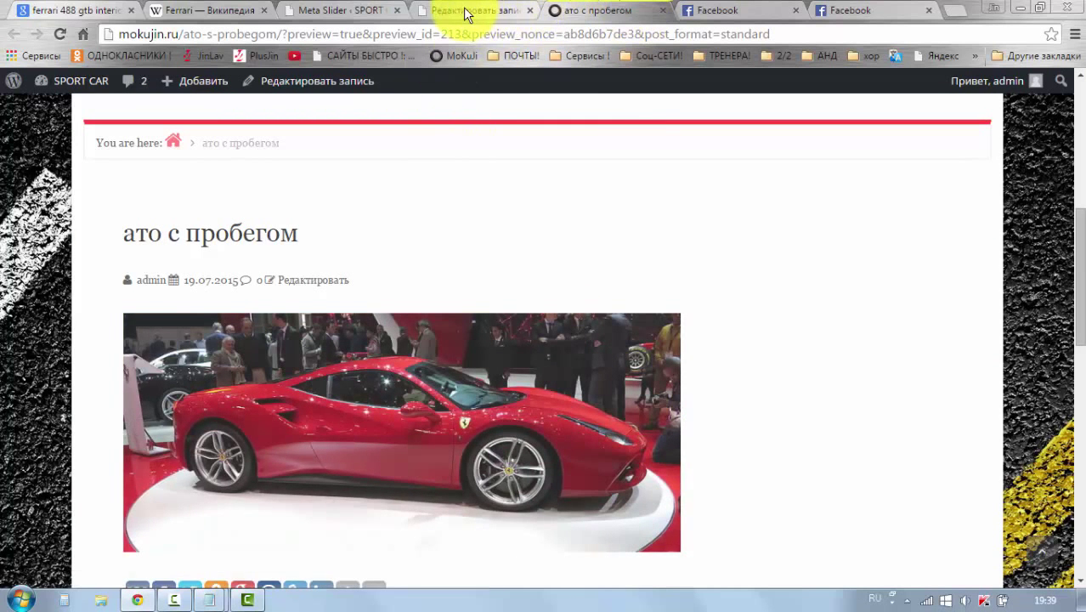
# - Set the Авто 01 slideshow's navigation (Навигация) to dots (Точки) in Meta Slider and save it
pyautogui.click(334, 10)
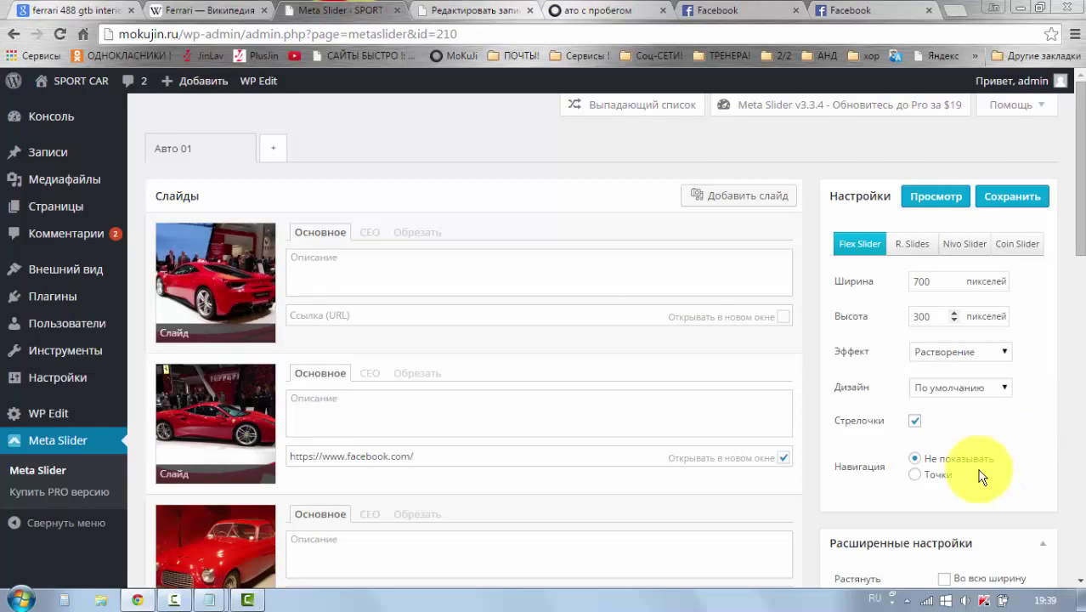
pyautogui.scroll(-1, 925, 498)
pyautogui.click(914, 394)
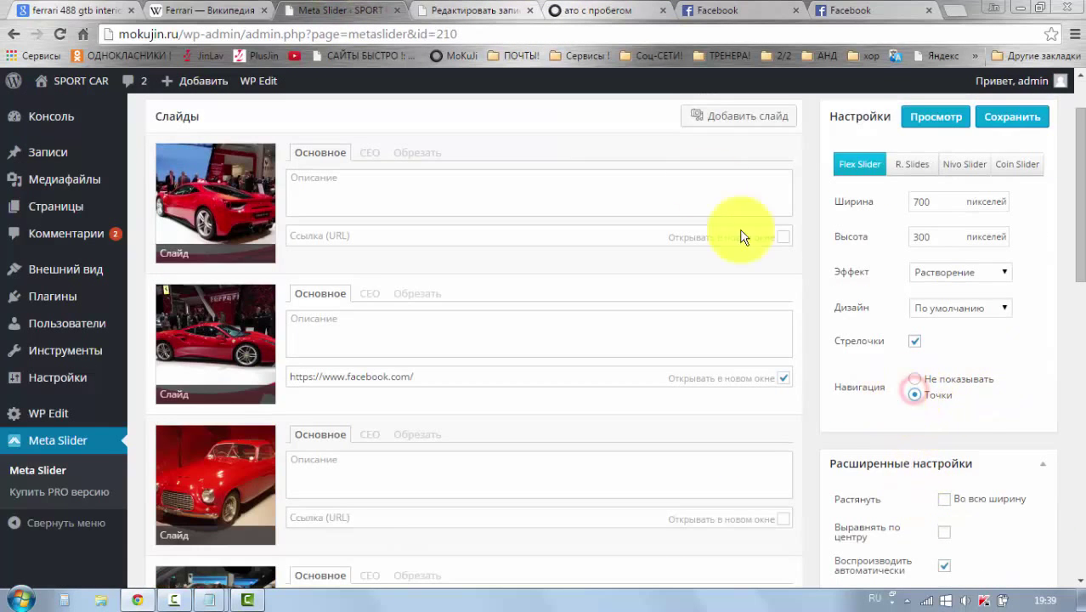
pyautogui.click(1003, 126)
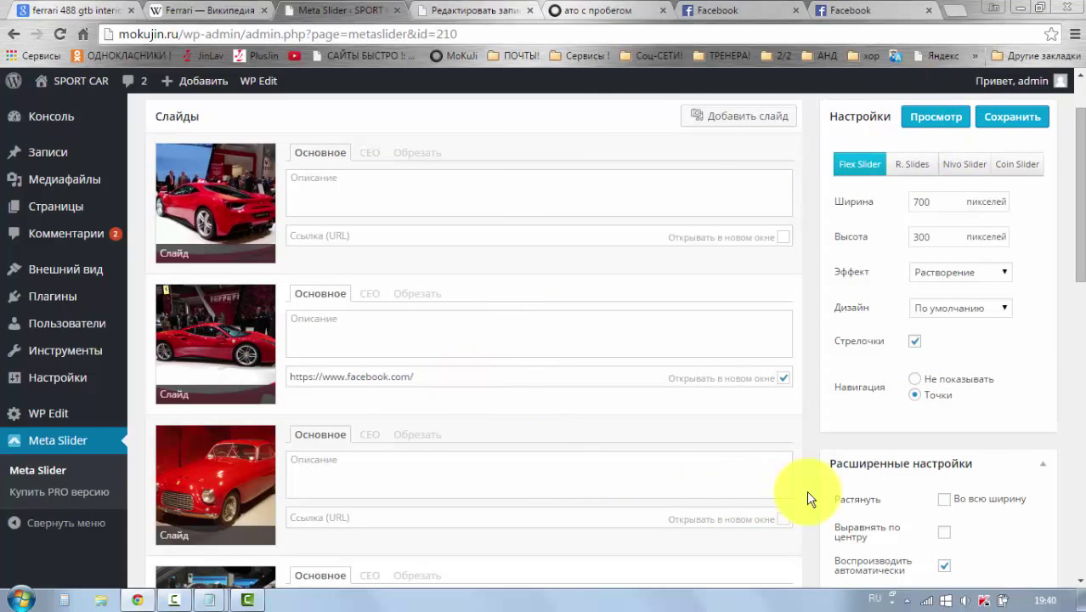
# - Reload the post preview and switch to the second, third and fourth slides with the navigation dots
pyautogui.click(582, 9)
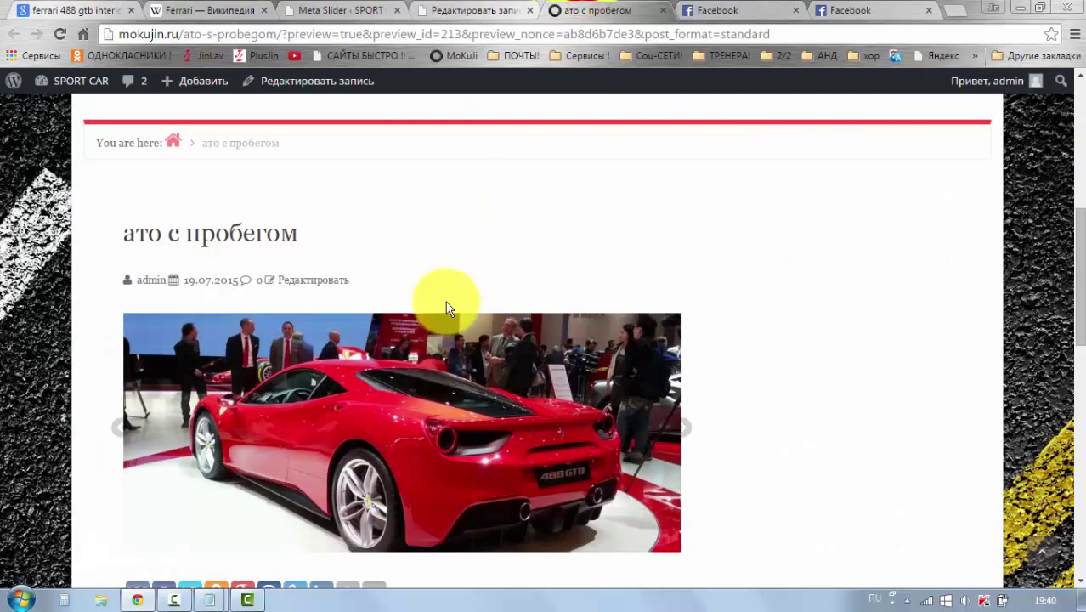
pyautogui.scroll(-1, 214, 446)
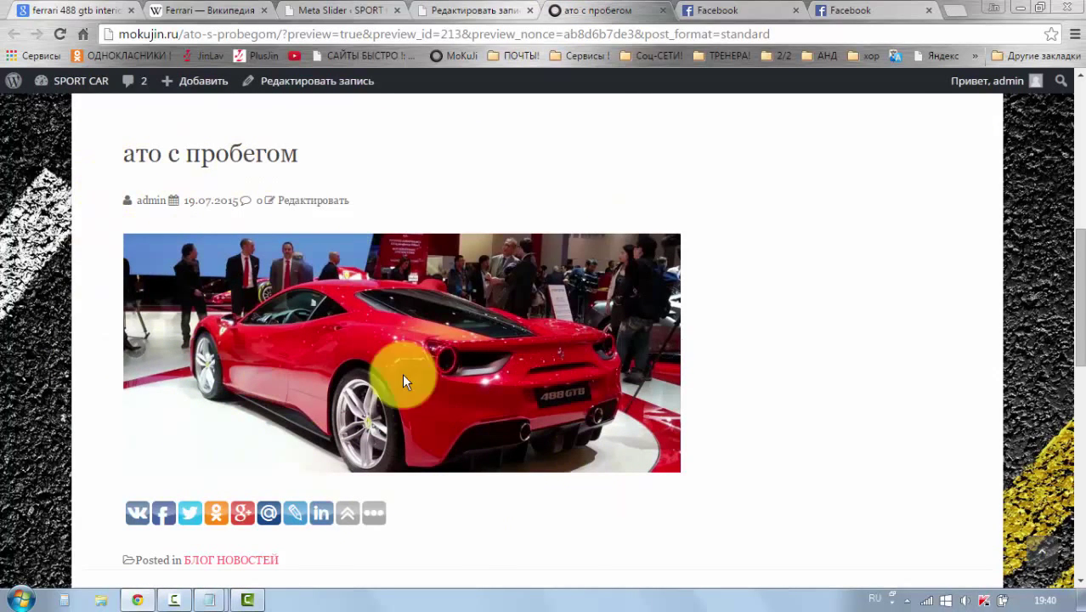
pyautogui.click(60, 36)
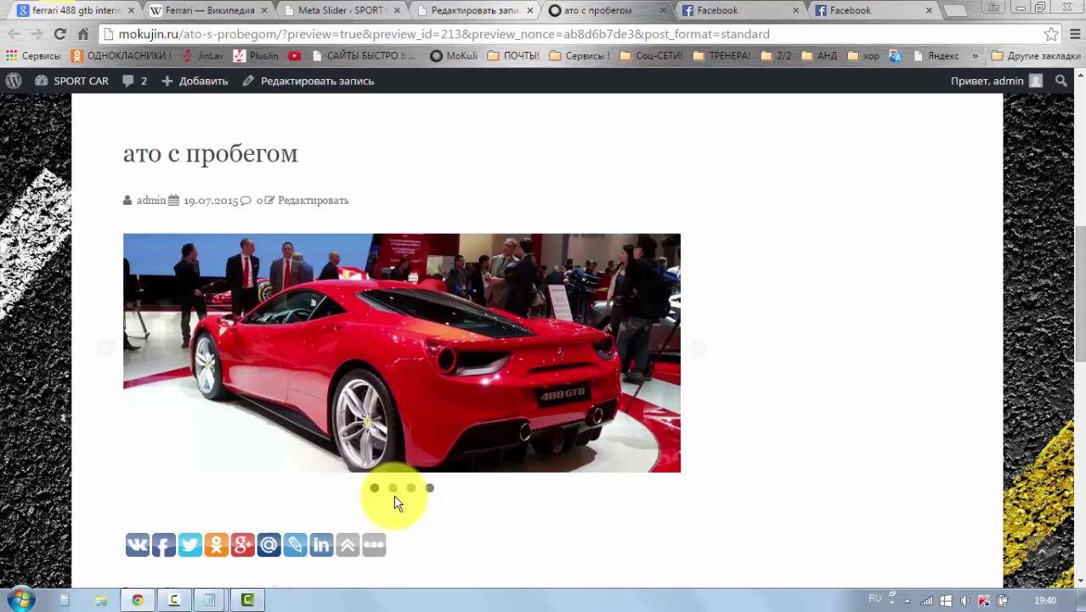
pyautogui.click(392, 490)
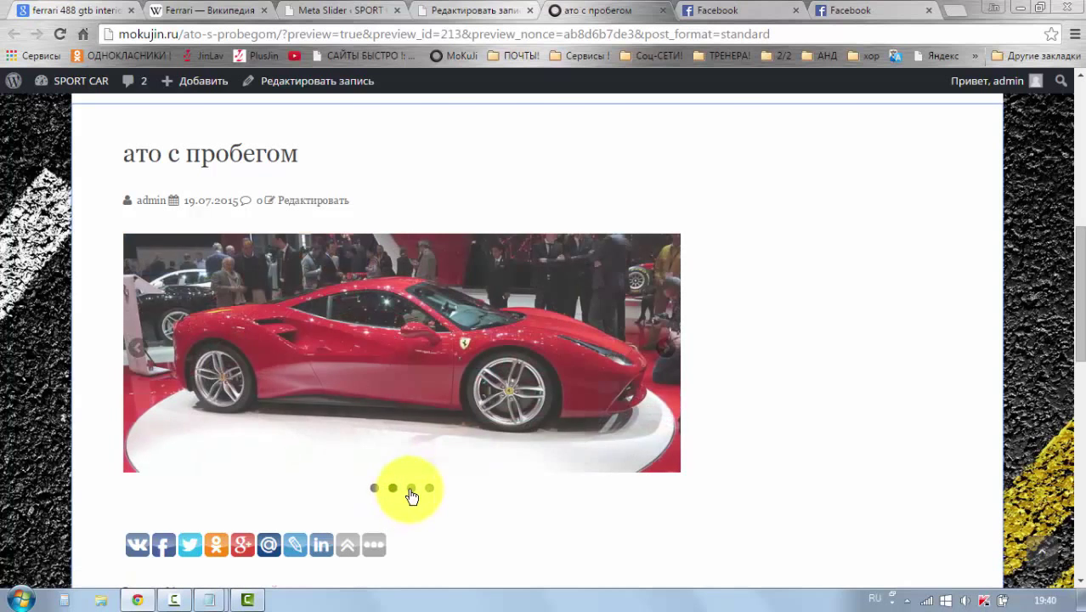
pyautogui.click(411, 489)
pyautogui.click(429, 489)
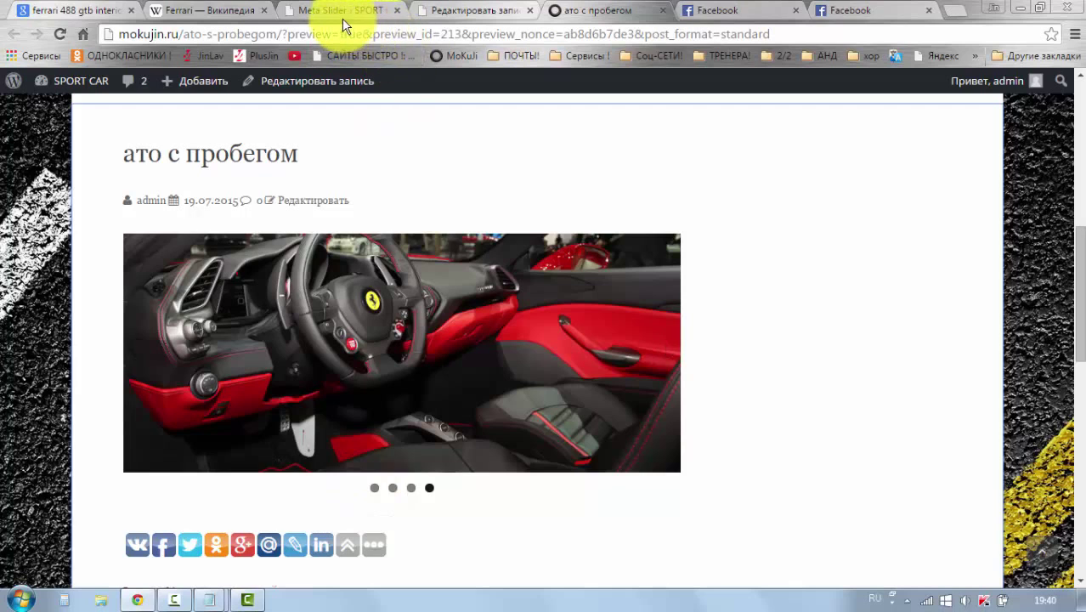
# - Set the Авто 01 slideshow's width (Ширина) to 500 pixels in Meta Slider
pyautogui.click(339, 10)
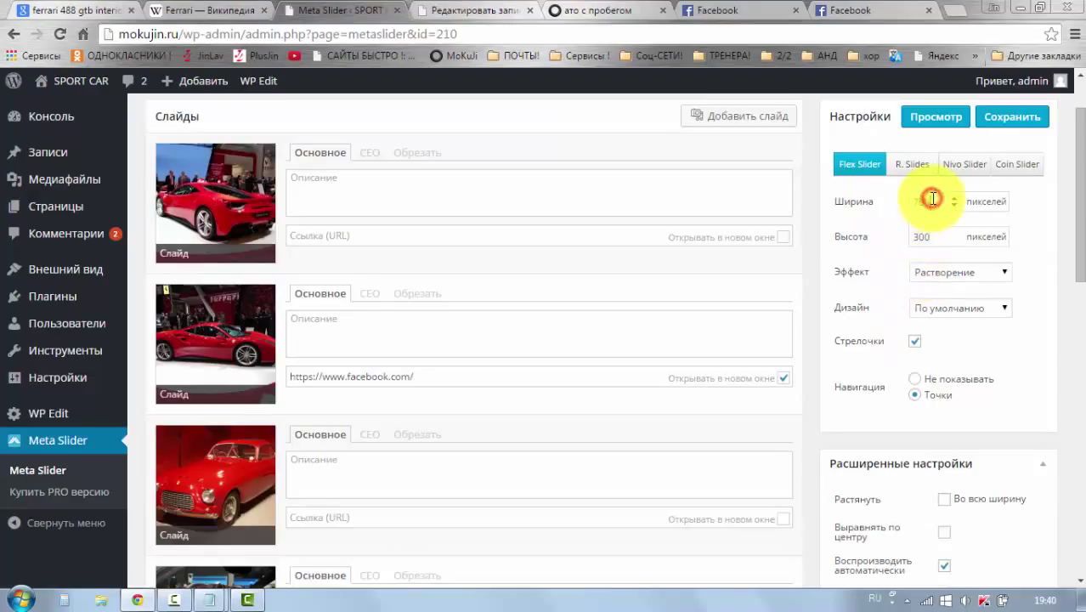
pyautogui.click(930, 197)
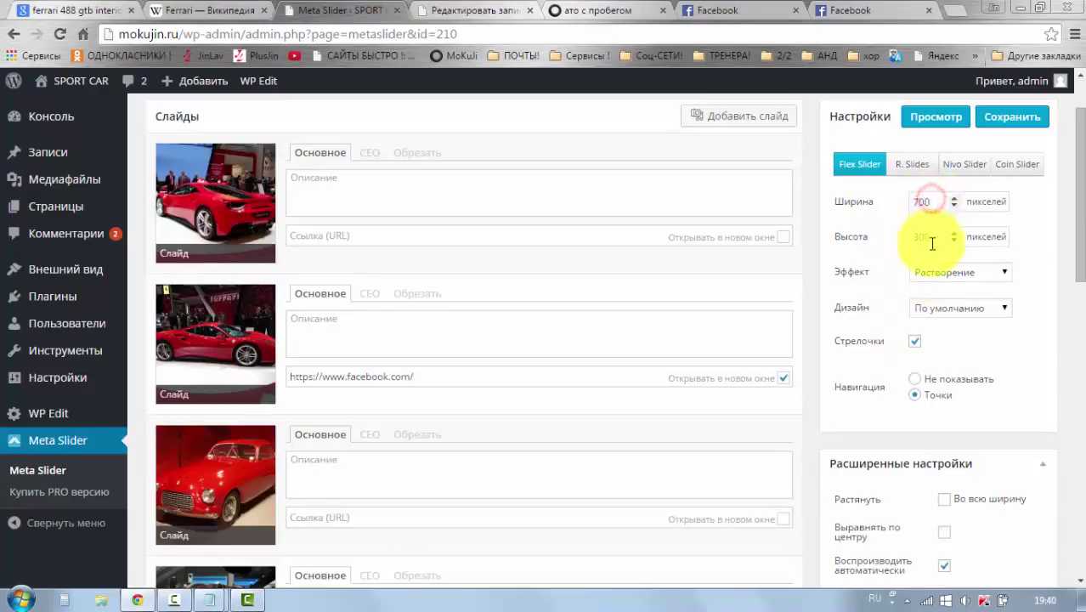
pyautogui.click(930, 236)
pyautogui.click(930, 206)
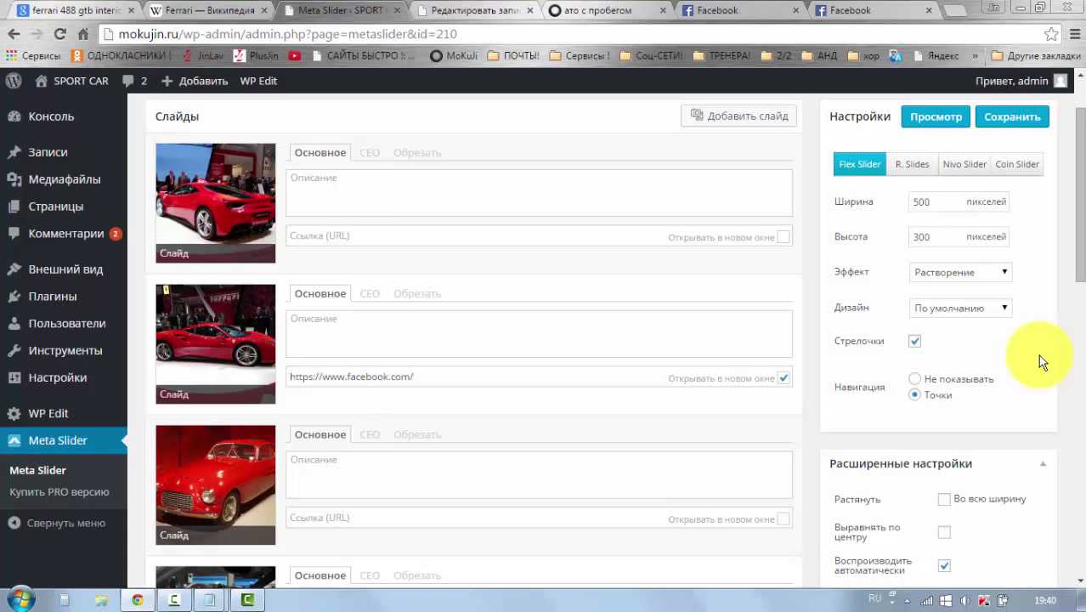
# - Enable centre alignment (Выравнять по центру) for the slideshow, save it and reload the post preview
pyautogui.scroll(-3, 1038, 355)
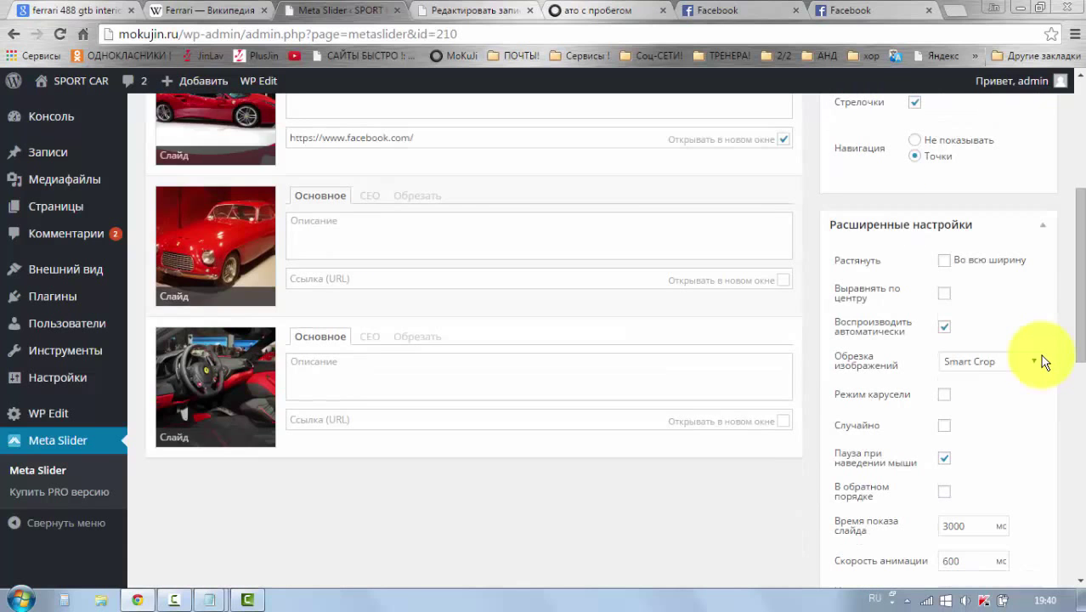
pyautogui.click(572, 12)
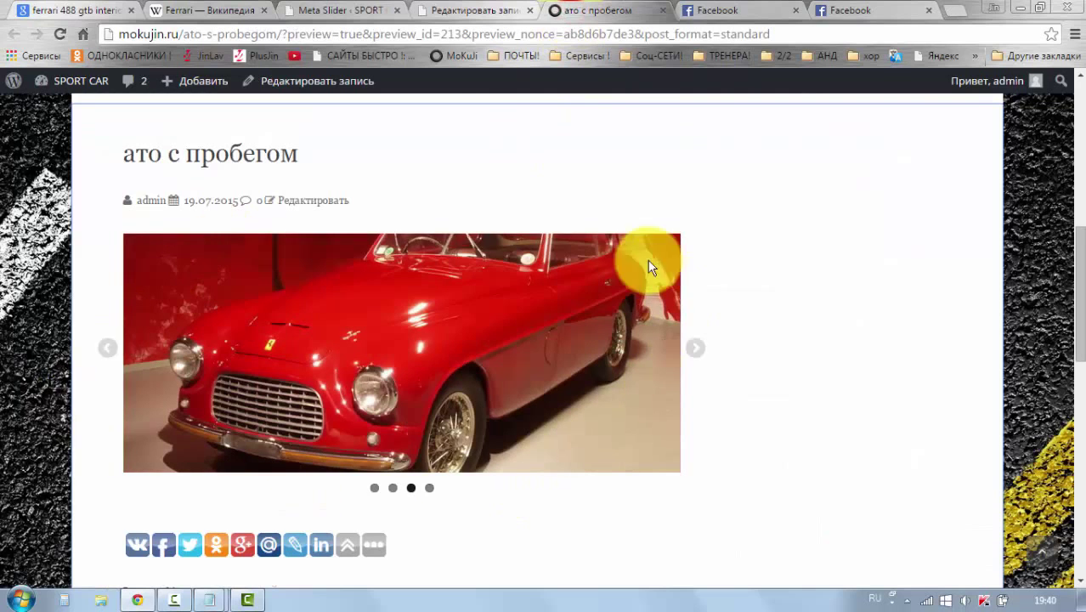
pyautogui.click(337, 12)
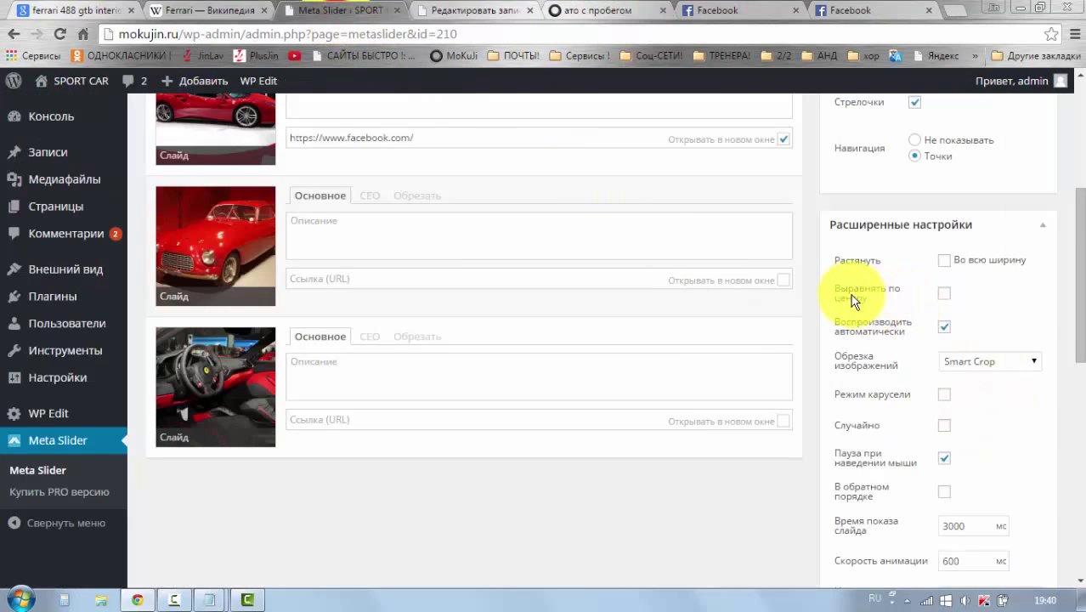
pyautogui.moveTo(854, 302)
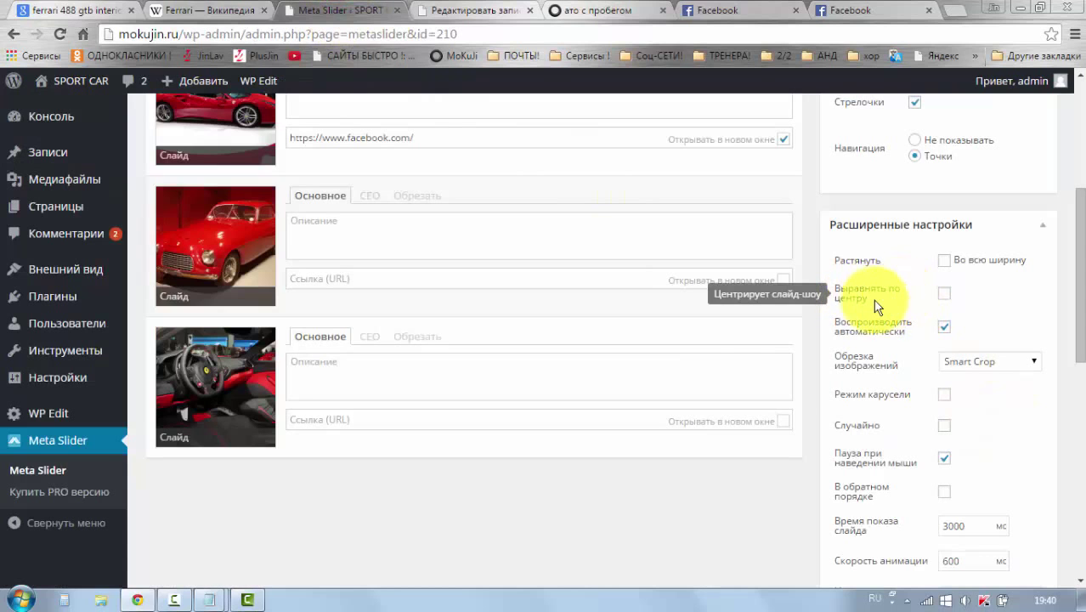
pyautogui.click(944, 297)
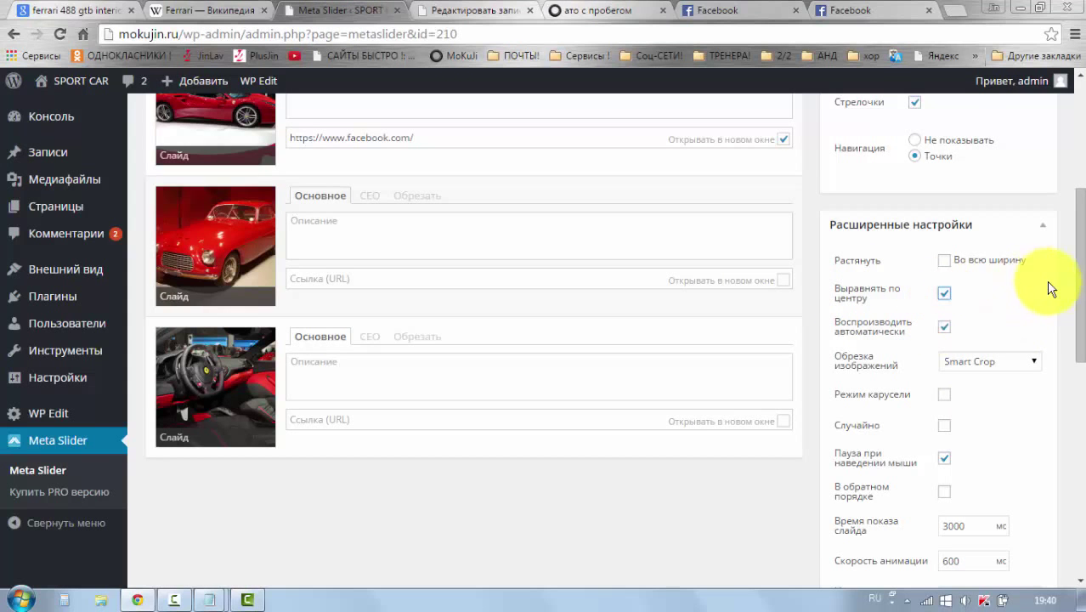
pyautogui.scroll(4, 1058, 281)
pyautogui.click(1007, 205)
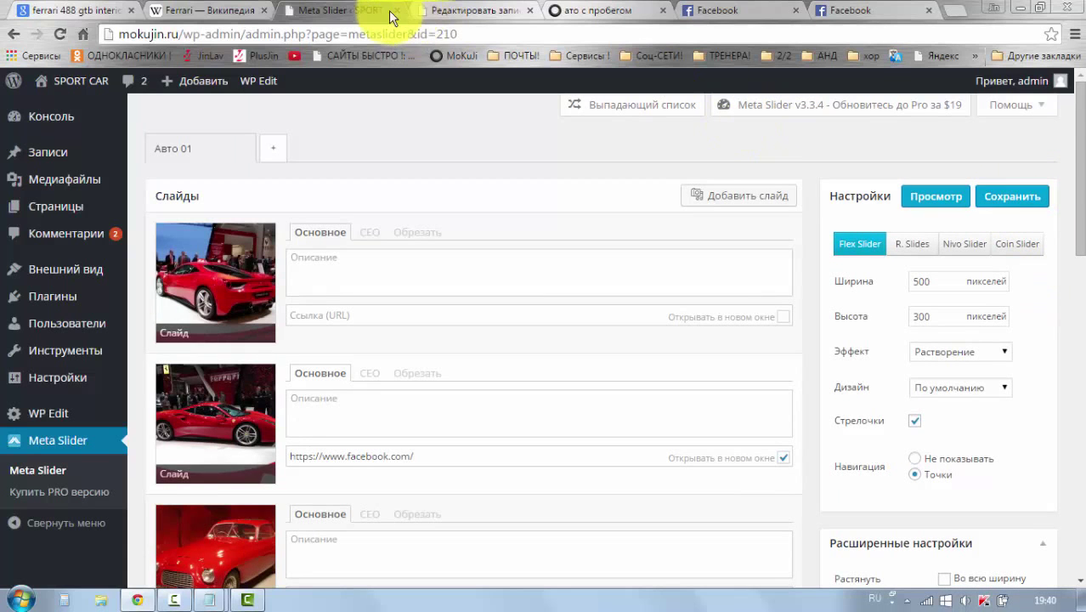
pyautogui.click(586, 10)
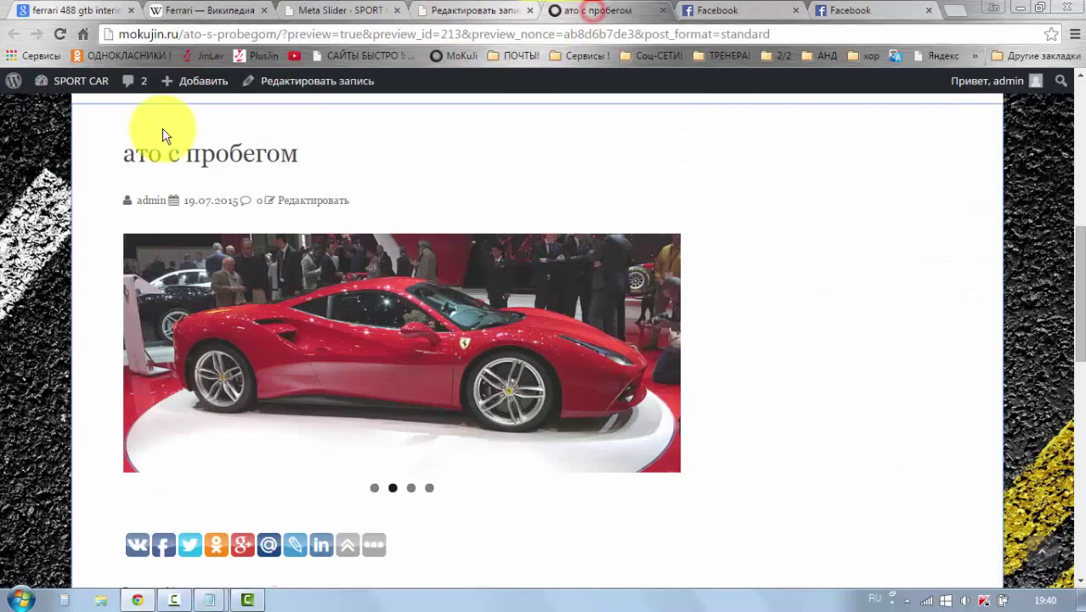
pyautogui.click(60, 34)
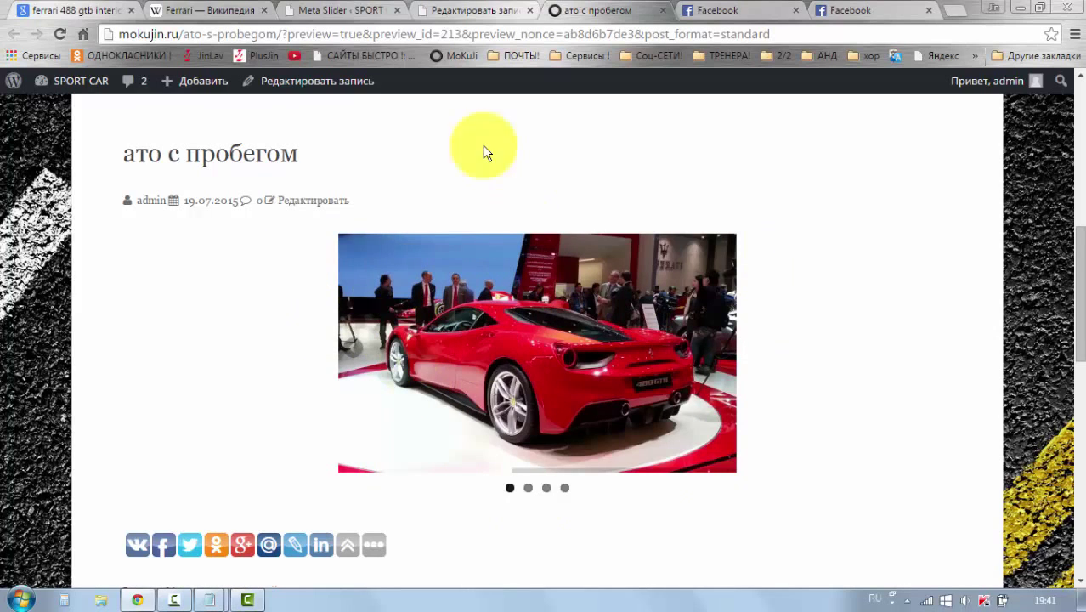
# - Set the Авто 01 slideshow's width (Ширина) back to 700 pixels in Meta Slider
pyautogui.click(323, 10)
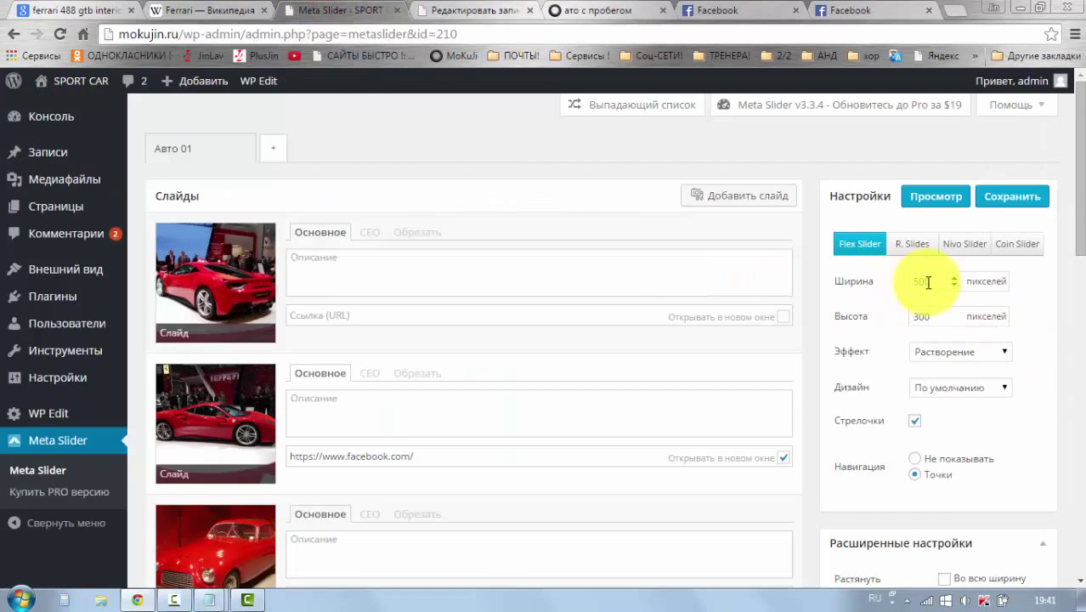
pyautogui.moveTo(931, 284); pyautogui.dragTo(907, 285)
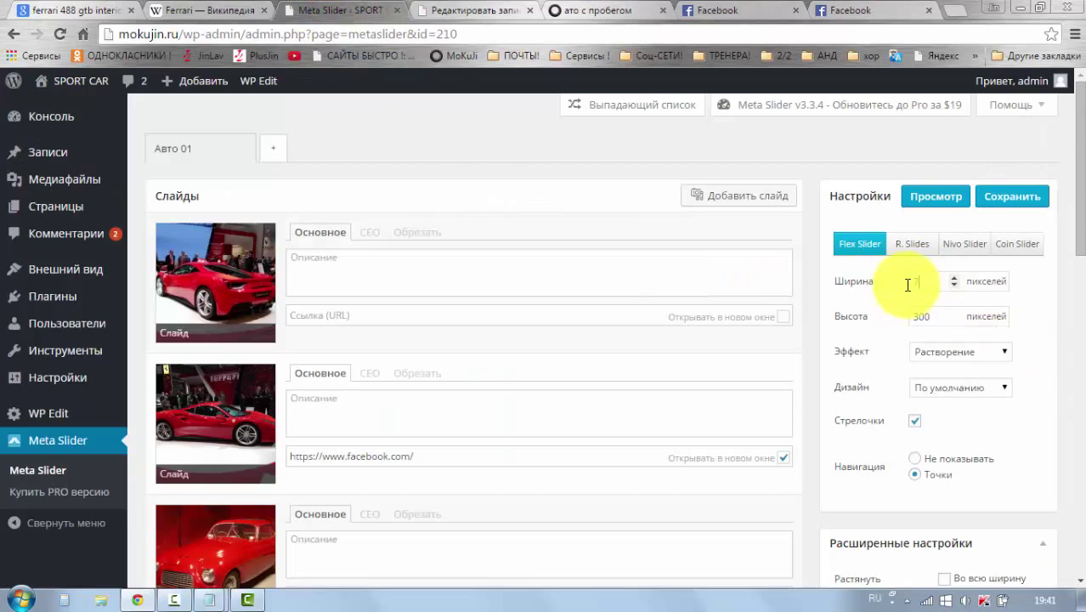
pyautogui.scroll(-3, 1019, 363)
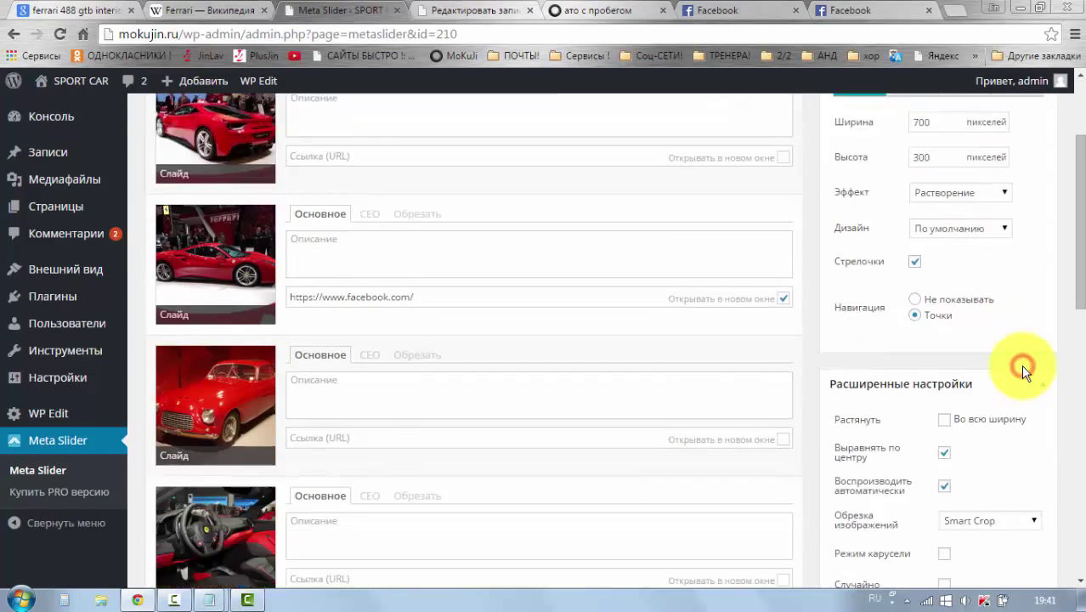
# - Review the image cropping options (Обрезка изображений) in the advanced settings, keeping Smart Crop
pyautogui.scroll(-1, 1021, 365)
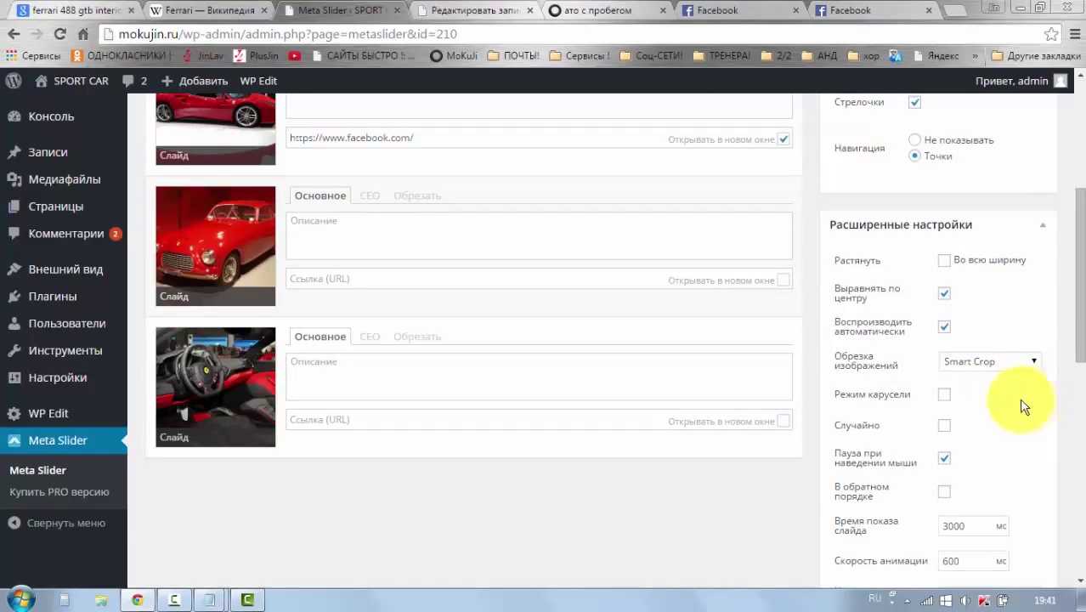
pyautogui.moveTo(870, 338)
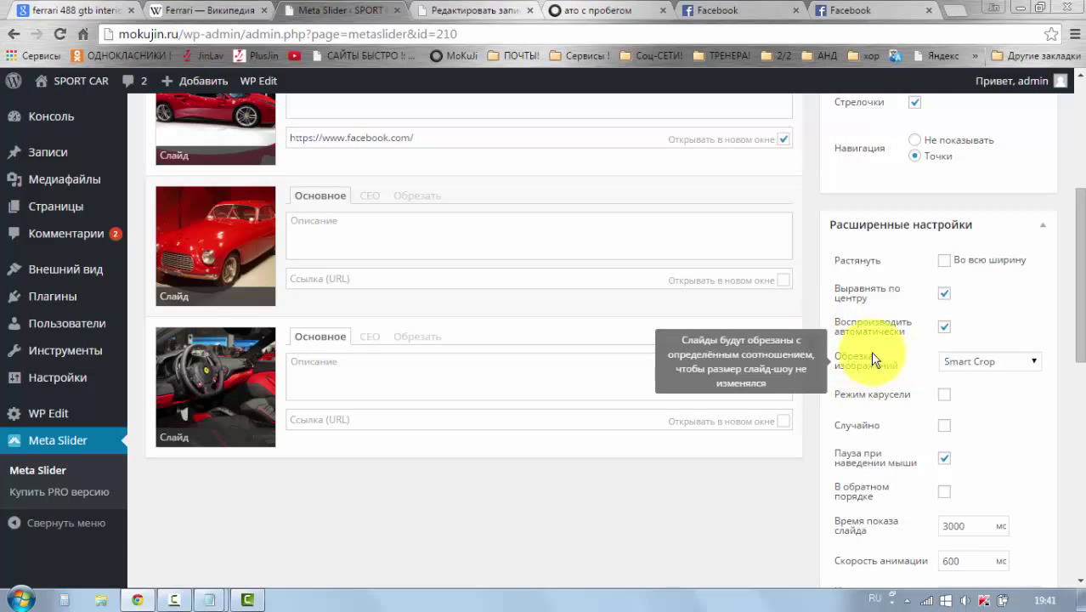
pyautogui.click(1034, 362)
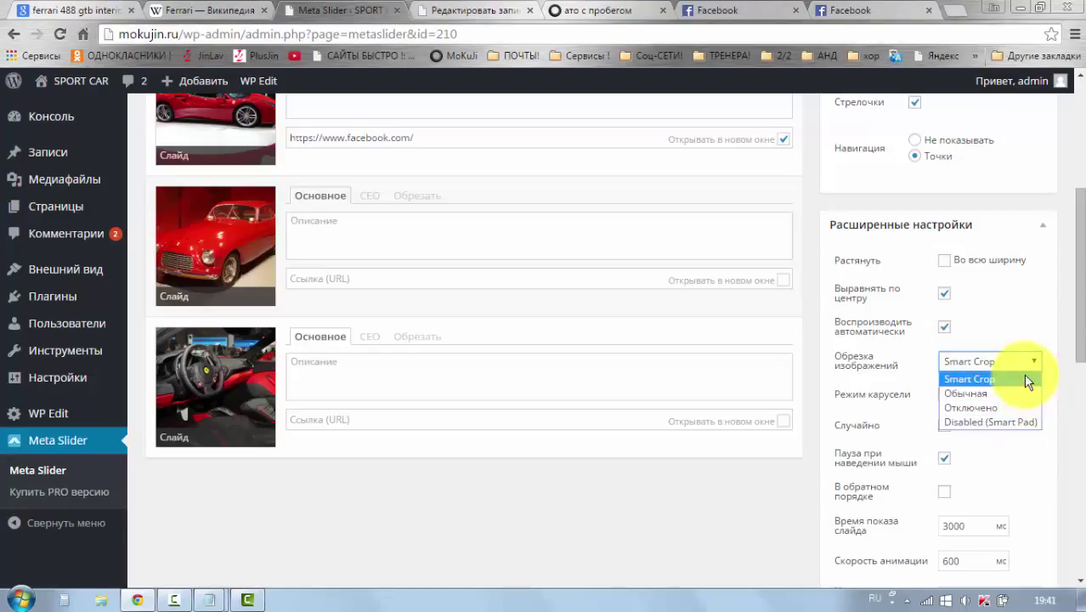
pyautogui.click(1025, 378)
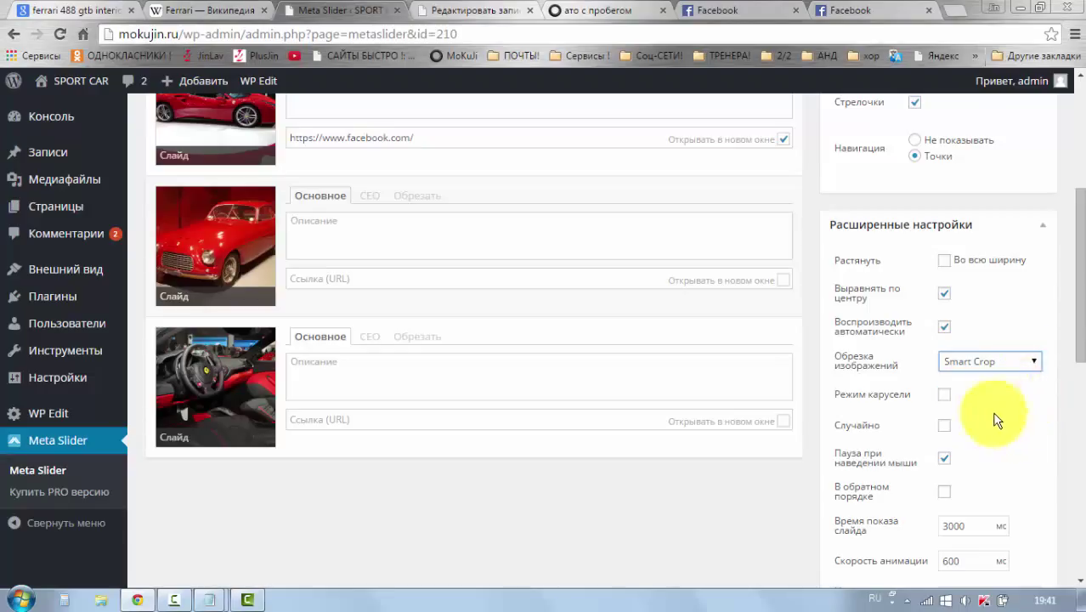
# - Enable carousel mode (Режим карусели) for the slideshow, save it and reload the post preview
pyautogui.click(945, 396)
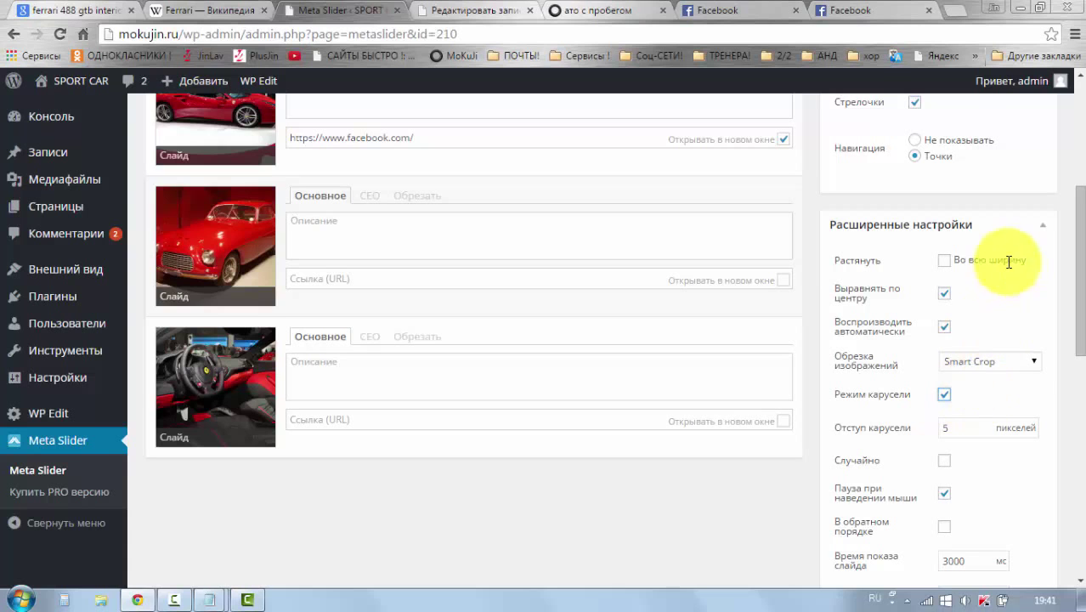
pyautogui.scroll(1, 1016, 305)
pyautogui.scroll(3, 1017, 306)
pyautogui.click(1016, 197)
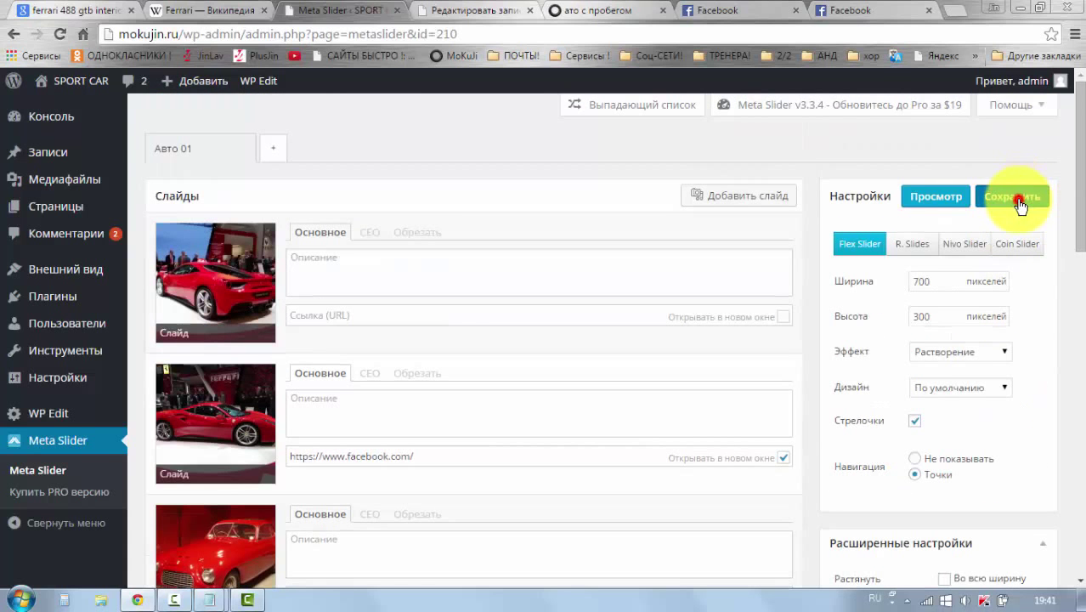
pyautogui.click(587, 10)
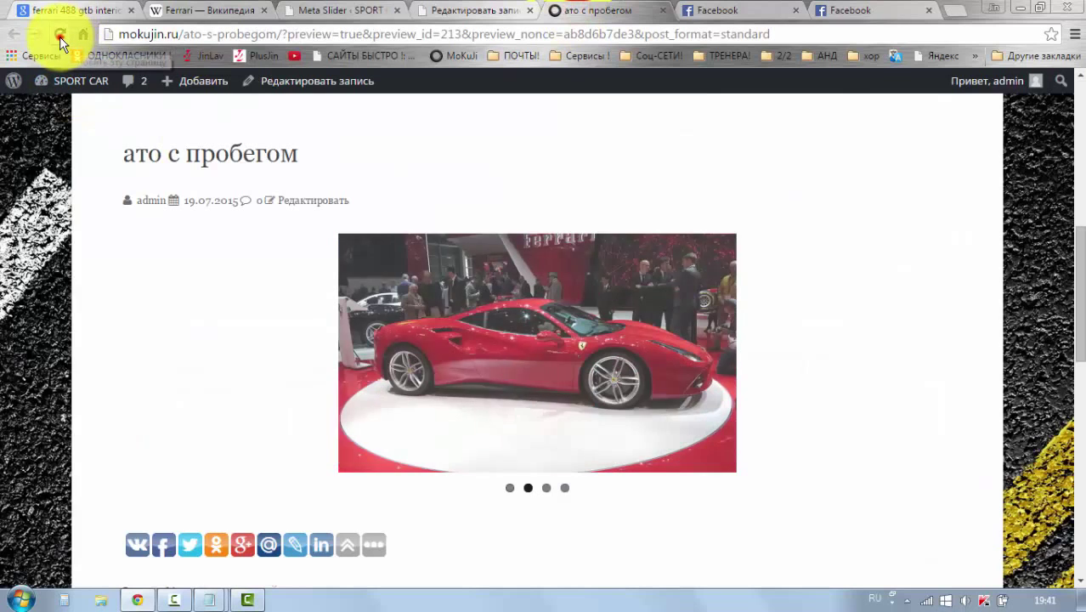
pyautogui.click(60, 36)
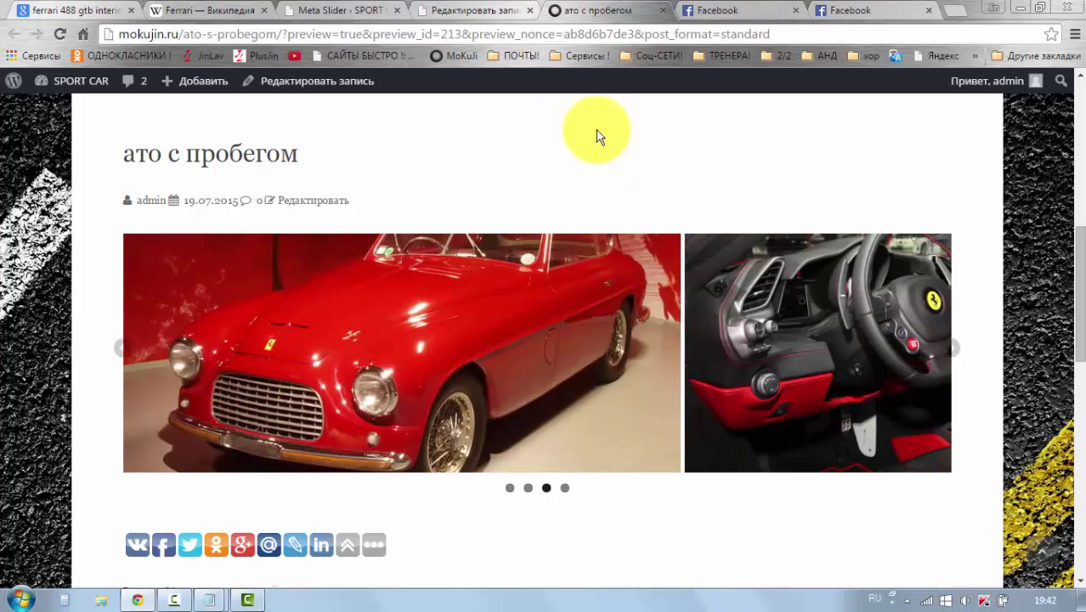
# - Compare the carousel offset setting (Отступ карусели) in Meta Slider with the gap between slides in the post preview
pyautogui.click(447, 15)
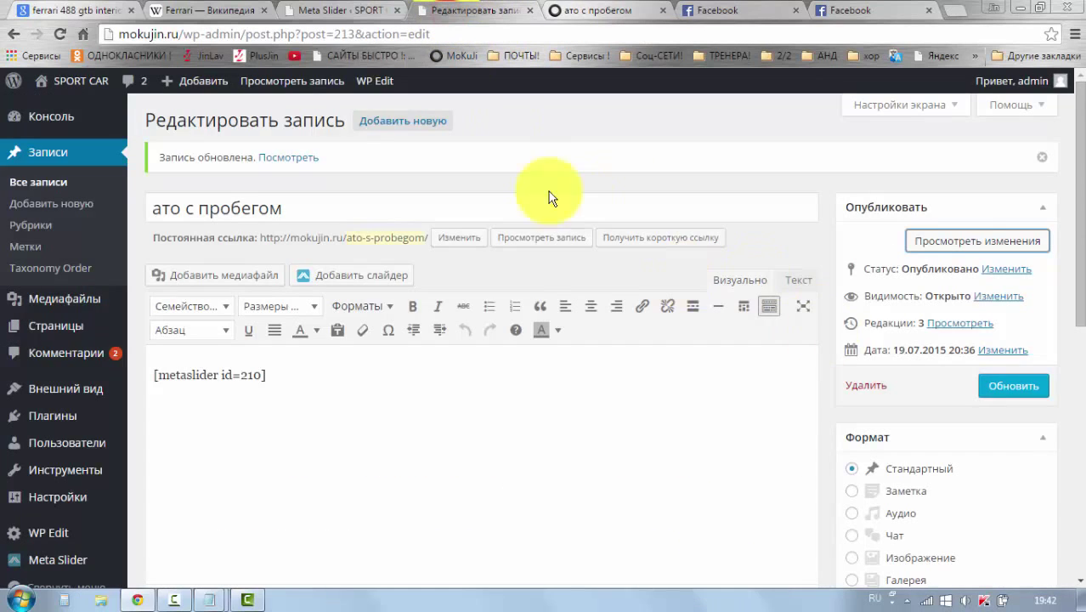
pyautogui.click(341, 12)
pyautogui.scroll(-6, 1062, 484)
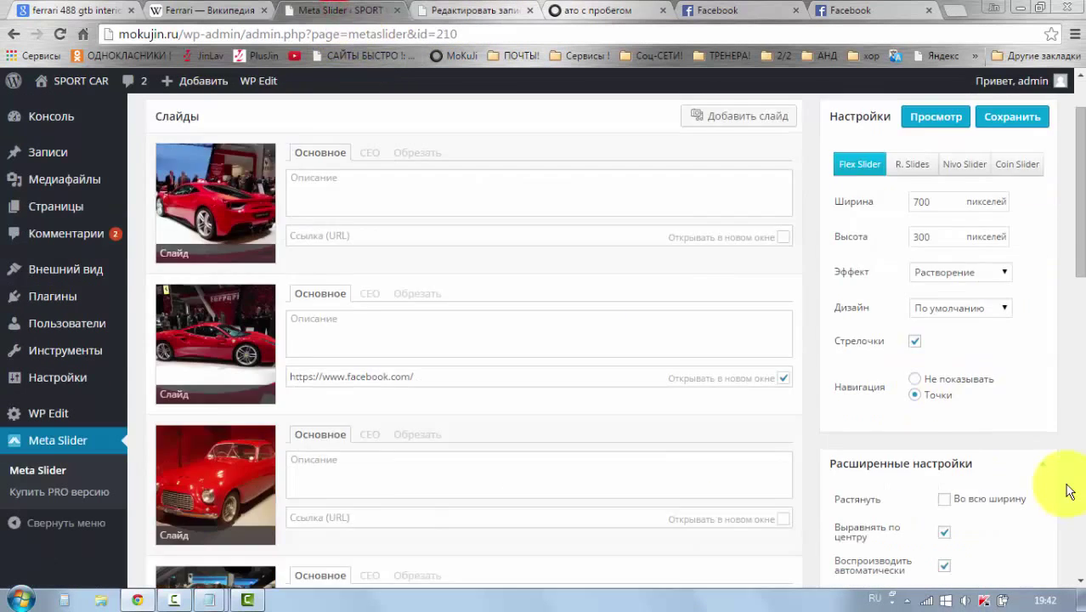
pyautogui.scroll(-1, 1068, 491)
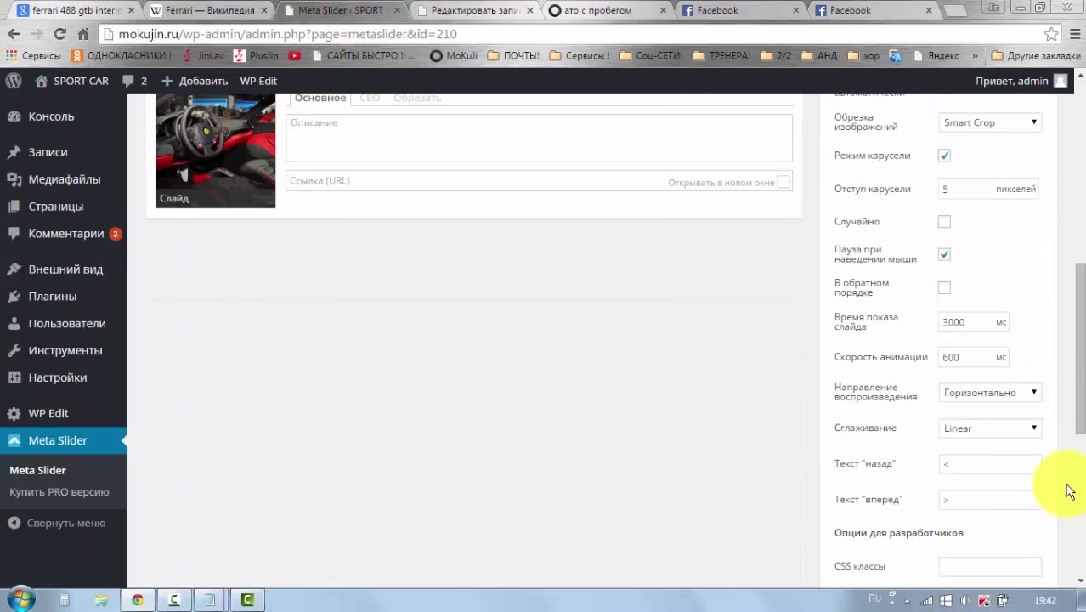
pyautogui.scroll(1, 1043, 323)
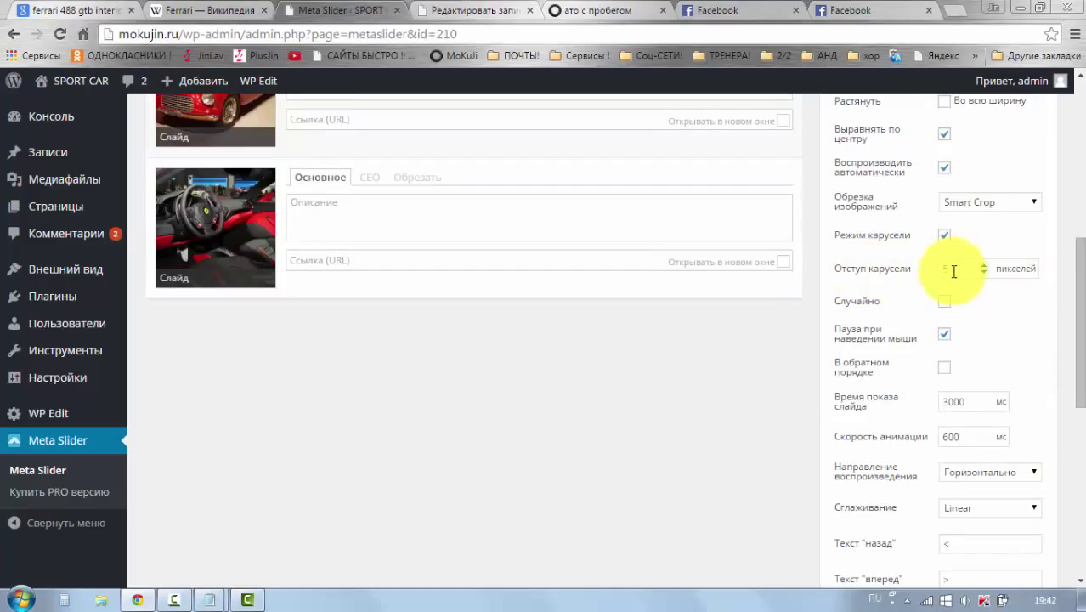
pyautogui.click(582, 11)
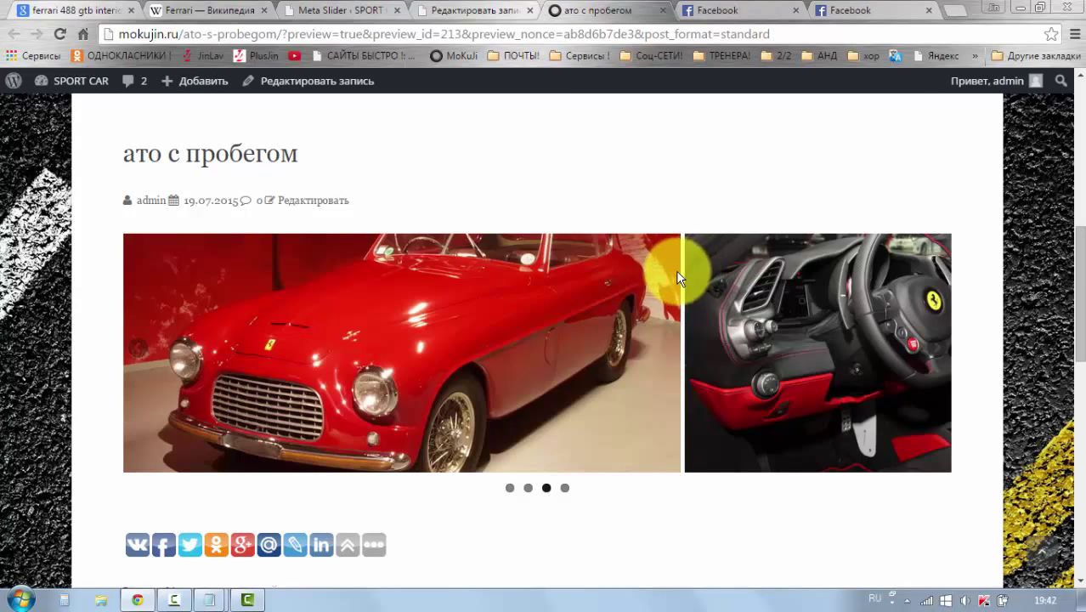
pyautogui.click(450, 12)
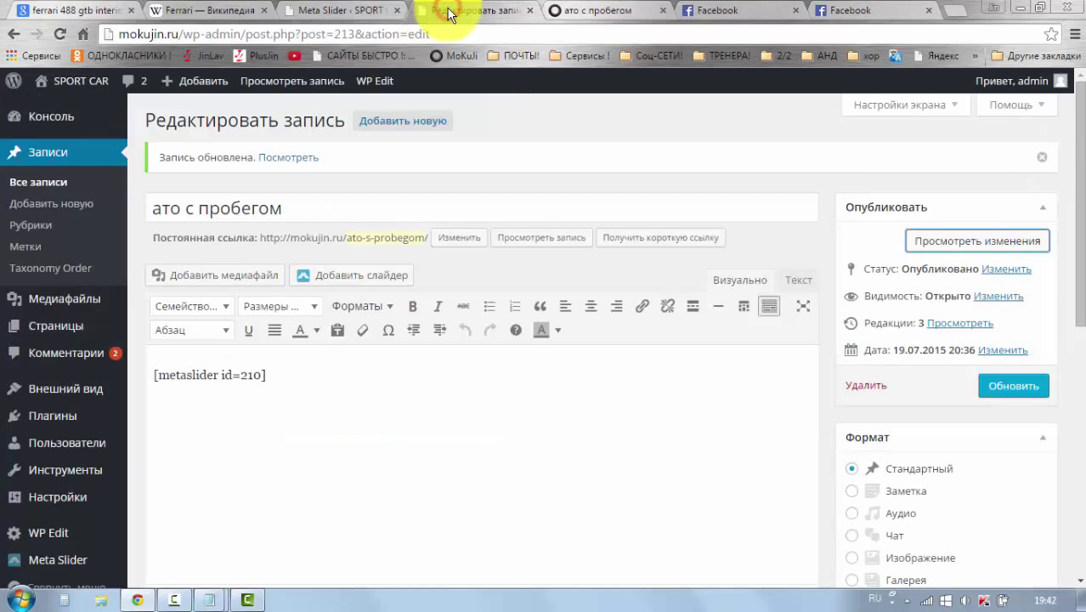
pyautogui.click(303, 9)
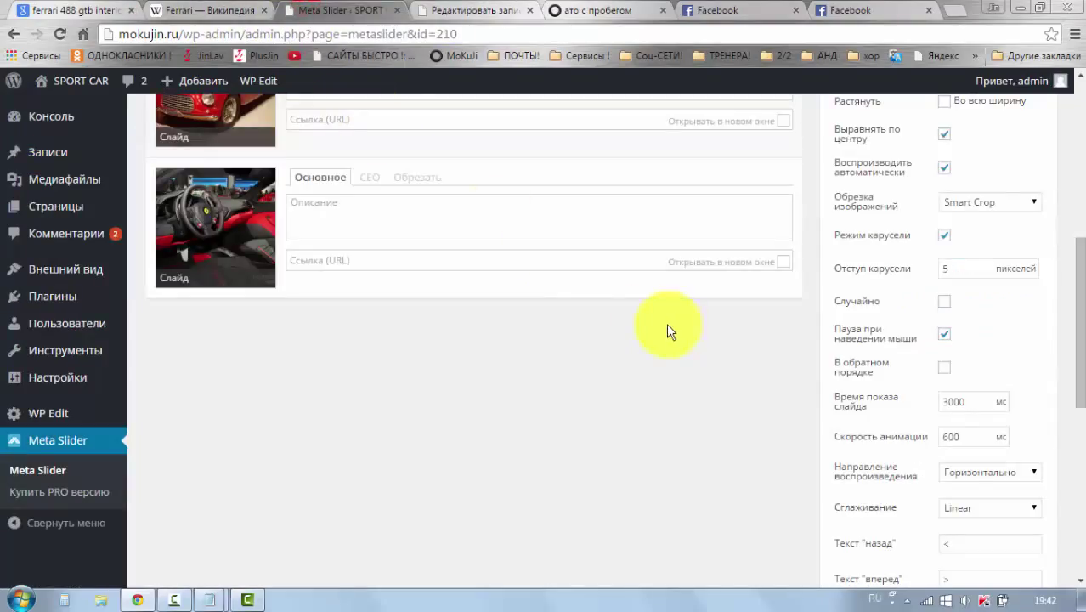
# - Look through the advanced slideshow settings and the available transition effects (Эффект), keeping Растворение
pyautogui.scroll(-1, 964, 410)
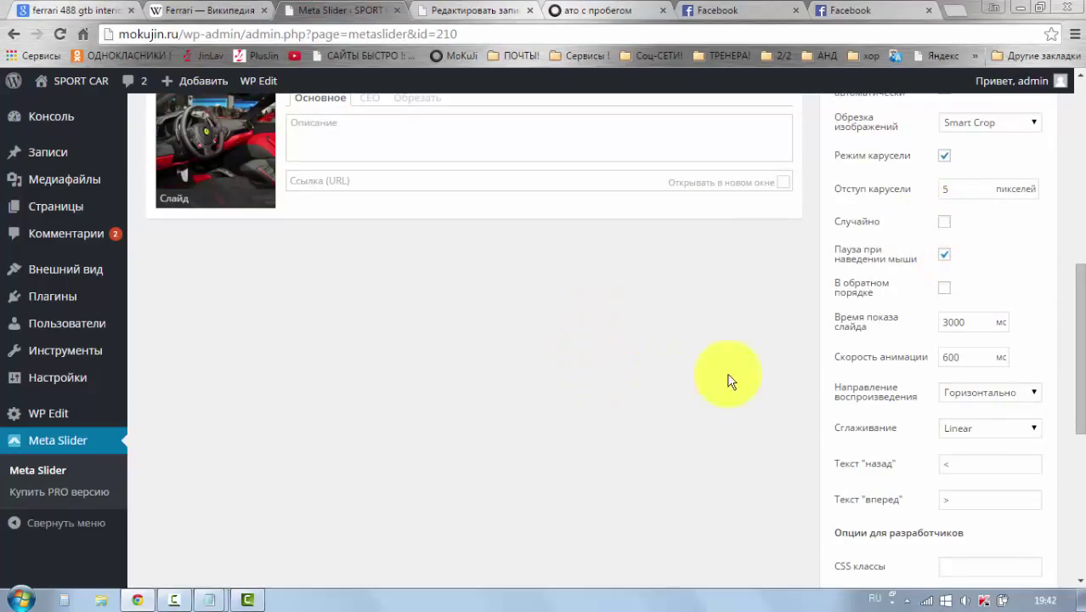
pyautogui.scroll(2, 730, 378)
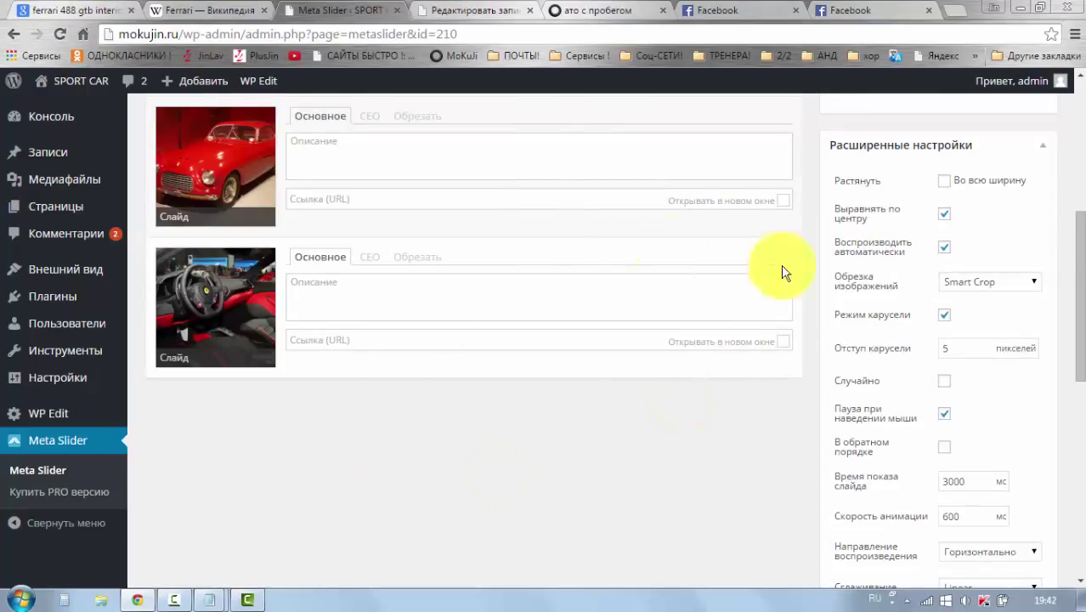
pyautogui.scroll(-1, 900, 408)
pyautogui.moveTo(926, 372)
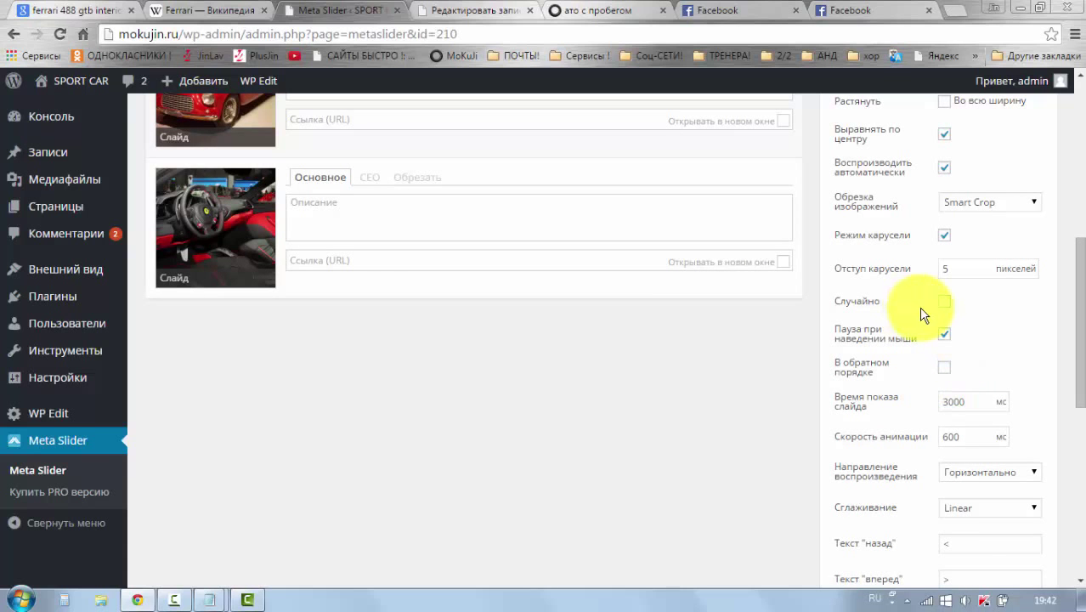
pyautogui.scroll(3, 935, 331)
pyautogui.scroll(3, 913, 385)
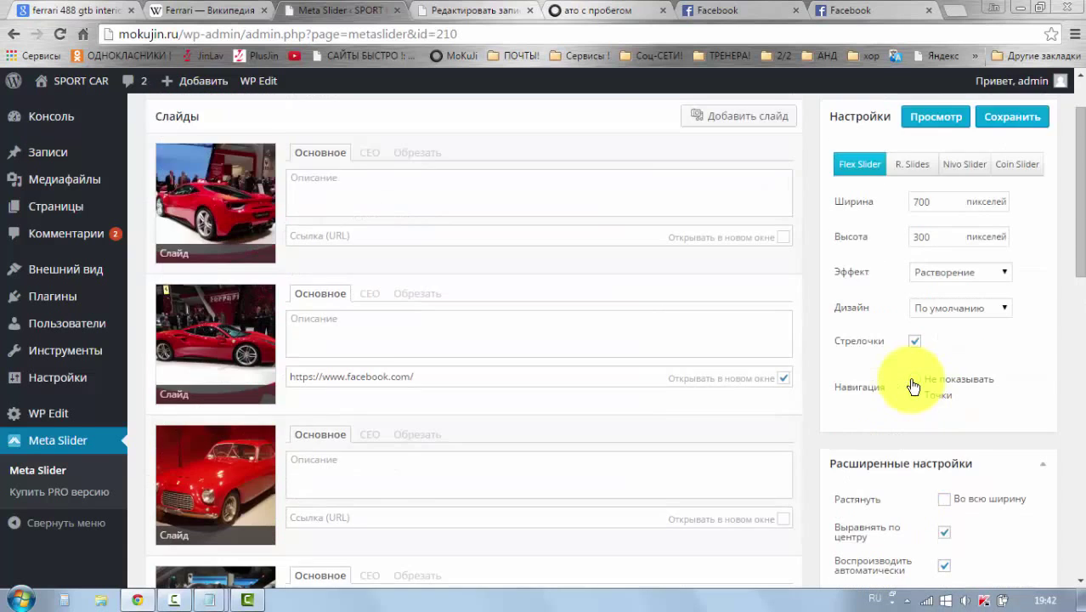
pyautogui.click(1005, 355)
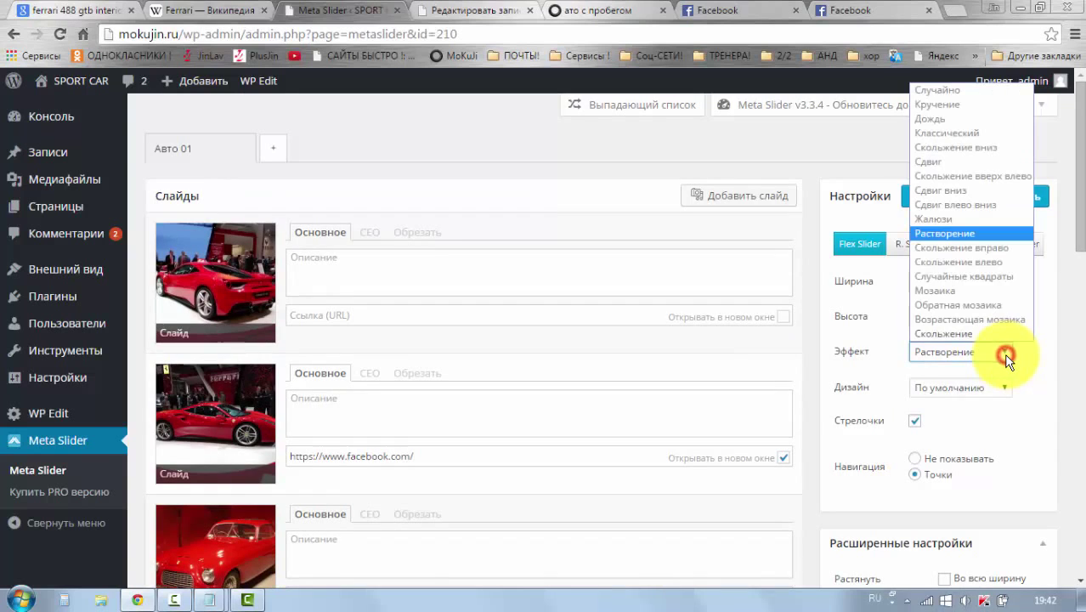
pyautogui.click(1005, 355)
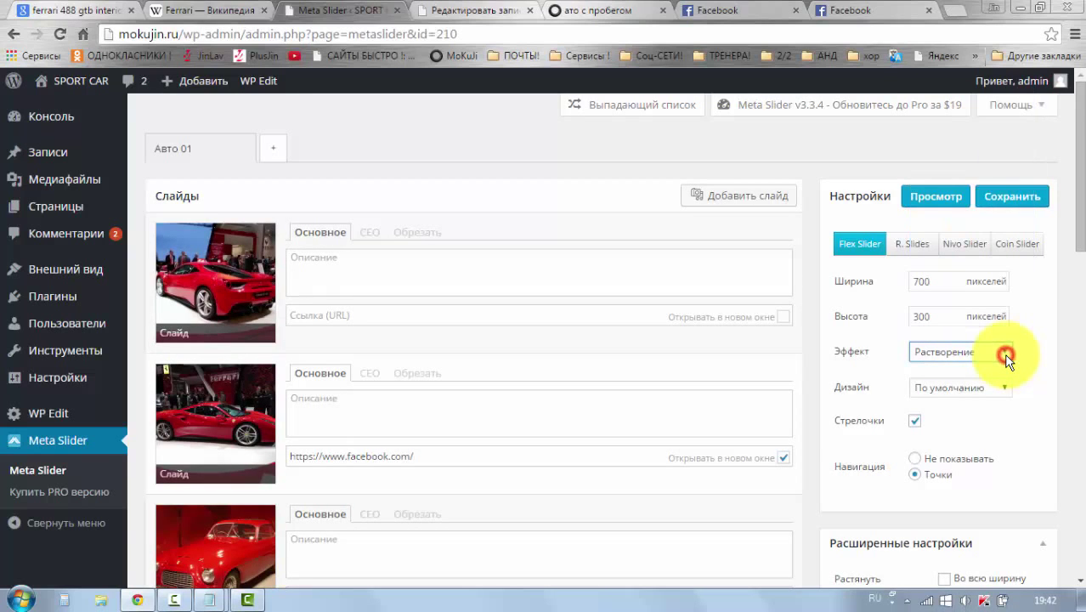
# - Compare the slide display time setting (Время показа слайда) in Meta Slider with how the slides change in the post preview
pyautogui.scroll(-6, 1011, 370)
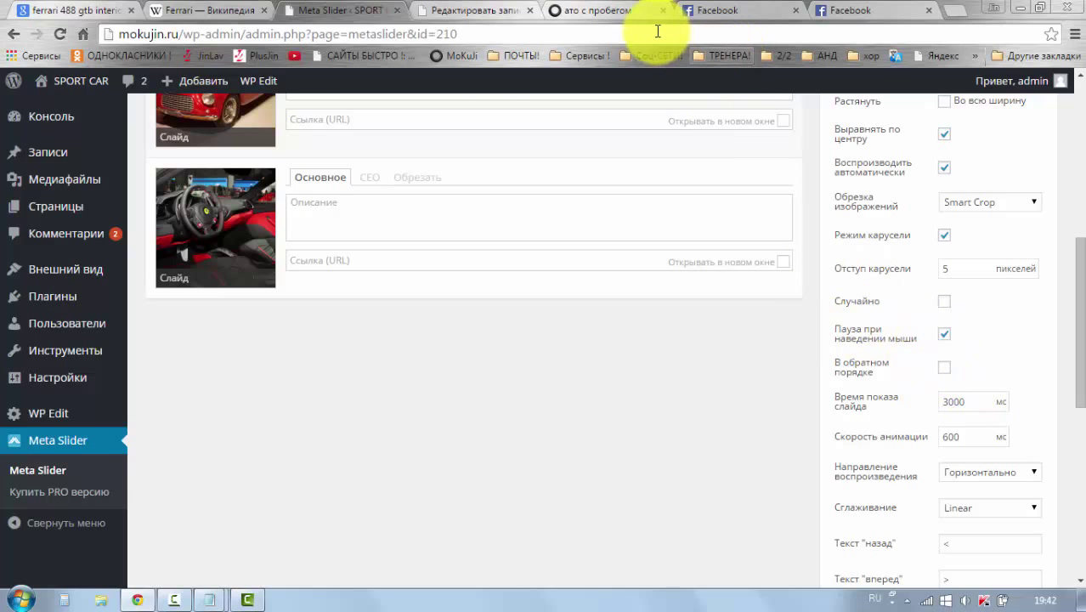
pyautogui.click(626, 11)
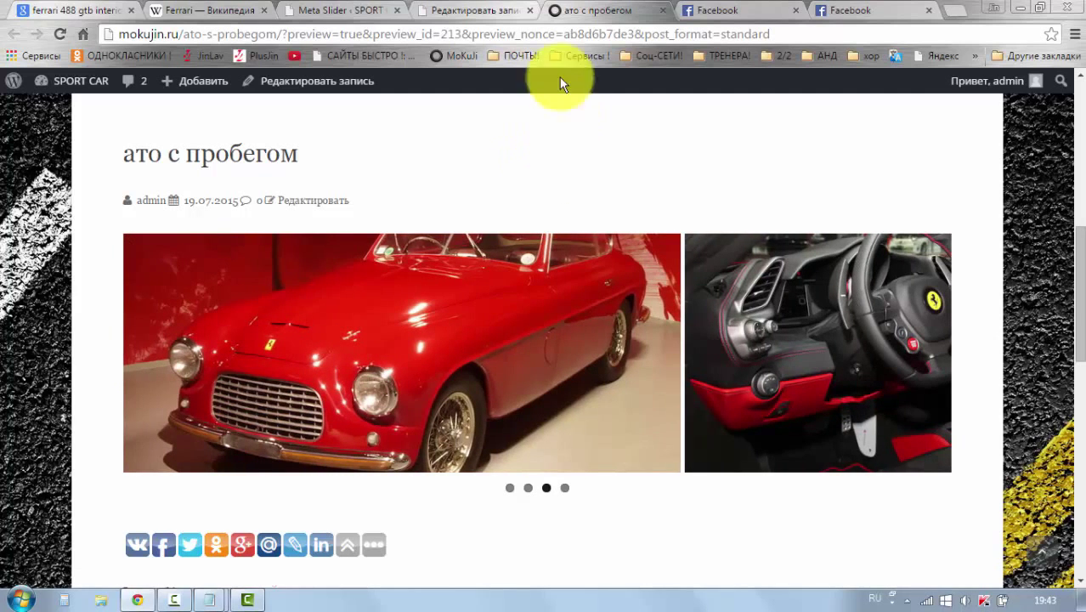
pyautogui.click(337, 10)
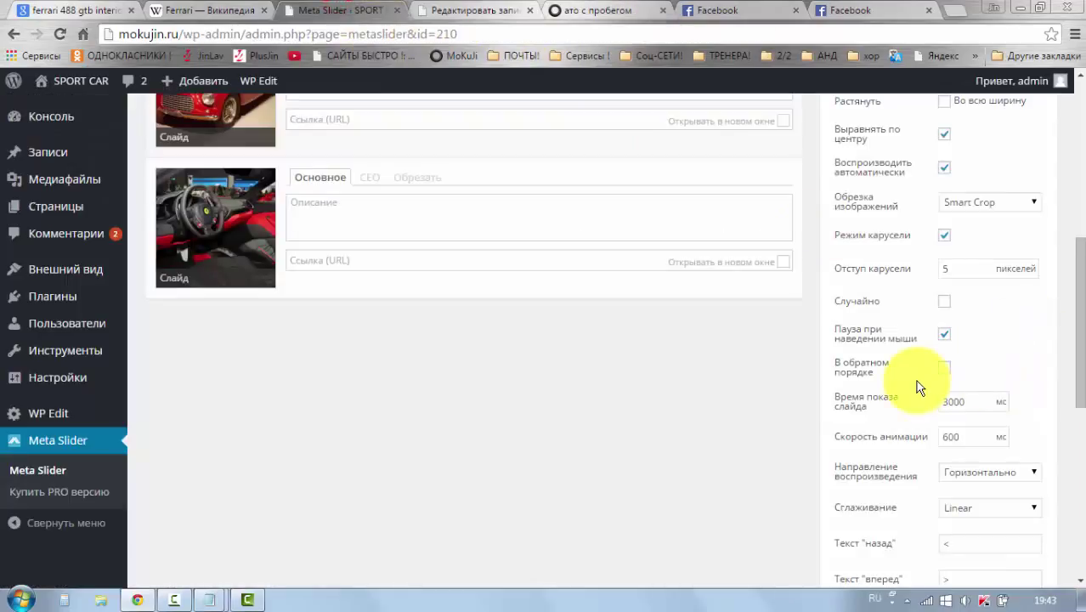
pyautogui.moveTo(900, 410)
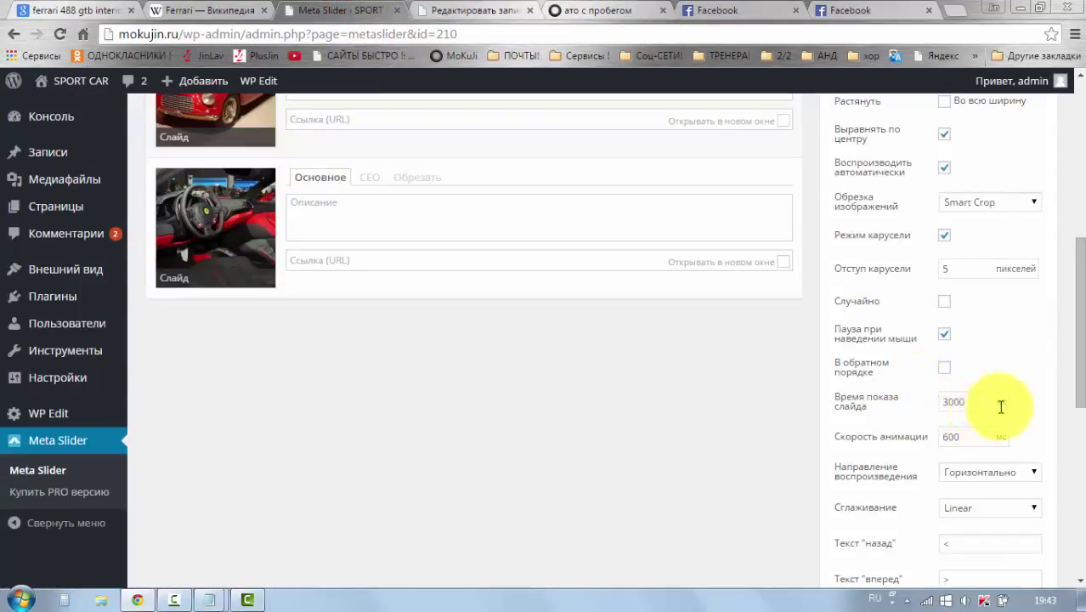
pyautogui.click(616, 9)
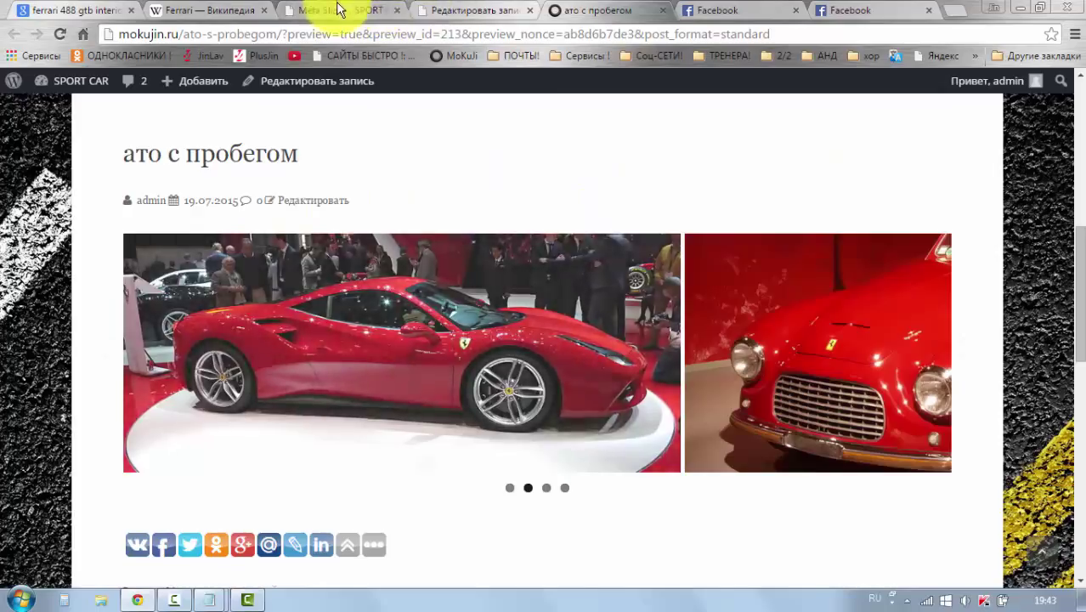
pyautogui.click(339, 10)
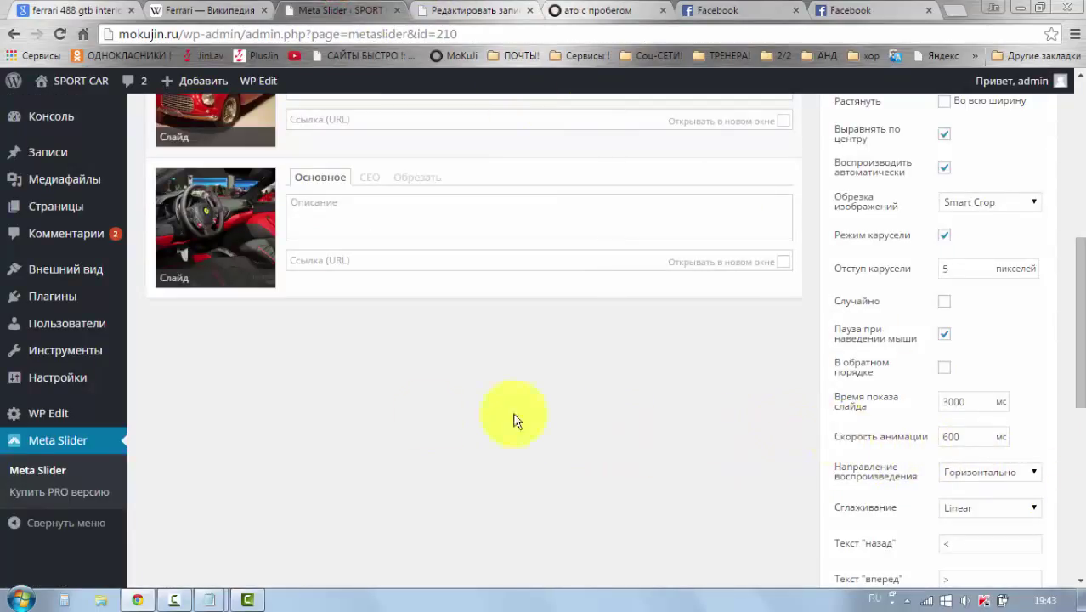
# - Switch the playback direction (Направление воспроизведения) to Вертикально and back to Горизонтально in the advanced slideshow settings
pyautogui.click(968, 435)
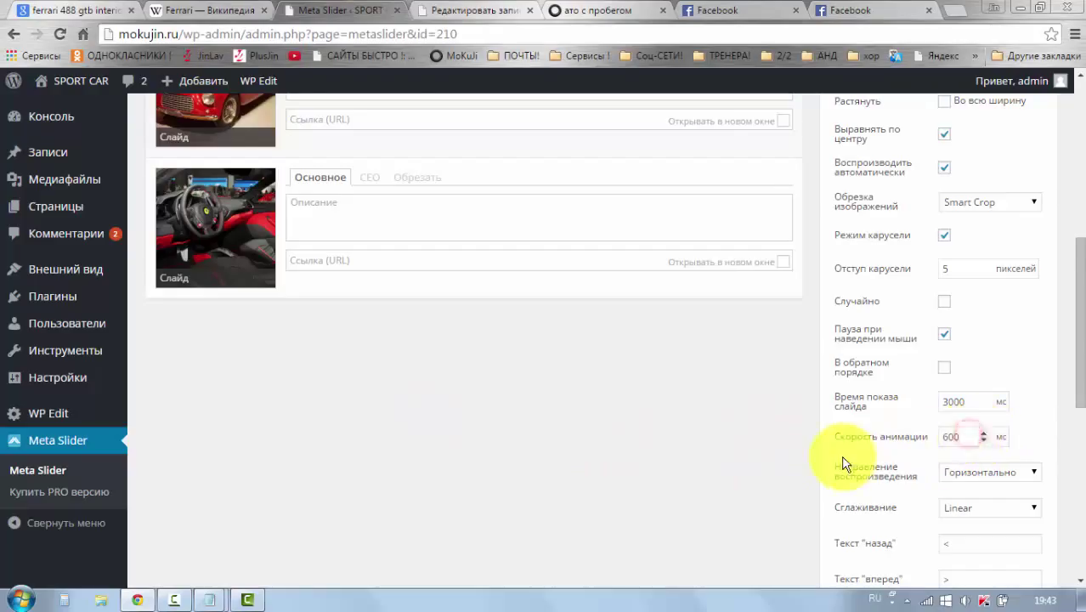
pyautogui.scroll(-1, 883, 390)
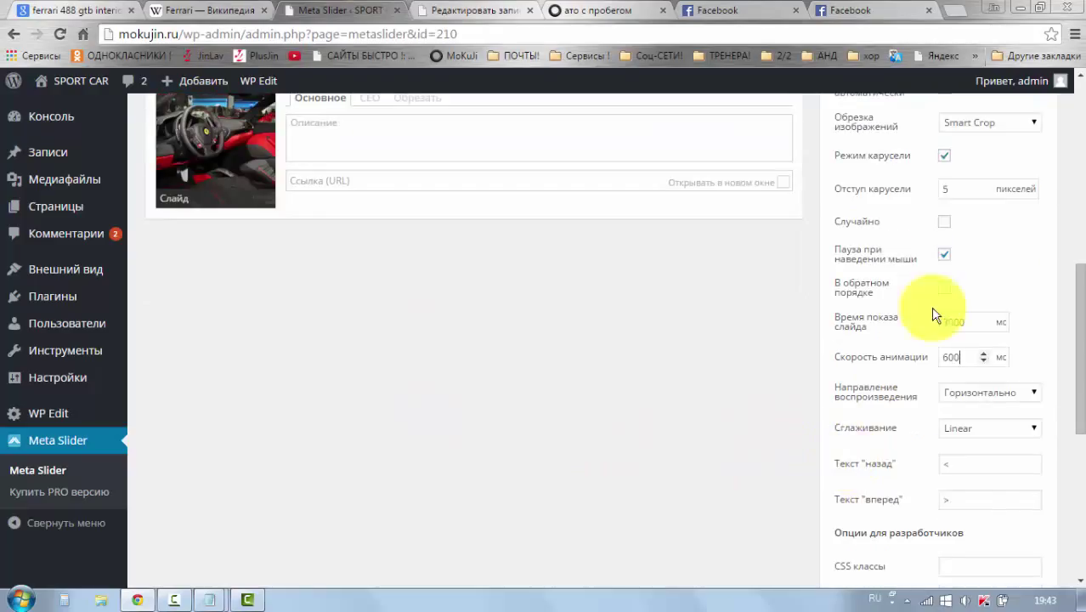
pyautogui.click(962, 360)
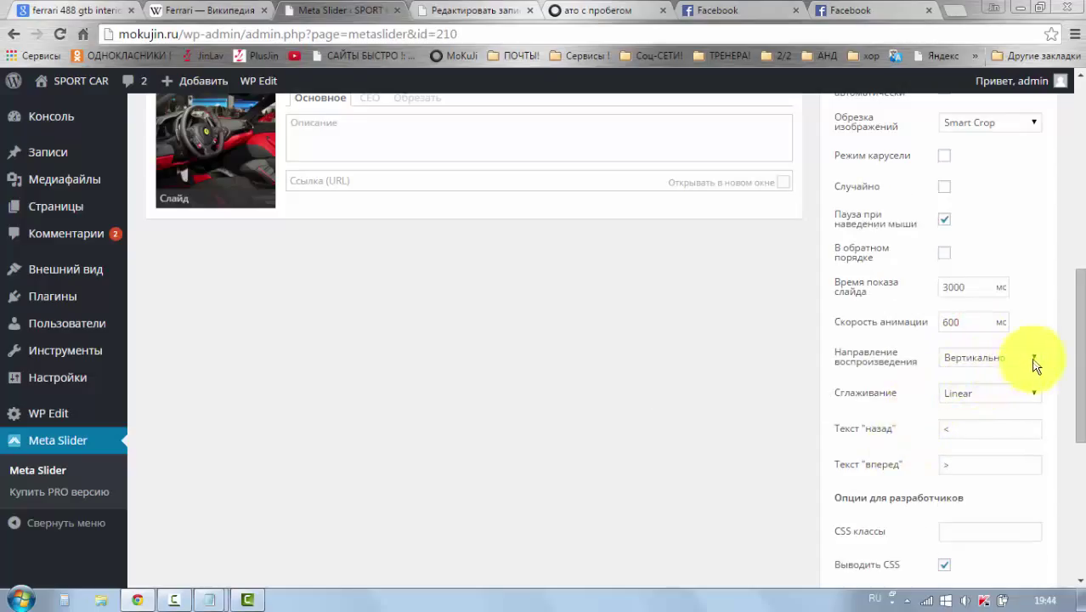
pyautogui.click(1035, 364)
pyautogui.click(1000, 377)
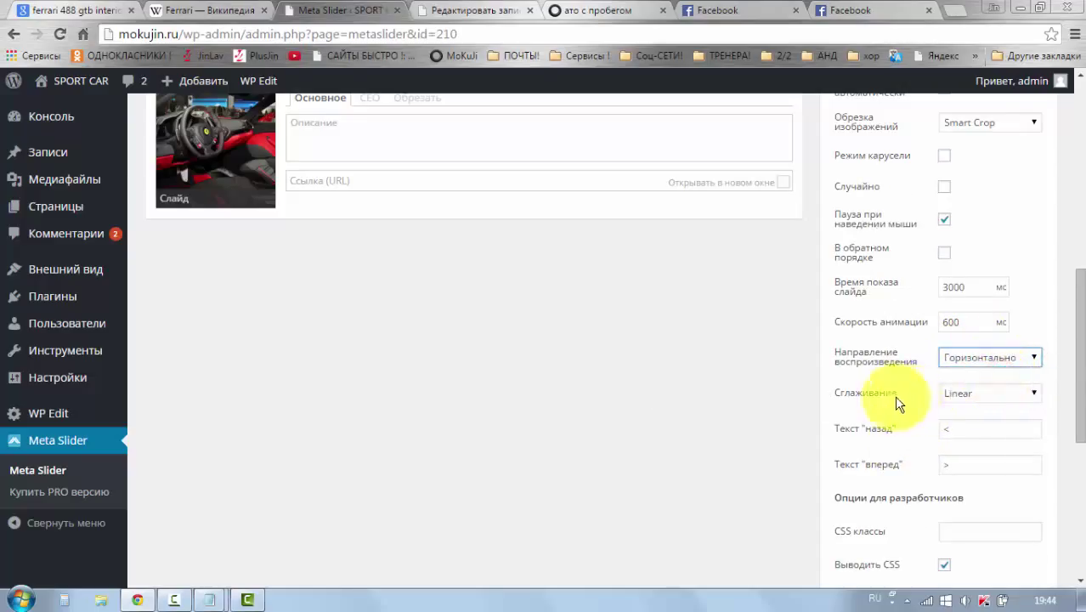
# - Look over the easing options (Сглаживание), keeping Linear, and re-enter < as the previous-slide text (Текст "назад")
pyautogui.click(1032, 396)
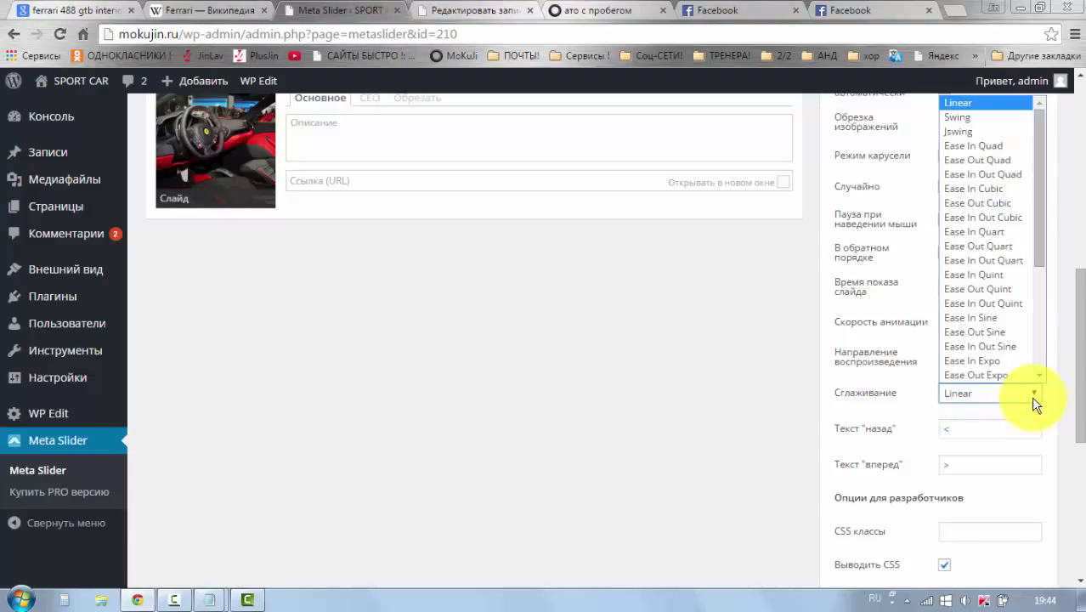
pyautogui.click(1033, 399)
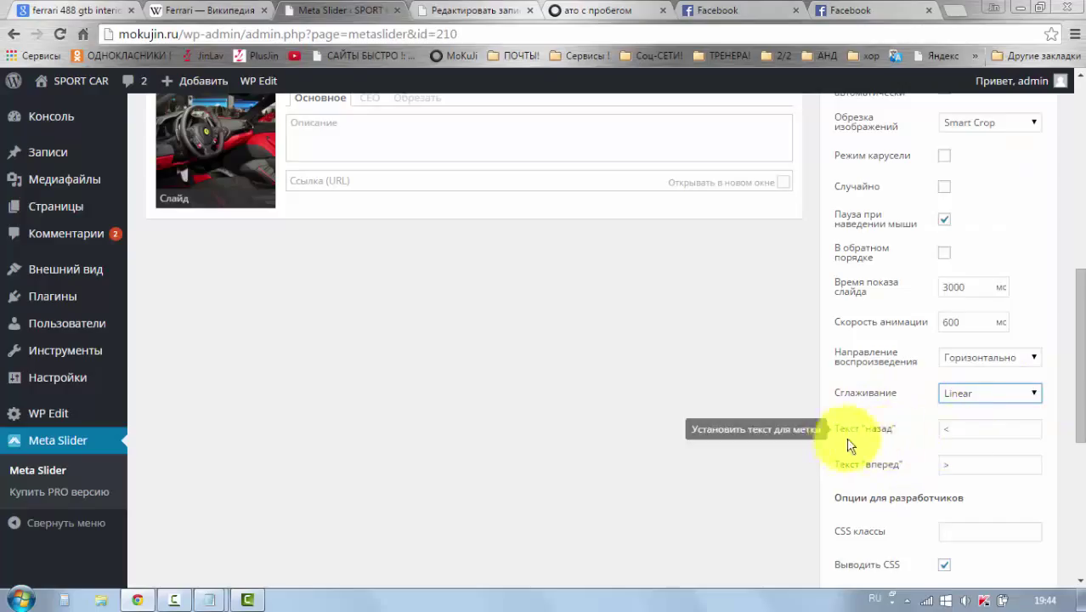
pyautogui.click(960, 432)
pyautogui.write('<')
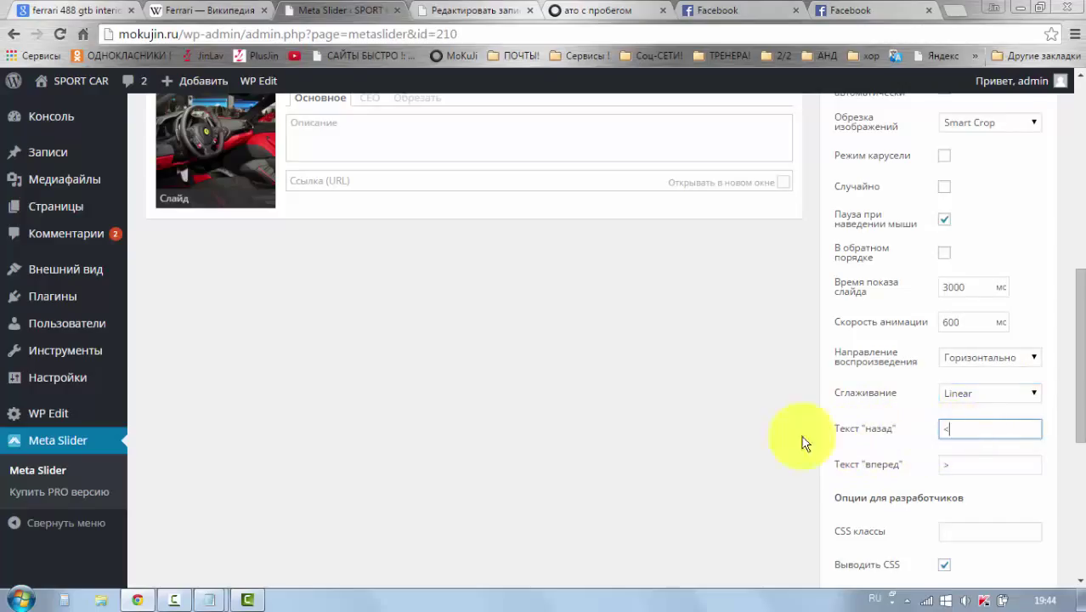
pyautogui.scroll(1, 850, 442)
pyautogui.scroll(-2, 847, 431)
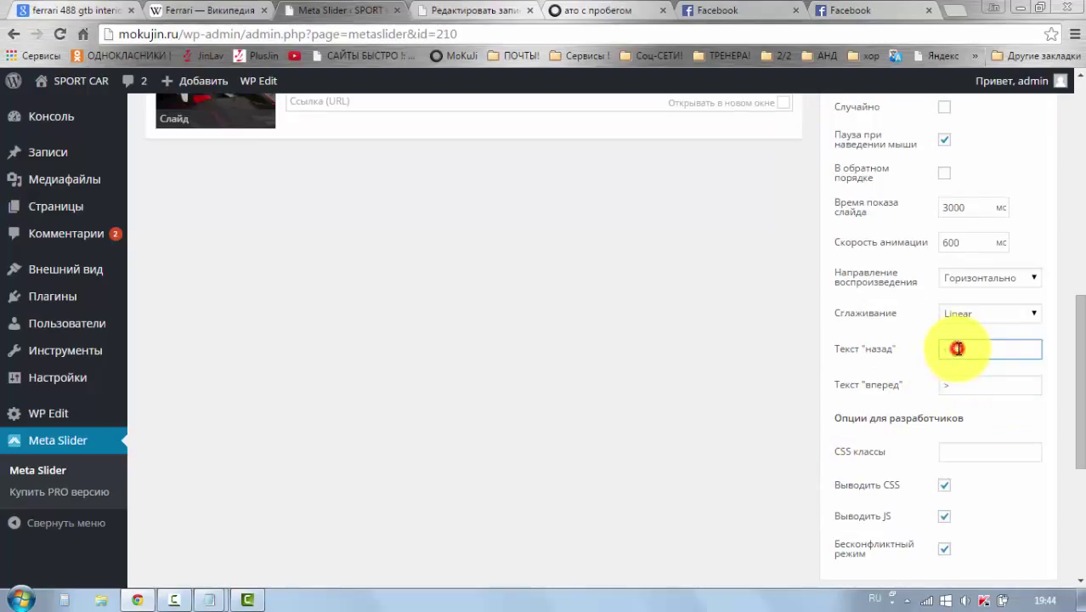
pyautogui.press('BackSpace')
pyautogui.write('<')
pyautogui.write('<')
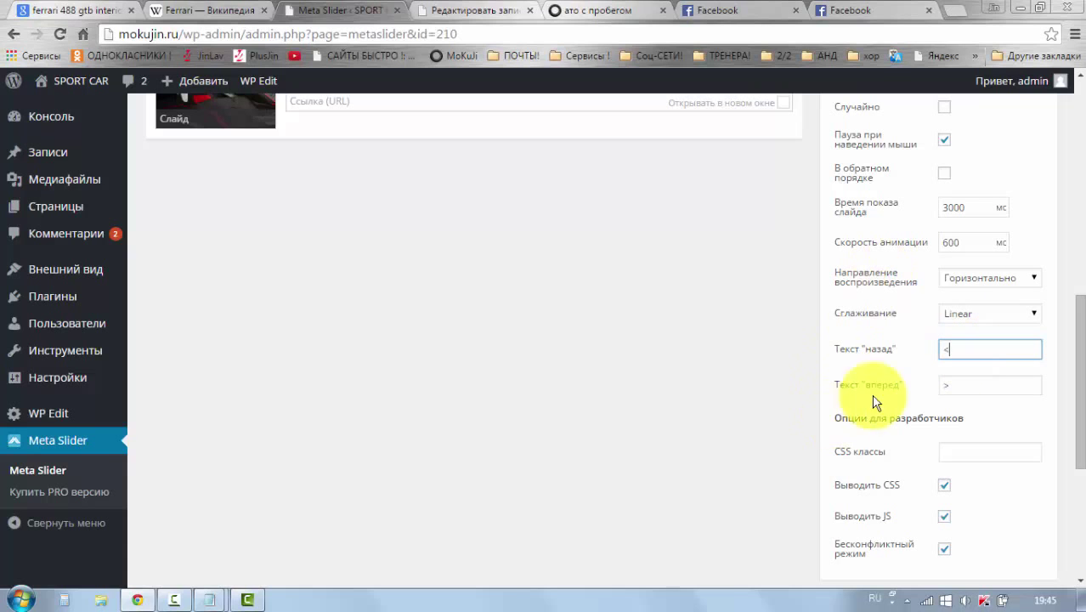
# - Review the developer options (Опции для разработчиков) and the slideshow's usage section with its shortcode (Использование)
pyautogui.scroll(-1, 893, 423)
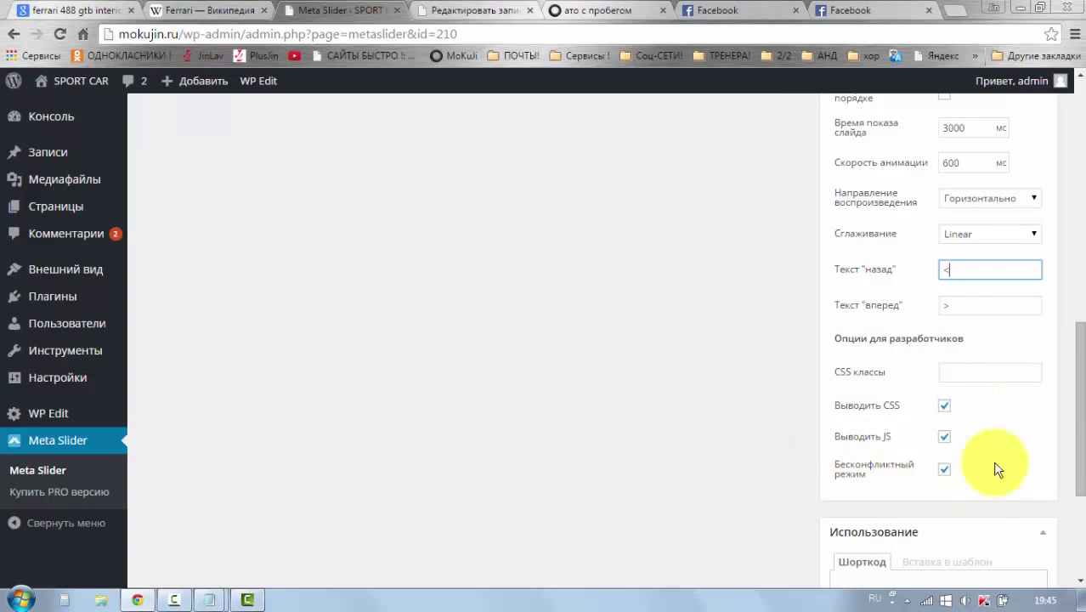
pyautogui.scroll(-3, 870, 435)
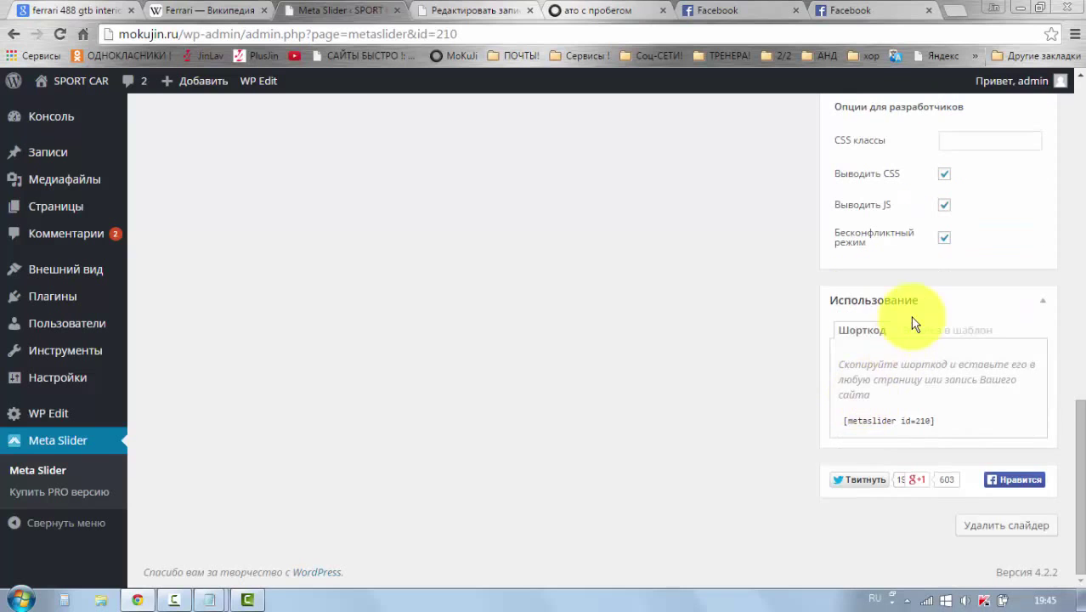
pyautogui.scroll(2, 916, 323)
pyautogui.scroll(-1, 889, 332)
pyautogui.scroll(1, 952, 352)
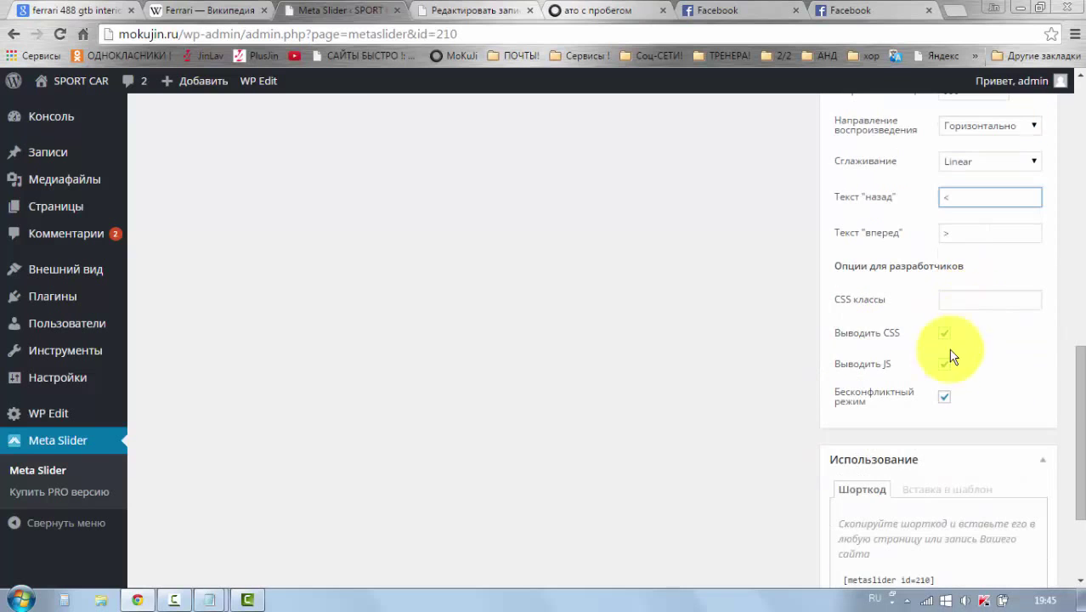
pyautogui.scroll(1, 879, 334)
# - Enable full-width stretching (Растянуть, Во всю ширину) for the slideshow, save it and reload the post preview
pyautogui.moveTo(1083, 367); pyautogui.dragTo(1083, 240)
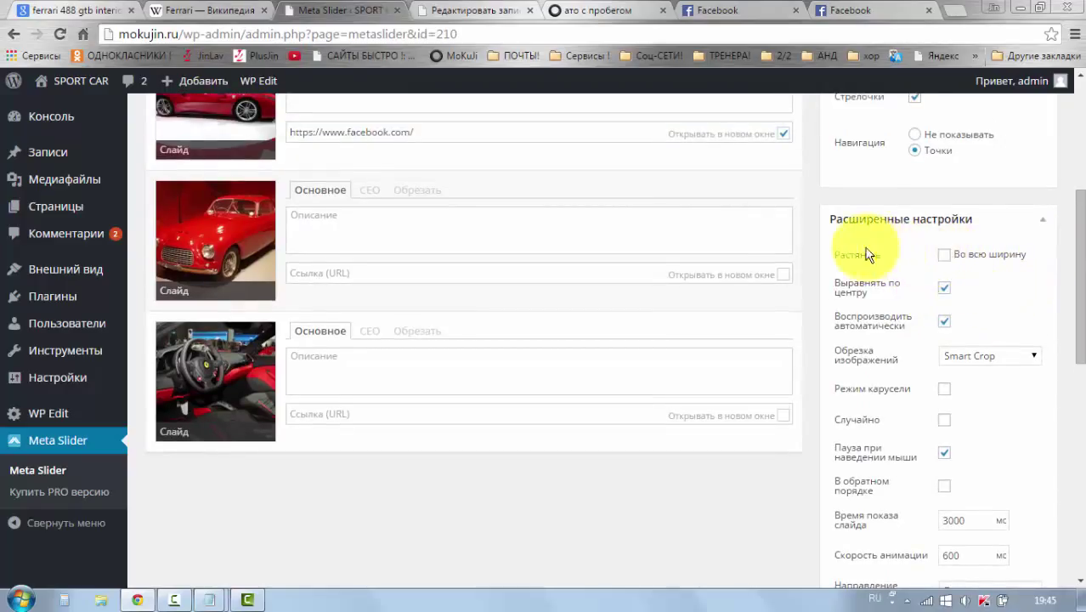
pyautogui.click(944, 256)
pyautogui.scroll(3, 1030, 134)
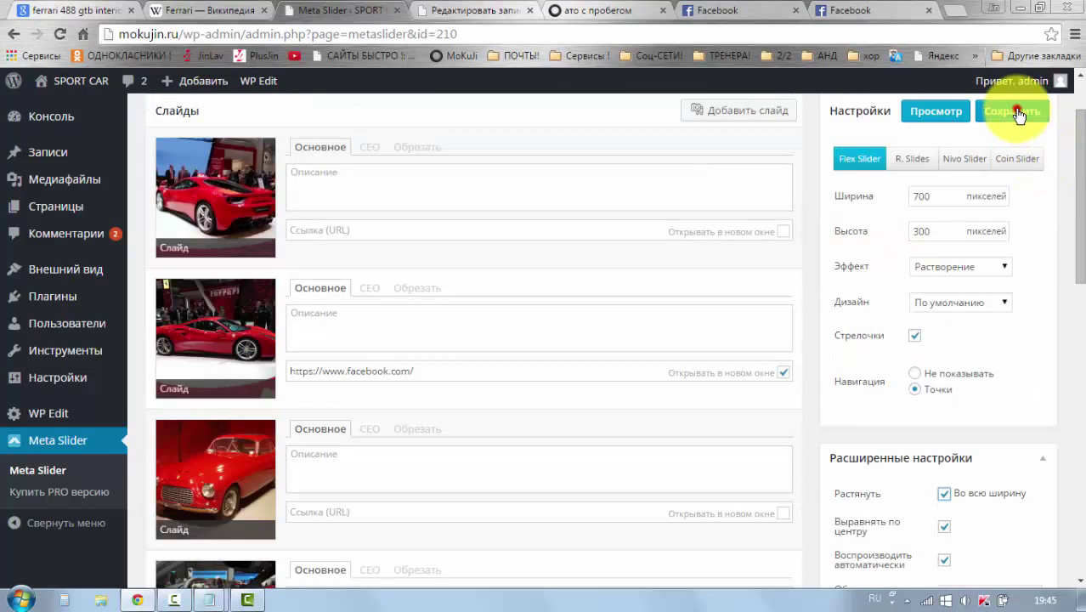
pyautogui.click(1013, 108)
pyautogui.click(563, 19)
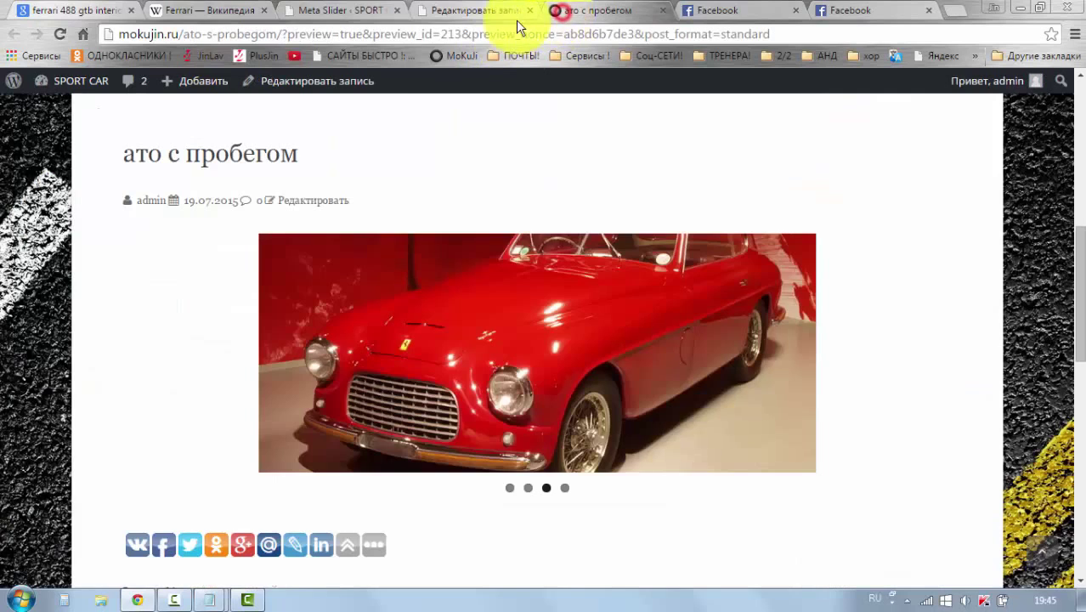
pyautogui.click(58, 34)
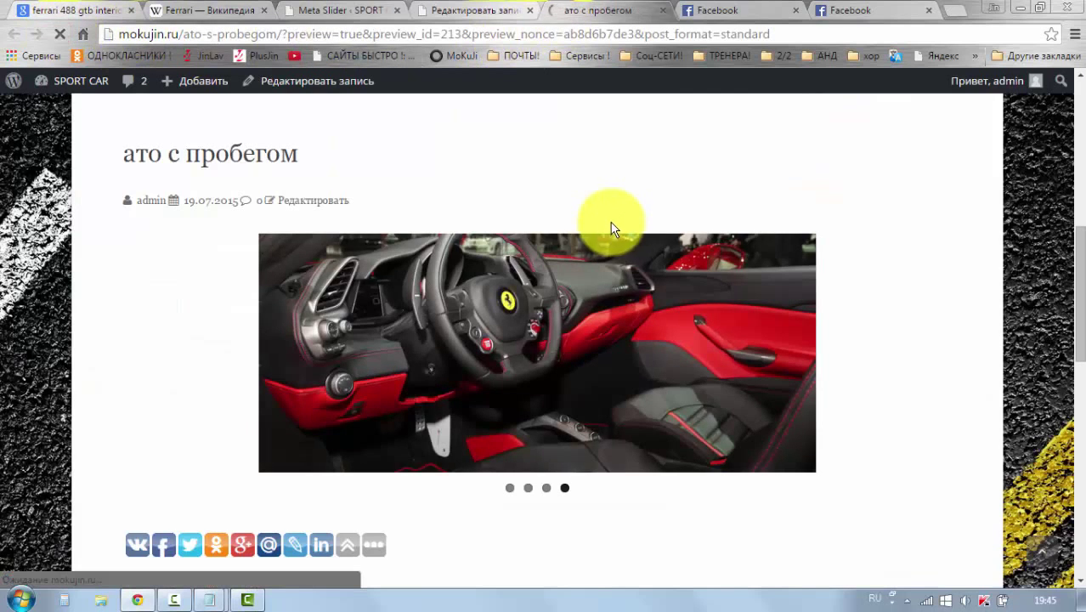
pyautogui.scroll(-1, 981, 283)
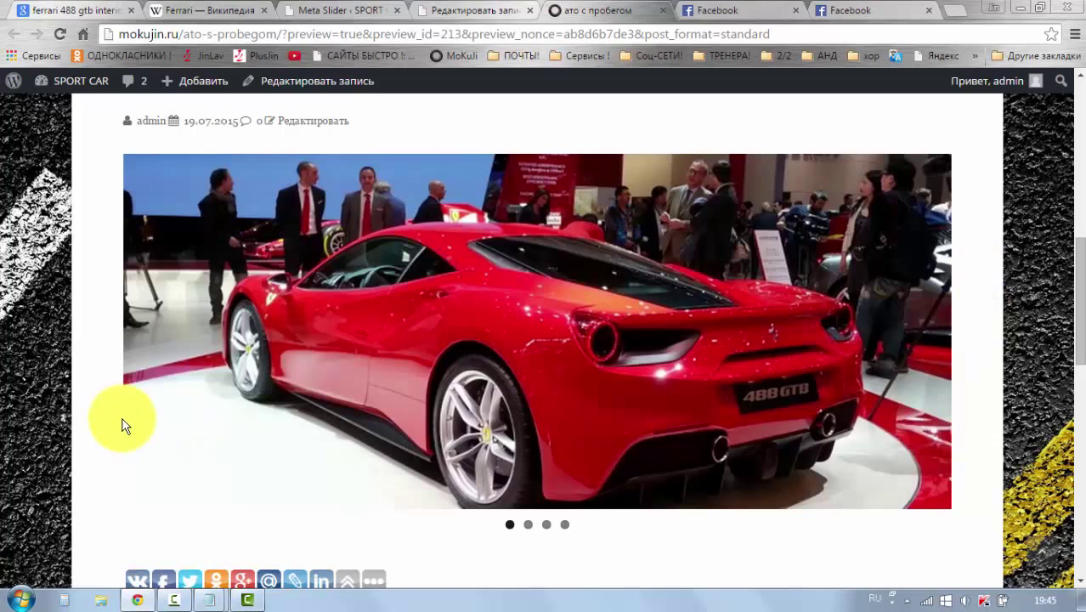
# - Test the previous and next arrows of the full-width slideshow in the post preview by moving through the Ferrari slides
pyautogui.click(940, 335)
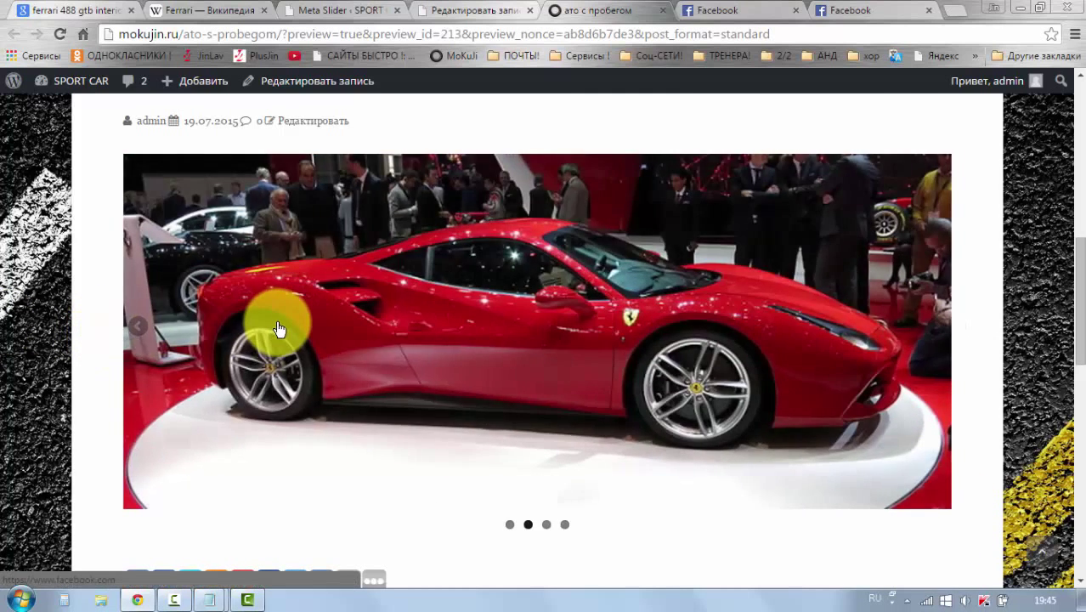
pyautogui.click(133, 338)
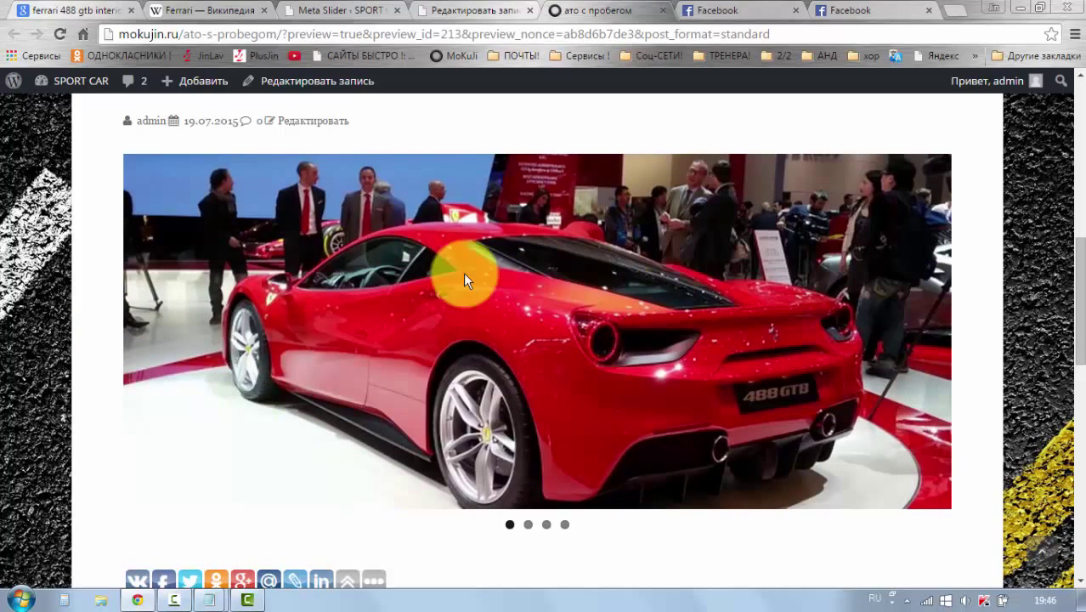
pyautogui.click(935, 333)
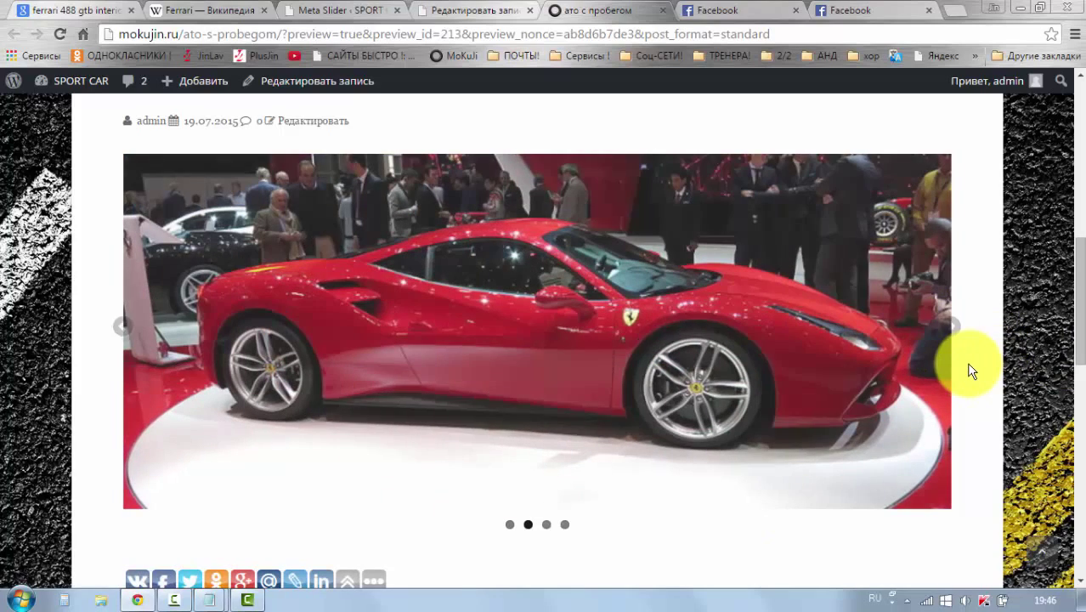
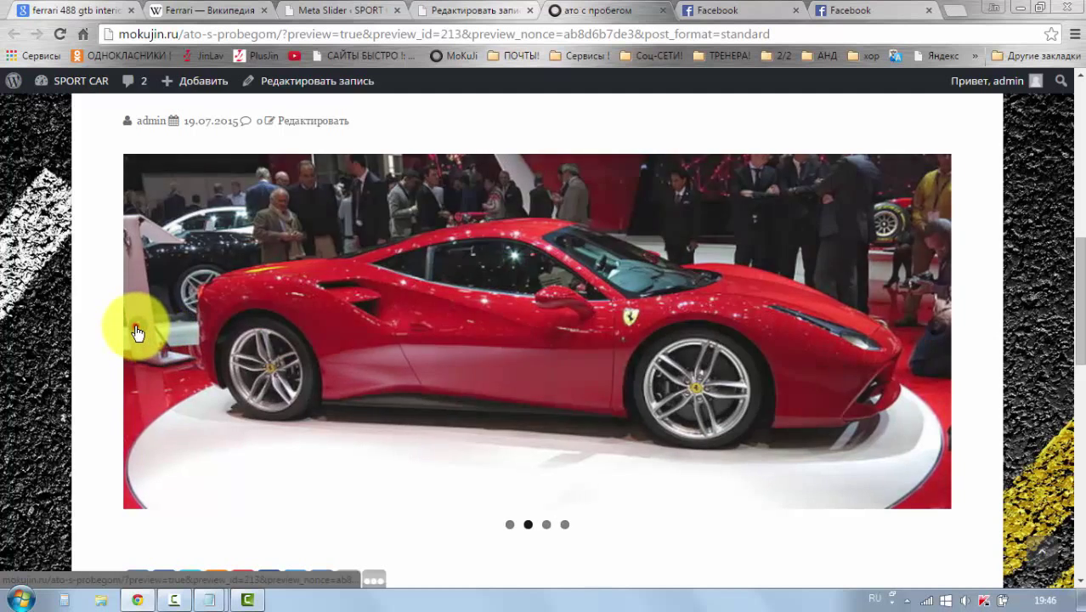
pyautogui.click(138, 331)
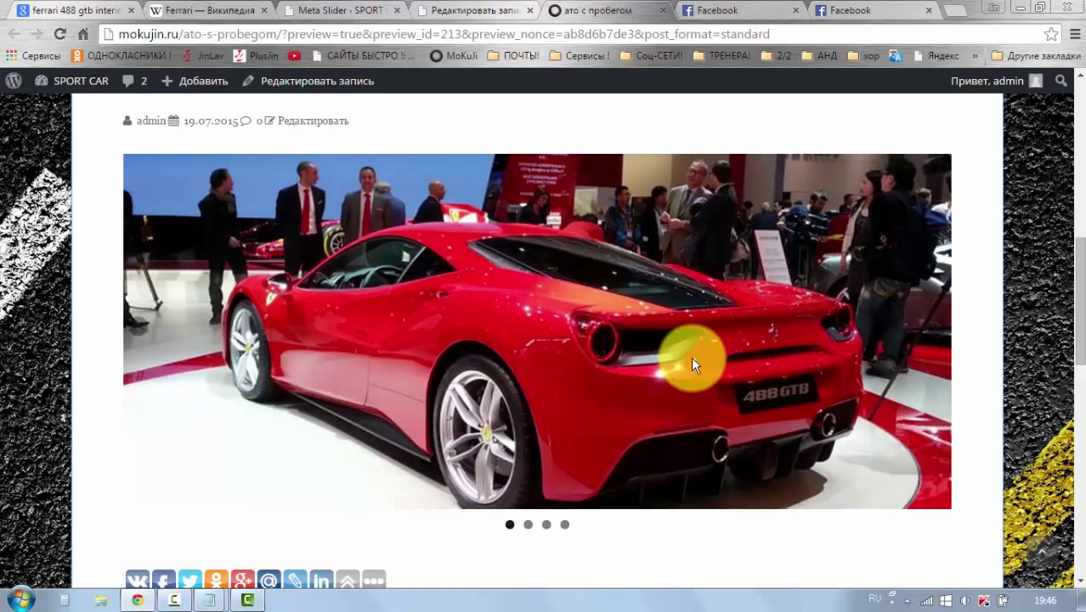
pyautogui.click(935, 337)
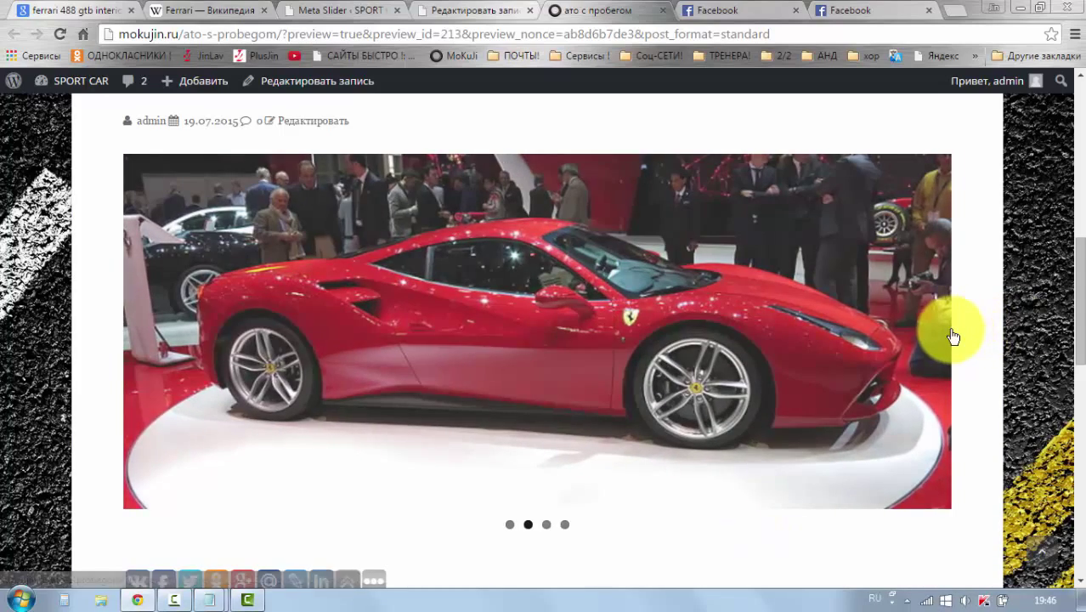
pyautogui.click(937, 332)
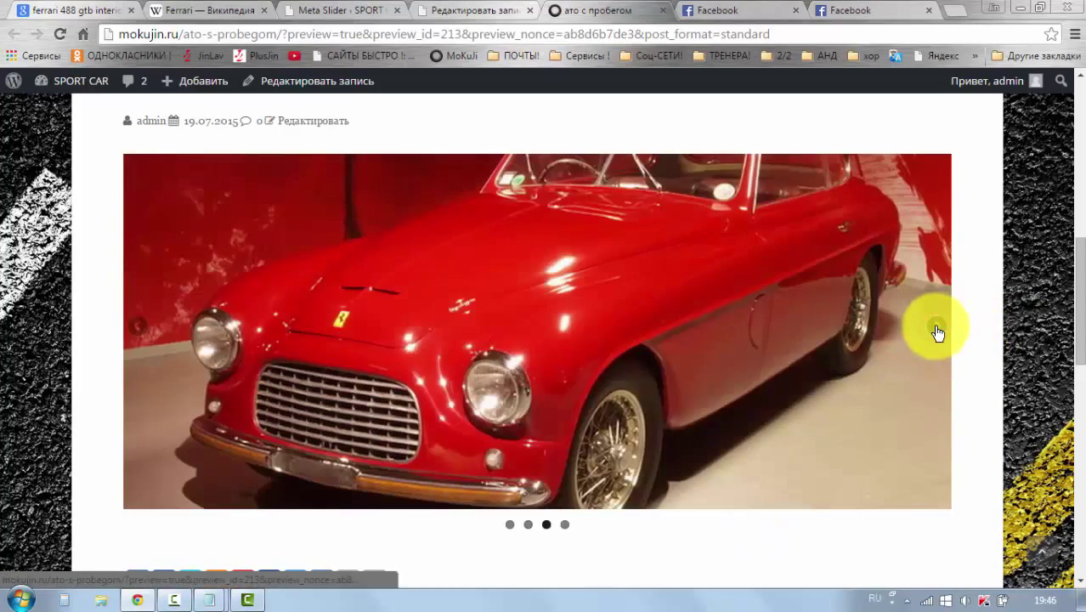
pyautogui.click(937, 332)
pyautogui.click(937, 332)
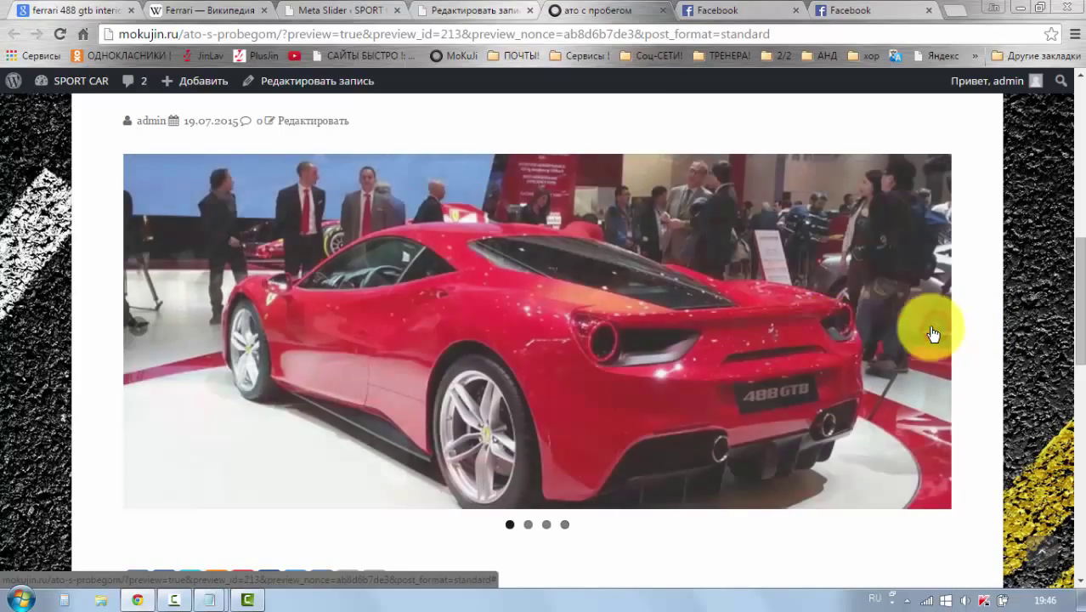
# - Return to the Авто 01 slideshow in Meta Slider and look over its complete settings and slide list
pyautogui.click(324, 9)
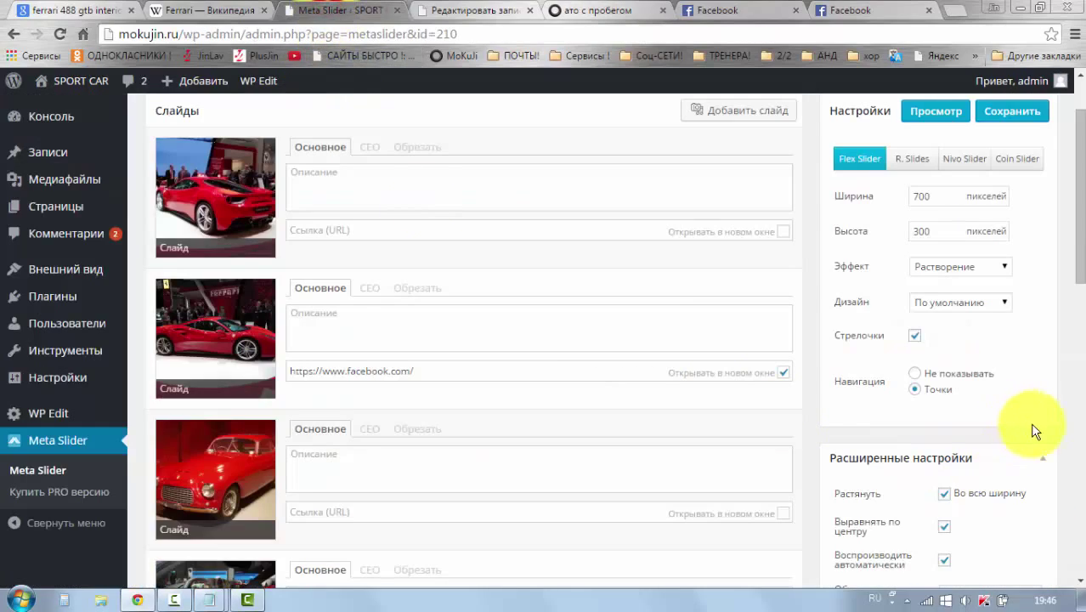
pyautogui.scroll(-10, 1043, 438)
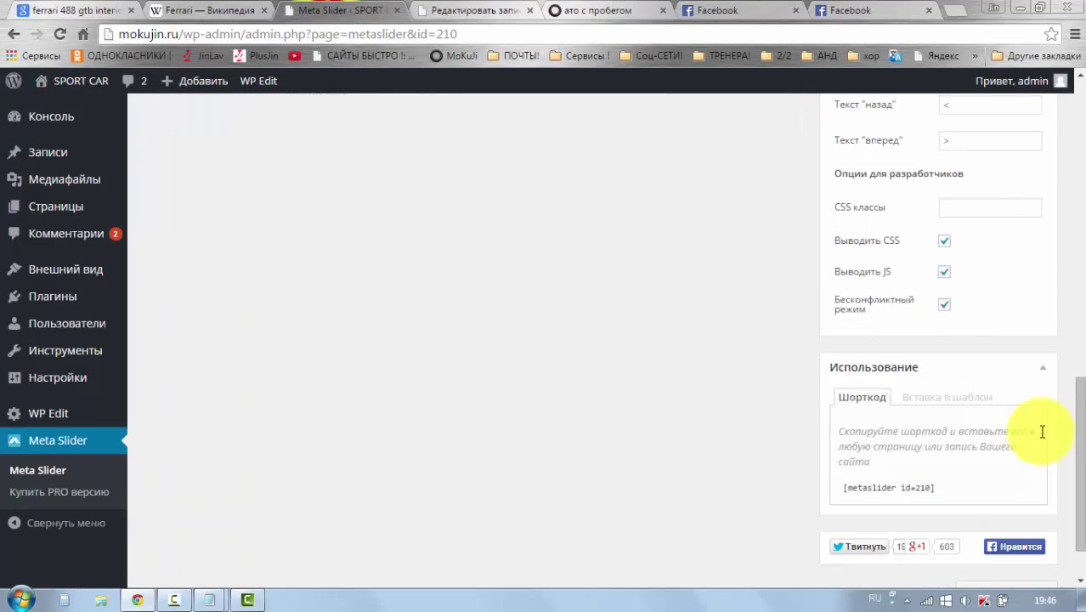
pyautogui.scroll(10, 1043, 439)
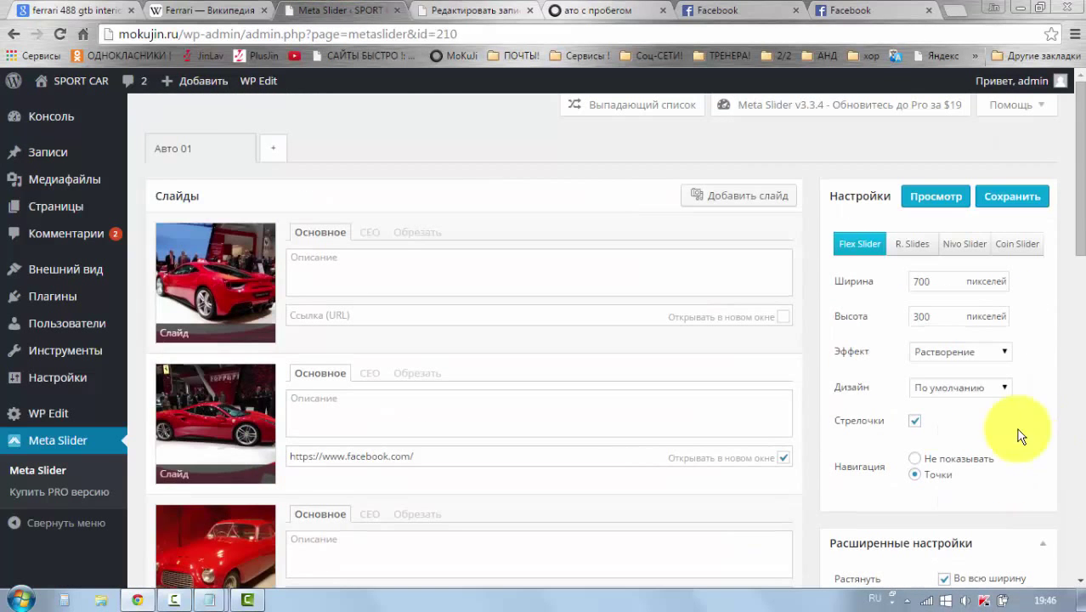
pyautogui.scroll(-1, 509, 364)
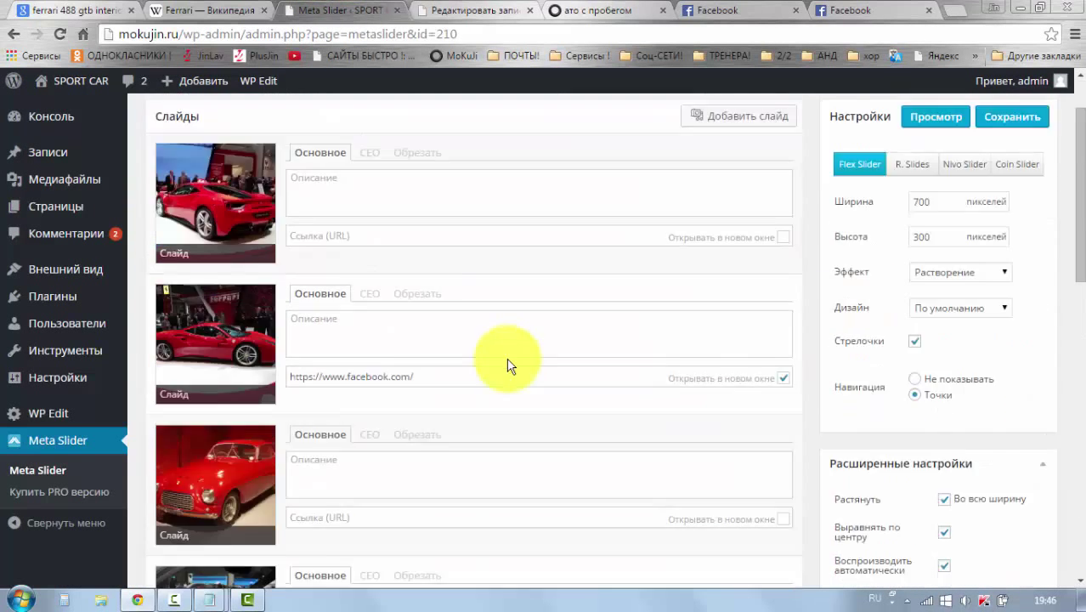
# - Look over the Авто 01 slide list with its descriptions and links alongside the slideshow settings
pyautogui.scroll(1, 348, 375)
pyautogui.scroll(-4, 514, 453)
pyautogui.scroll(4, 512, 376)
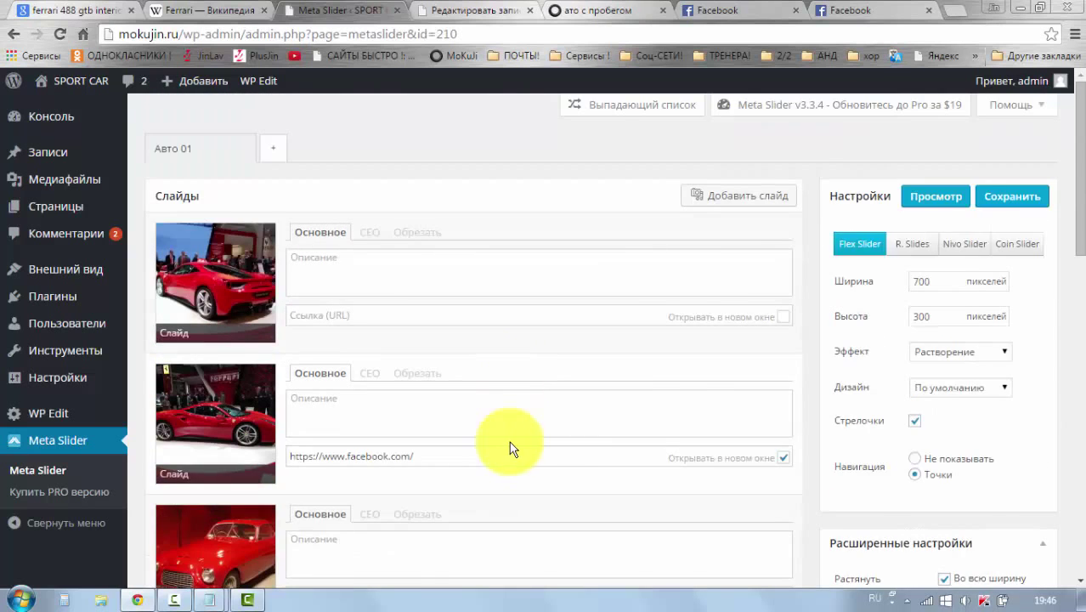
pyautogui.scroll(-1, 509, 441)
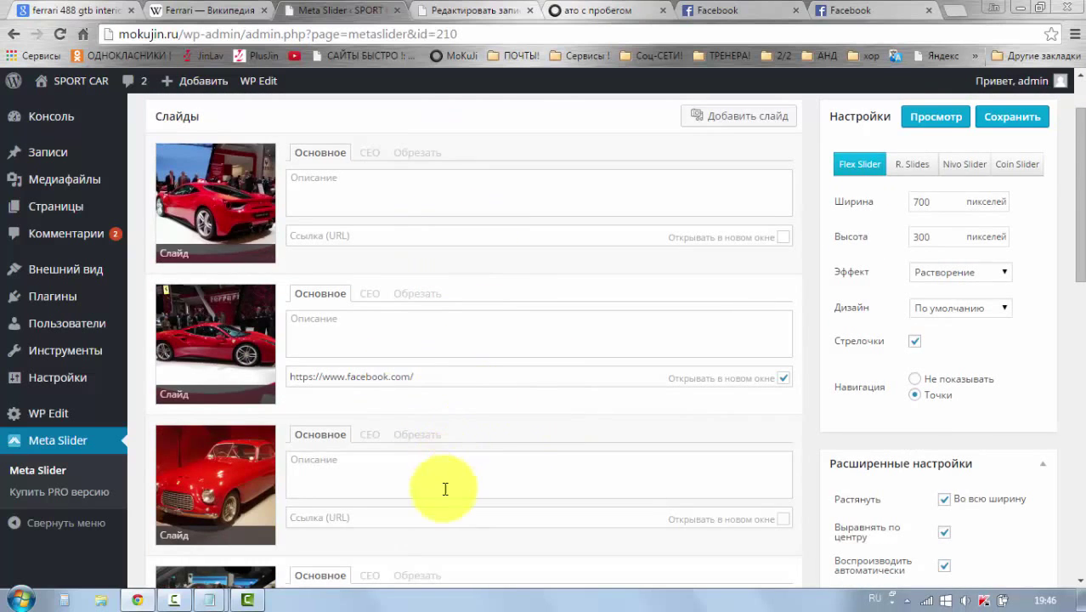
pyautogui.click(440, 533)
pyautogui.scroll(1, 453, 487)
pyautogui.scroll(-1, 454, 488)
pyautogui.scroll(-3, 457, 487)
pyautogui.scroll(4, 461, 497)
# - Examine the crop position choices (Обрезать) of the first slide, leave them as they are and return to its main fields (Основное)
pyautogui.click(412, 233)
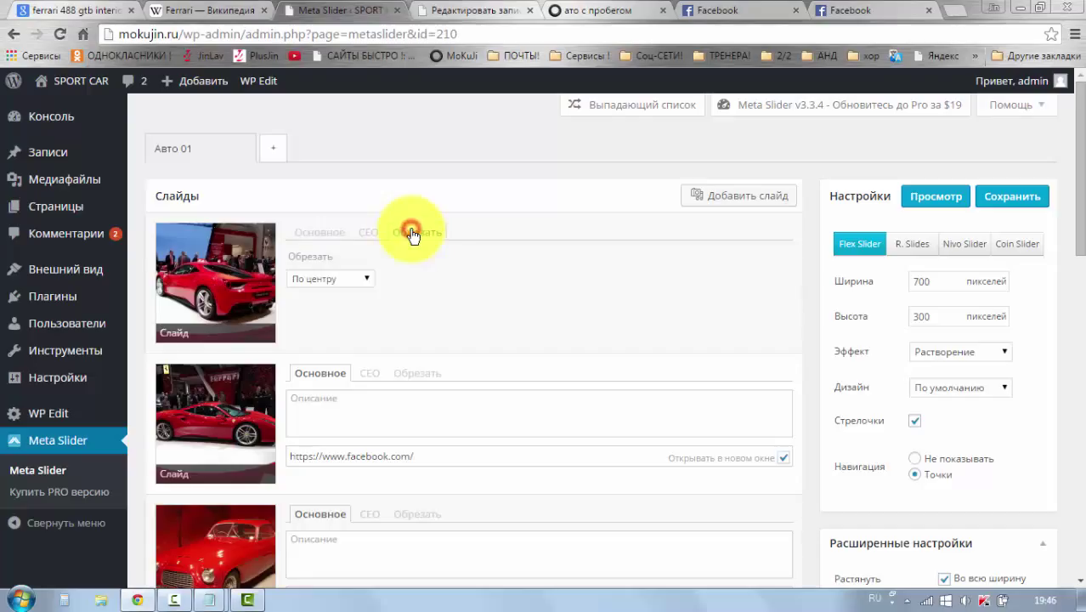
pyautogui.click(365, 280)
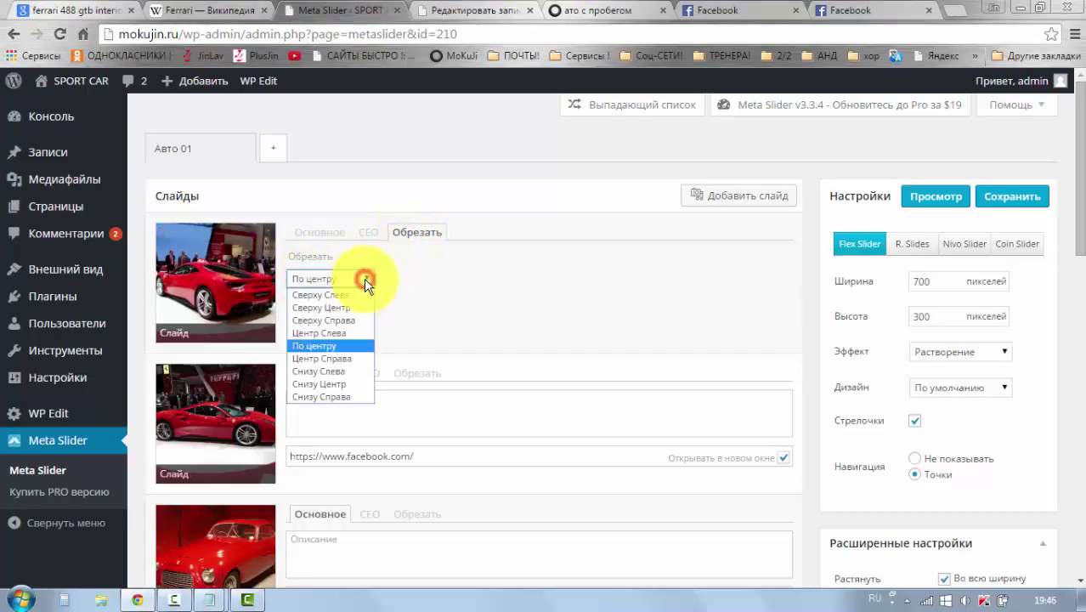
pyautogui.click(427, 301)
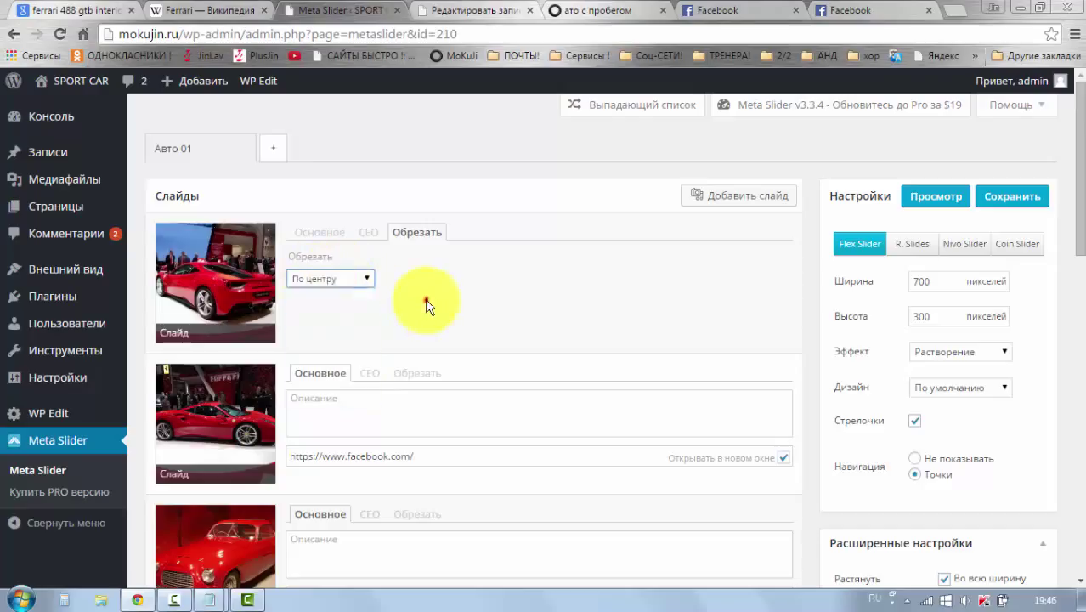
pyautogui.click(322, 232)
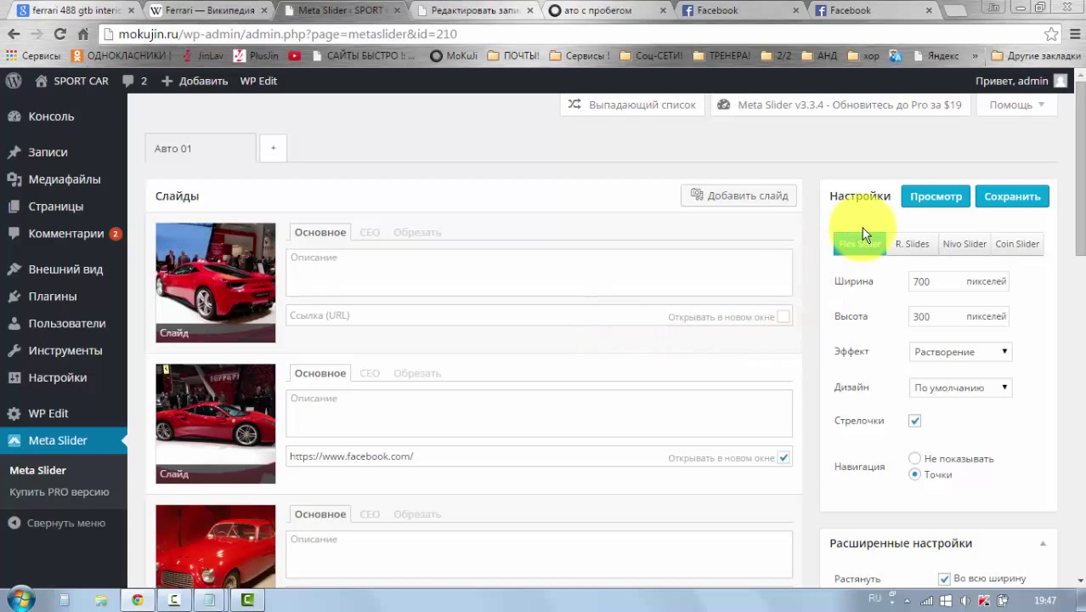
# - Change the slideshow type to R. Slides without full-width stretching (Во всю ширину), save it and reload the post preview
pyautogui.scroll(-15, 844, 453)
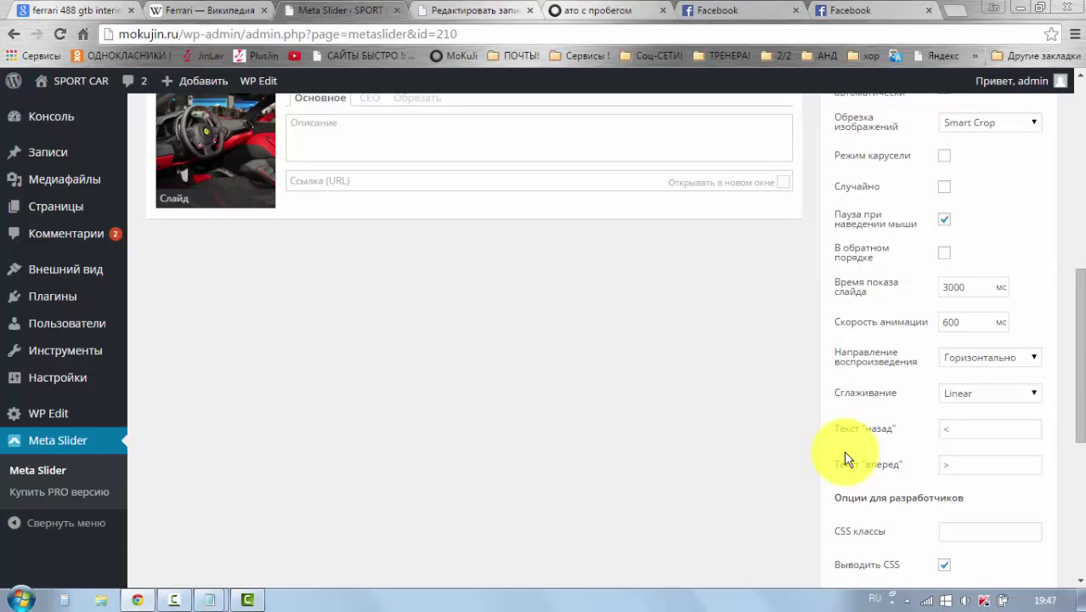
pyautogui.scroll(15, 843, 450)
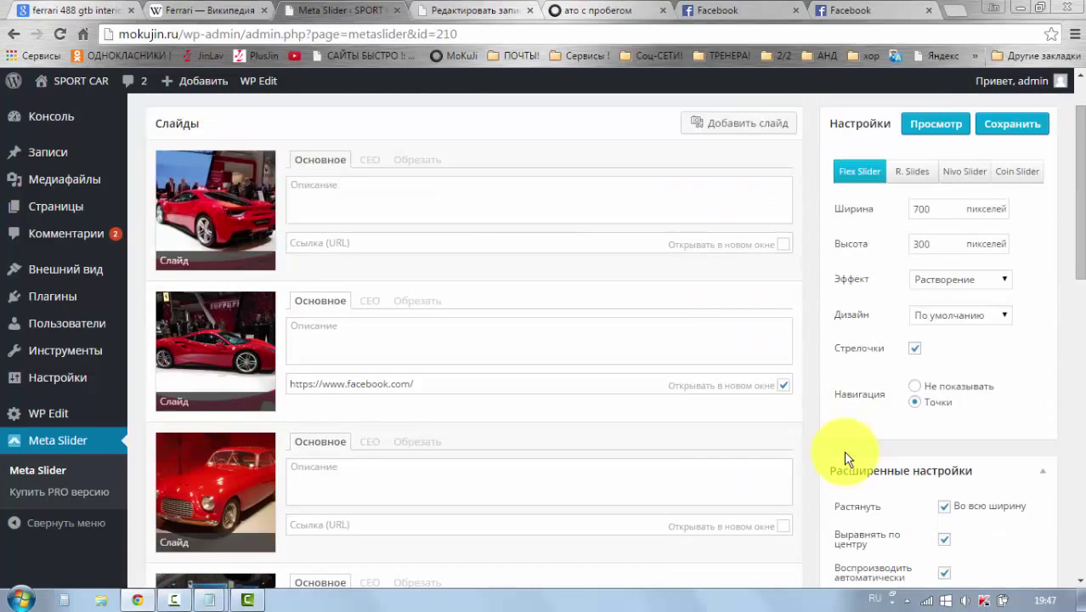
pyautogui.click(914, 174)
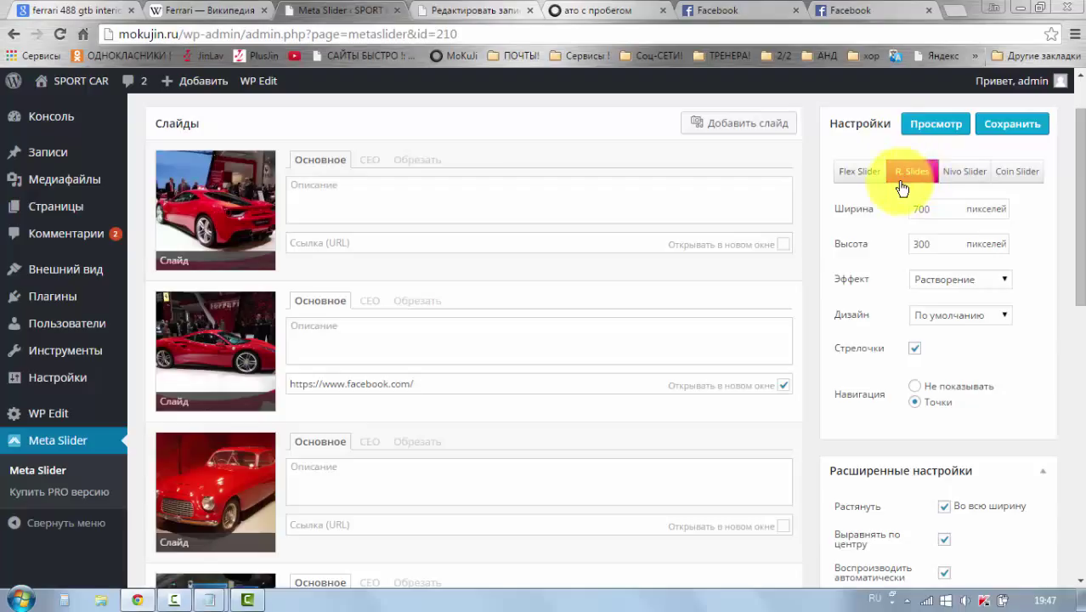
pyautogui.click(945, 508)
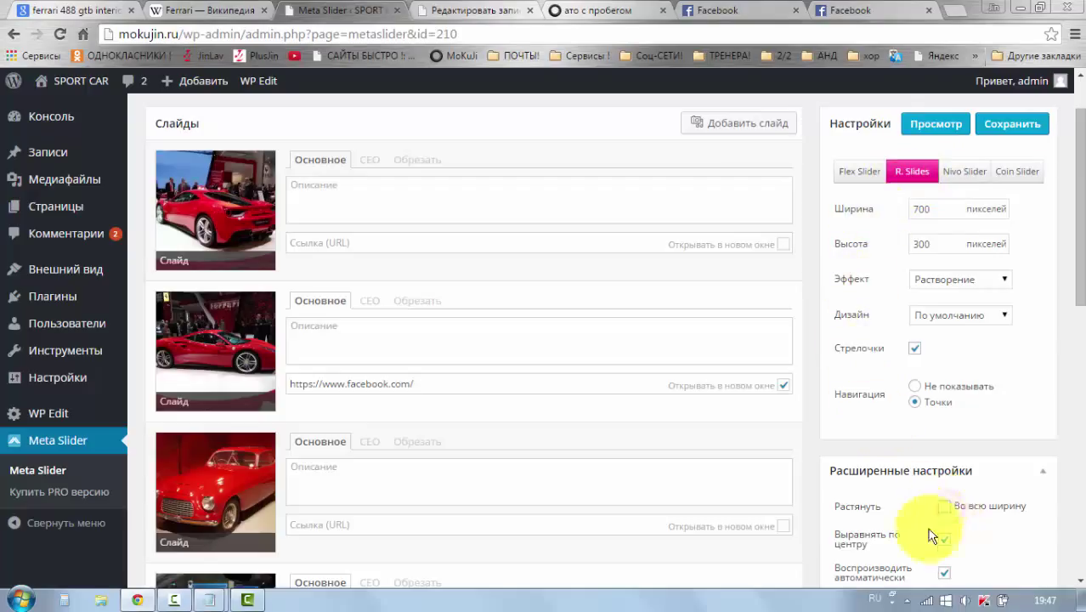
pyautogui.click(1008, 131)
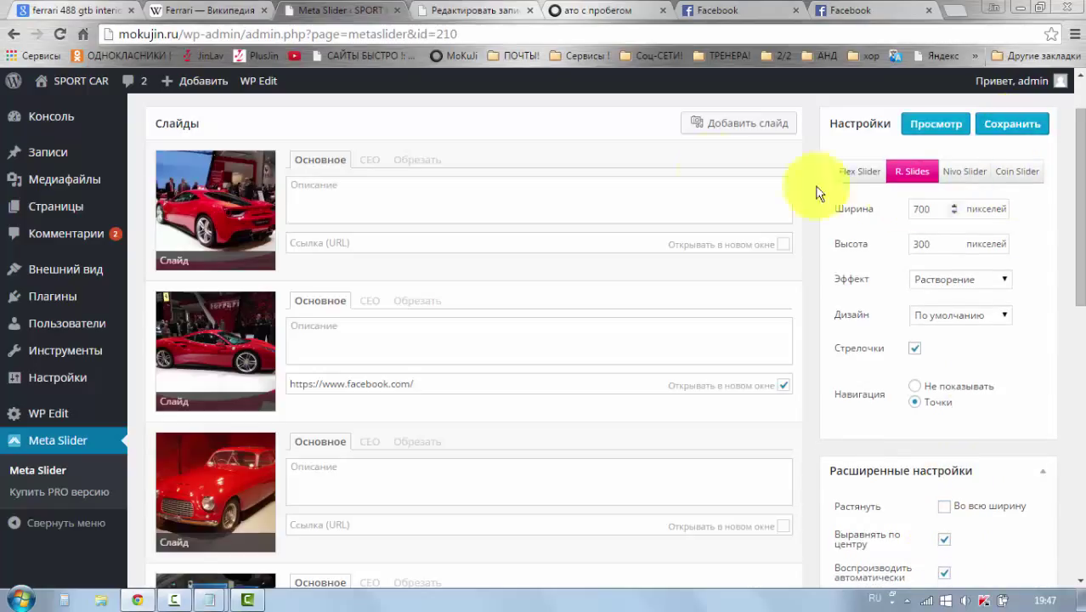
pyautogui.click(583, 19)
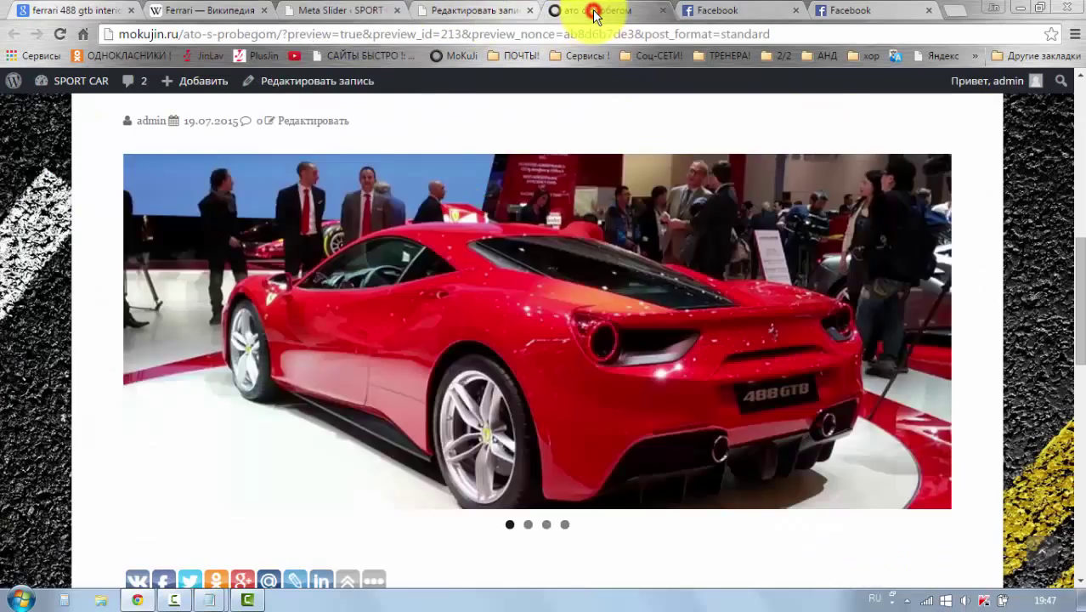
pyautogui.click(60, 34)
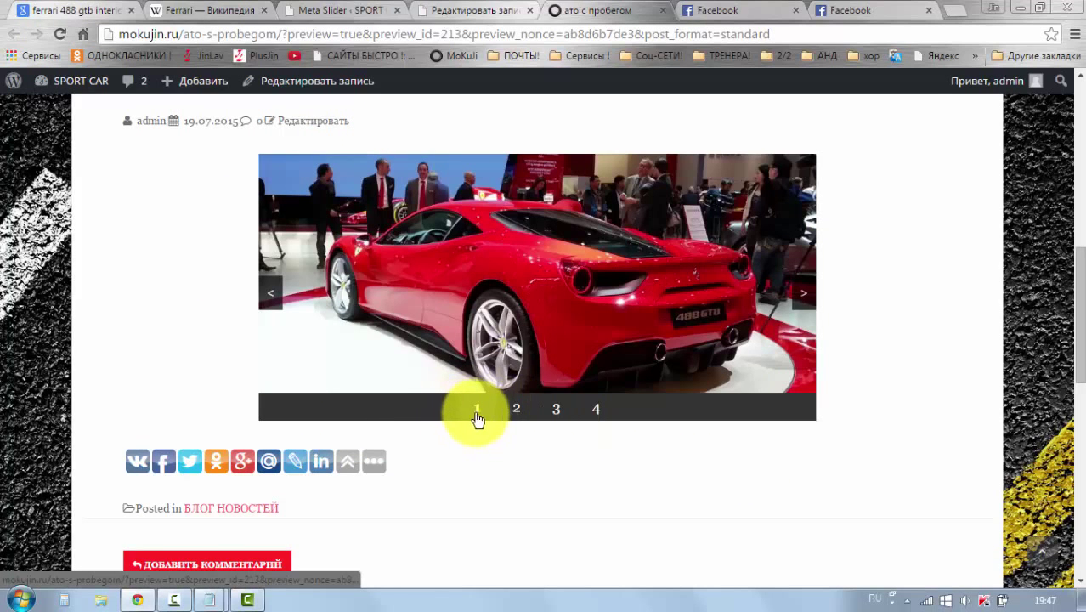
# - Test the numbered navigation in the post preview by jumping to slides 2, 3 and 4
pyautogui.click(517, 412)
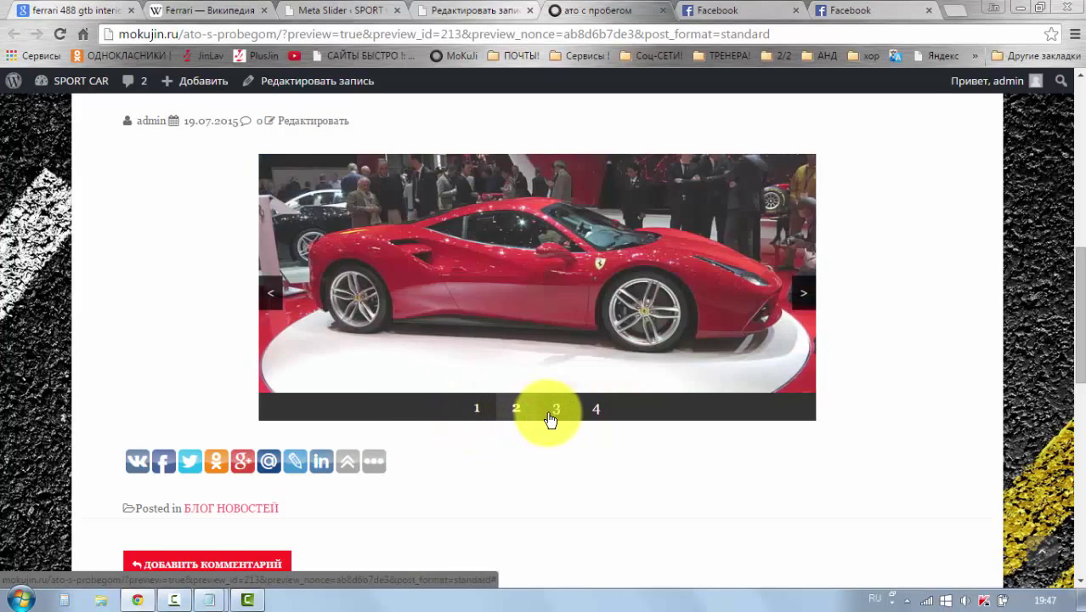
pyautogui.click(553, 415)
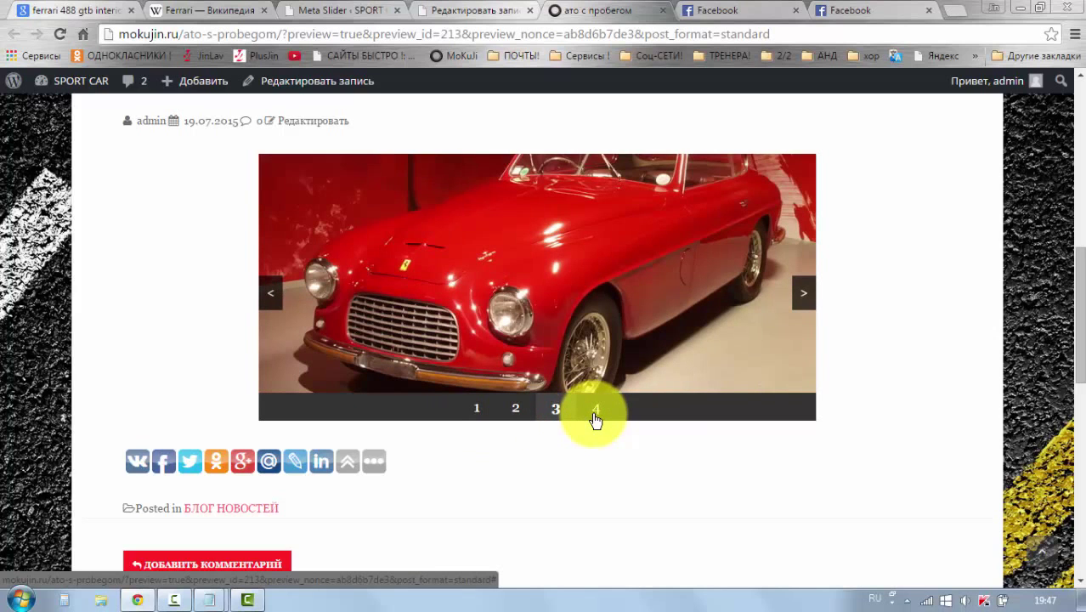
pyautogui.click(596, 415)
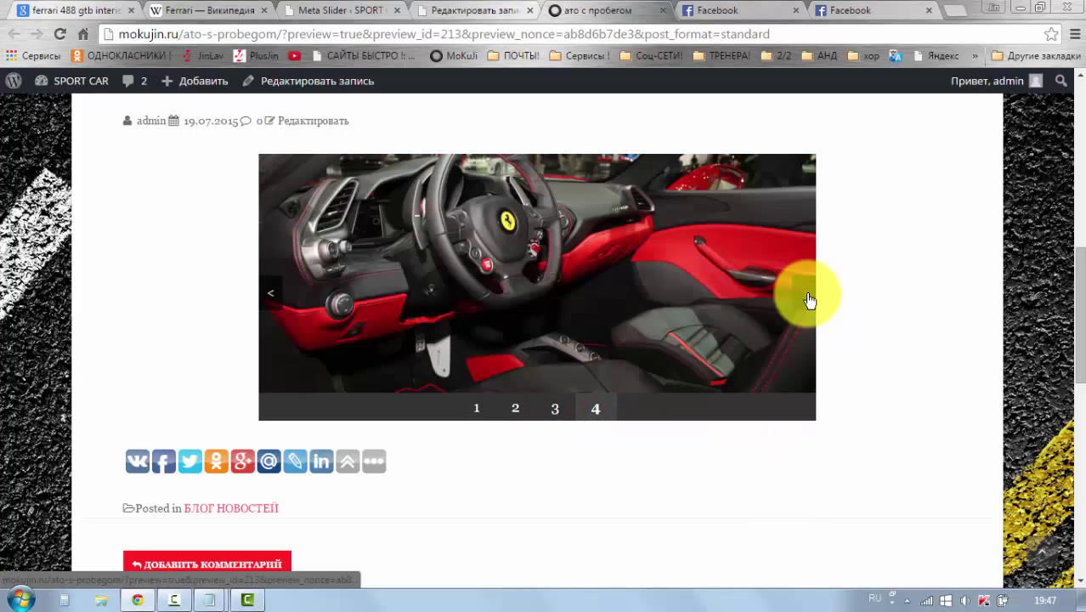
# - Change the slideshow type to Nivo Slider, save it and test the next arrow in the reloaded post preview
pyautogui.click(331, 12)
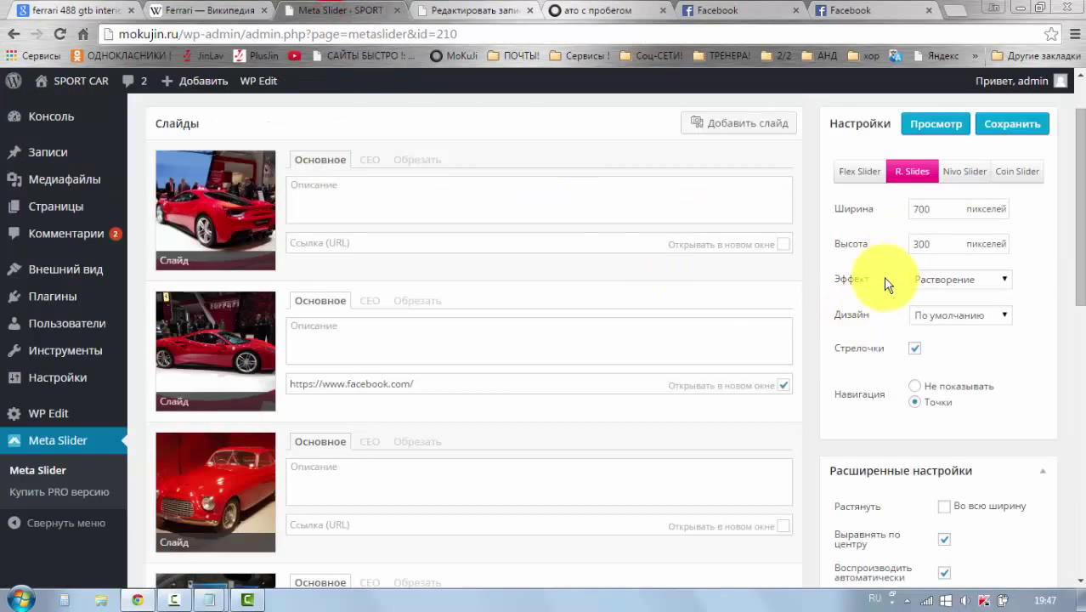
pyautogui.scroll(-1, 863, 337)
pyautogui.scroll(-1, 865, 337)
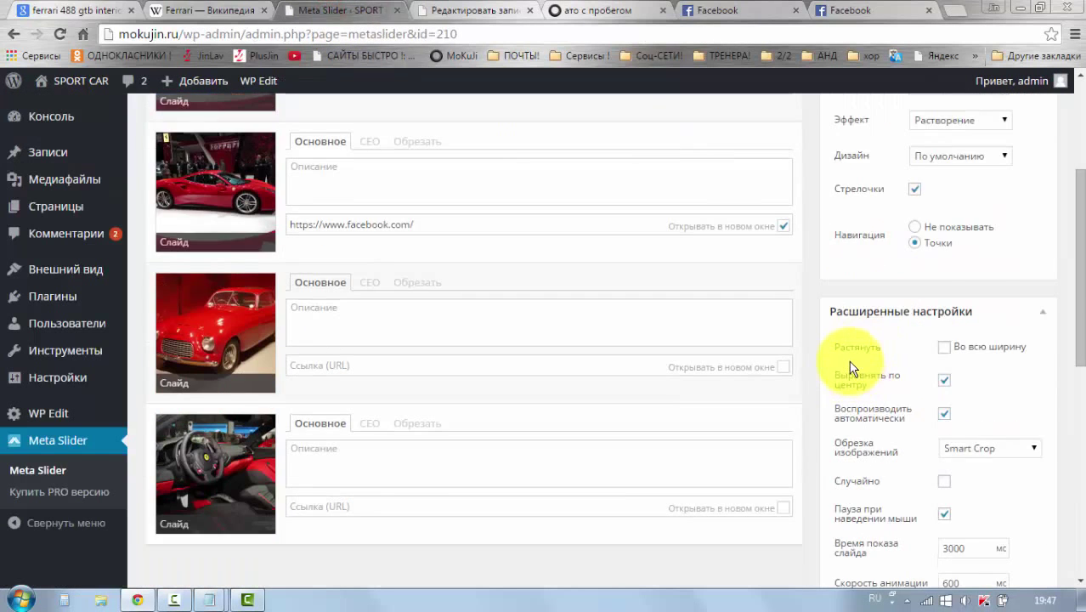
pyautogui.scroll(-5, 852, 366)
pyautogui.scroll(4, 854, 363)
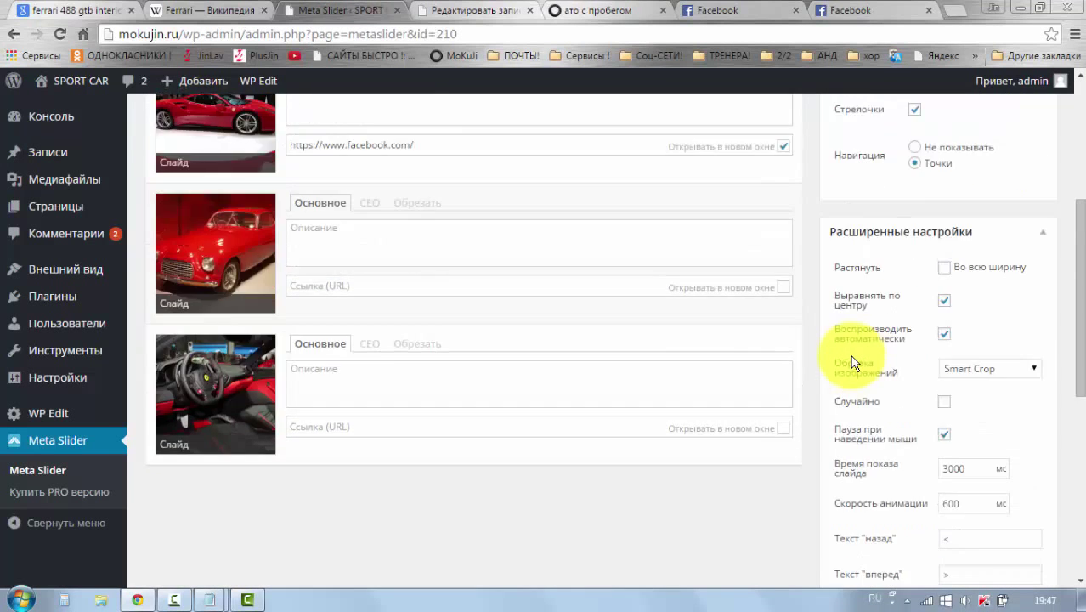
pyautogui.scroll(4, 854, 364)
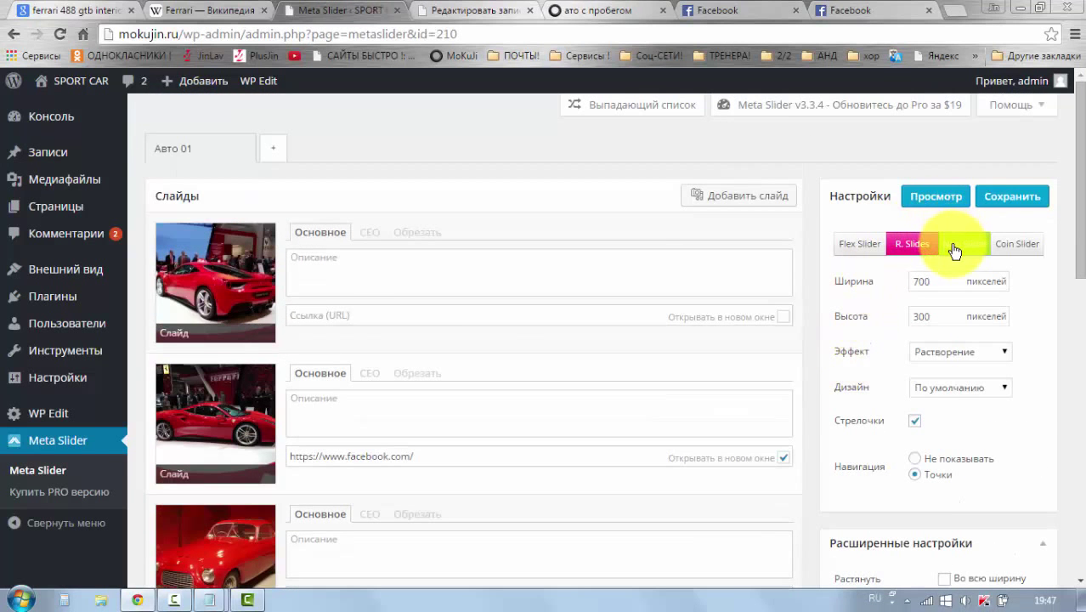
pyautogui.click(1000, 203)
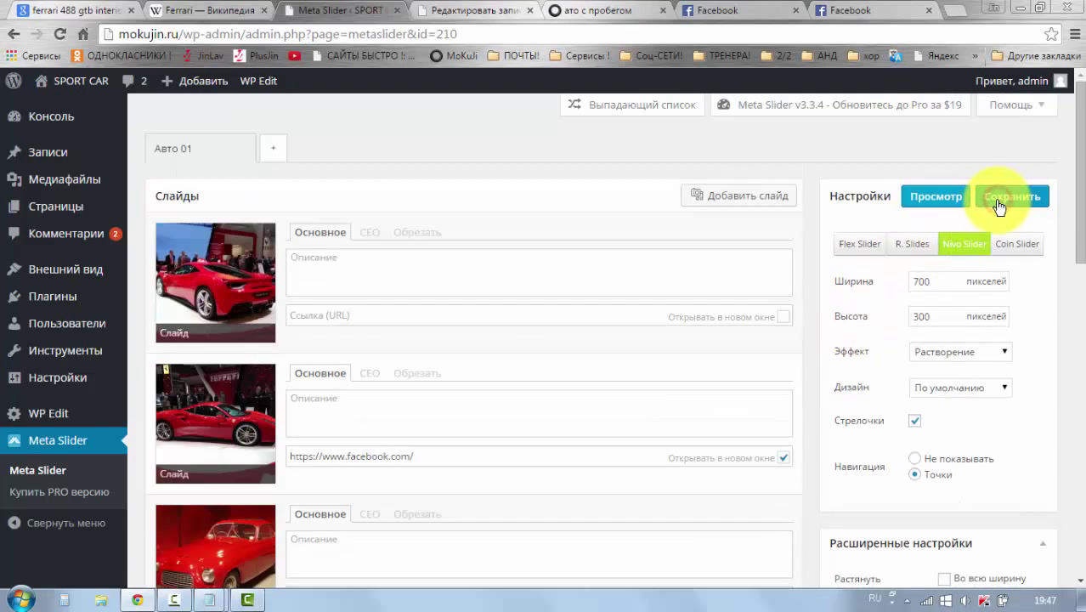
pyautogui.click(591, 9)
pyautogui.click(60, 34)
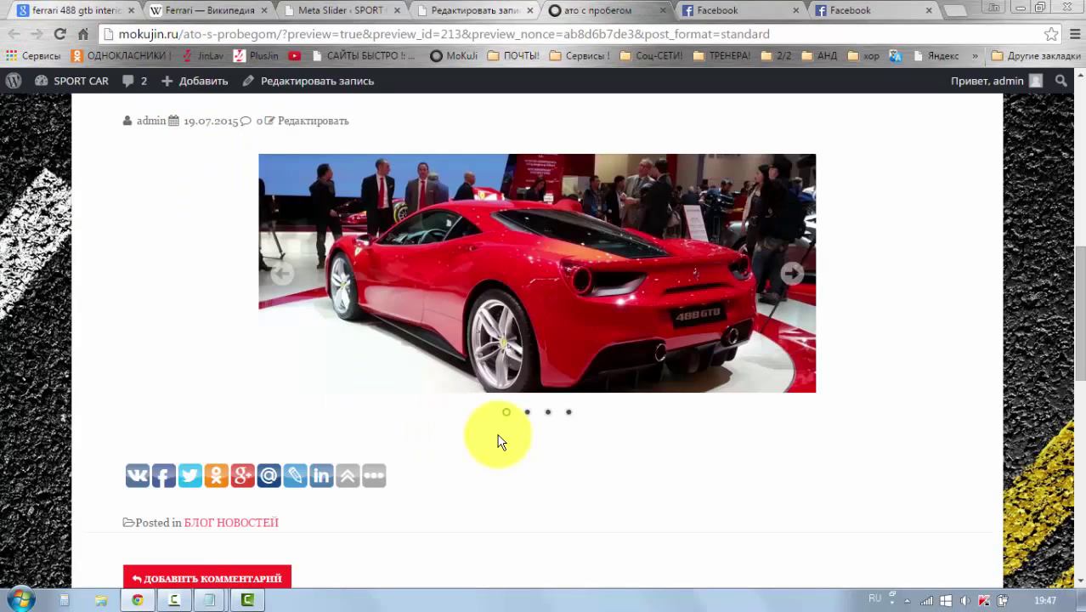
pyautogui.click(793, 285)
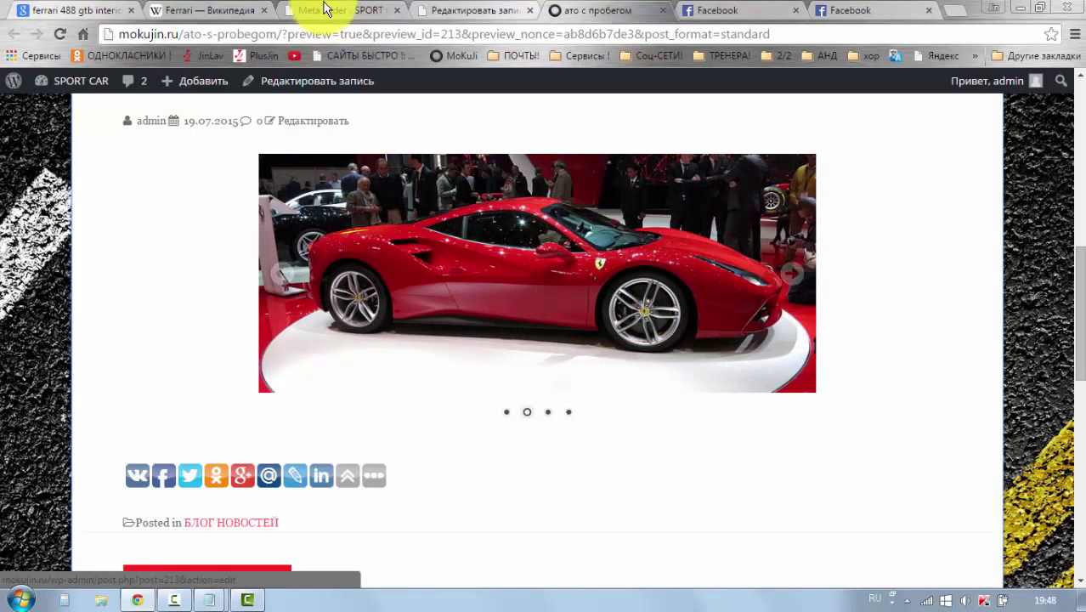
# - Change the slideshow type to Coin Slider, save it and reload the post preview
pyautogui.click(325, 9)
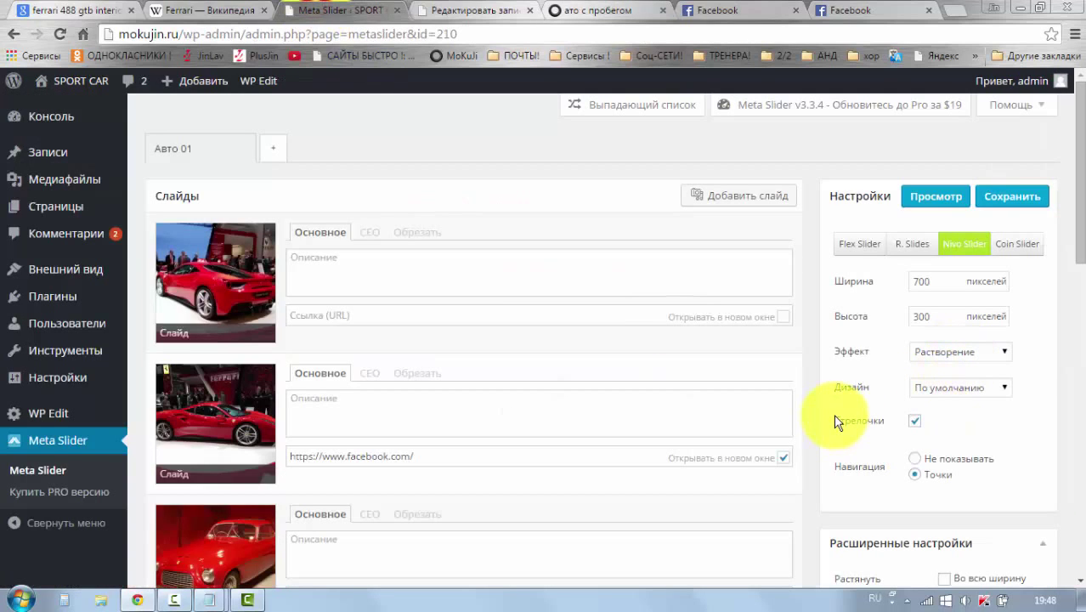
pyautogui.click(1017, 245)
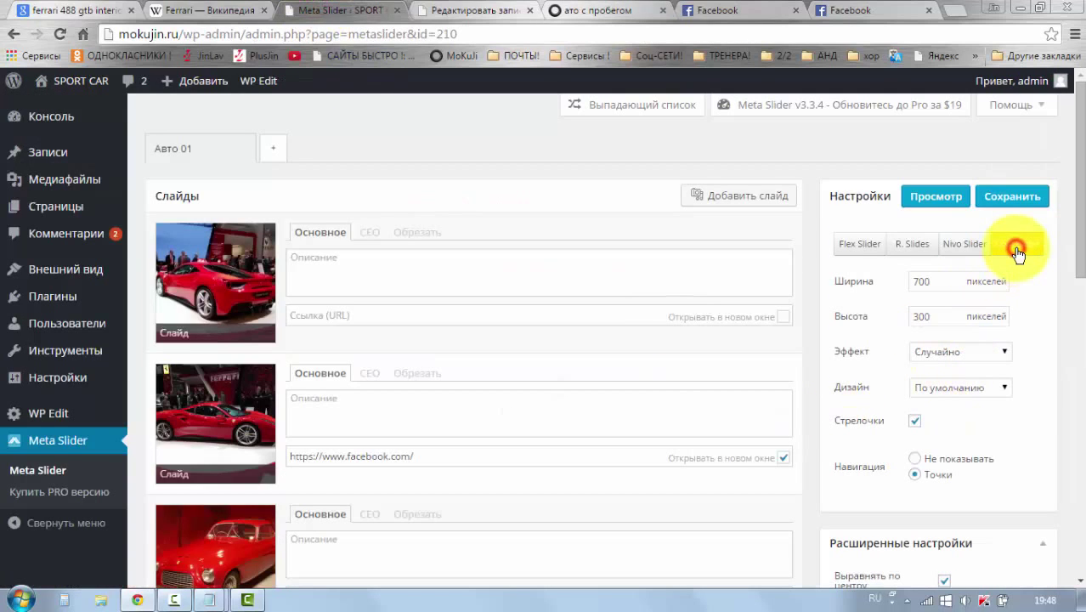
pyautogui.click(1008, 200)
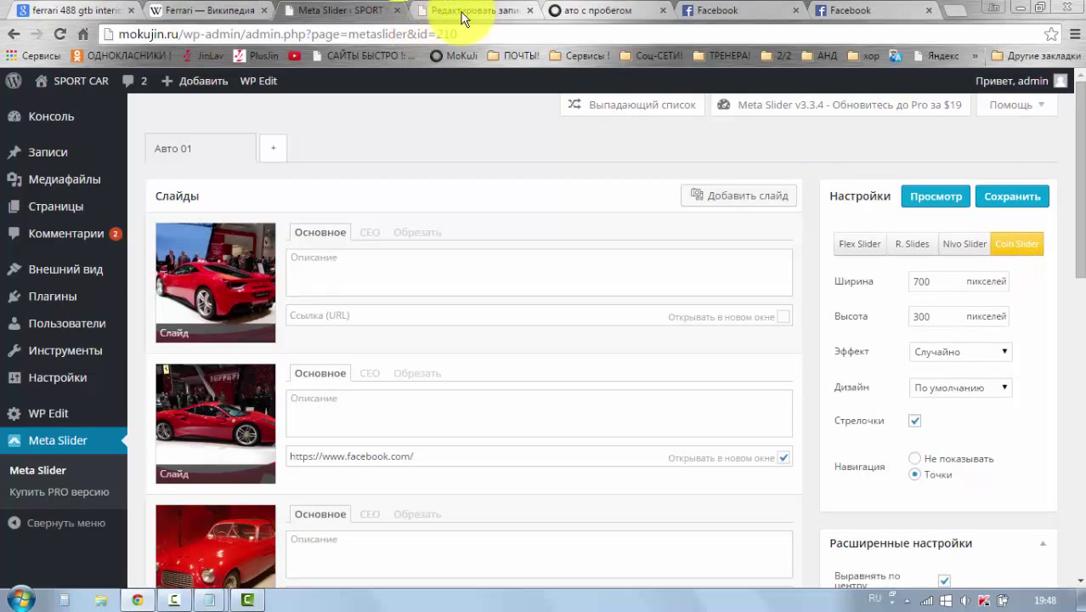
pyautogui.click(564, 11)
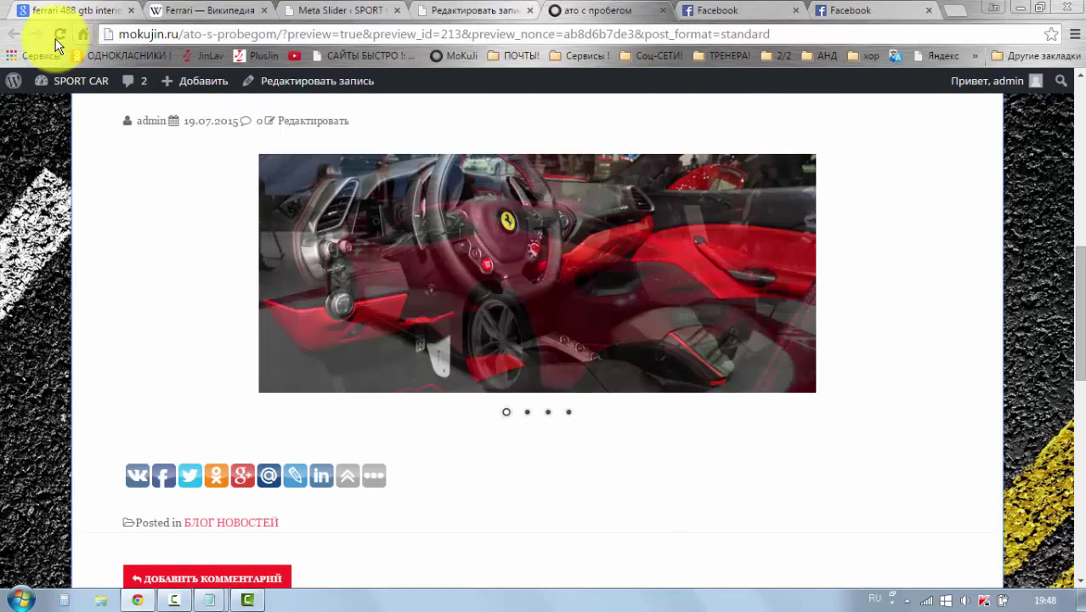
pyautogui.click(56, 36)
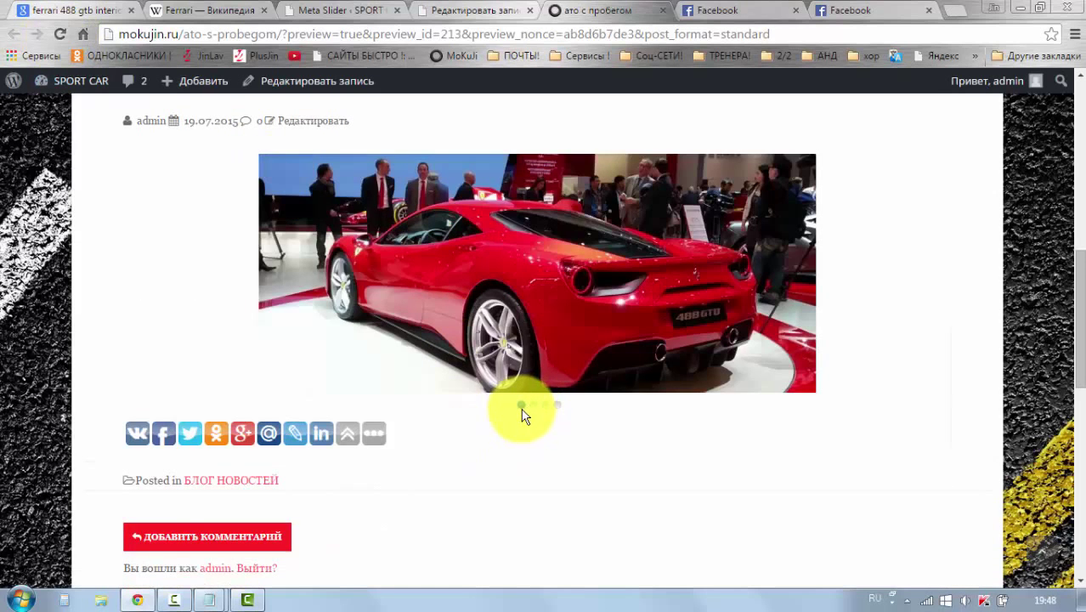
# - Back in the Meta Slider settings, choose Flex Slider with the Скольжение effect and check which other effects it offers
pyautogui.click(323, 10)
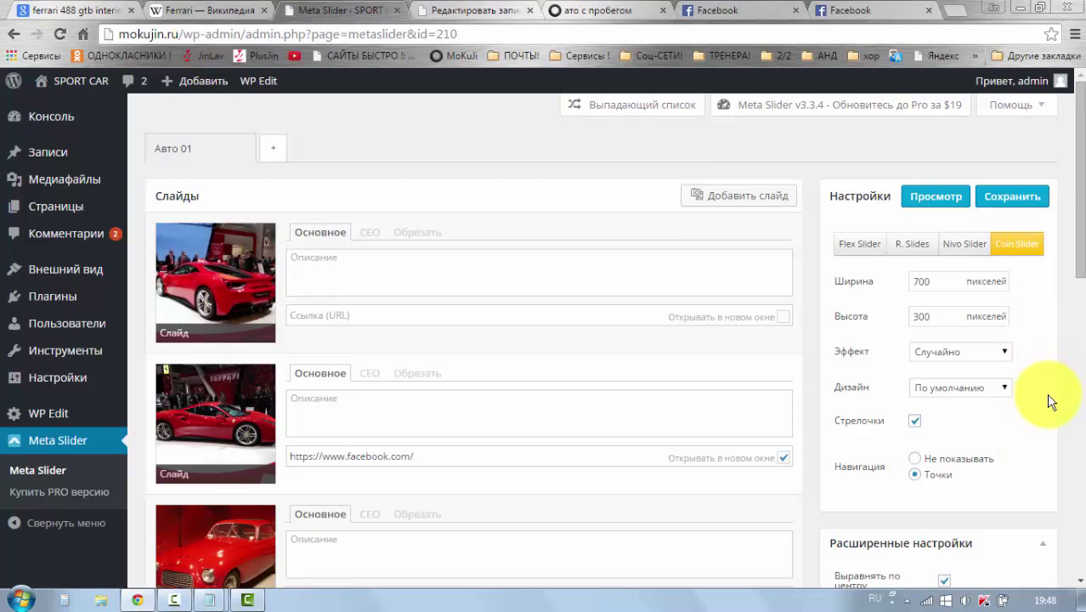
pyautogui.scroll(-1, 1050, 400)
pyautogui.scroll(1, 1050, 400)
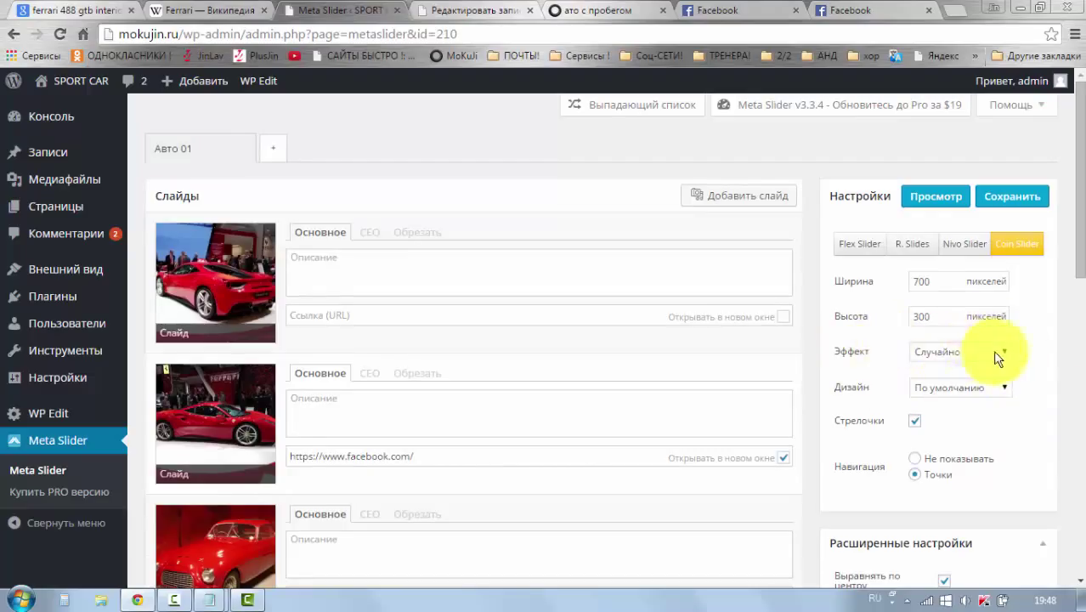
pyautogui.click(860, 248)
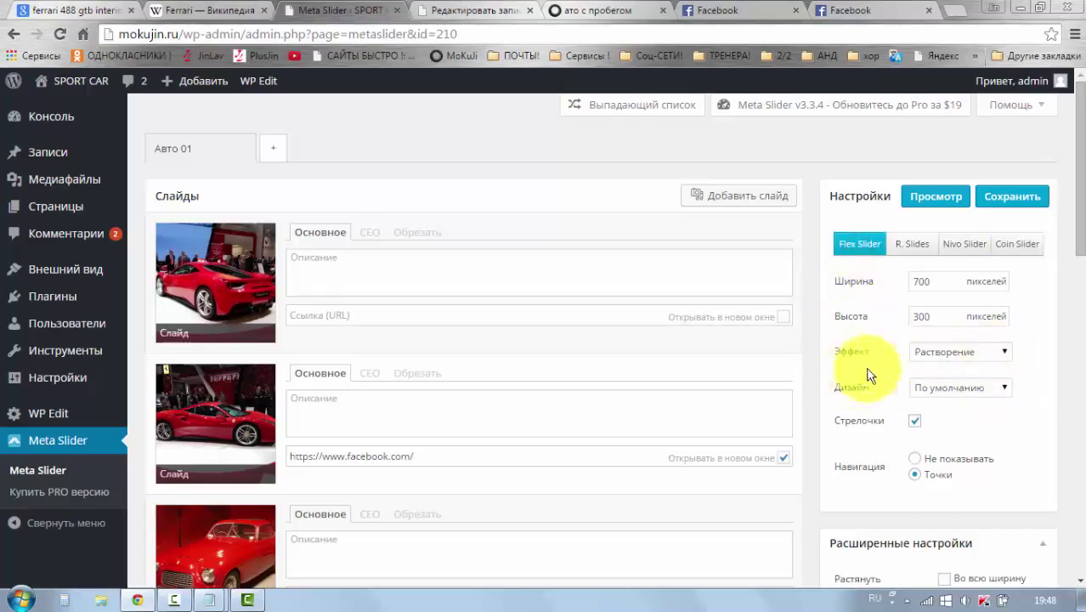
pyautogui.click(1008, 352)
pyautogui.click(969, 333)
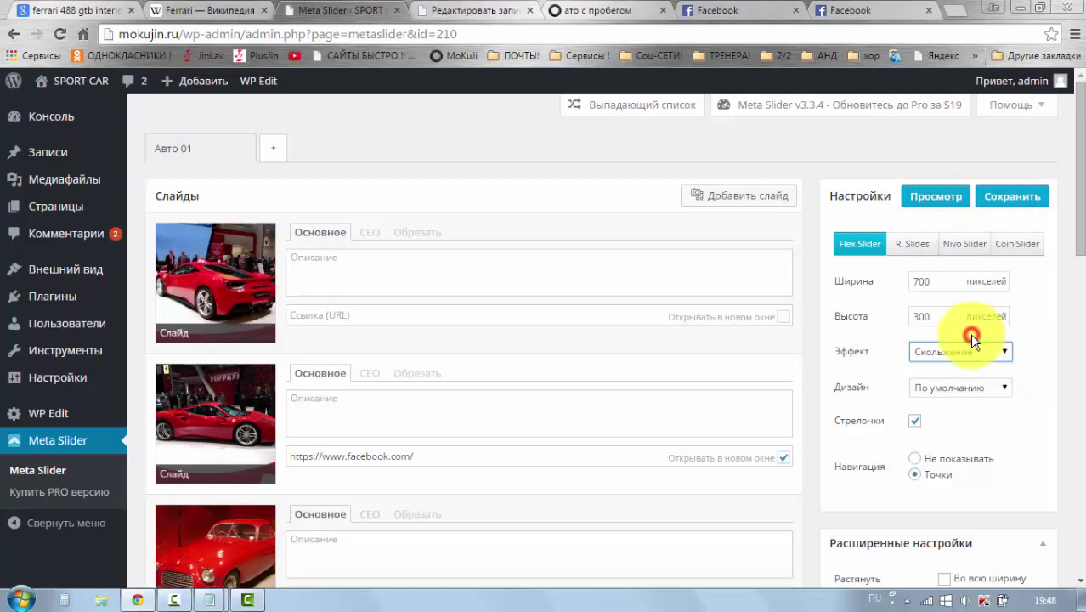
pyautogui.click(1005, 349)
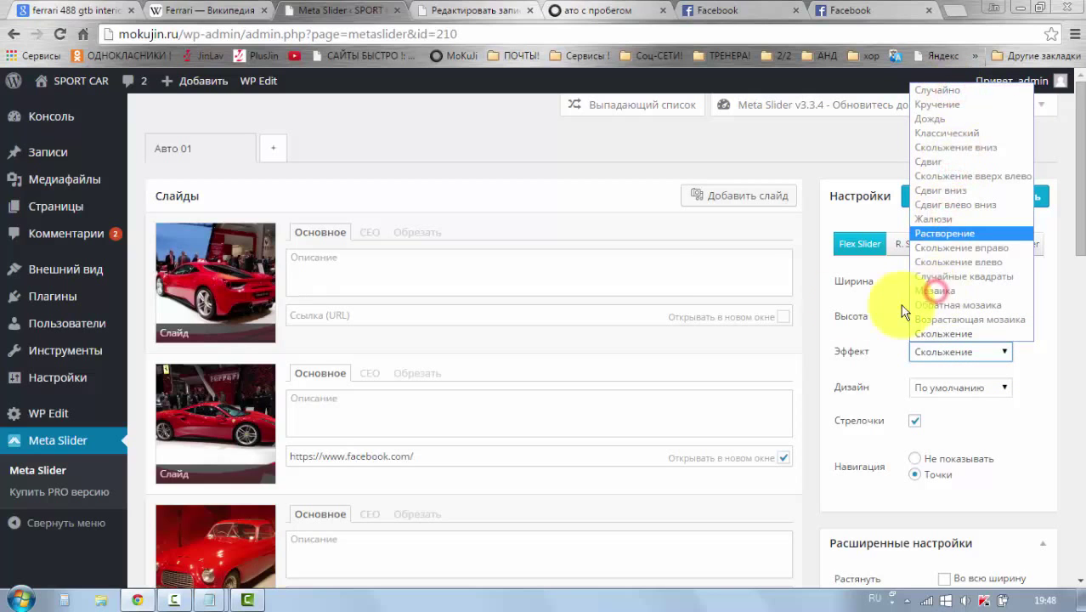
pyautogui.click(1042, 358)
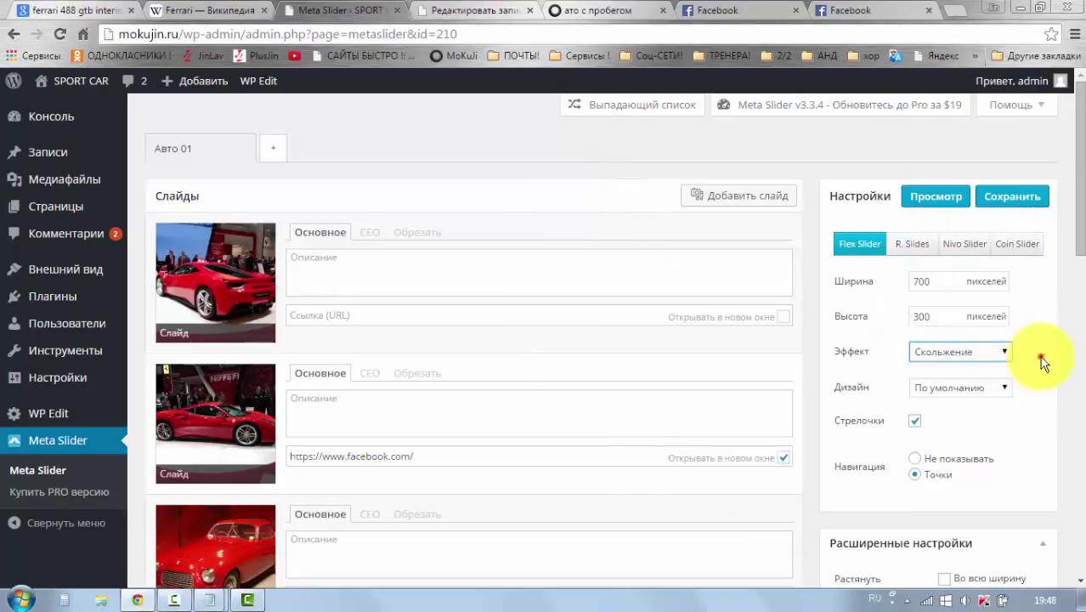
# - Switch the slideshow type to R. Slides and check which effects it offers
pyautogui.click(914, 246)
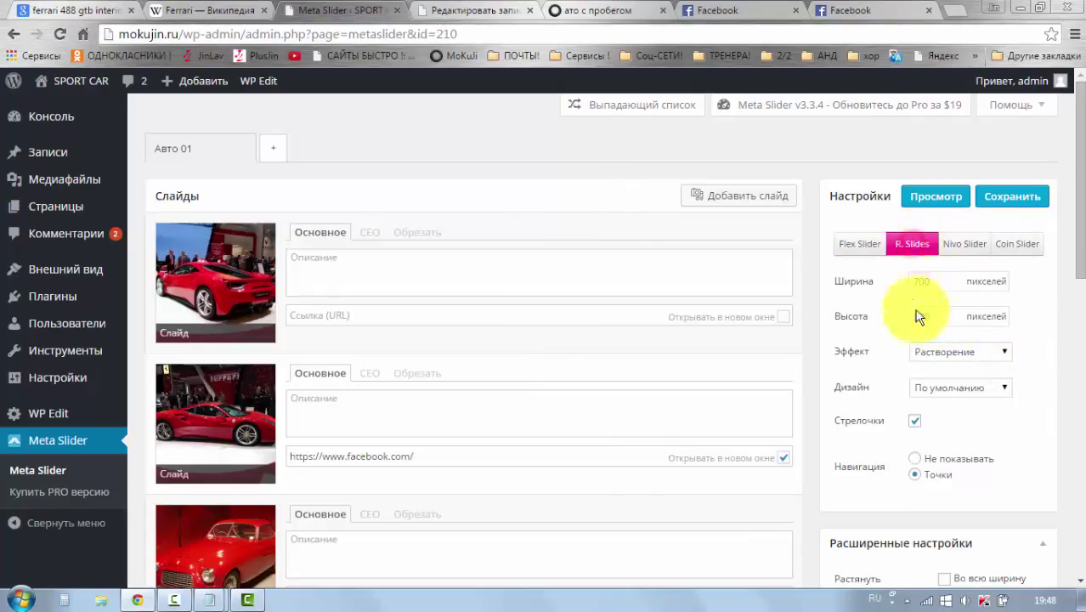
pyautogui.click(1005, 351)
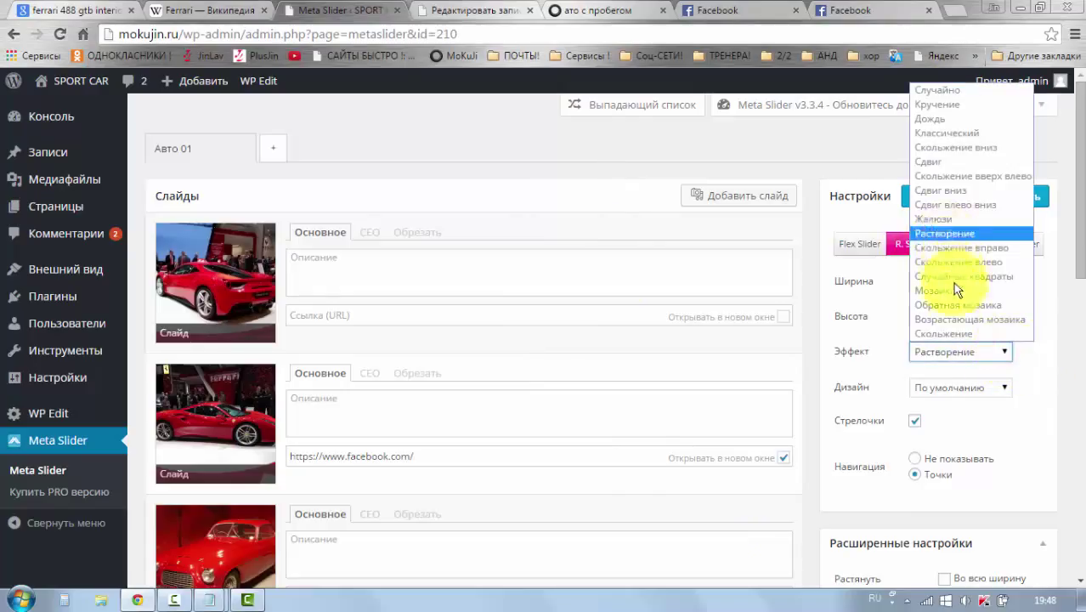
pyautogui.click(1023, 356)
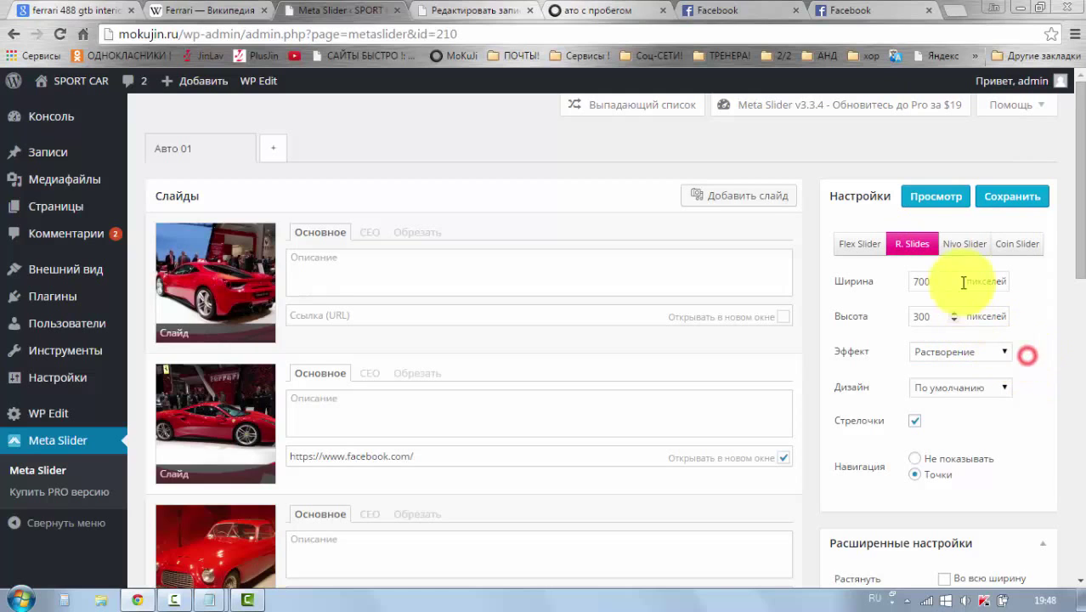
# - Change the slideshow to Nivo Slider with the Сдвиг effect, save it and check the transition in the reloaded post preview
pyautogui.click(971, 246)
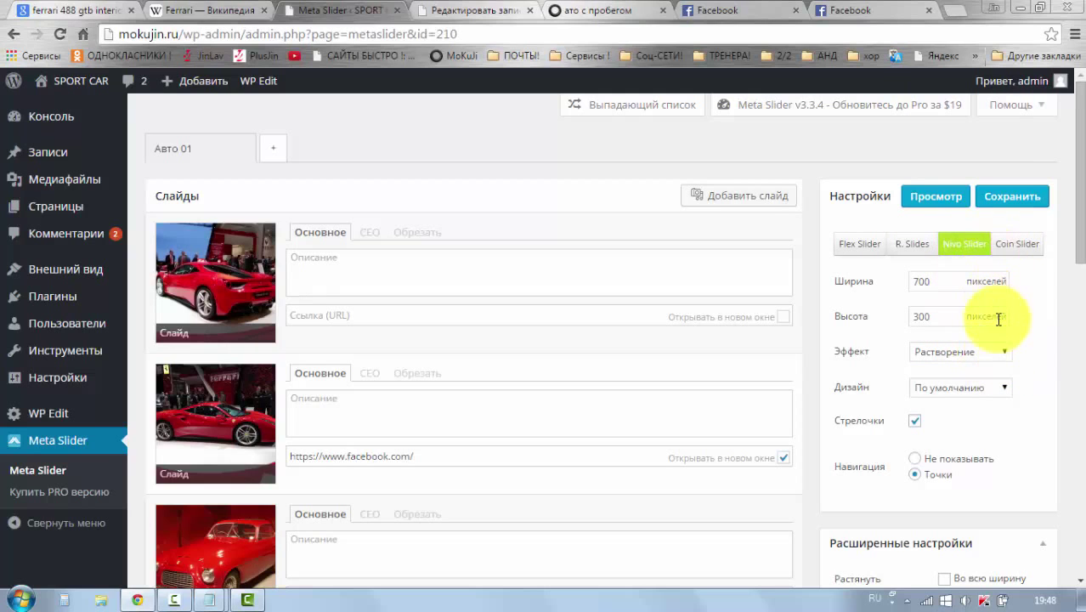
pyautogui.click(1005, 350)
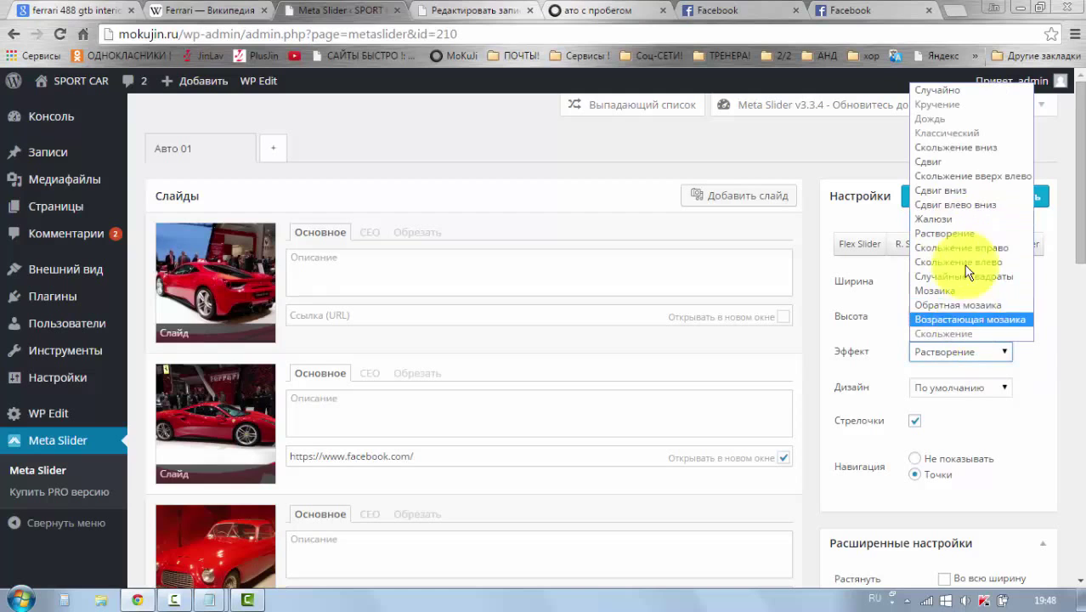
pyautogui.click(943, 163)
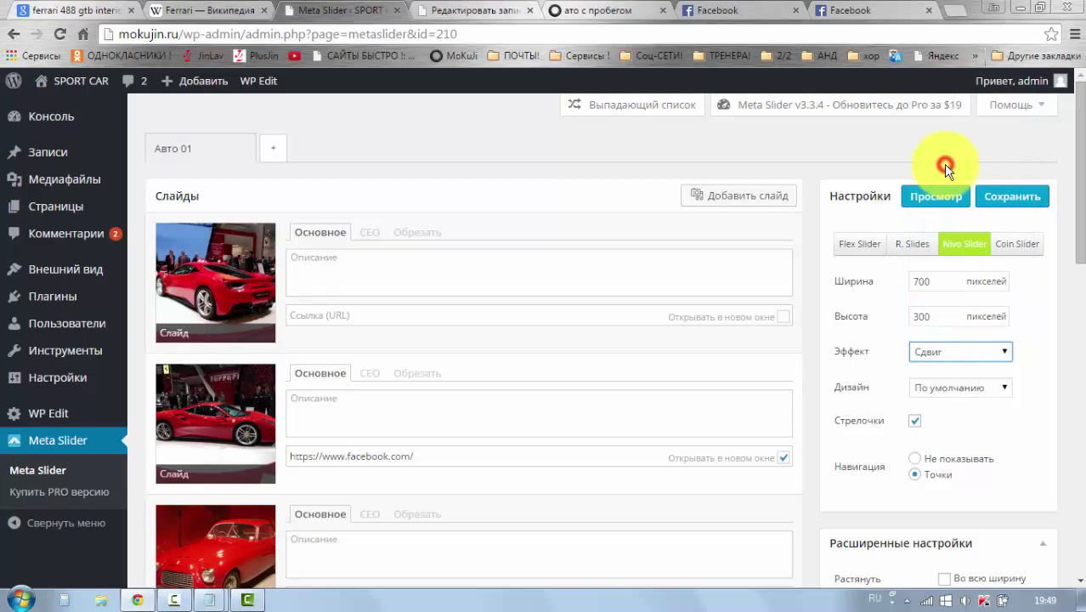
pyautogui.click(1000, 204)
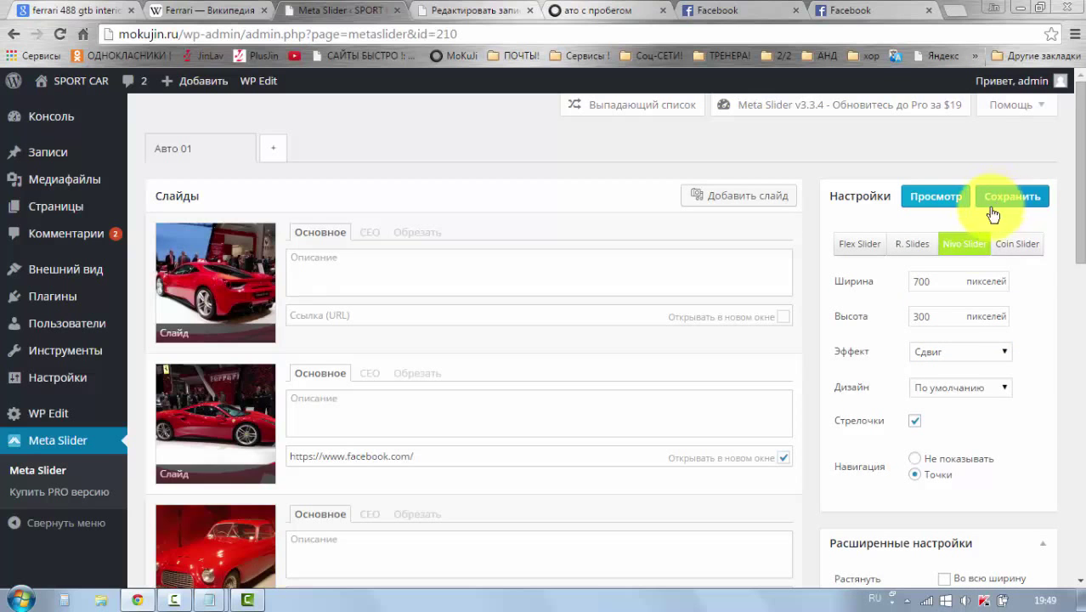
pyautogui.click(586, 12)
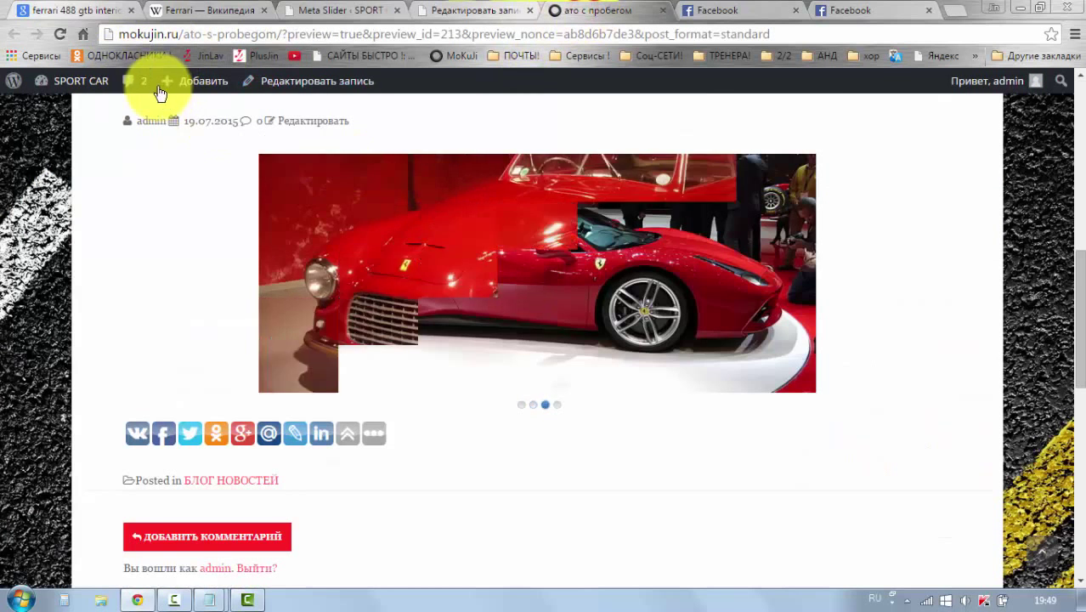
pyautogui.click(60, 34)
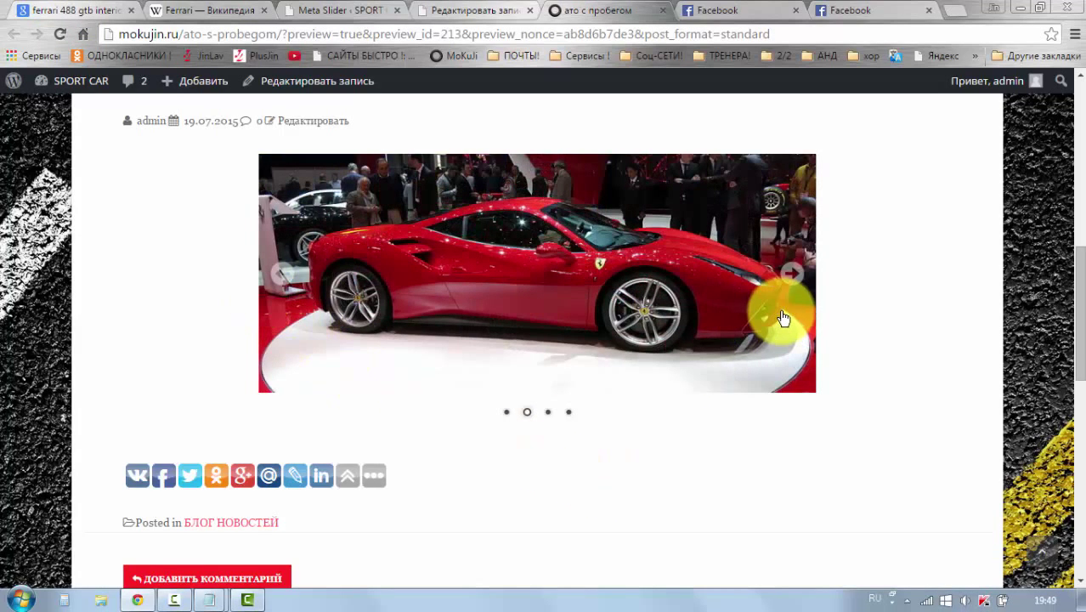
# - Back in the Meta Slider settings, check which effects are available for Nivo Slider and for Coin Slider
pyautogui.click(329, 10)
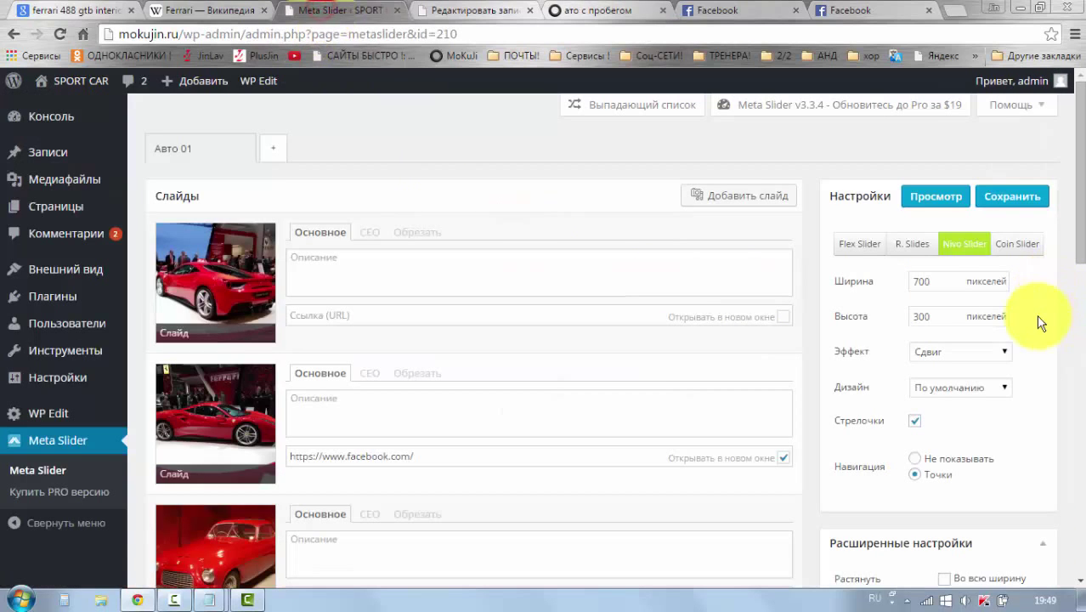
pyautogui.click(964, 245)
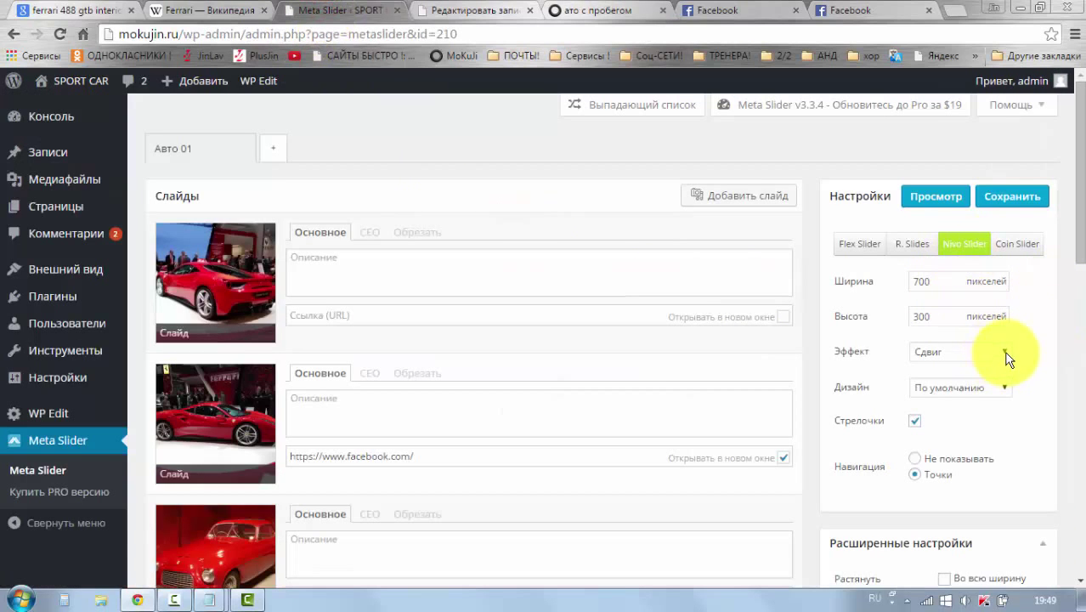
pyautogui.click(1005, 353)
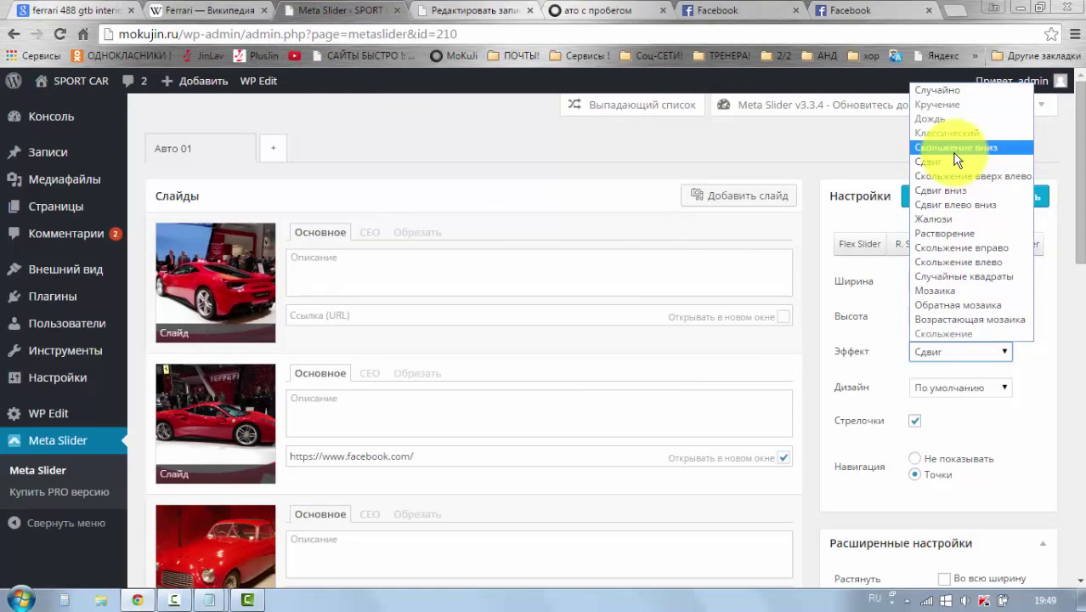
pyautogui.click(1031, 363)
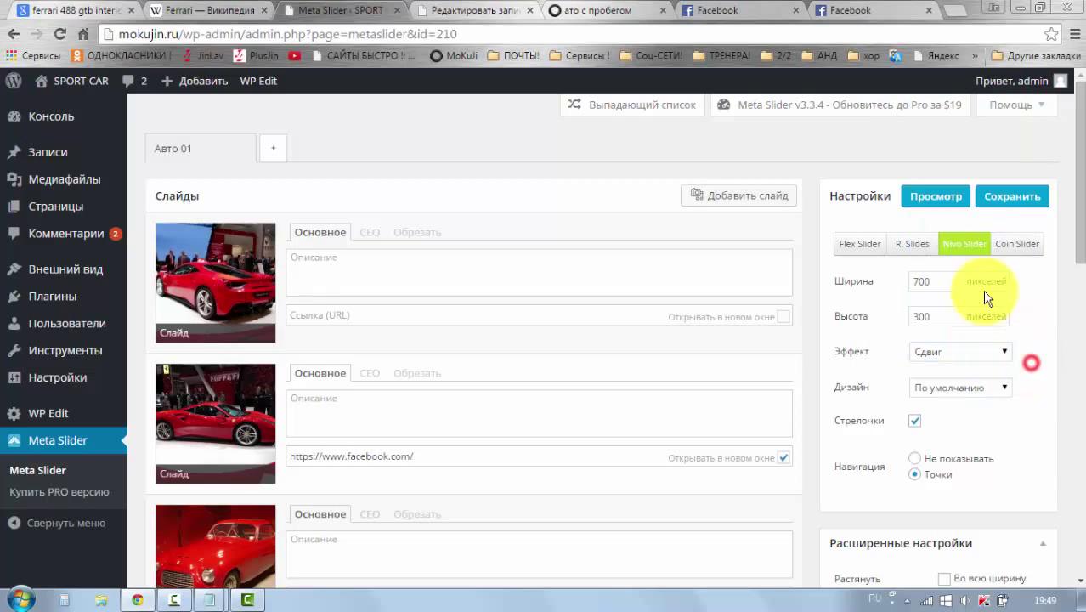
pyautogui.click(1012, 244)
pyautogui.click(1004, 351)
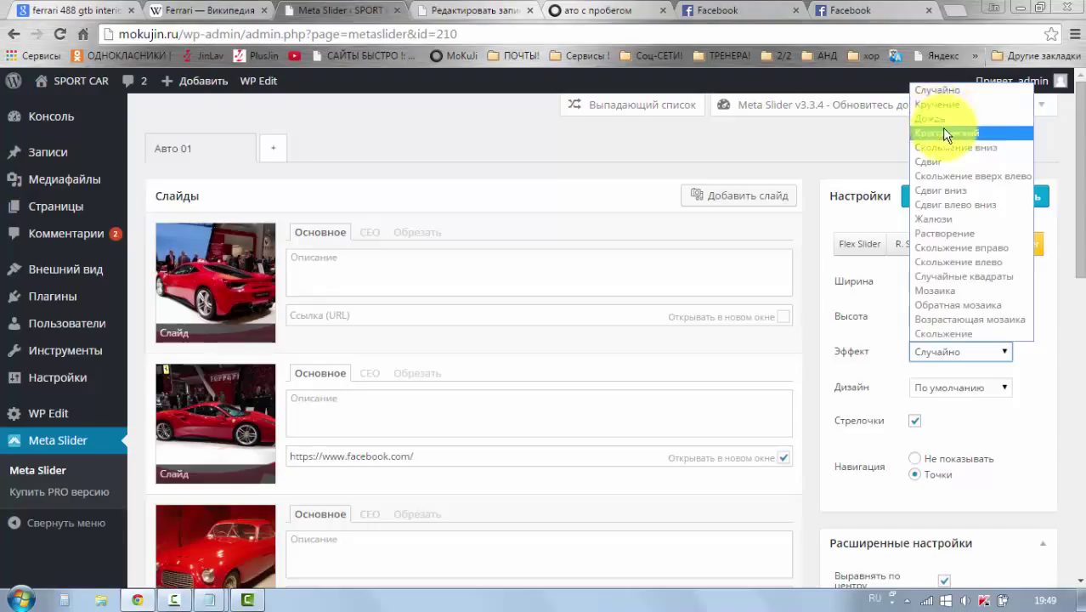
pyautogui.click(1025, 360)
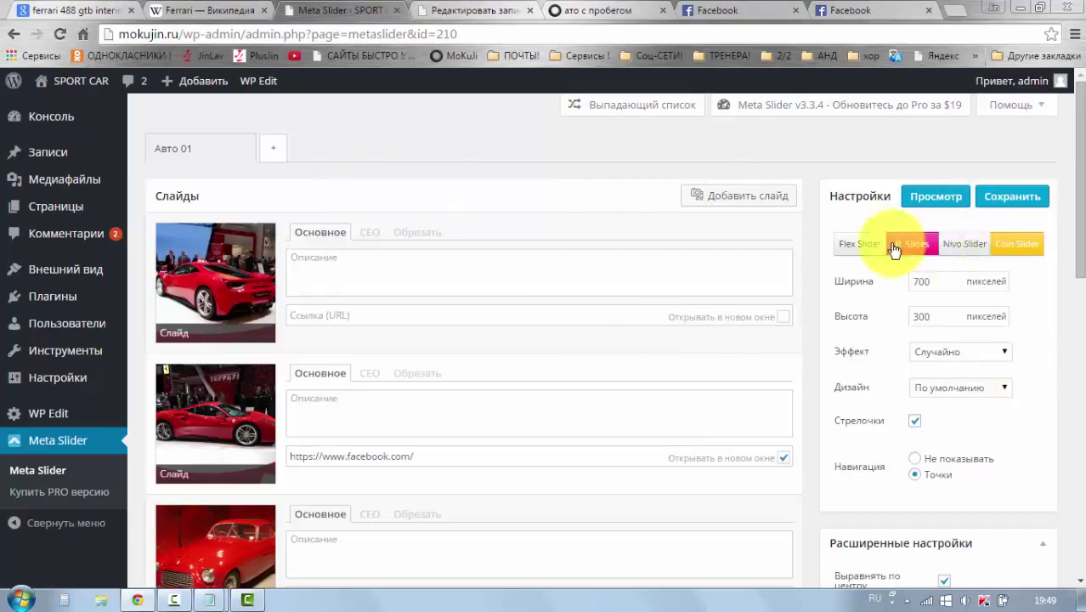
# - Set the Авто 01 slideshow type to Flex Slider with the Растворение effect and save it
pyautogui.click(861, 244)
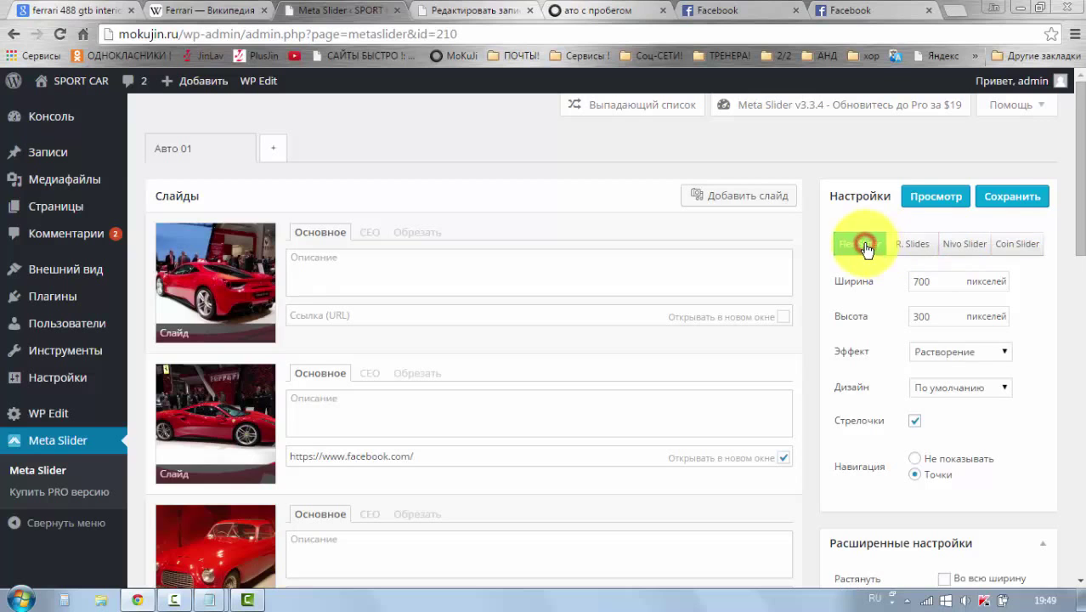
pyautogui.click(1006, 202)
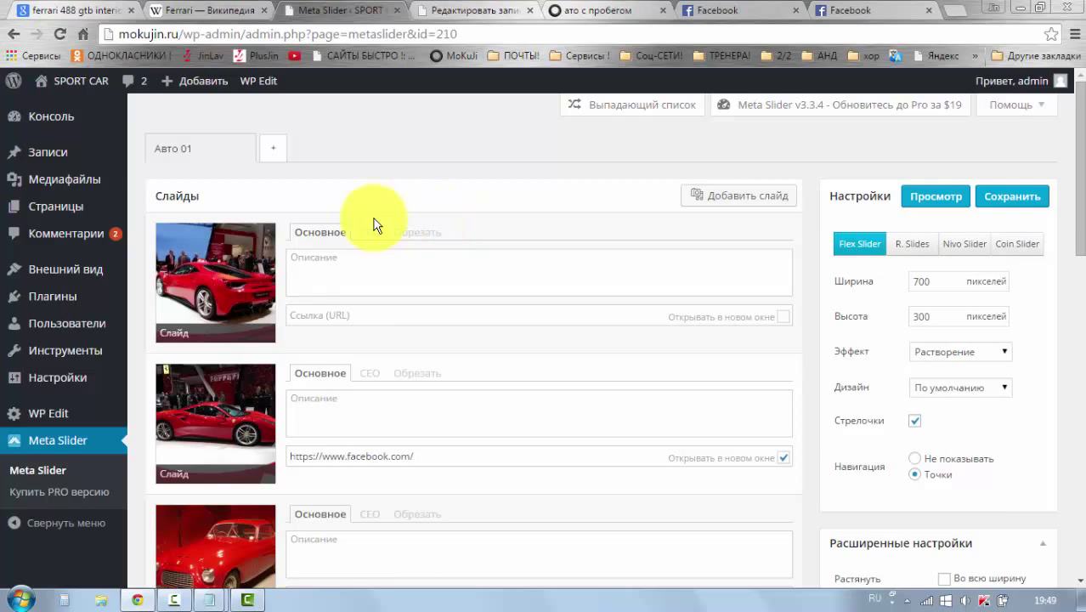
pyautogui.scroll(-5, 393, 282)
pyautogui.scroll(5, 456, 305)
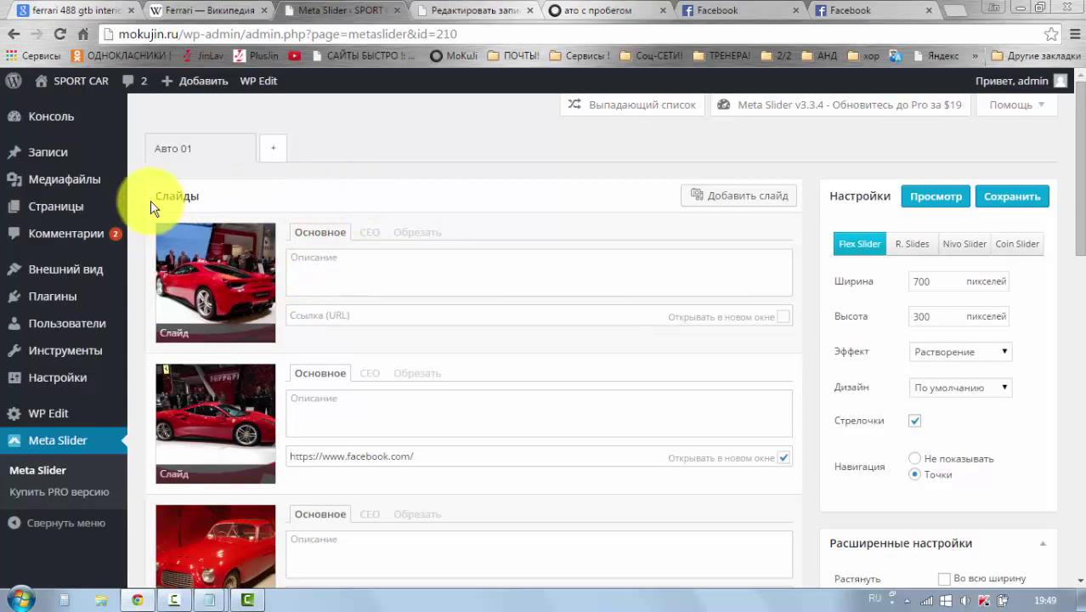
# - Open the WordPress dashboard, return to the Meta Slider page and look through the slides and shortcode of Авто 01
pyautogui.moveTo(32, 125)
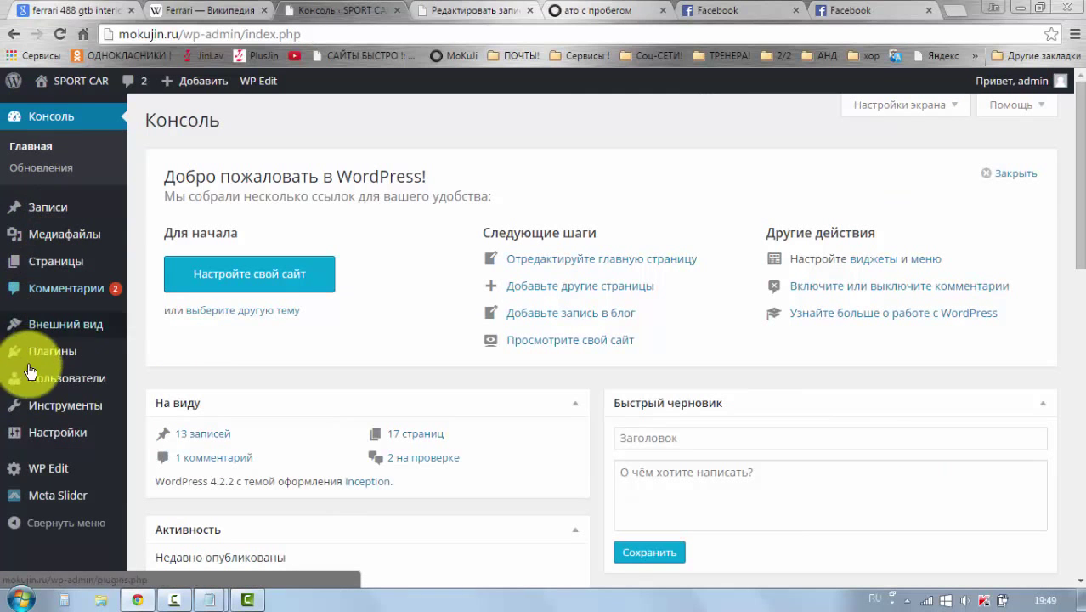
pyautogui.moveTo(49, 504)
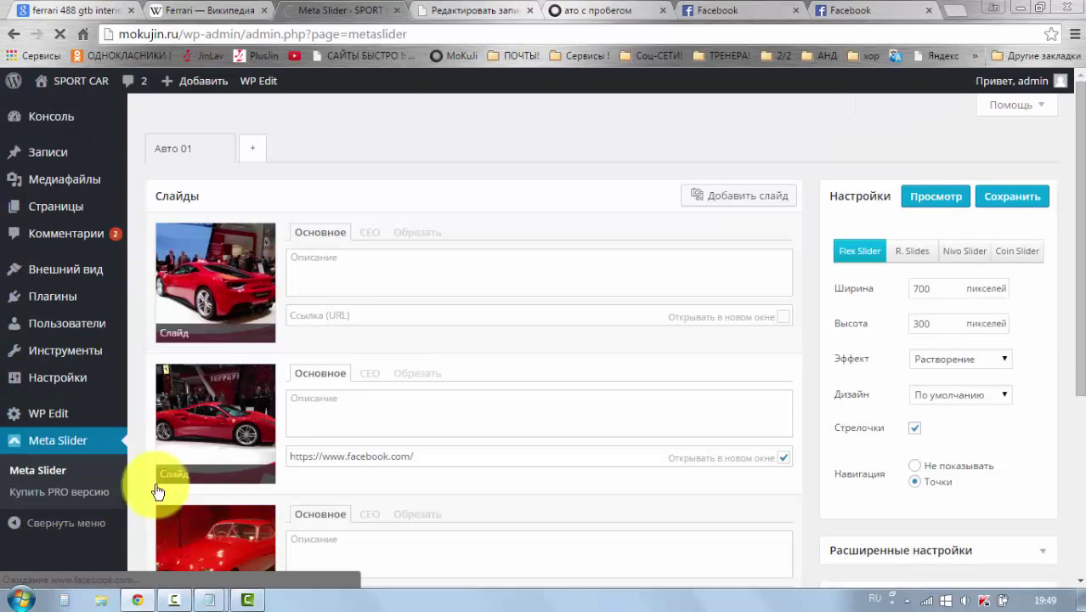
pyautogui.scroll(-3, 380, 335)
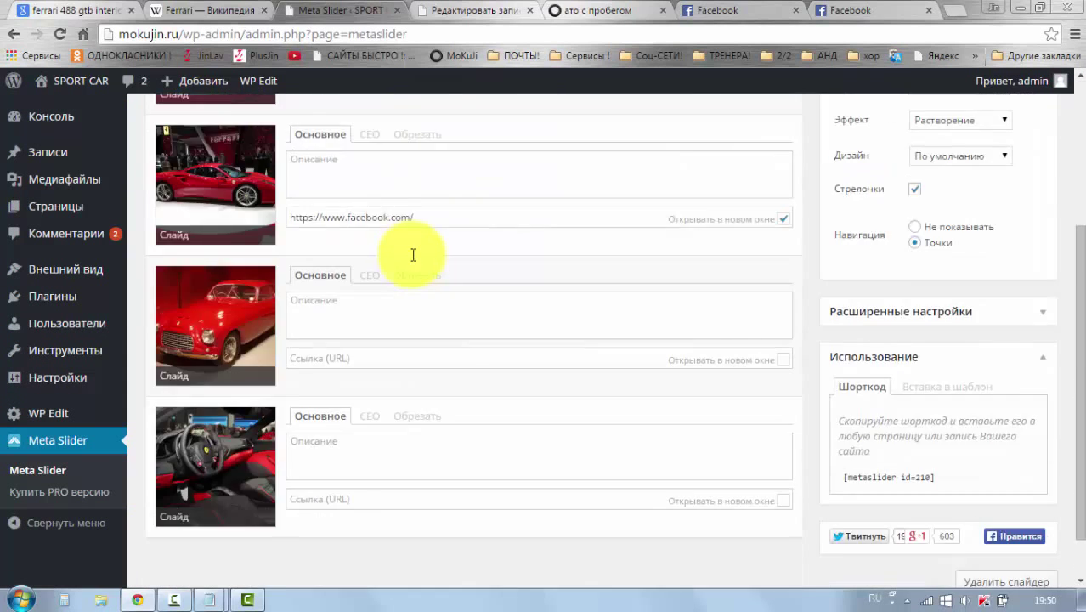
pyautogui.scroll(3, 417, 252)
# - Create a second slideshow and name it команда
pyautogui.click(256, 150)
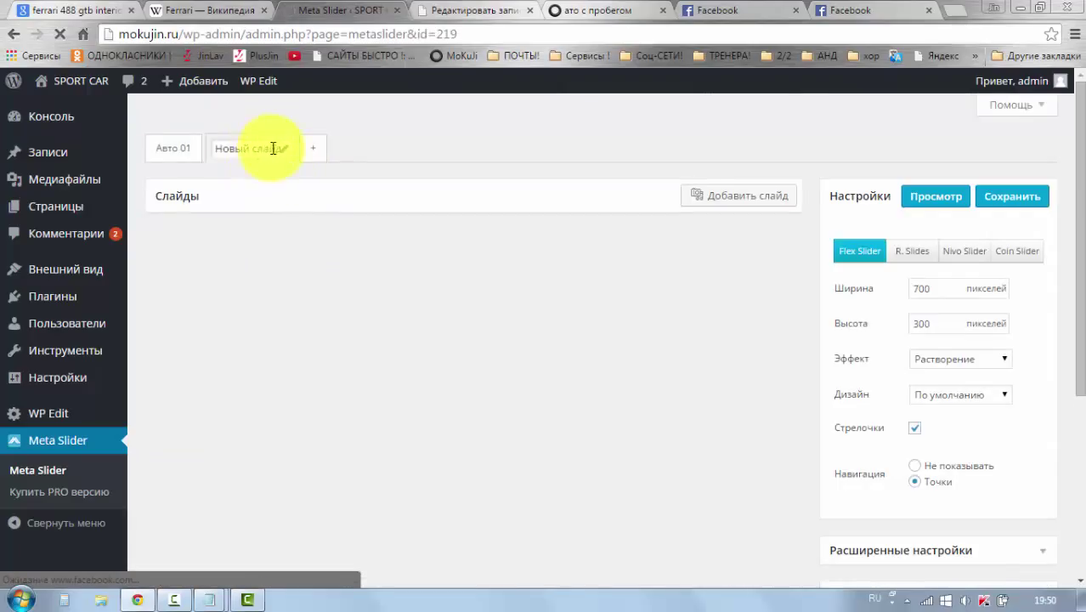
pyautogui.click(271, 149)
pyautogui.click(293, 150)
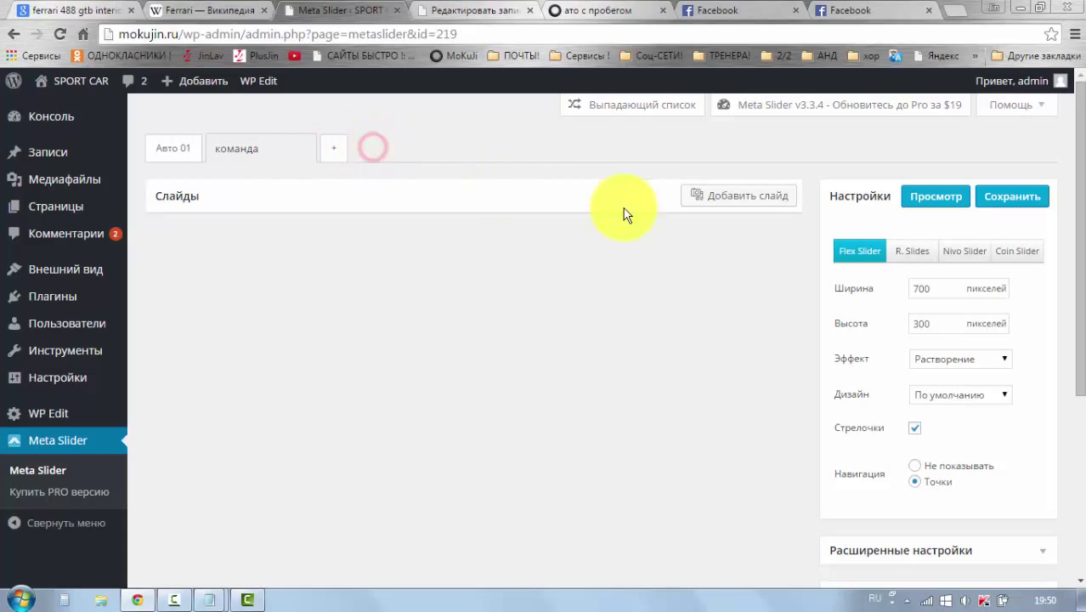
# - Add the team group photo, the racetrack photo and the photo of the woman beside the red car from the media library as slides
pyautogui.click(705, 198)
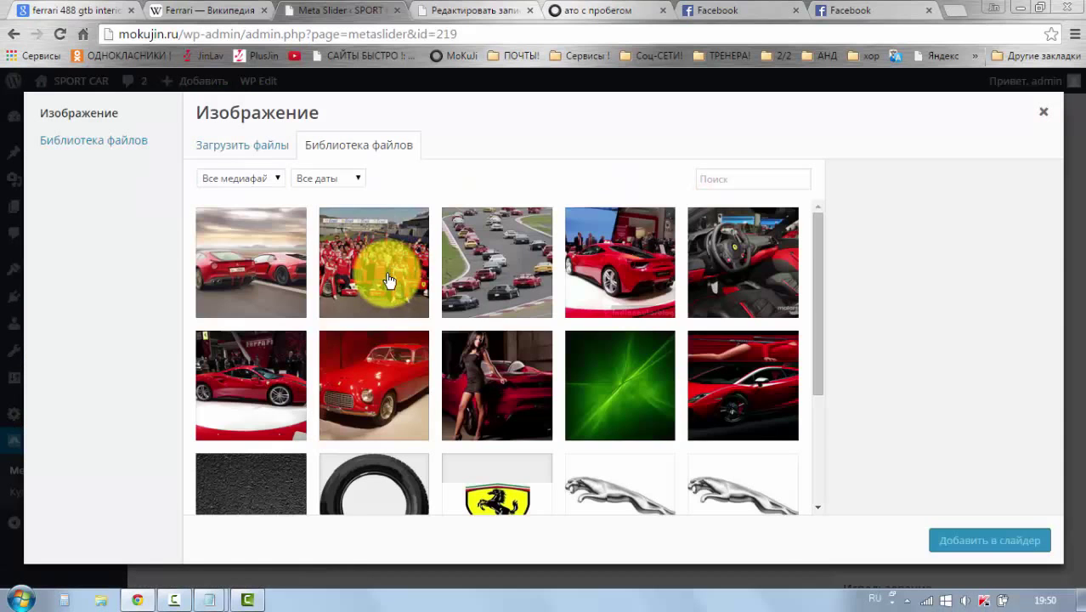
pyautogui.click(382, 274)
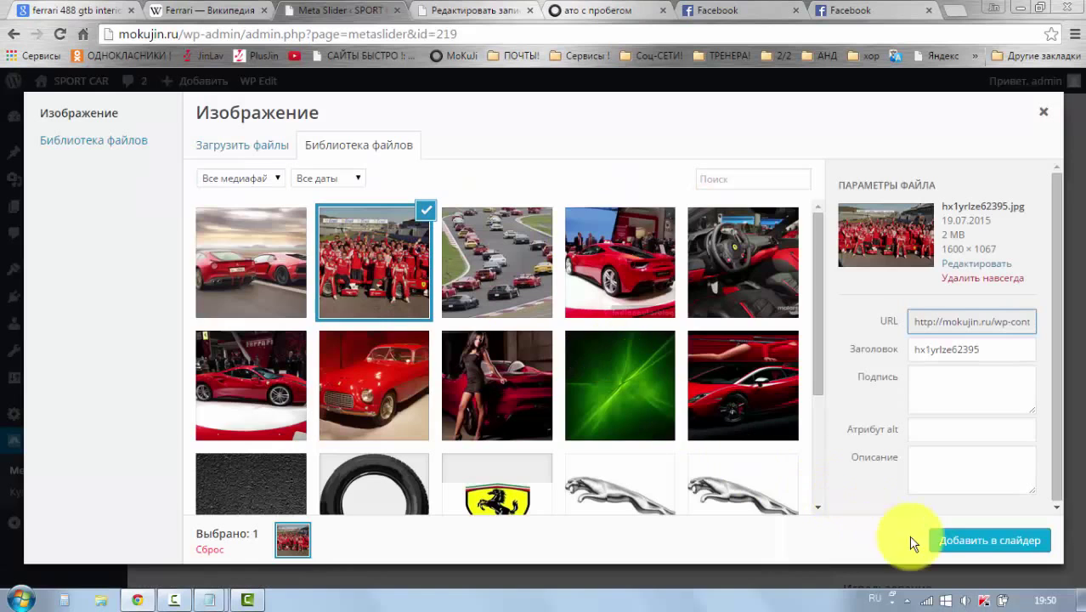
pyautogui.click(934, 537)
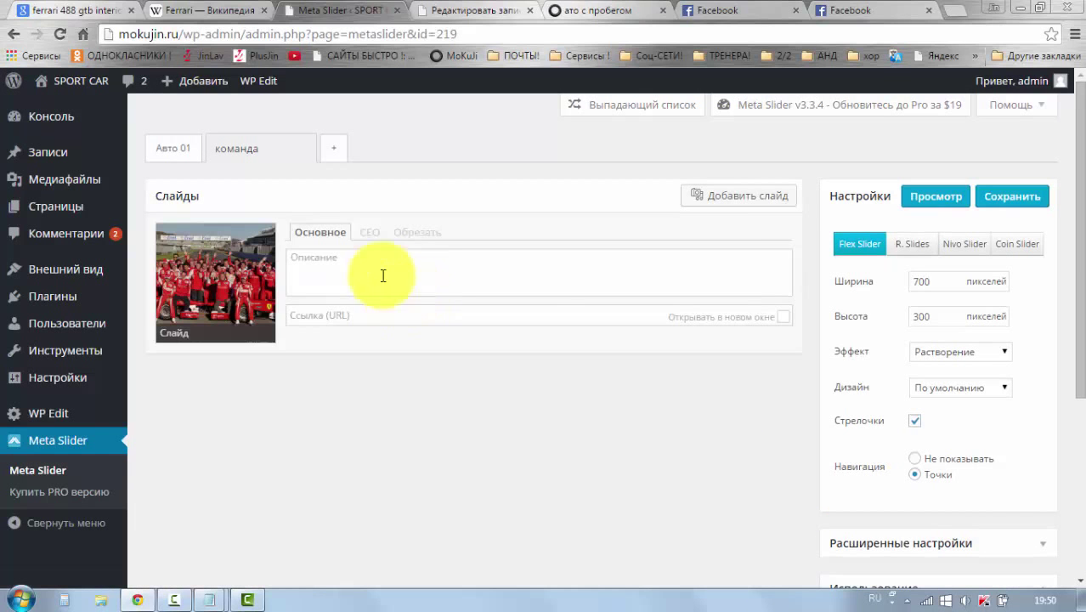
pyautogui.click(718, 198)
pyautogui.click(486, 270)
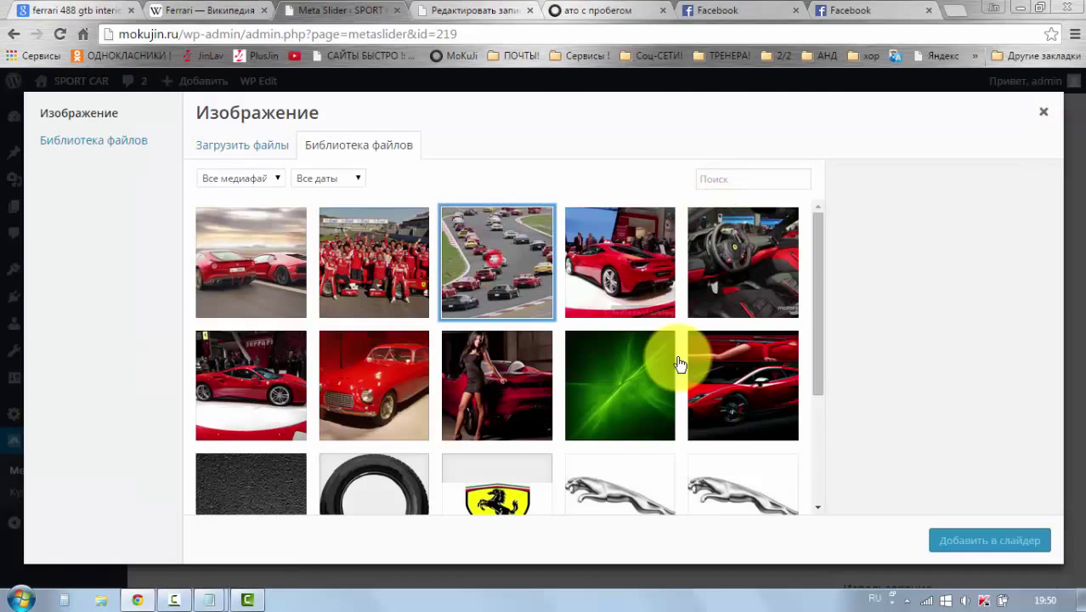
pyautogui.click(960, 542)
pyautogui.click(736, 210)
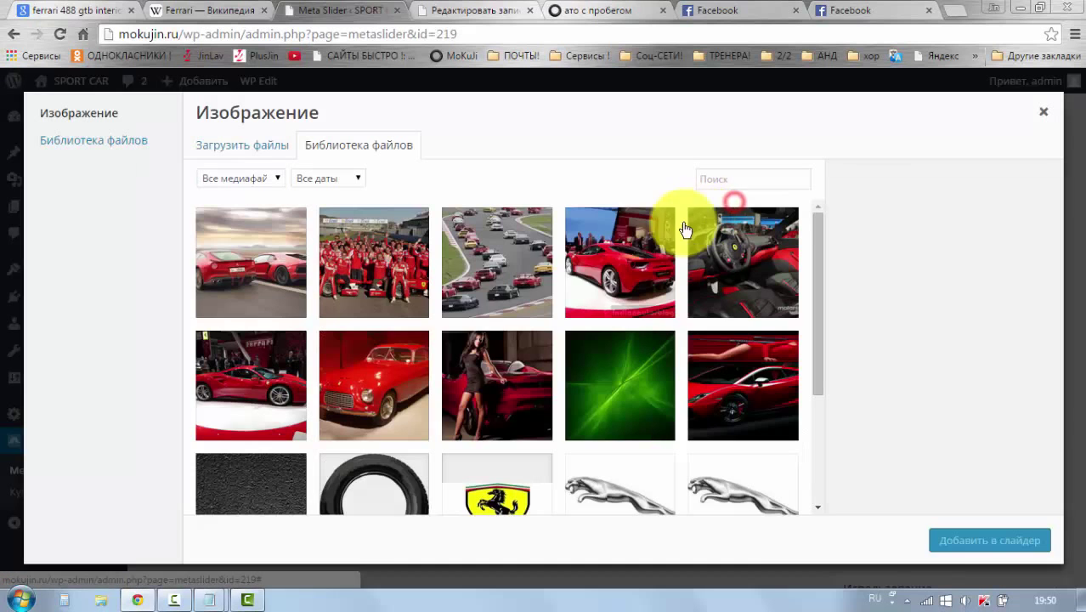
pyautogui.click(485, 403)
pyautogui.click(942, 544)
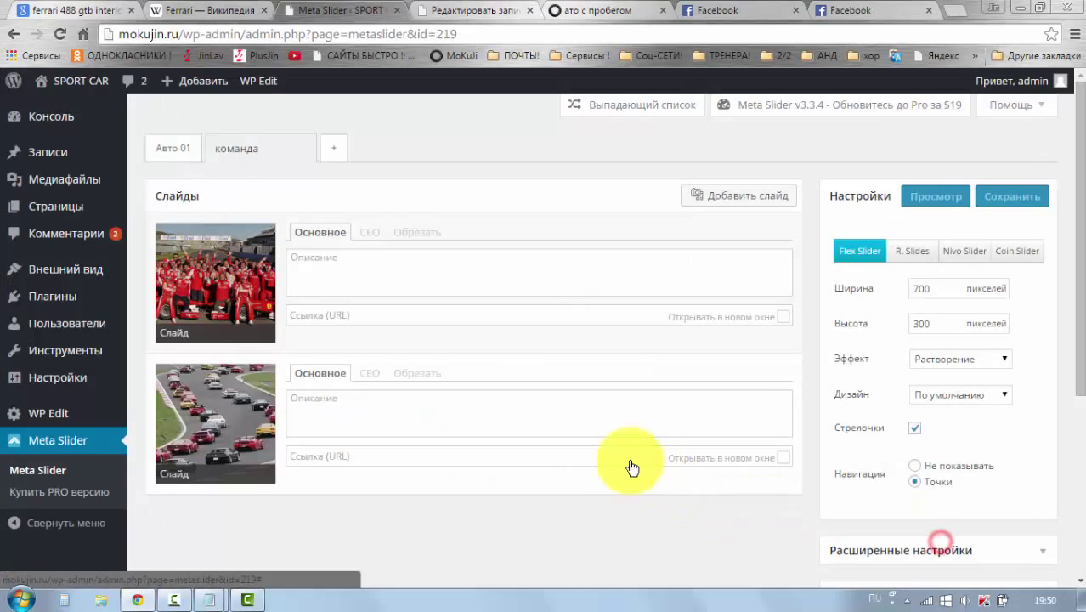
# - Look over the three slides of the команда slideshow and save it
pyautogui.scroll(-3, 805, 384)
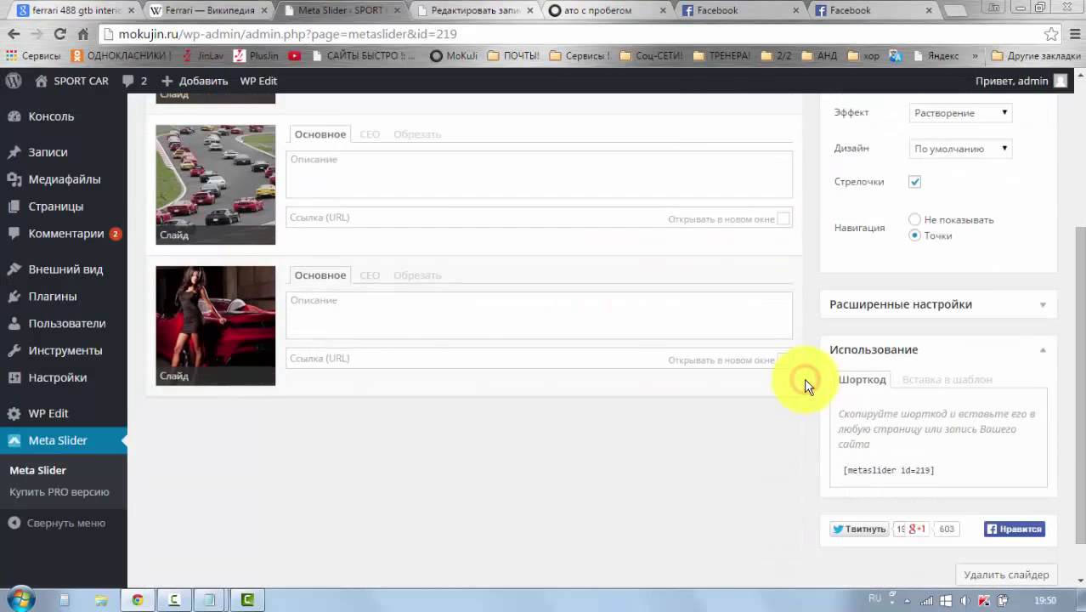
pyautogui.scroll(3, 812, 378)
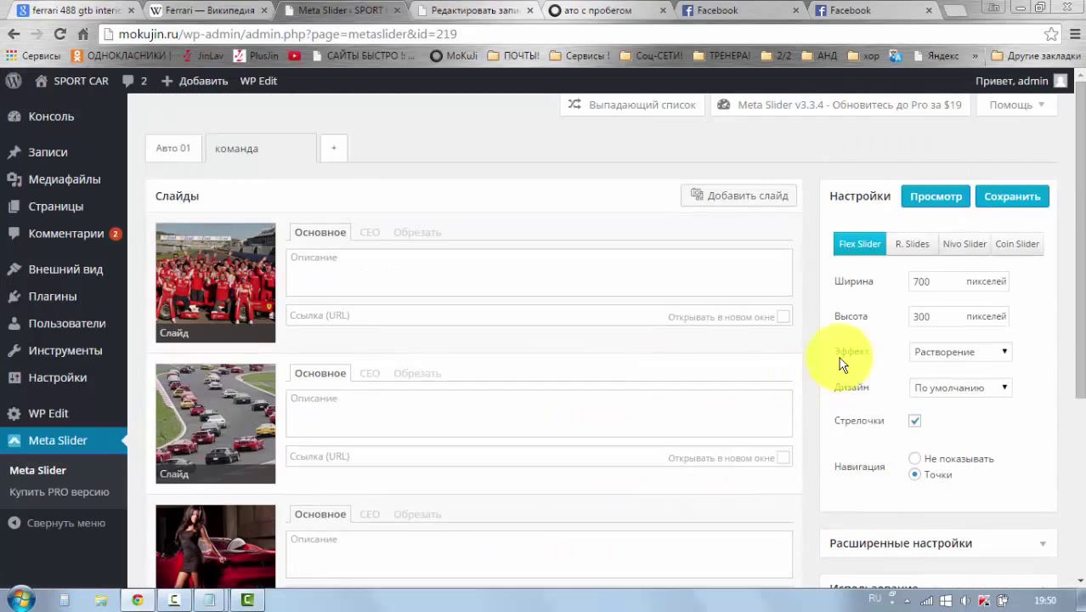
pyautogui.click(996, 198)
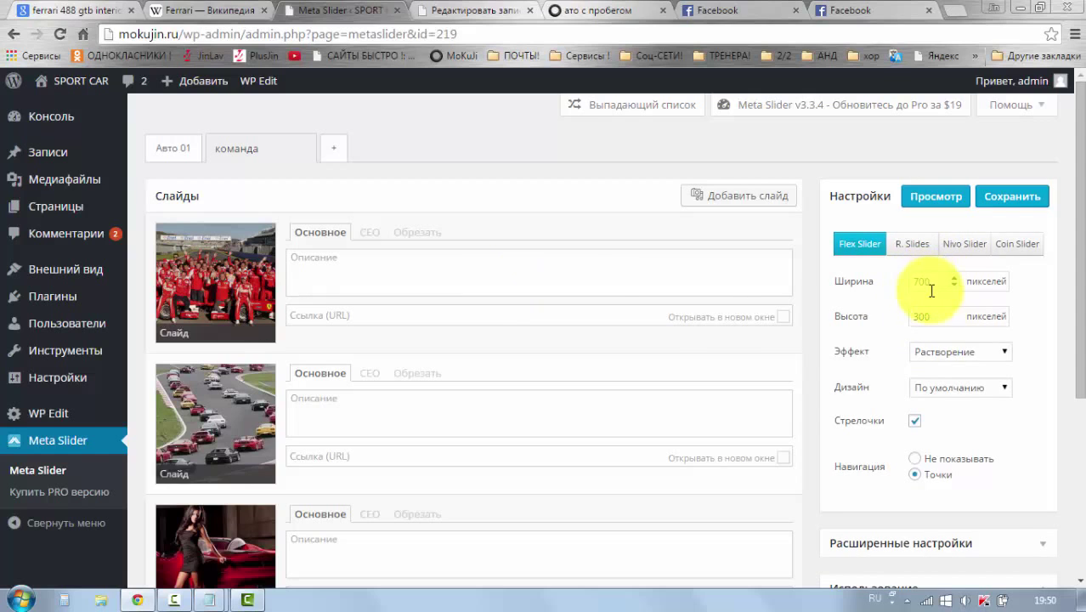
# - Switch to the Авто 01 slideshow and review its slides and its width and height settings
pyautogui.click(174, 151)
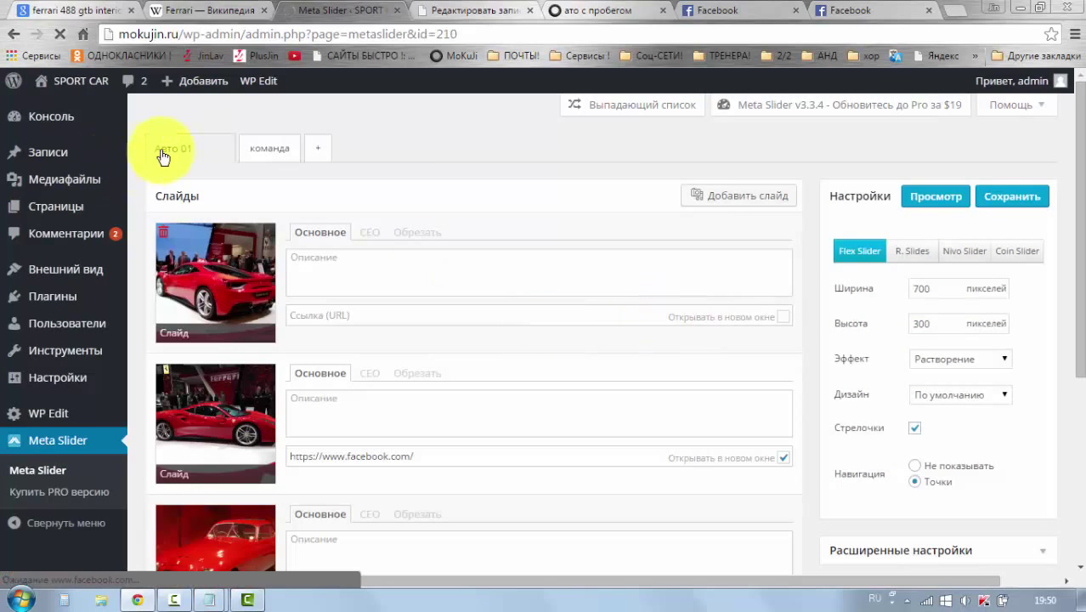
pyautogui.scroll(-3, 242, 412)
pyautogui.scroll(3, 278, 441)
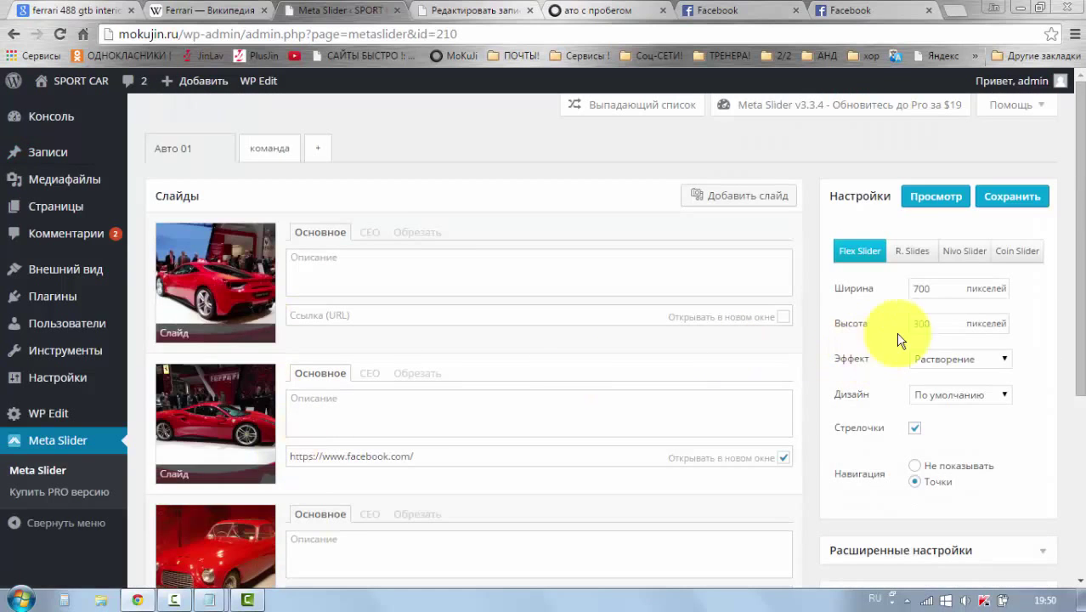
pyautogui.click(941, 289)
pyautogui.click(934, 323)
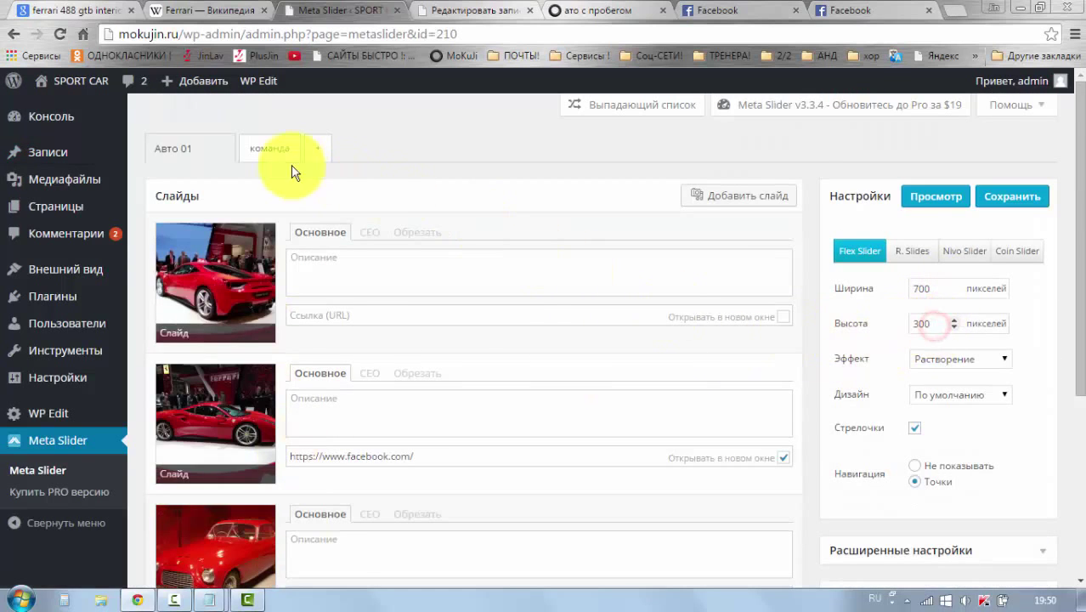
# - Switch to the команда slideshow and set its width to 300 pixels and its height to 150 pixels
pyautogui.click(272, 148)
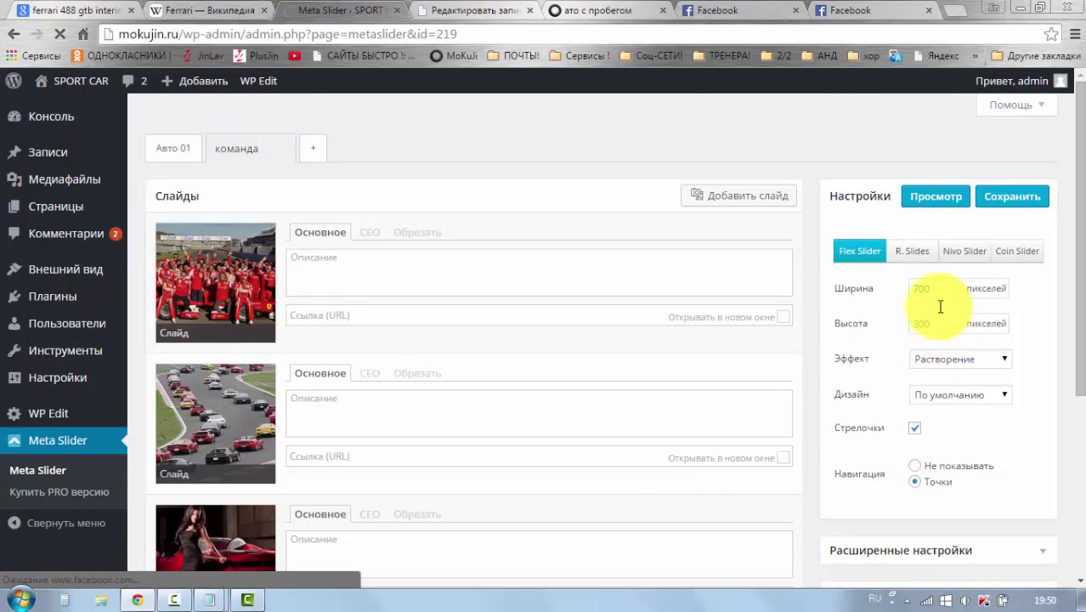
pyautogui.moveTo(919, 288); pyautogui.dragTo(911, 288)
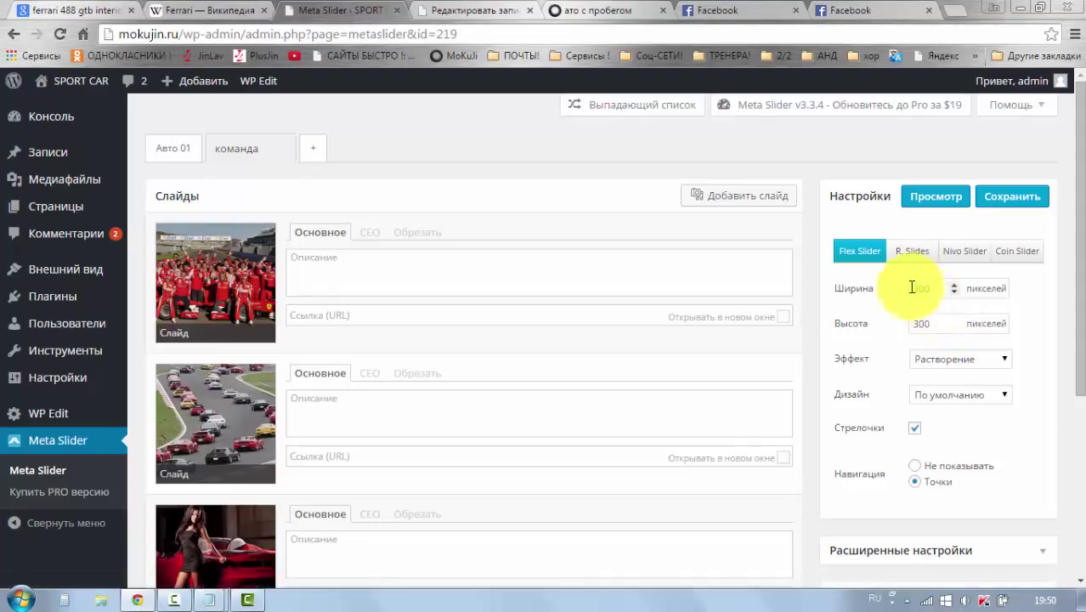
pyautogui.click(937, 322)
pyautogui.scroll(-1, 1019, 427)
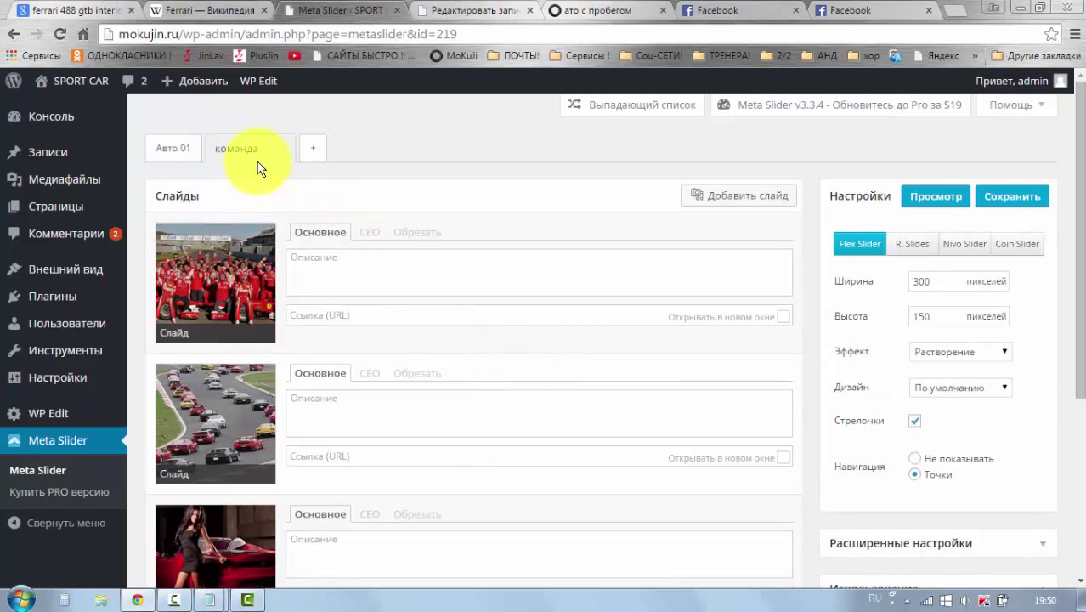
# - Find the команда slideshow's usage shortcode and highlight [metaslider id=219]
pyautogui.scroll(-3, 1035, 357)
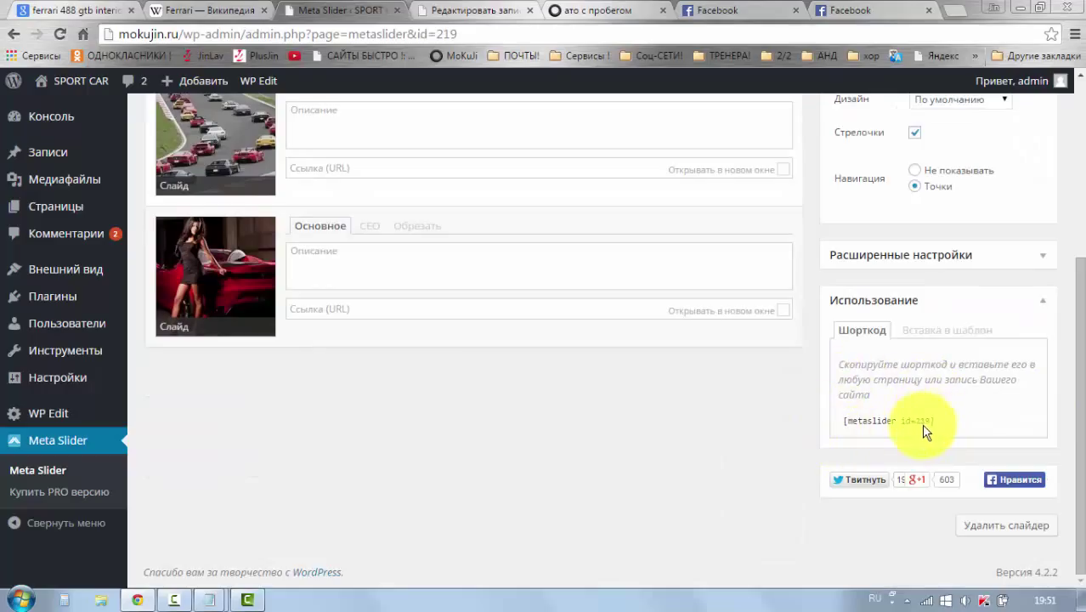
pyautogui.moveTo(937, 422); pyautogui.dragTo(844, 420)
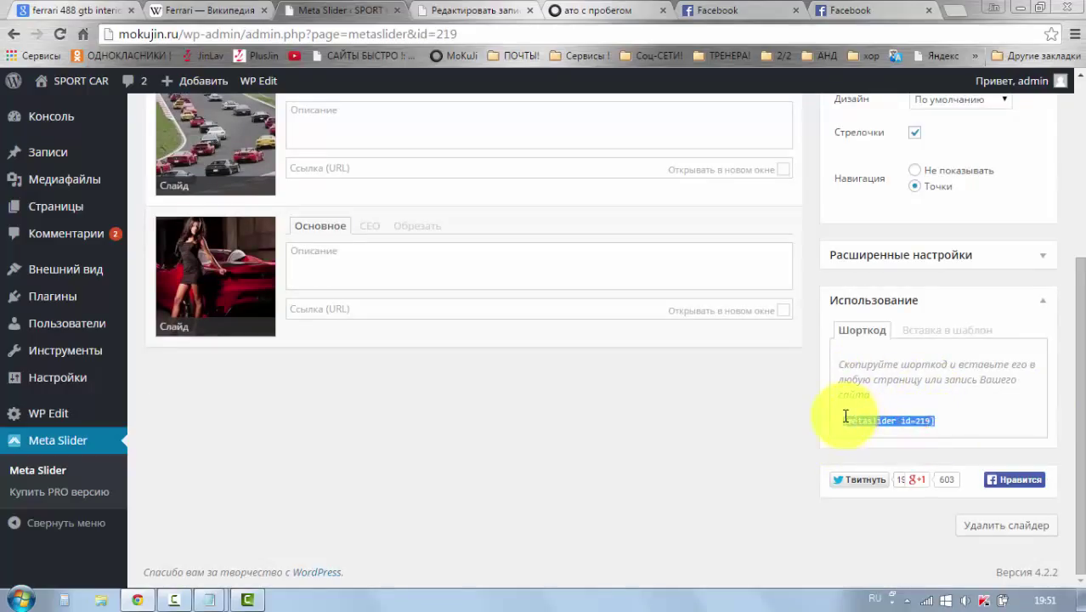
pyautogui.scroll(4, 850, 297)
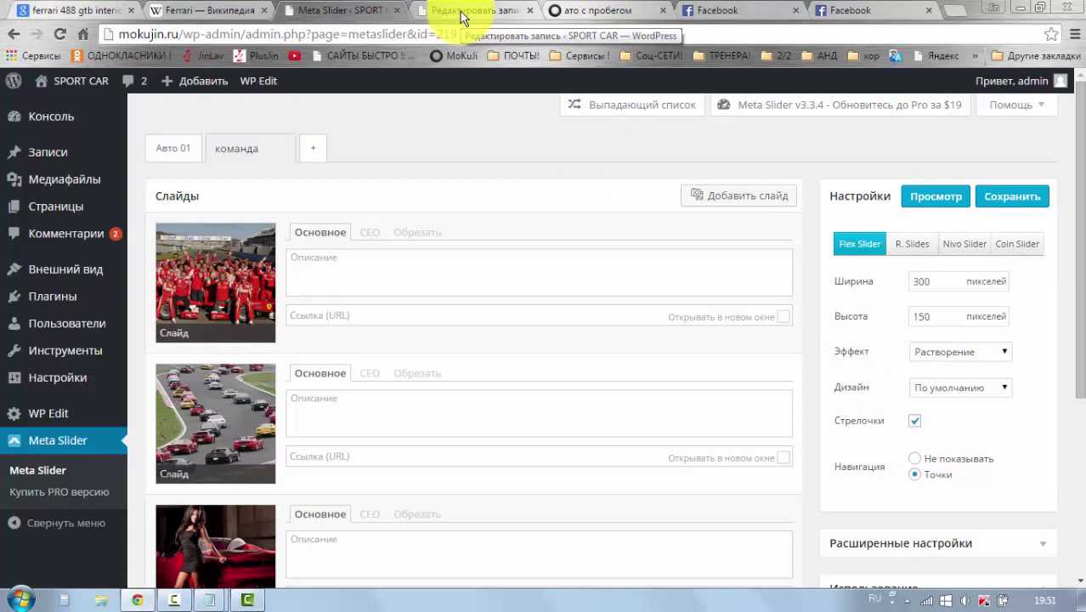
# - Look over the preview of the post ато с пробегом and advance its Ferrari slideshow by one slide
pyautogui.click(575, 15)
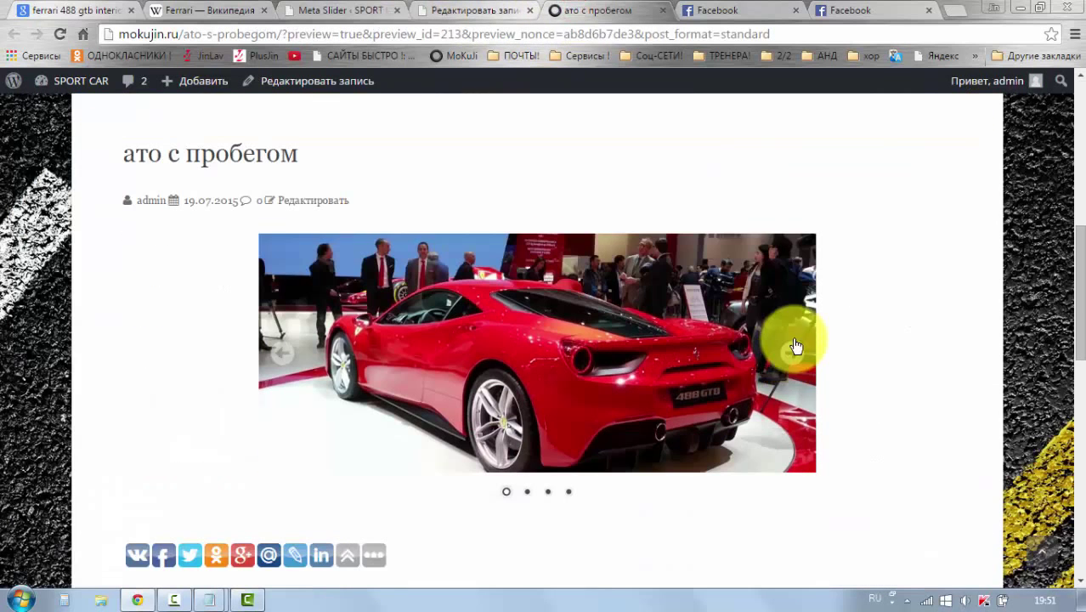
pyautogui.click(791, 354)
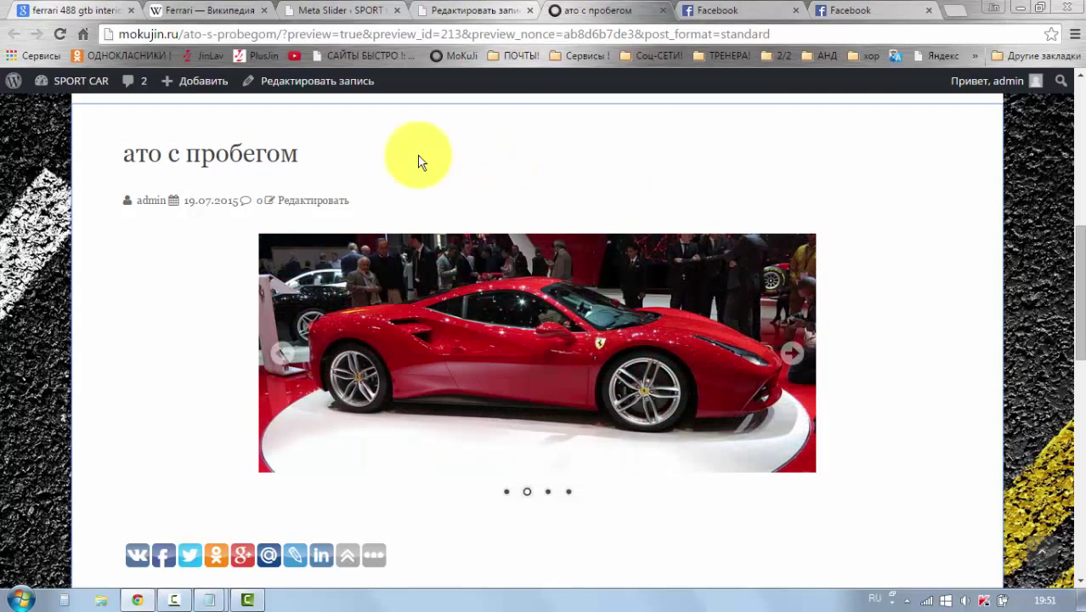
pyautogui.scroll(-2, 666, 395)
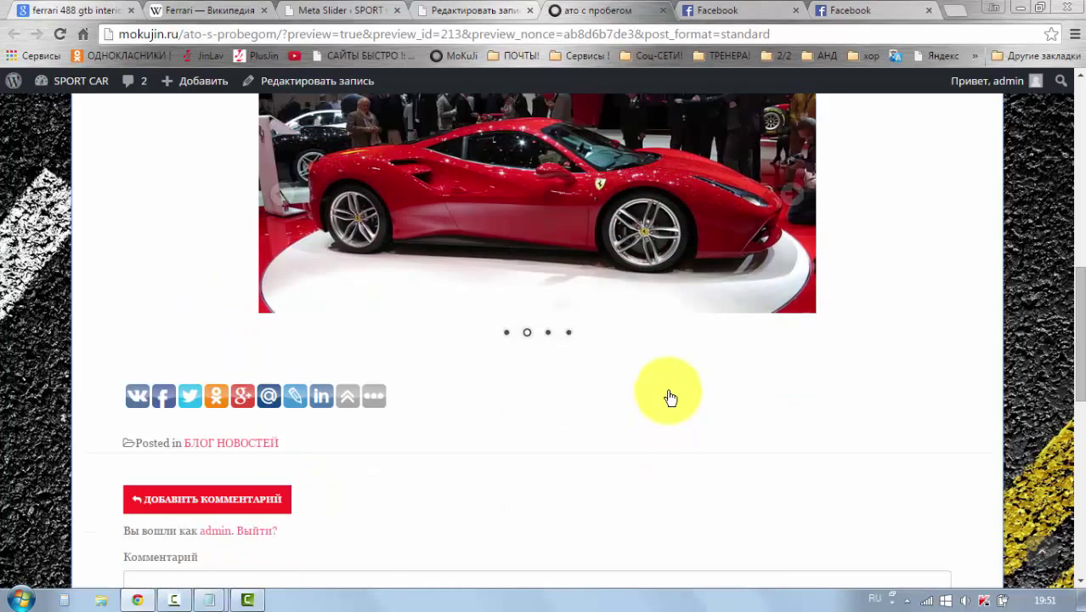
pyautogui.scroll(4, 521, 322)
pyautogui.scroll(1, 563, 457)
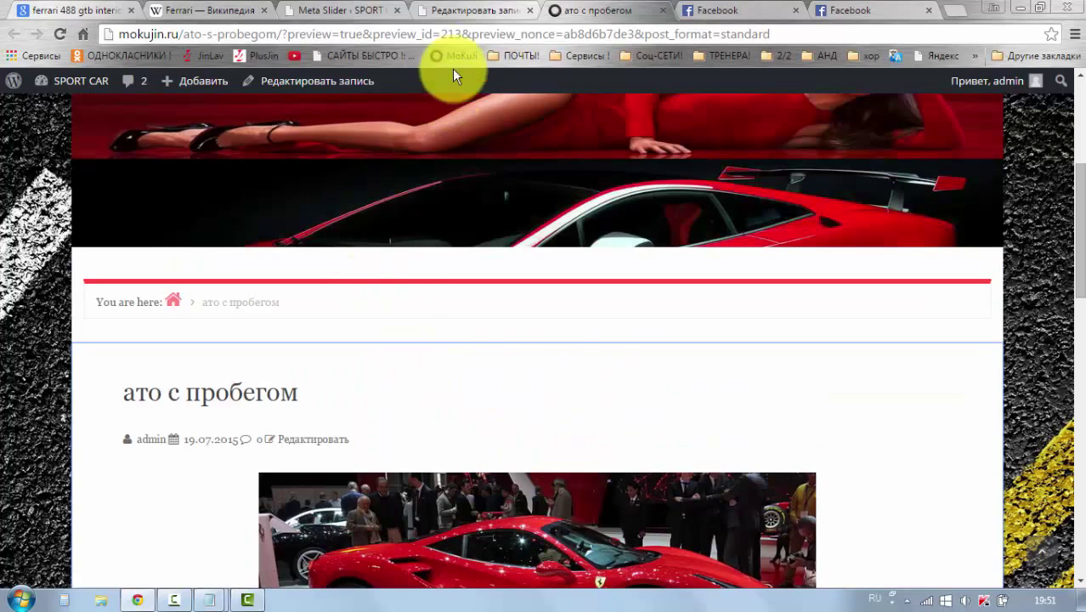
# - Return to the editor of the post ато с пробегом and move the post to the trash
pyautogui.click(455, 9)
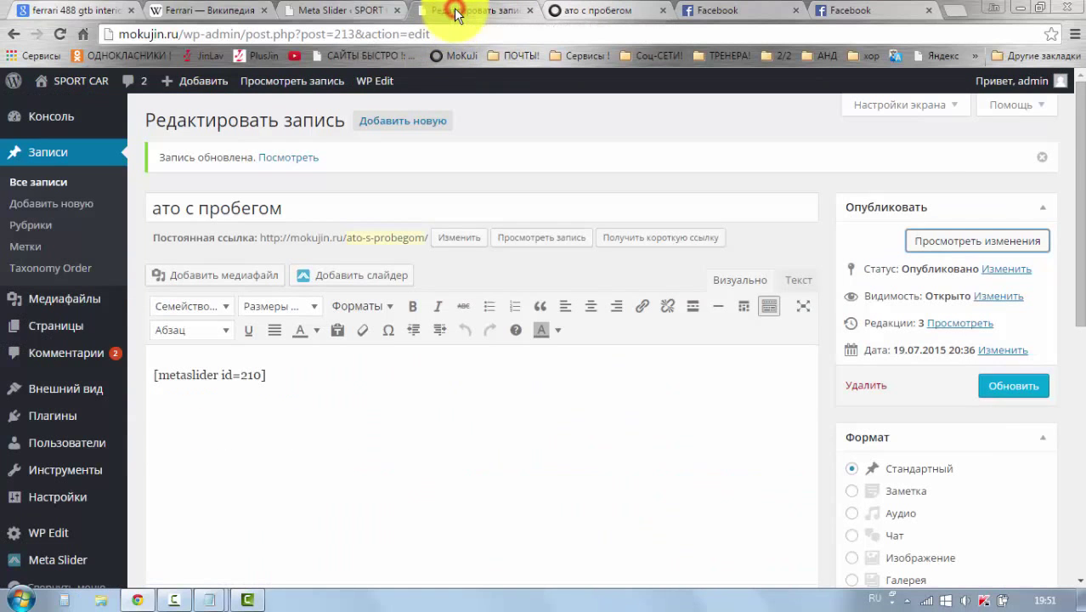
pyautogui.scroll(-1, 566, 344)
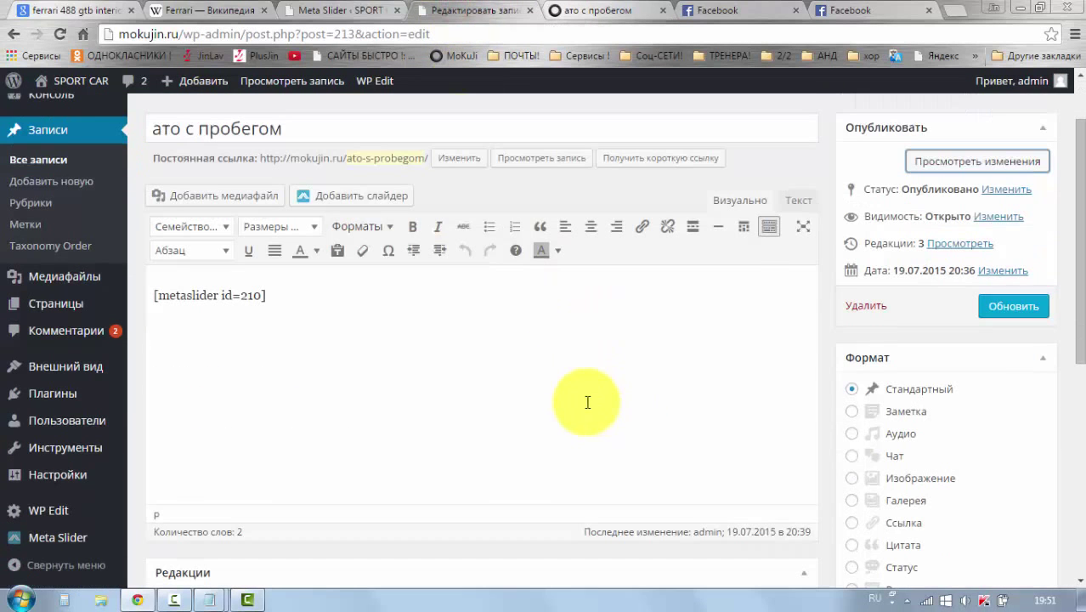
pyautogui.click(860, 306)
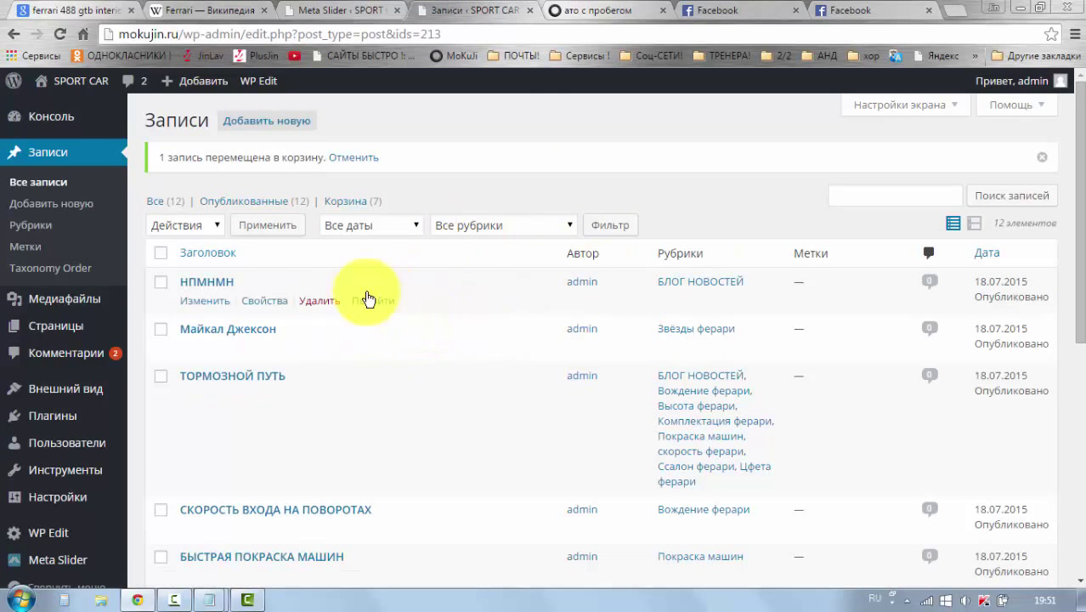
# - Open the SPORT CAR front page and examine its left and right sidebar widgets
pyautogui.click(54, 81)
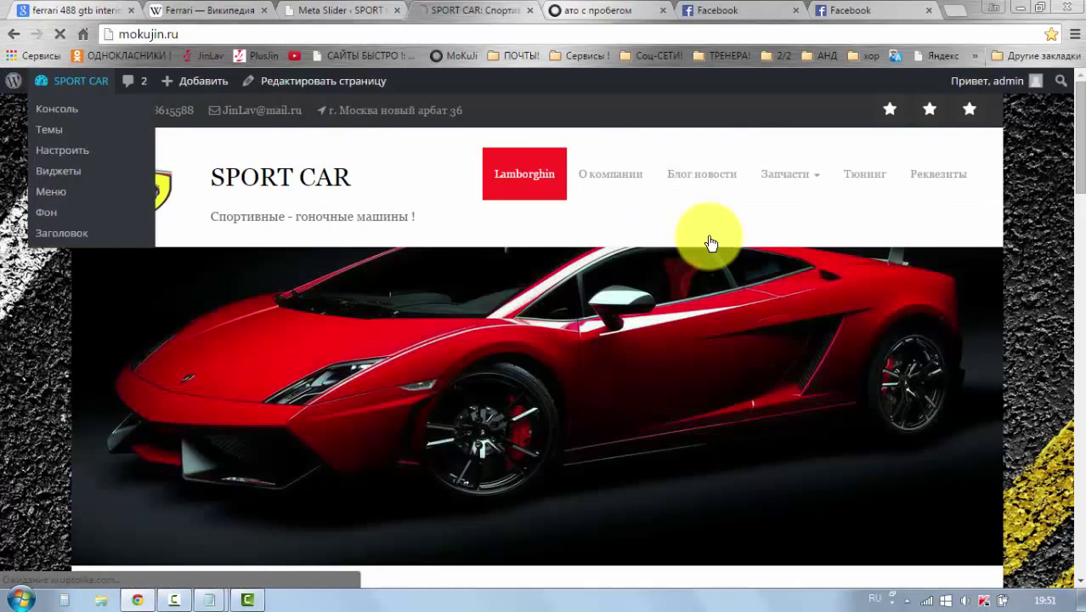
pyautogui.scroll(-3, 585, 247)
pyautogui.scroll(-6, 585, 255)
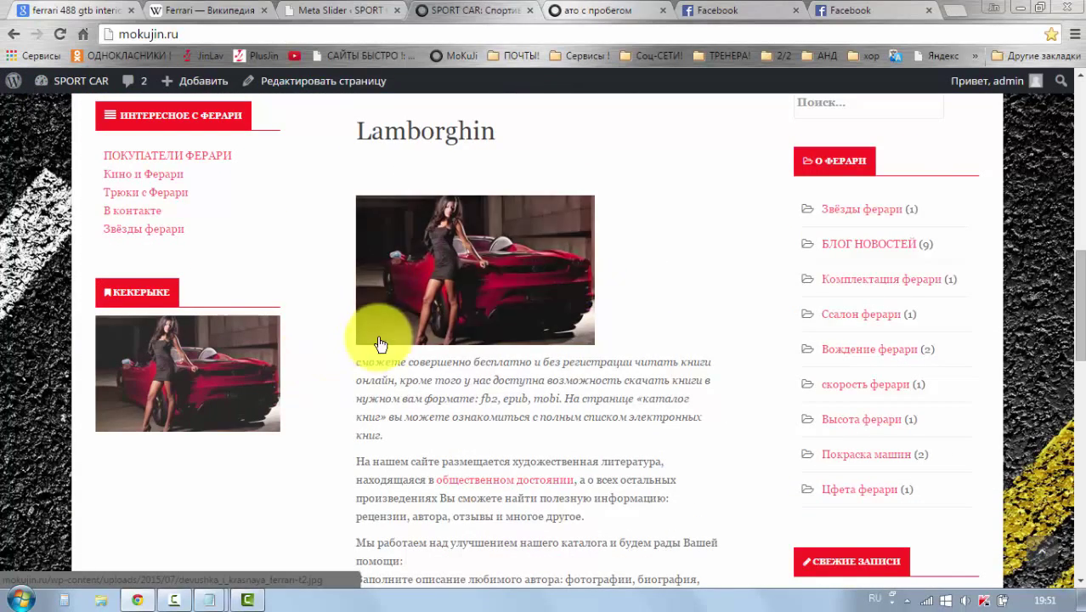
pyautogui.scroll(-2, 255, 442)
pyautogui.scroll(-2, 893, 402)
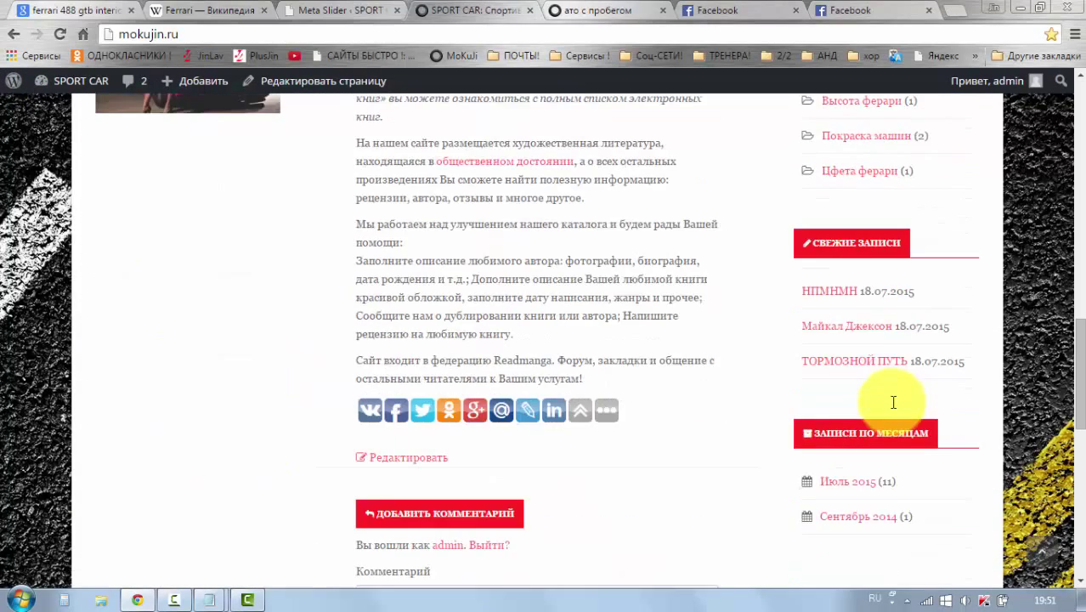
pyautogui.scroll(2, 893, 402)
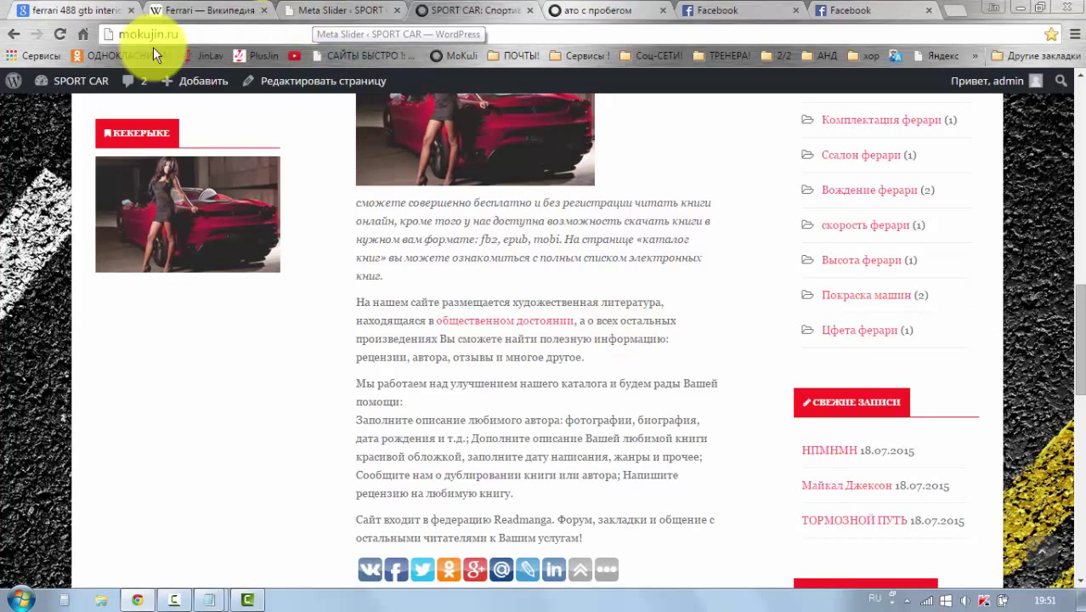
# - Open the site customizer and expand the Primary sidebar's widget area
pyautogui.moveTo(43, 82)
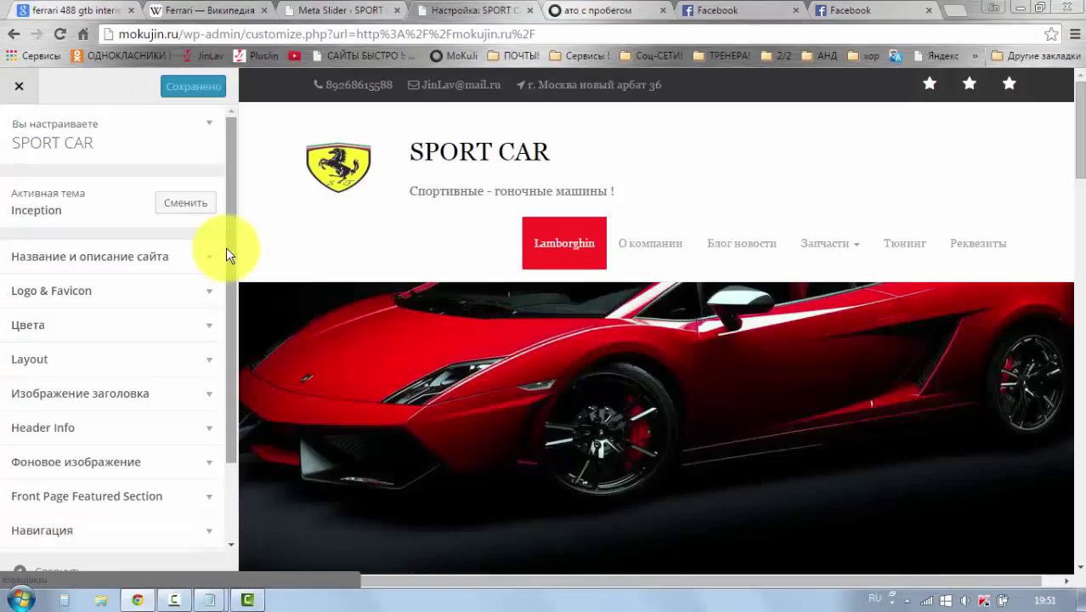
pyautogui.moveTo(228, 250); pyautogui.dragTo(203, 480)
pyautogui.click(204, 476)
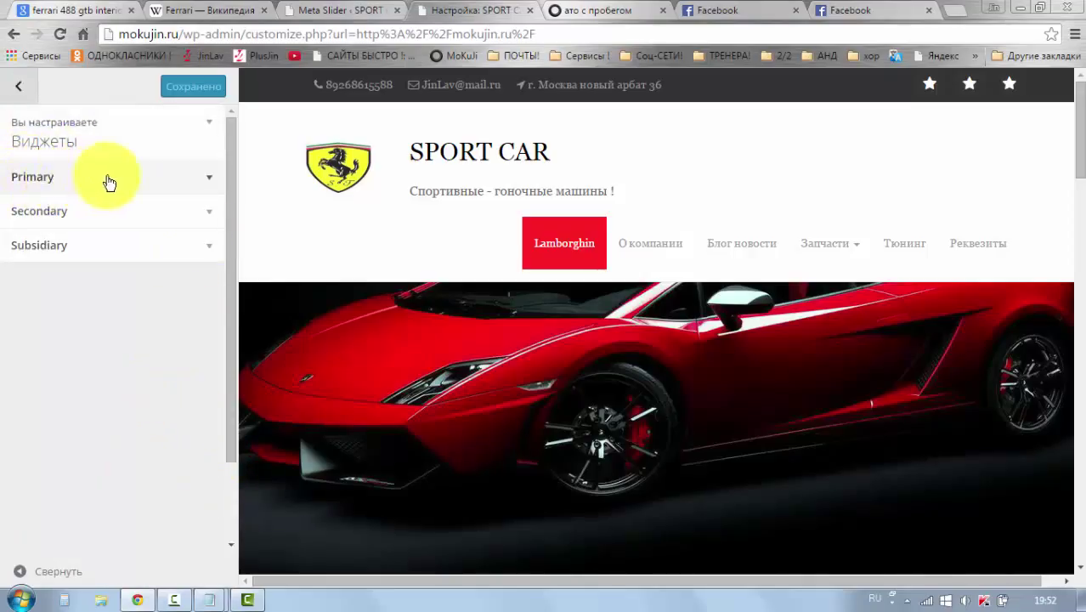
pyautogui.click(210, 178)
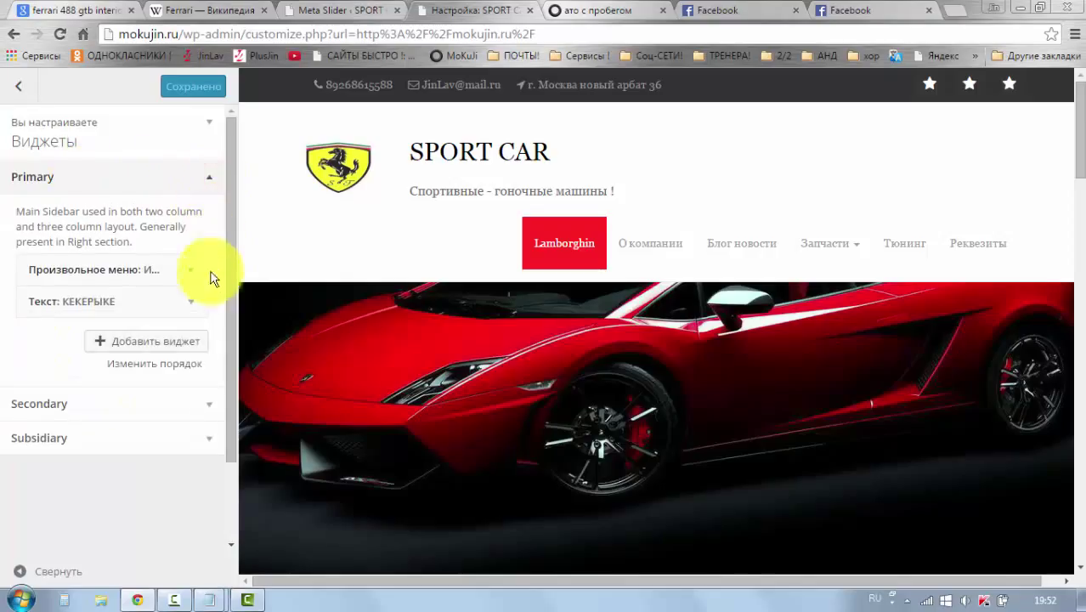
# - Add a Meta Slider widget to the Primary sidebar and title it вшмшта
pyautogui.click(161, 344)
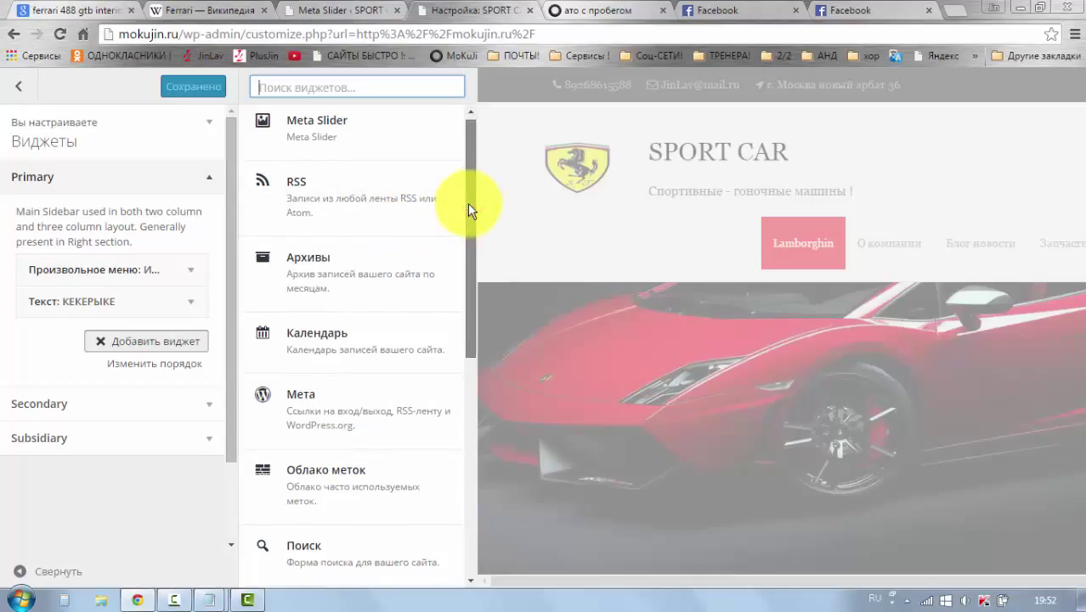
pyautogui.moveTo(467, 203); pyautogui.dragTo(466, 179)
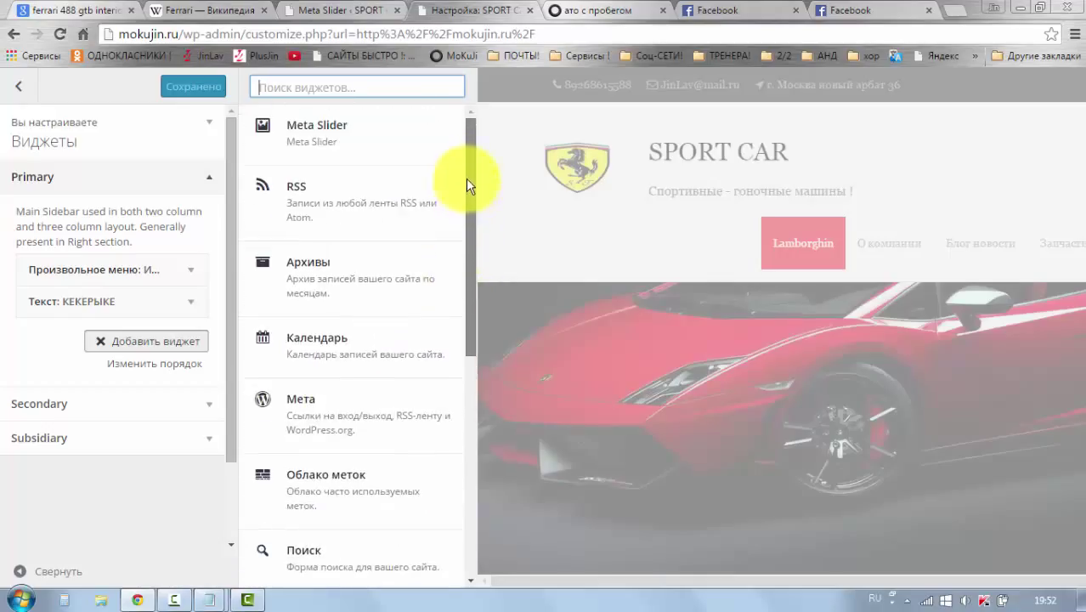
pyautogui.click(308, 134)
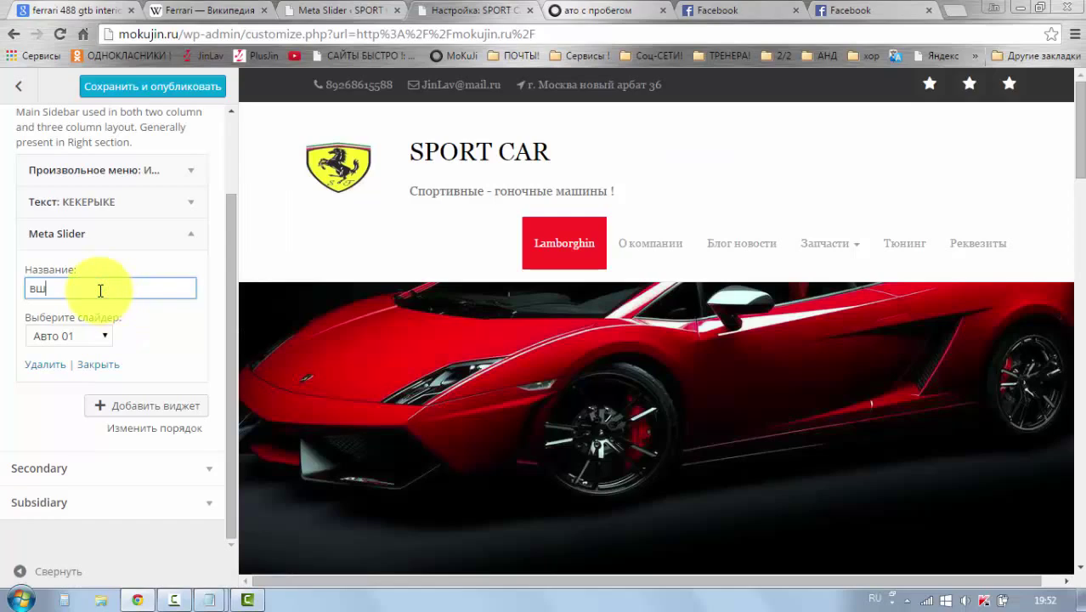
pyautogui.press('Return')
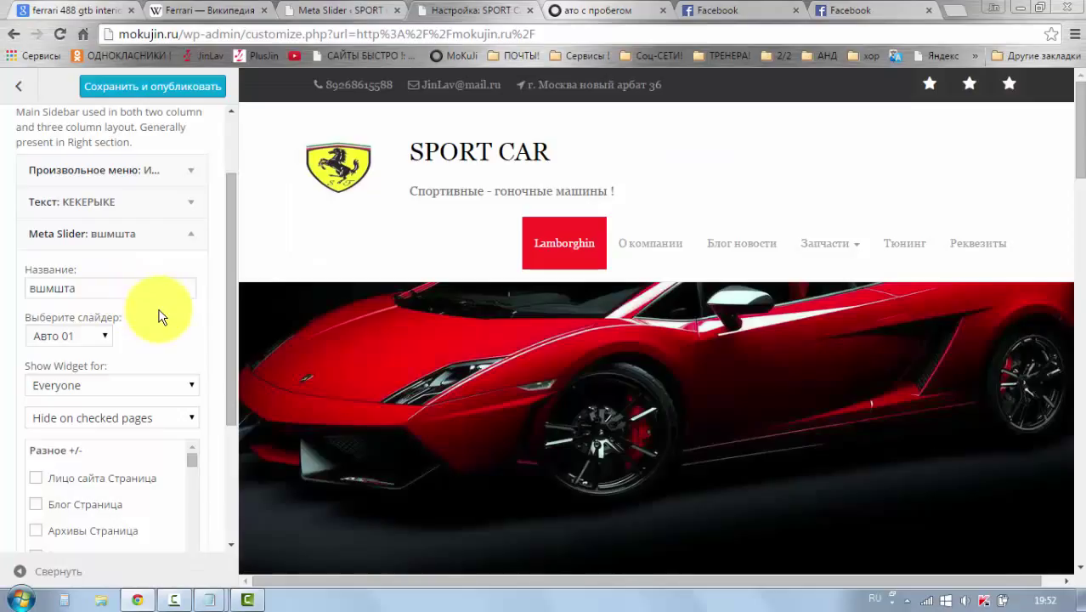
# - Choose the Авто 01 slideshow for the вшмшта widget, then save and publish the changes
pyautogui.click(101, 338)
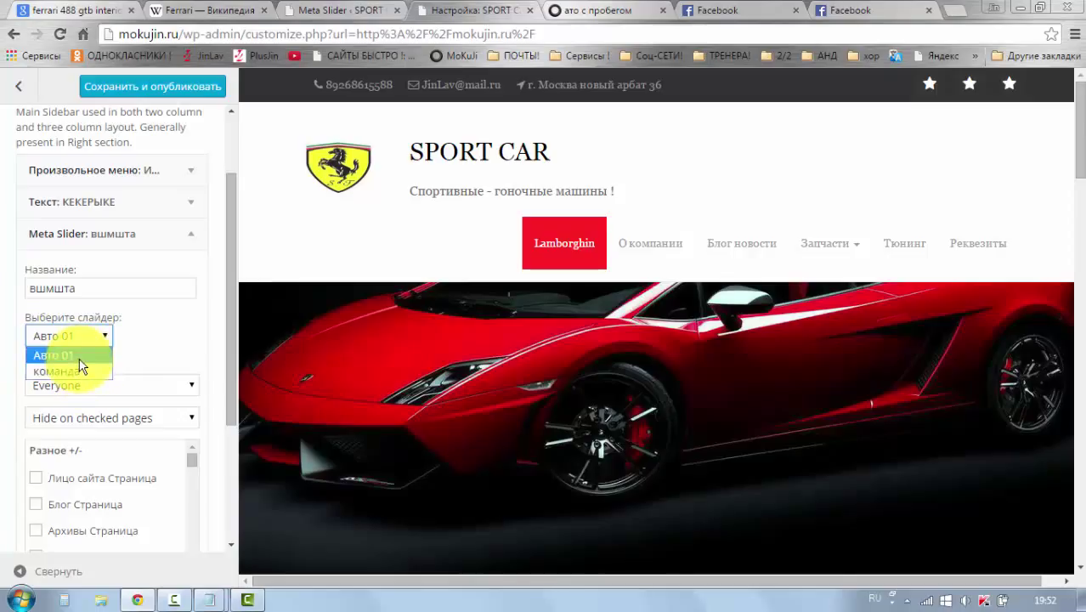
pyautogui.click(79, 360)
pyautogui.click(136, 87)
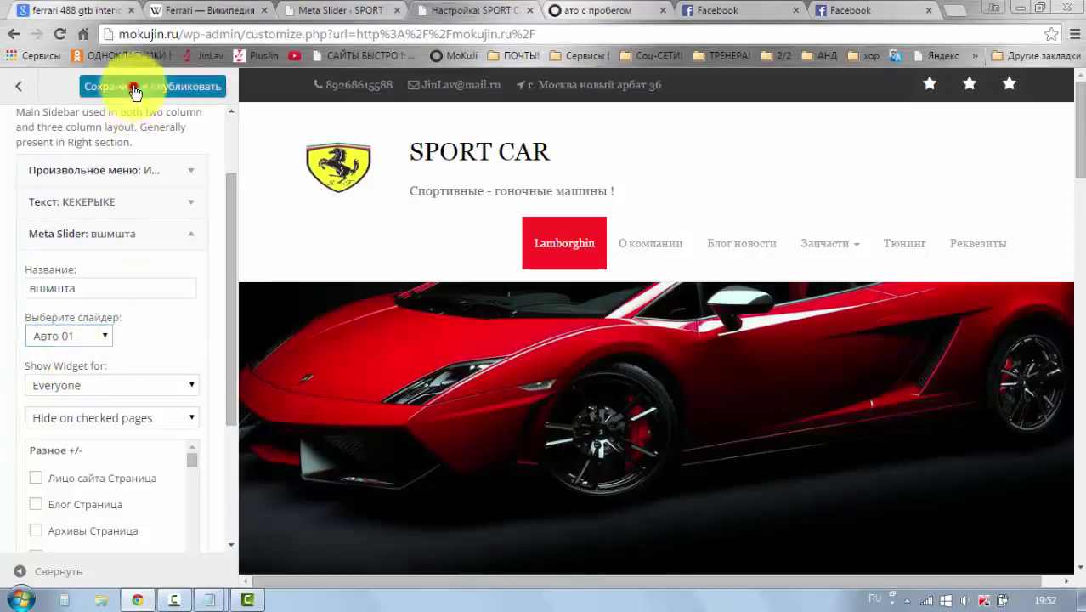
# - Open the Lamborghin front page from the post preview and locate the вшмшта slideshow widget in the sidebar
pyautogui.click(583, 12)
pyautogui.scroll(4, 328, 228)
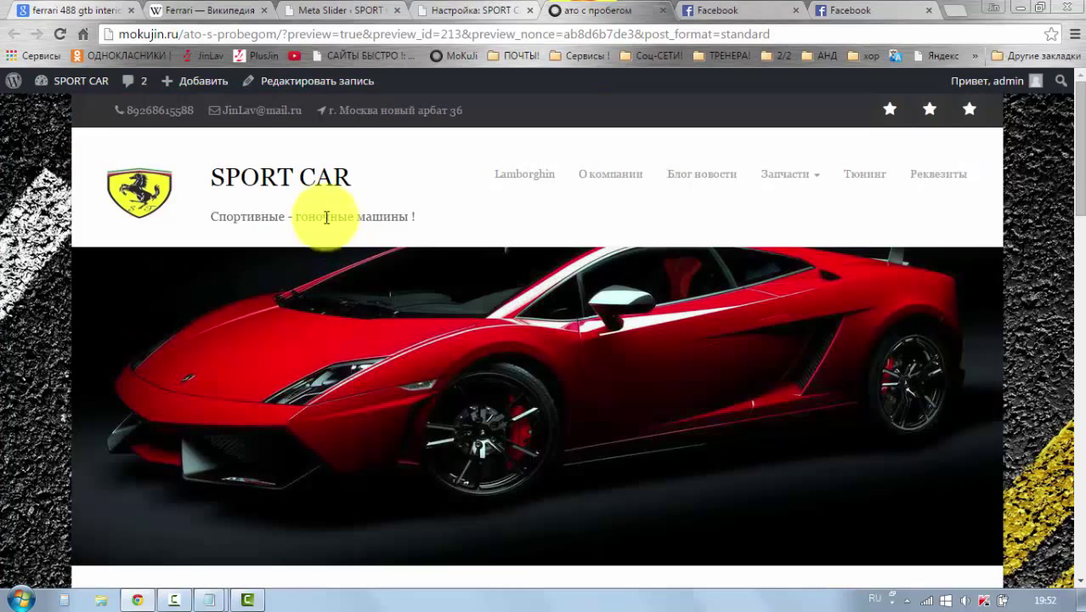
pyautogui.click(504, 181)
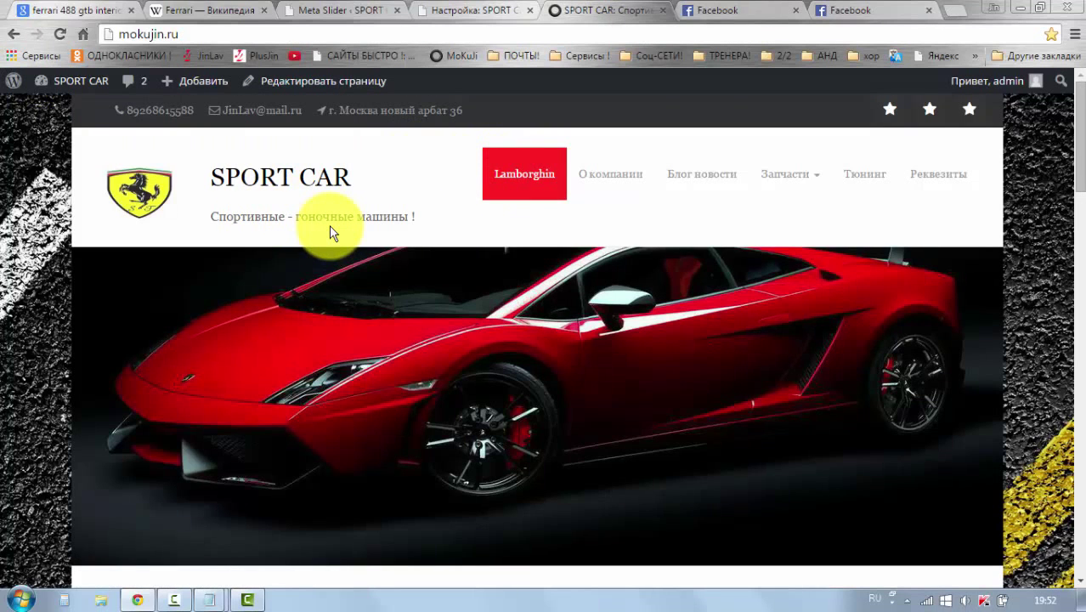
pyautogui.scroll(-10, 330, 230)
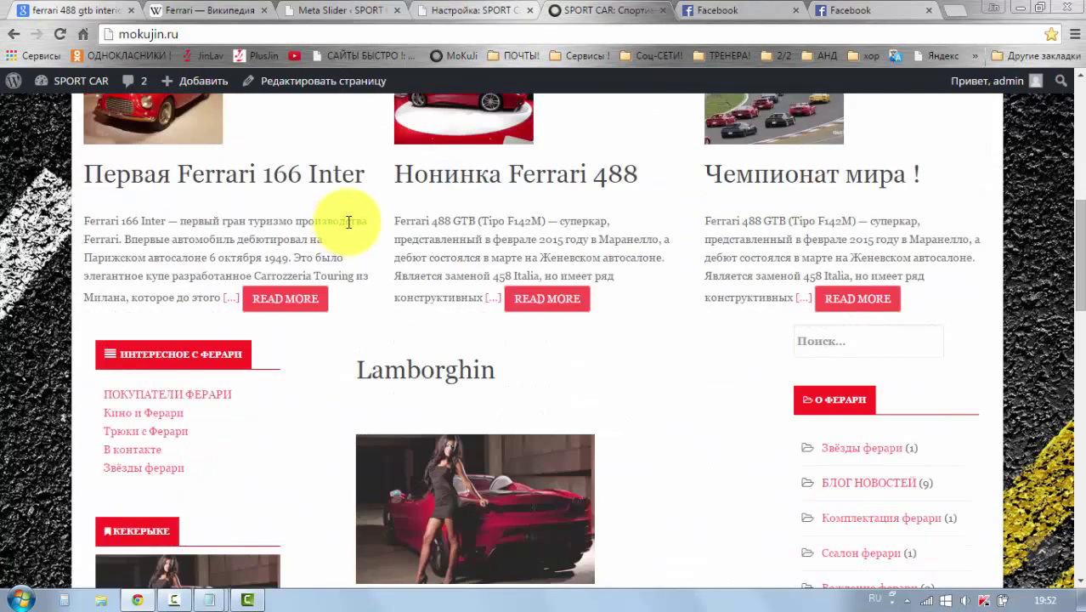
pyautogui.scroll(-3, 346, 228)
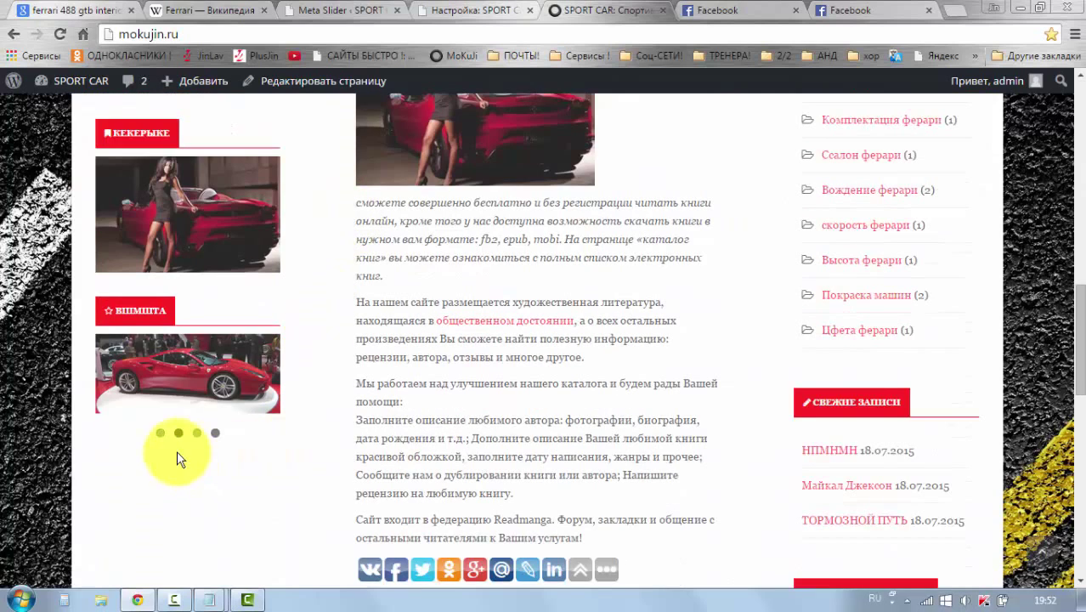
# - Browse the slides of the вшмшта sidebar slideshow, finishing on the third one
pyautogui.click(94, 366)
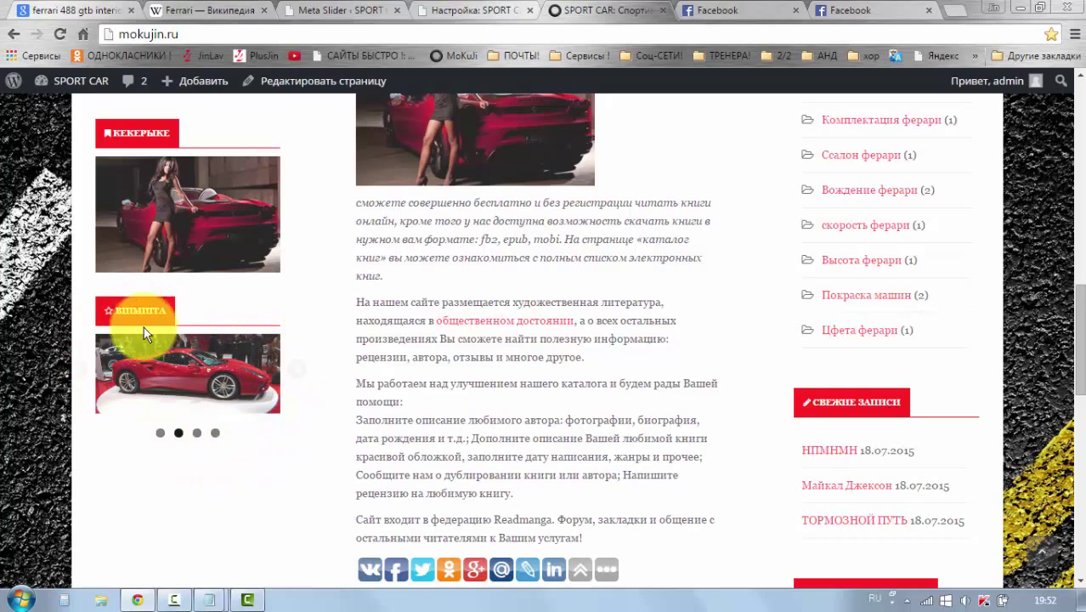
pyautogui.click(153, 432)
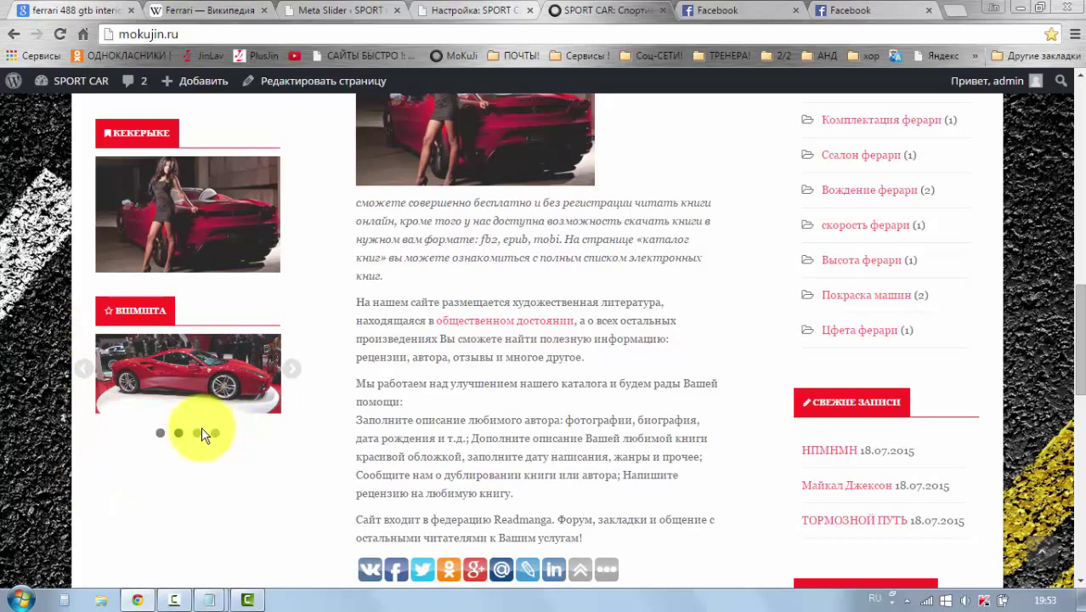
pyautogui.click(198, 434)
pyautogui.click(161, 433)
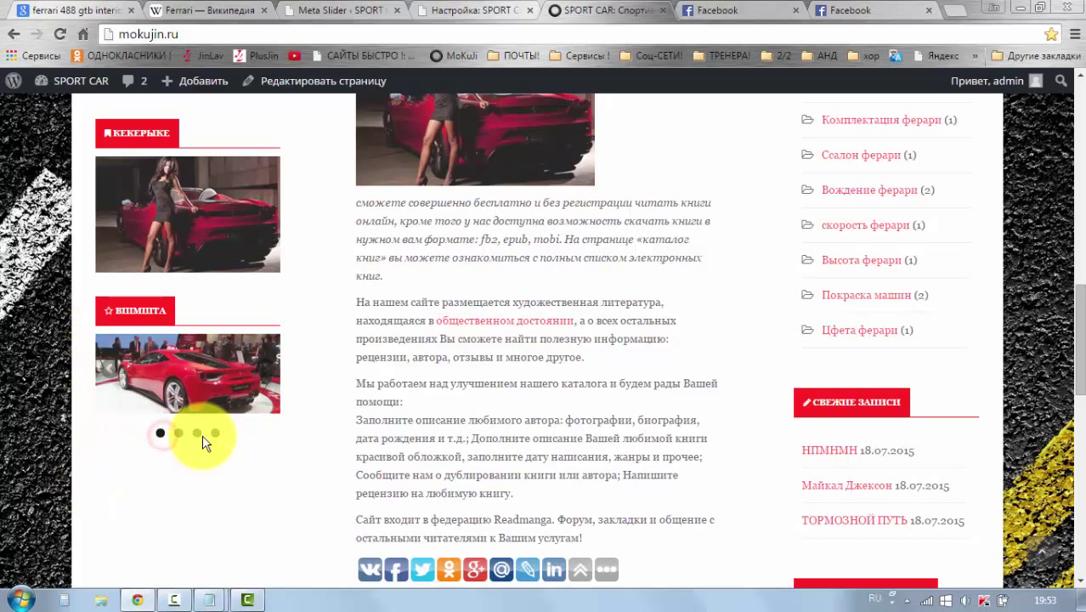
pyautogui.click(179, 433)
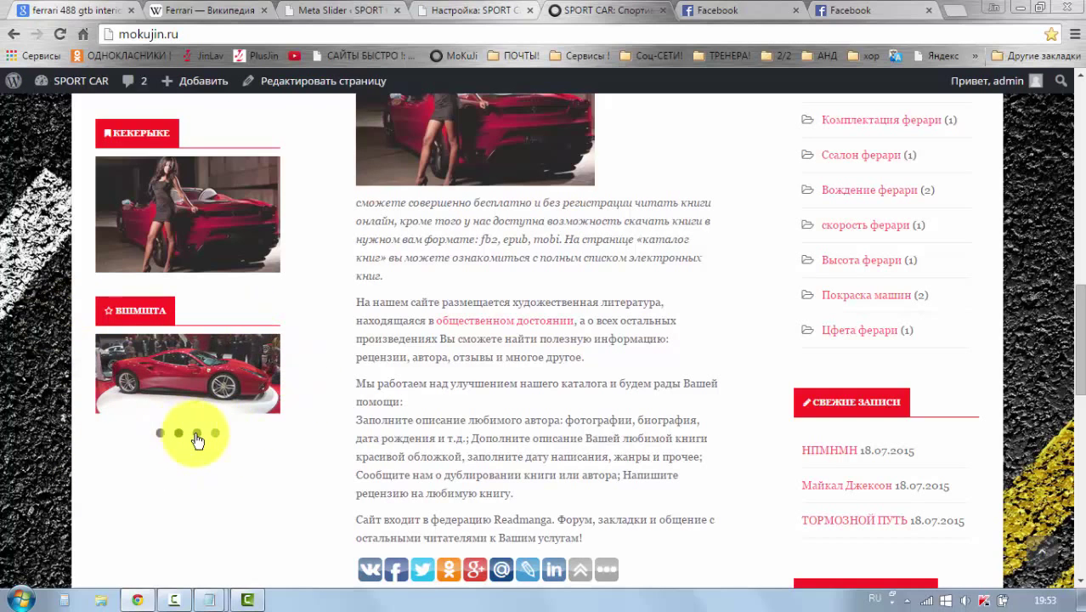
pyautogui.click(196, 433)
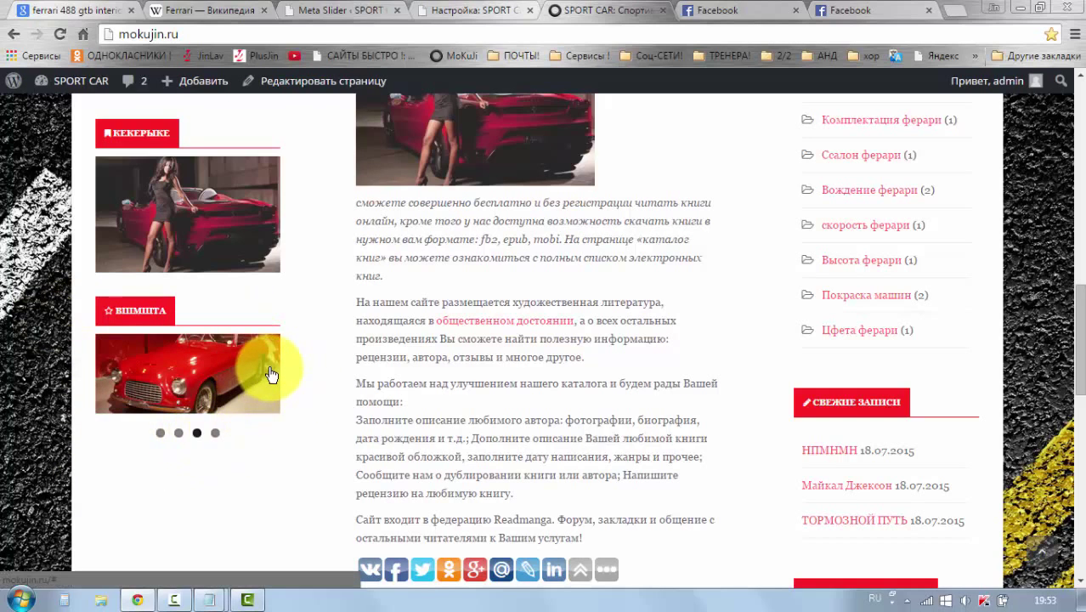
# - View the fourth slide of the вшмшта sidebar slideshow and check the size settings of the команда slideshow in Meta Slider
pyautogui.click(215, 433)
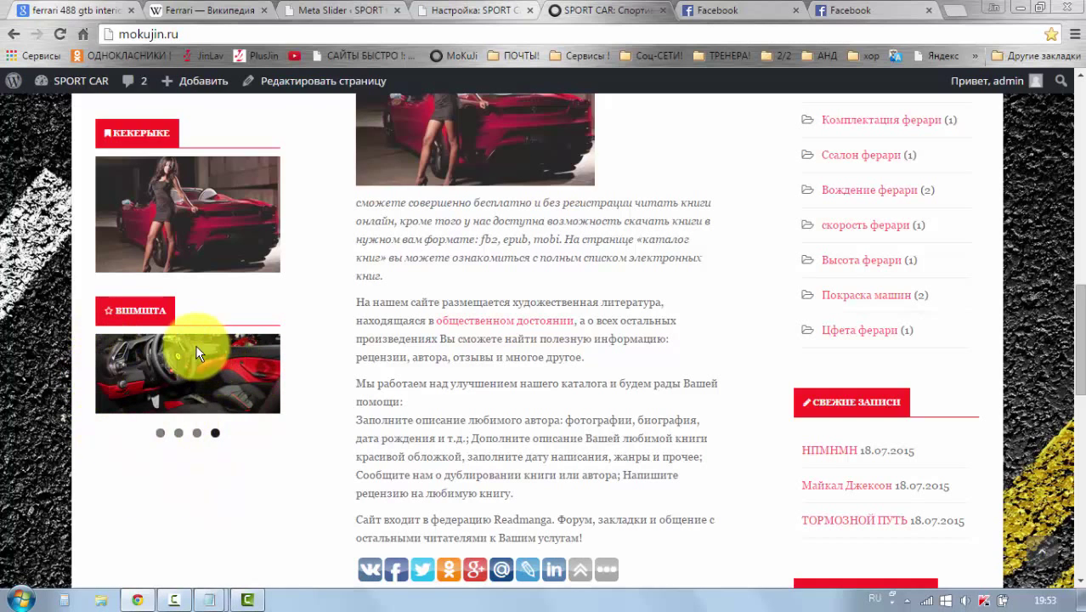
pyautogui.click(334, 16)
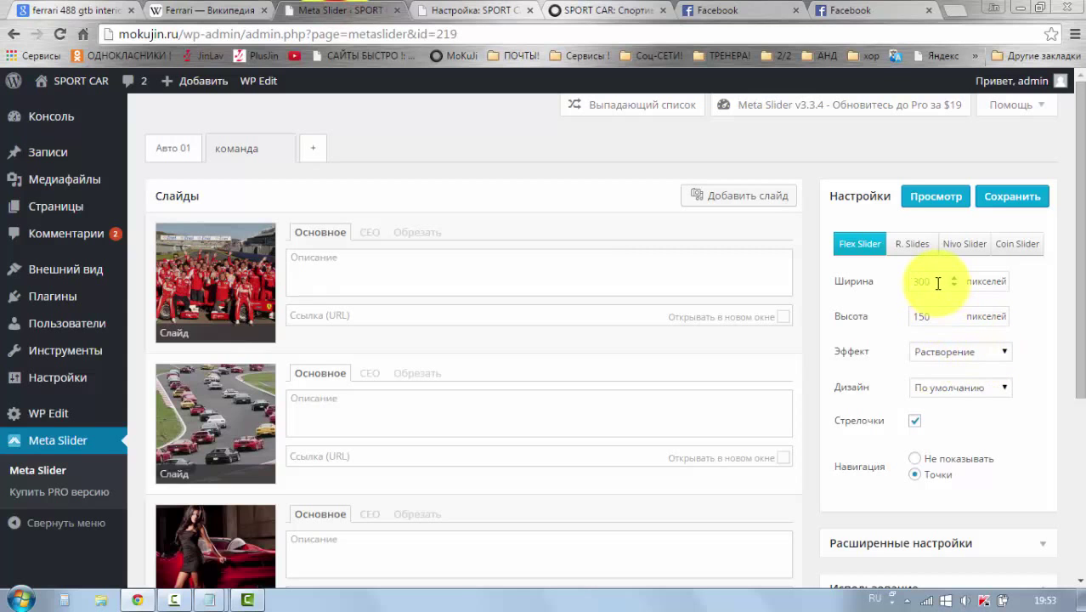
# - Switch the вшмшта widget in the site customizer to the команда slideshow, apply it, then save and publish
pyautogui.click(448, 12)
pyautogui.click(105, 337)
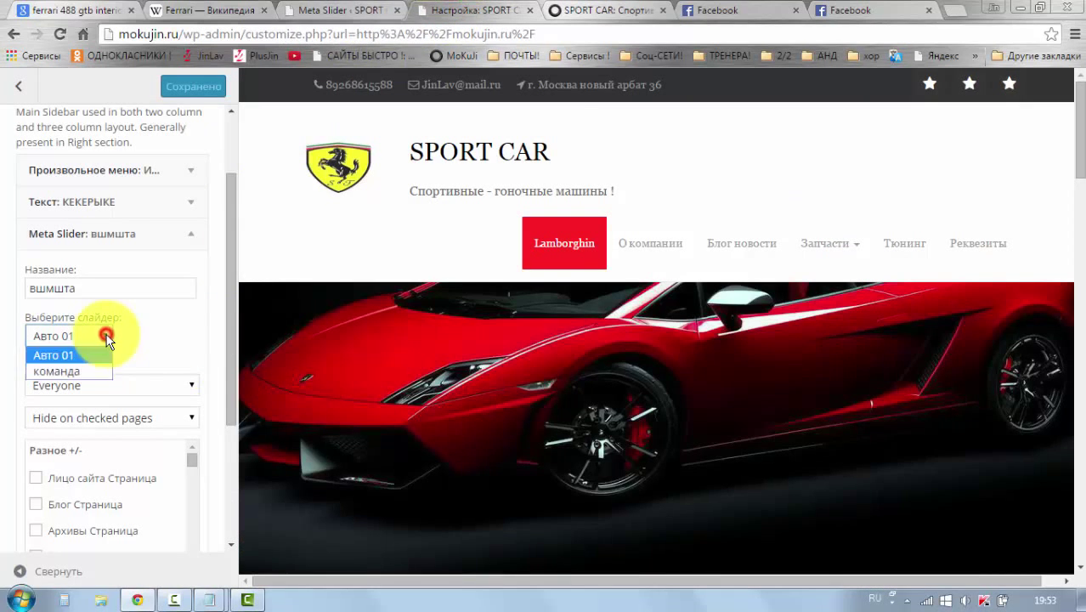
pyautogui.click(85, 370)
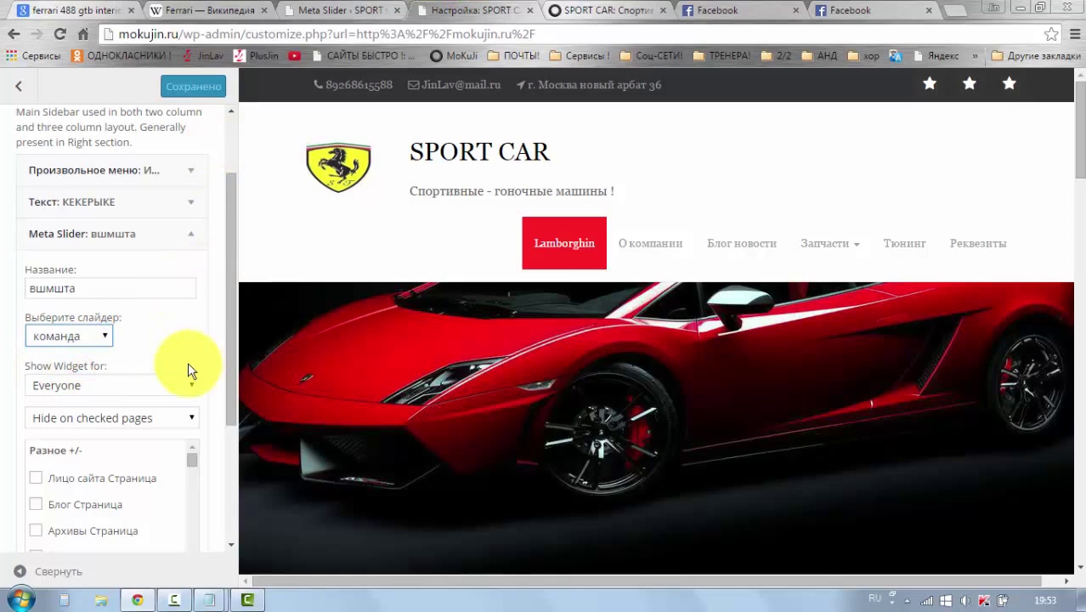
pyautogui.scroll(-3, 182, 418)
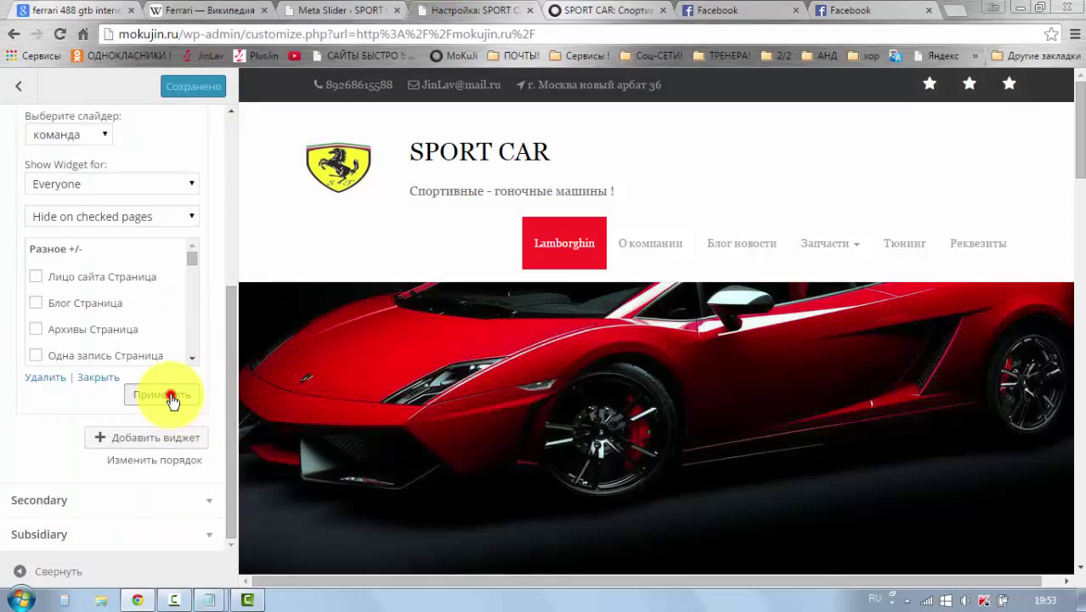
pyautogui.click(171, 399)
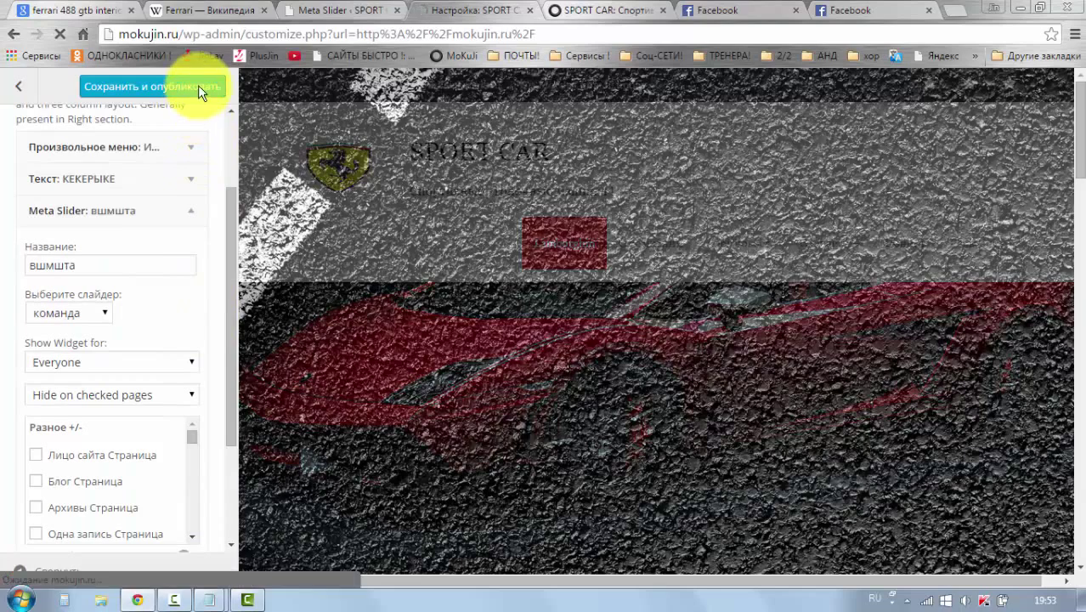
pyautogui.click(198, 85)
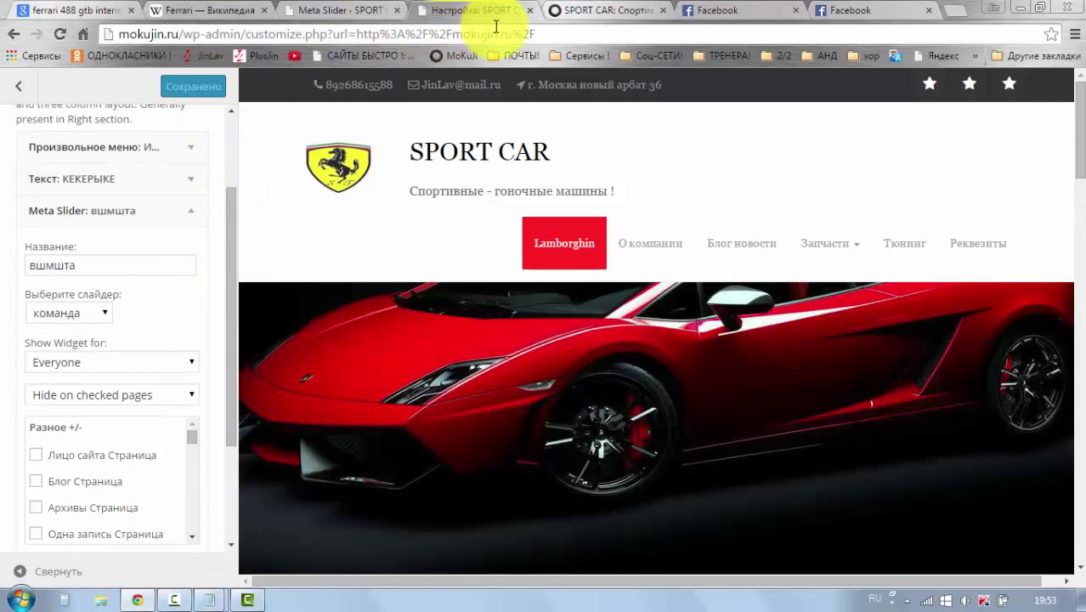
# - Reload the Lamborghin front page and browse the вшмшта sidebar slideshow through to its third slide
pyautogui.click(565, 10)
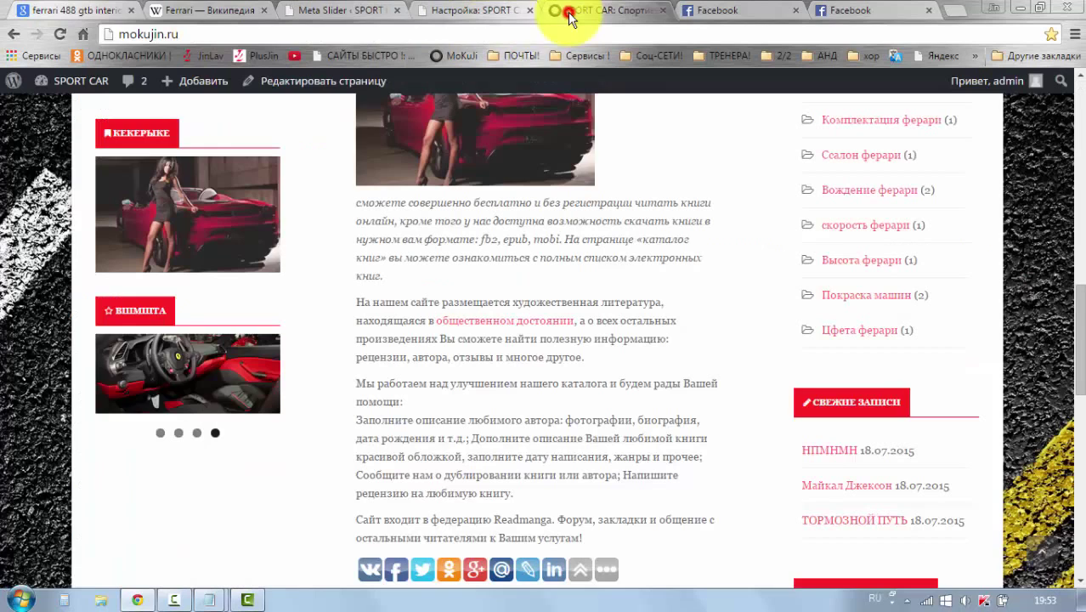
pyautogui.click(67, 34)
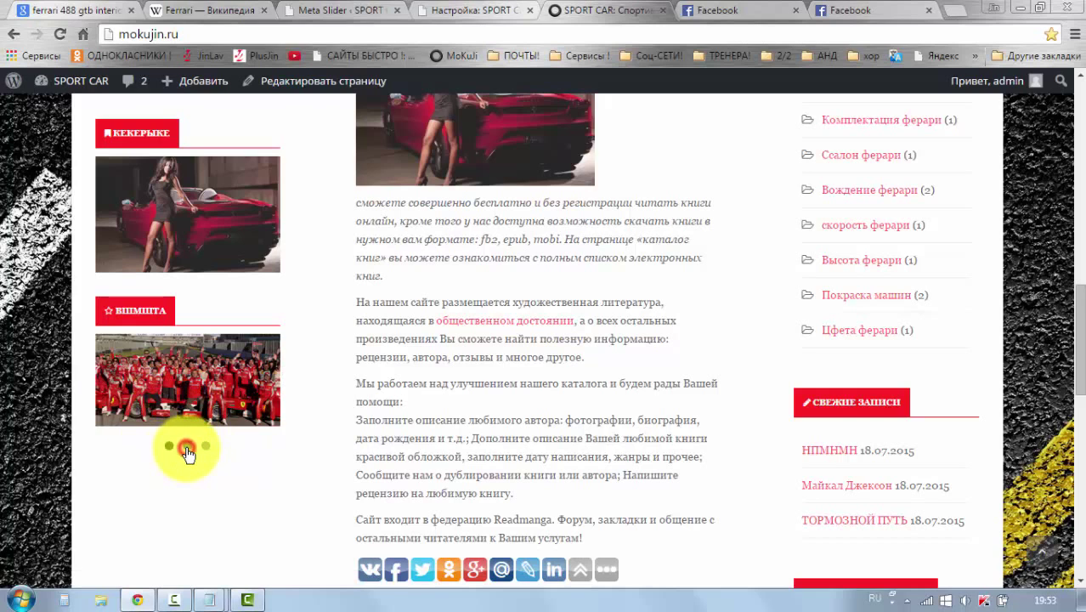
pyautogui.click(187, 447)
pyautogui.click(207, 447)
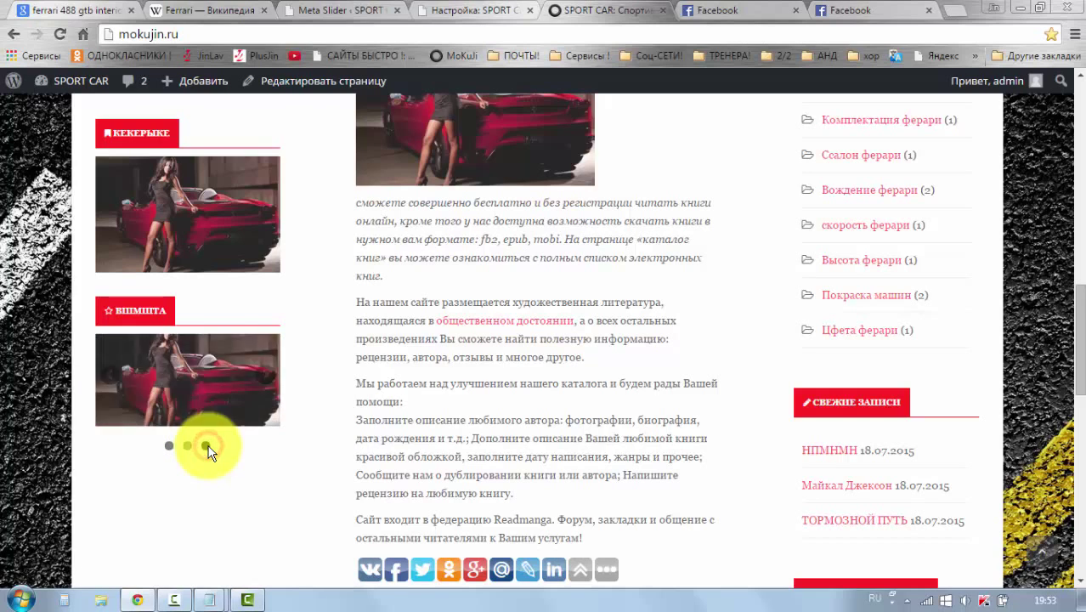
# - Set the команда slideshow to Nivo Slider with height 500 pixels, hidden navigation and the Мозаика effect, then save it
pyautogui.click(289, 10)
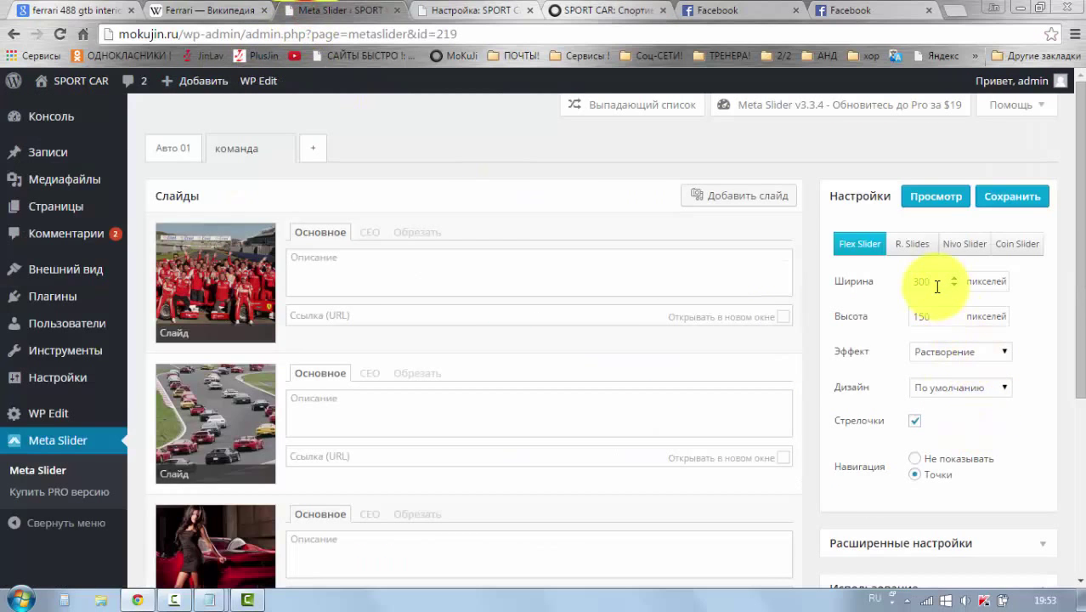
pyautogui.click(934, 316)
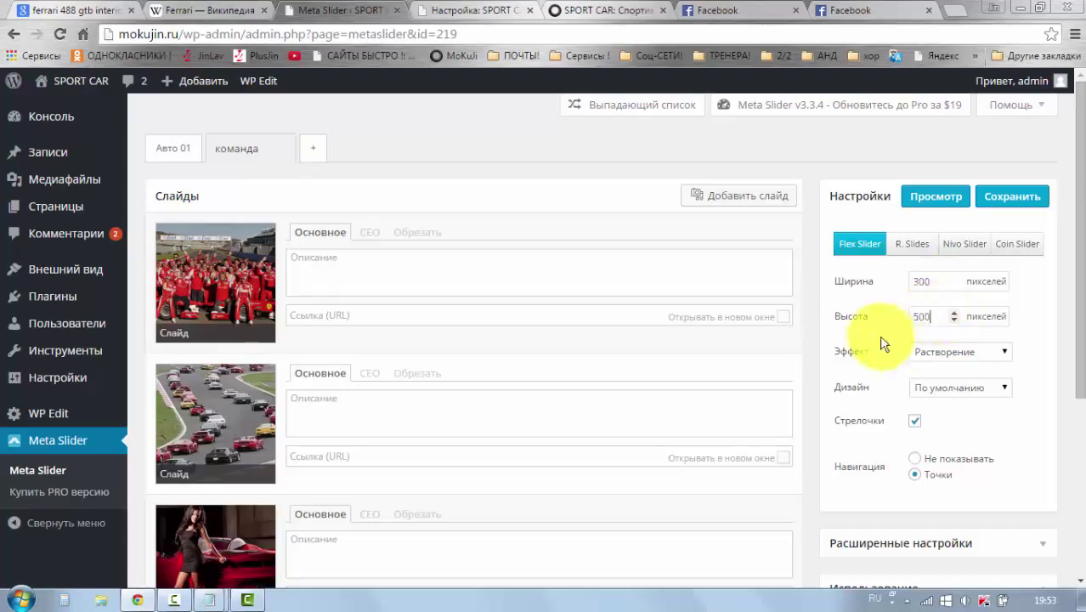
pyautogui.click(915, 460)
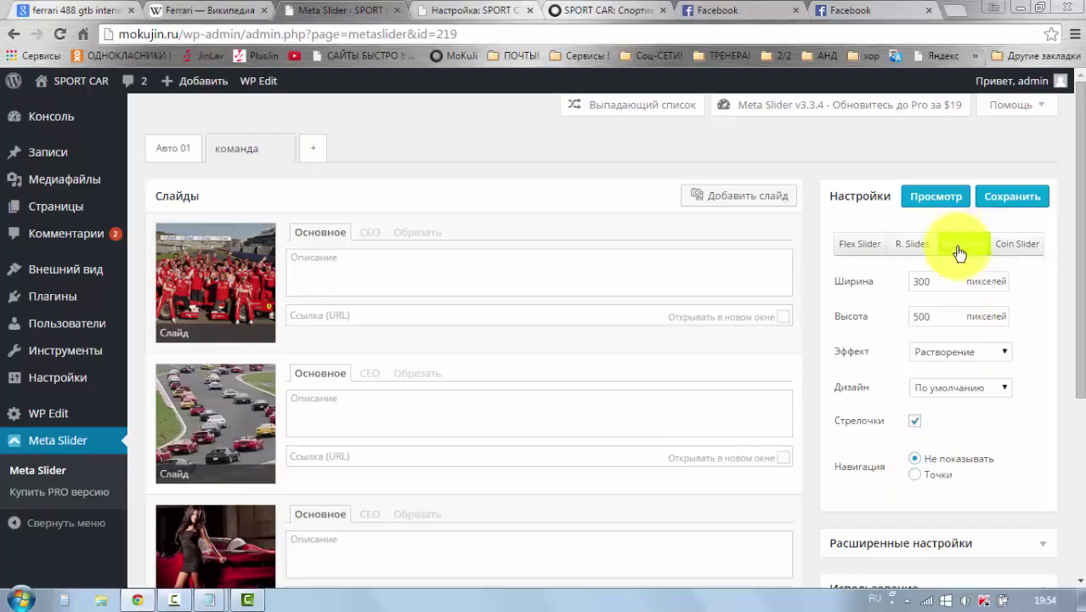
pyautogui.click(1001, 351)
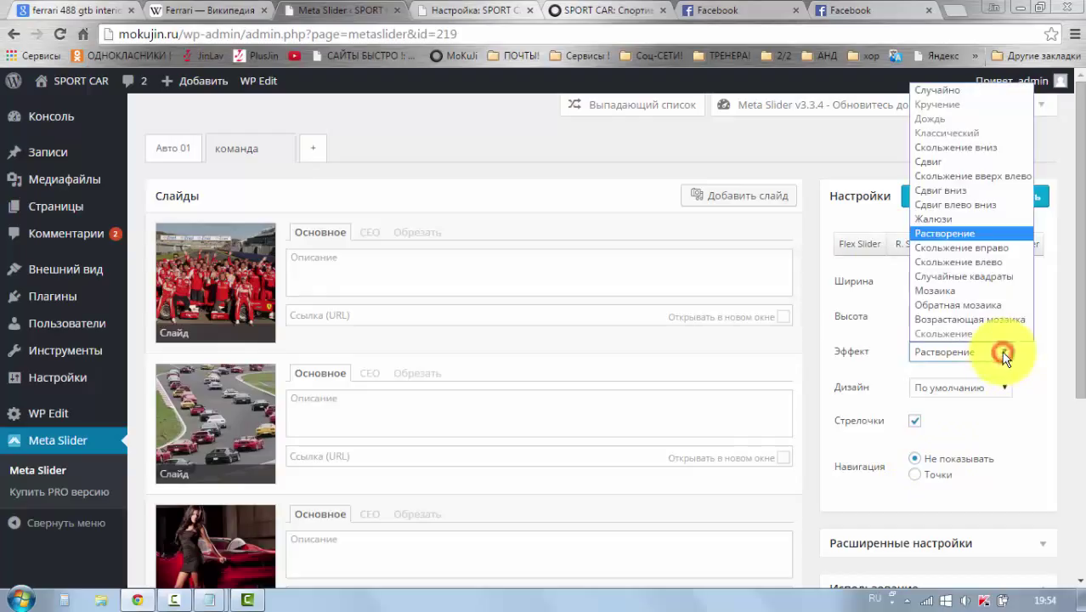
pyautogui.click(969, 292)
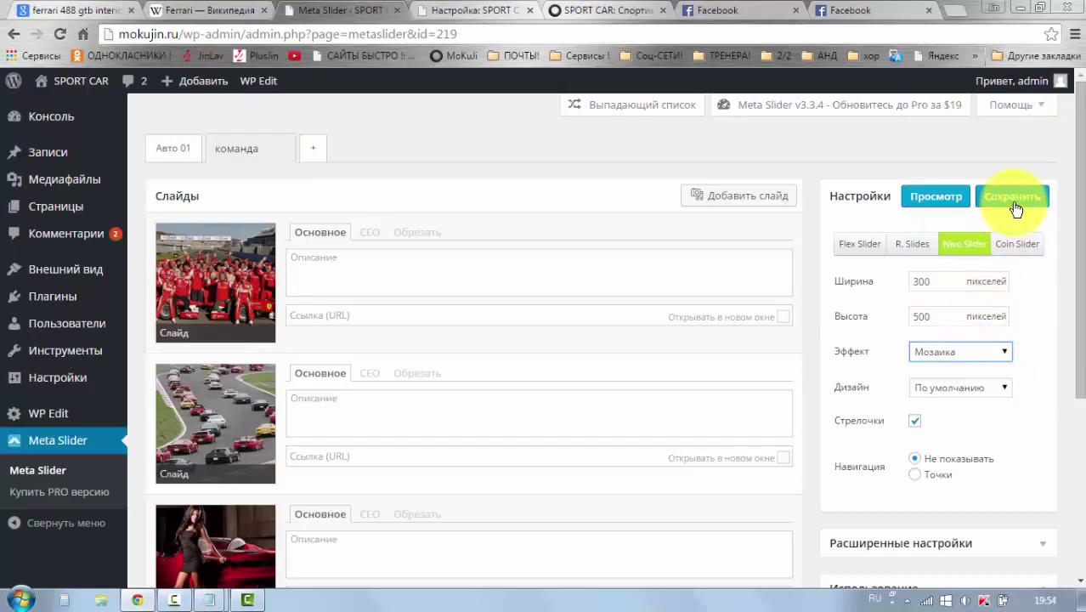
pyautogui.click(1015, 204)
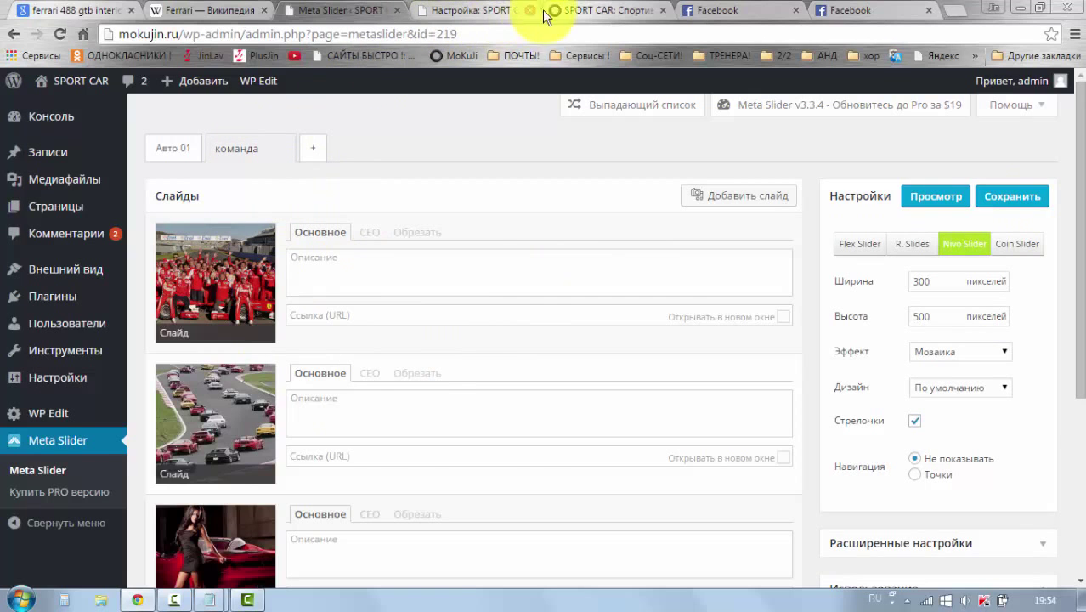
# - Reload the front page and examine the resized вшмшта slideshow in the sidebar
pyautogui.click(580, 9)
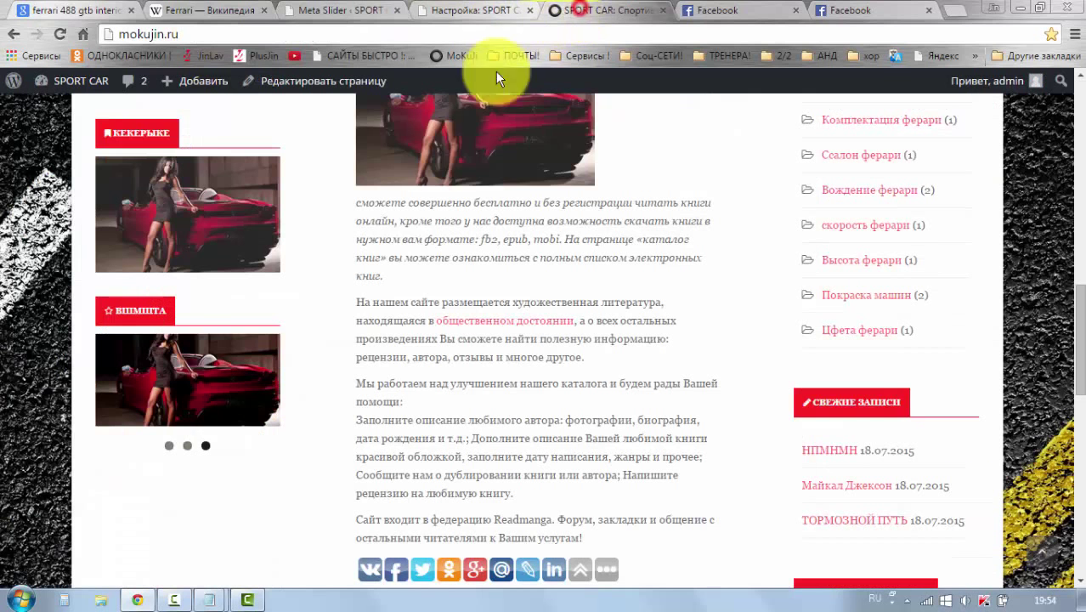
pyautogui.click(59, 34)
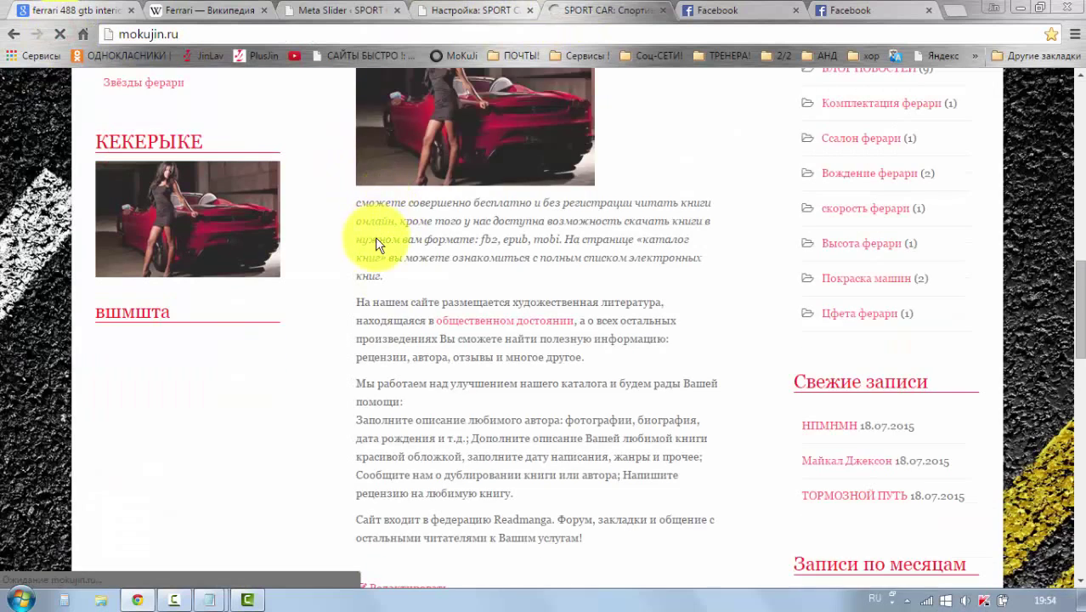
pyautogui.scroll(-2, 356, 247)
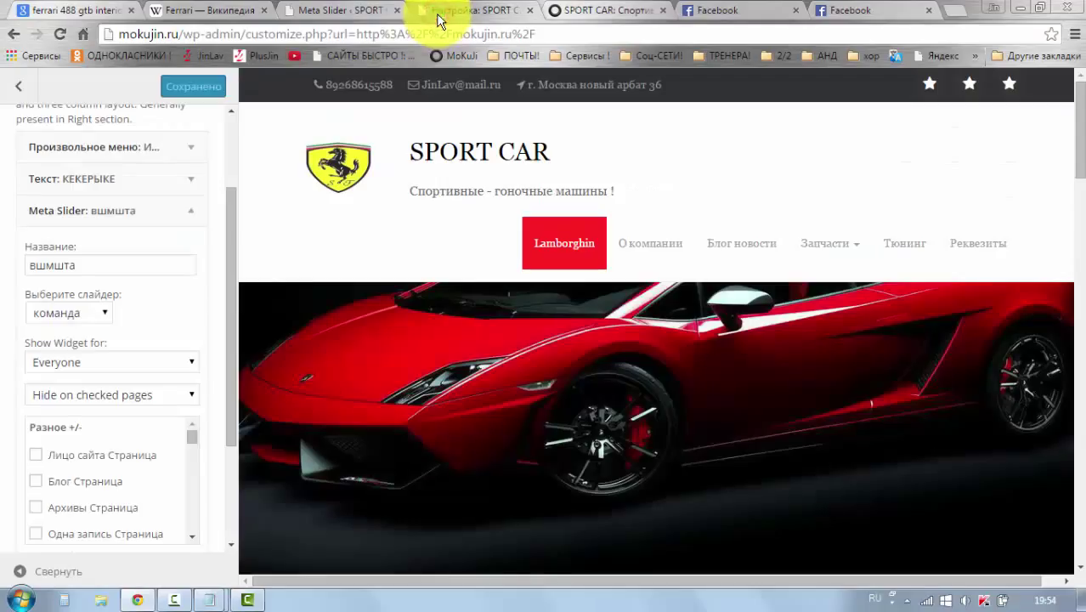
# - Review the команда slideshow's slides, settings and shortcode section in Meta Slider
pyautogui.click(349, 12)
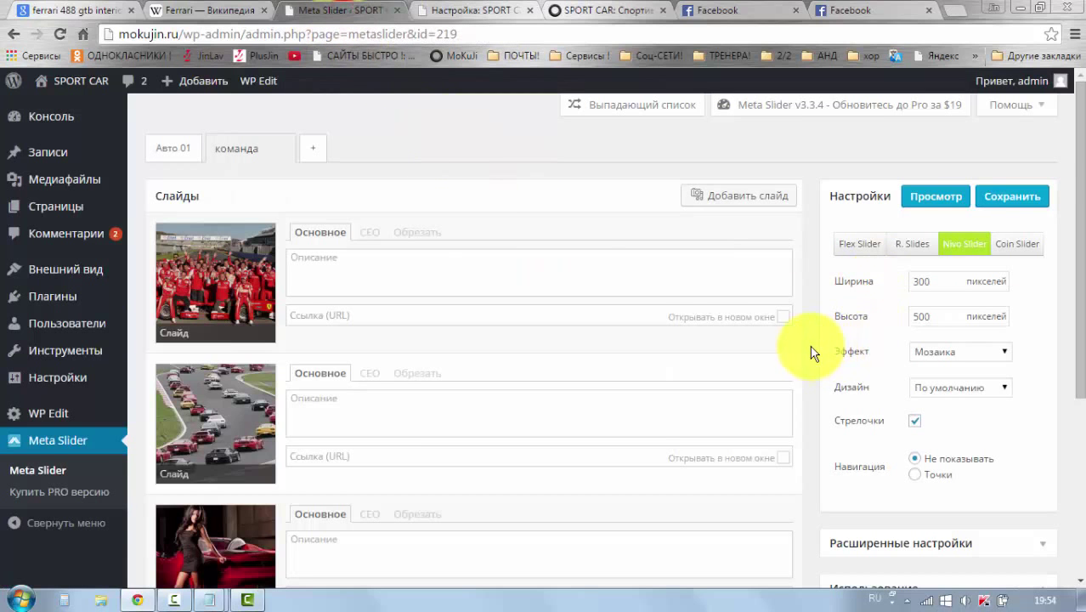
pyautogui.scroll(-5, 811, 352)
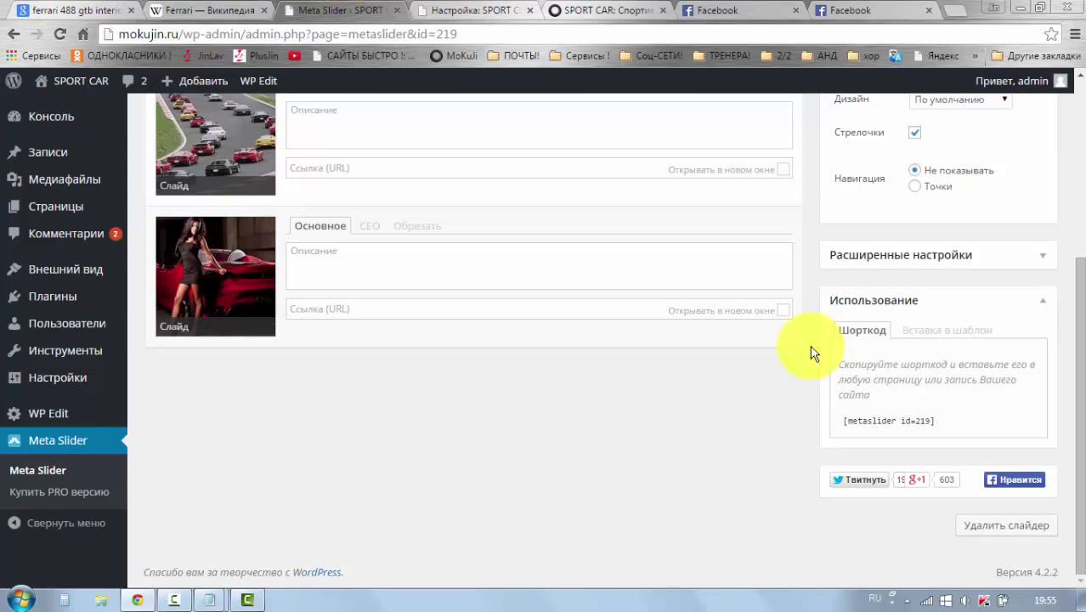
pyautogui.scroll(5, 806, 392)
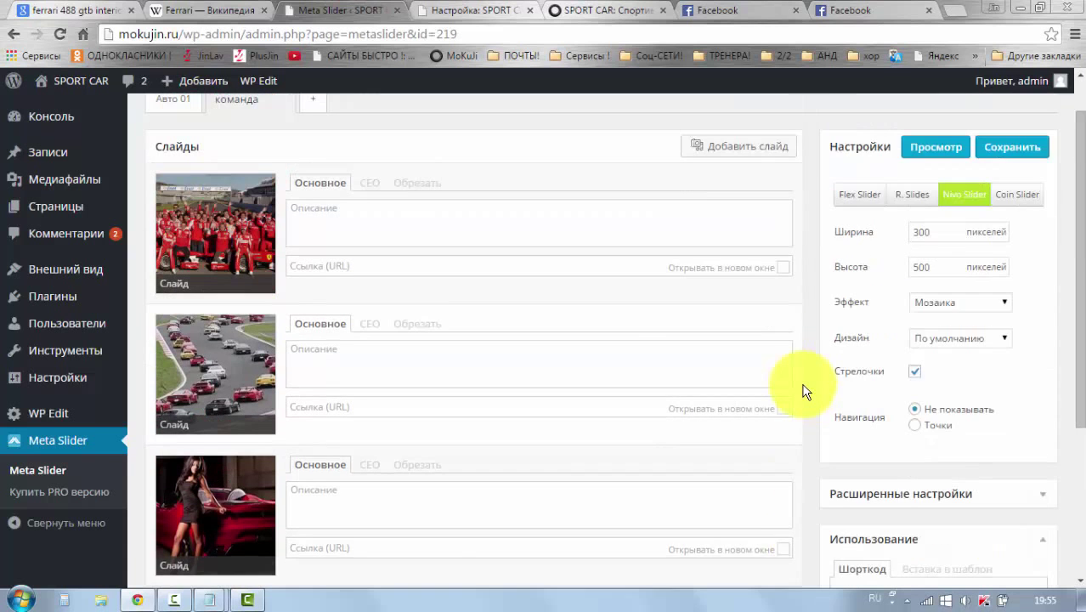
pyautogui.scroll(-5, 812, 391)
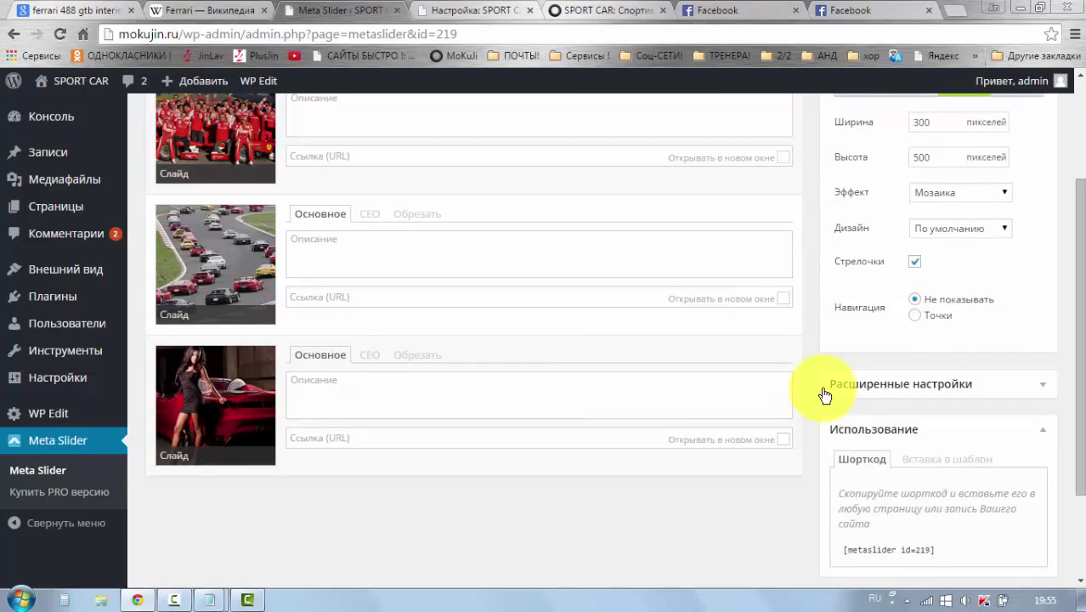
pyautogui.scroll(5, 743, 487)
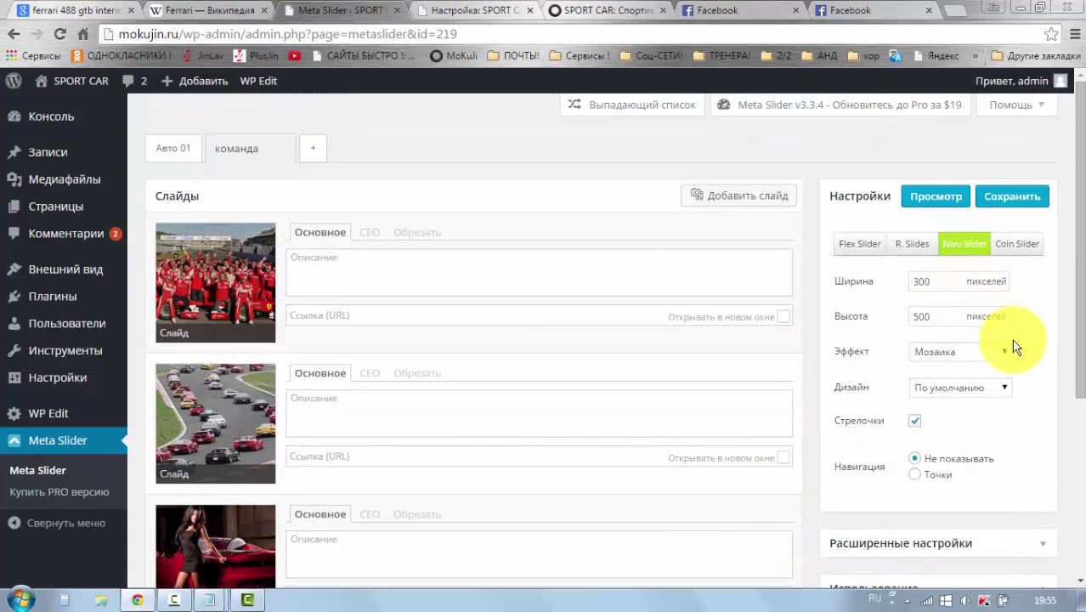
pyautogui.moveTo(1079, 281); pyautogui.dragTo(1060, 369)
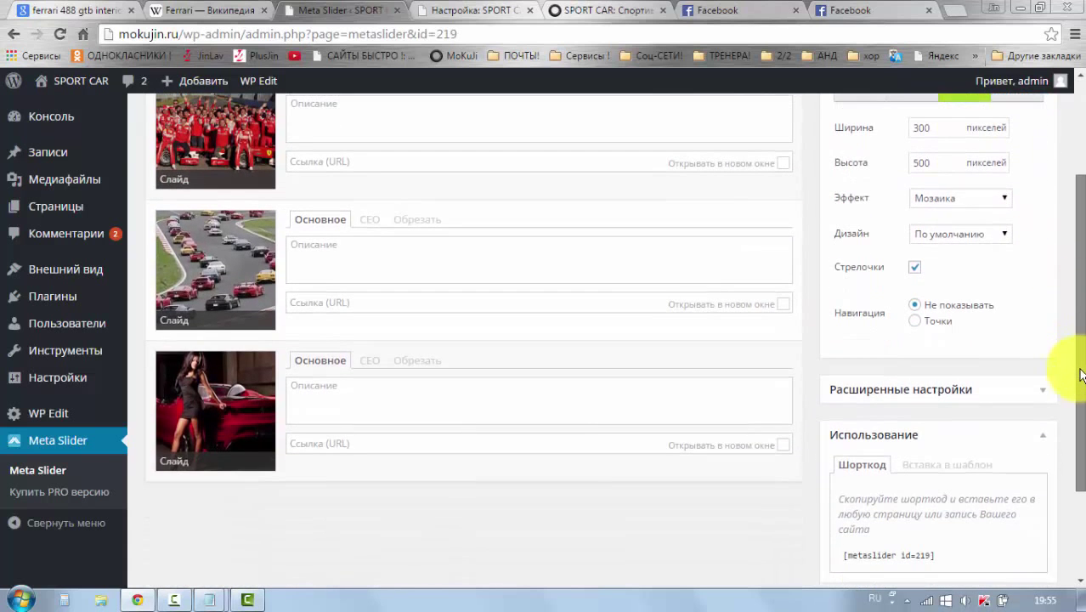
pyautogui.scroll(2, 1062, 322)
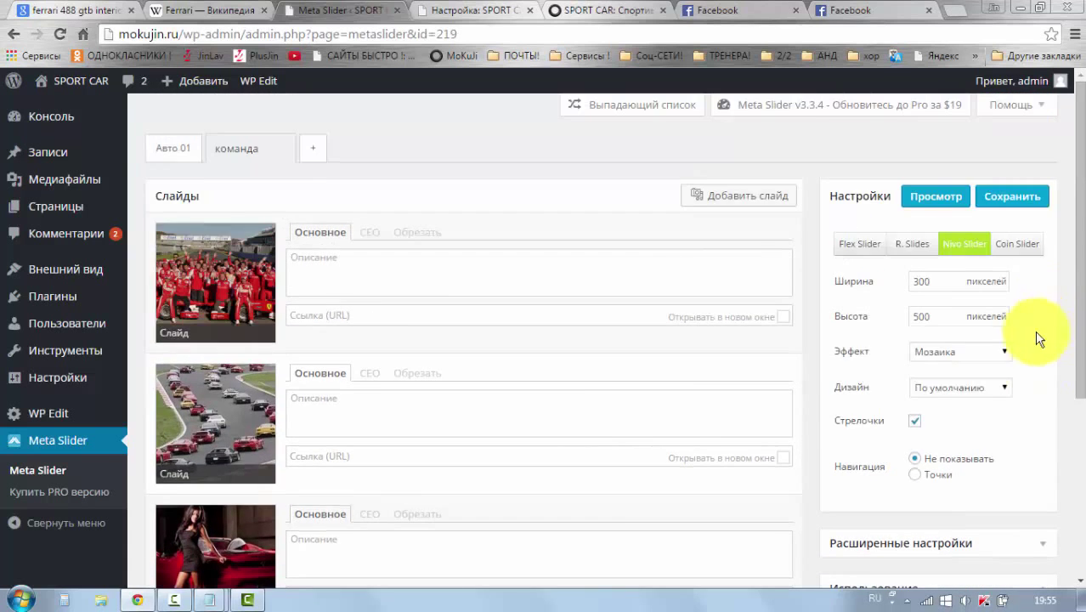
pyautogui.scroll(-3, 1038, 338)
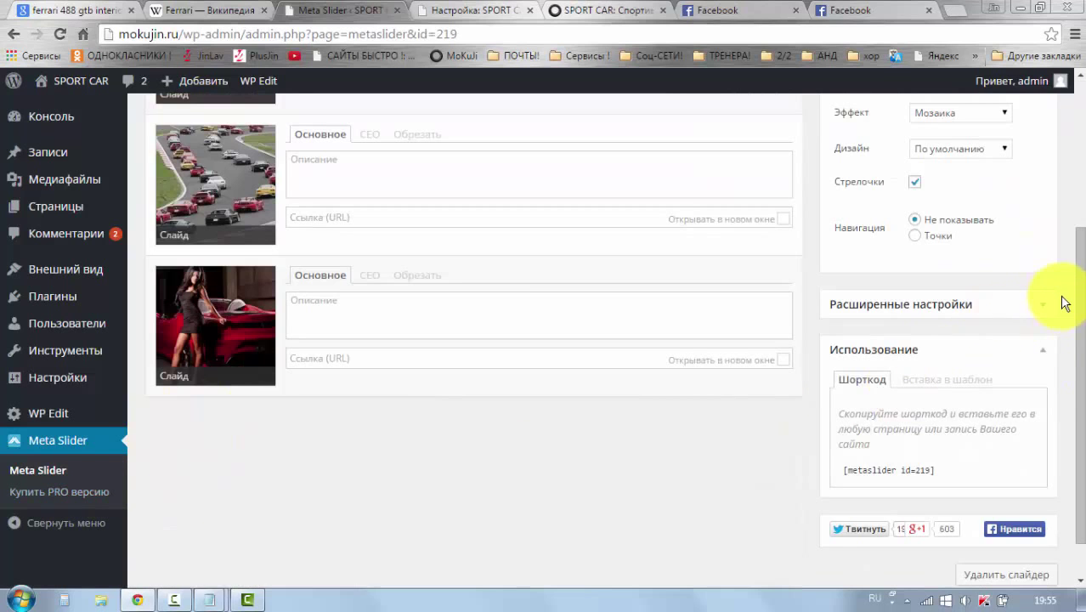
pyautogui.scroll(3, 1064, 304)
# - Select the R. Slides type for the команда slideshow and inspect its list of effects without choosing another one
pyautogui.click(908, 244)
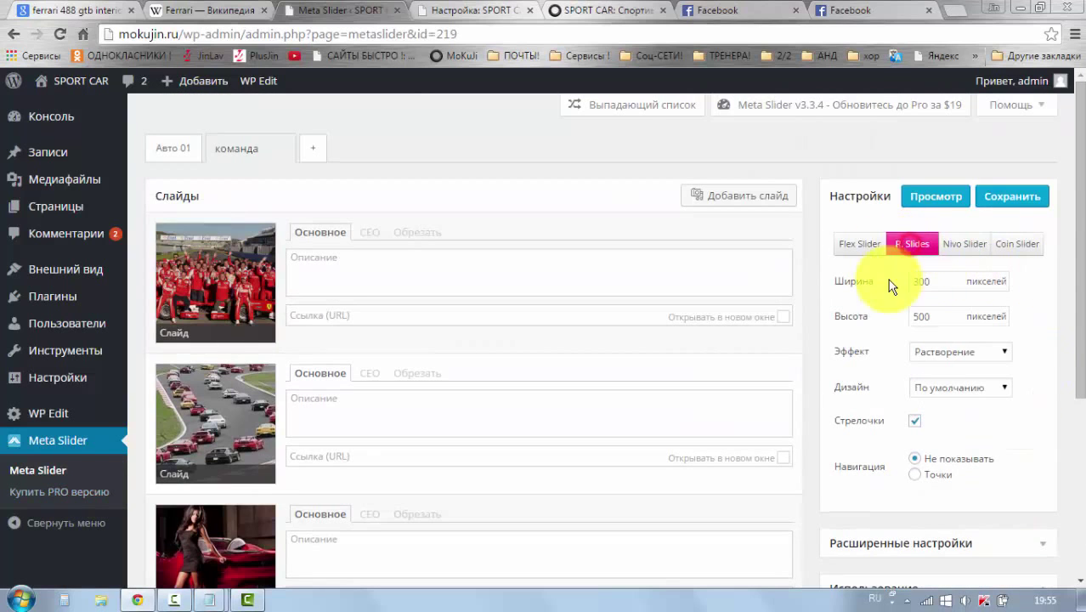
pyautogui.click(1001, 351)
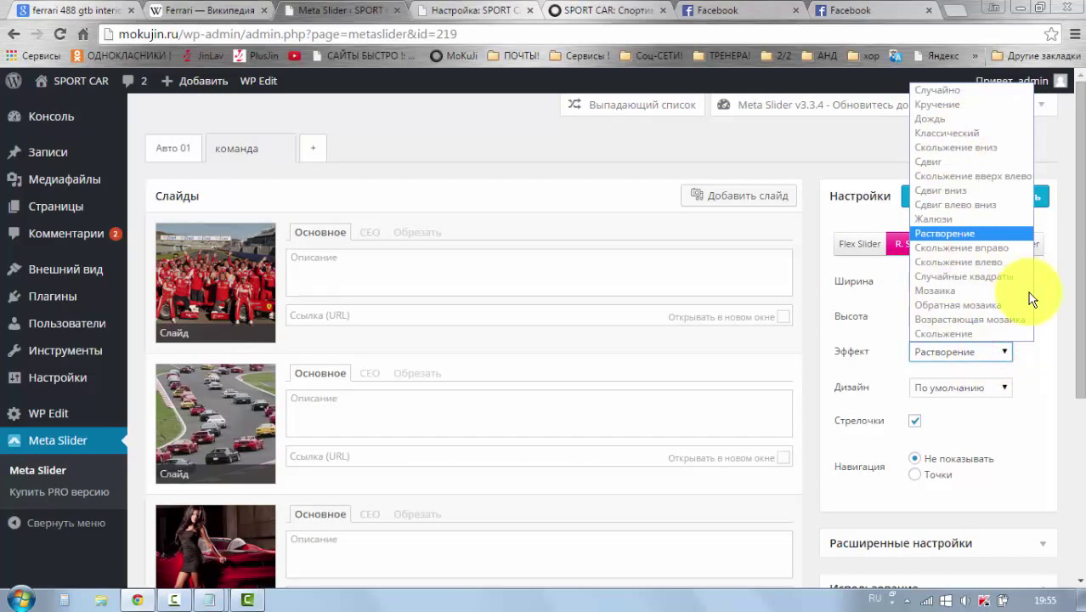
pyautogui.click(1059, 303)
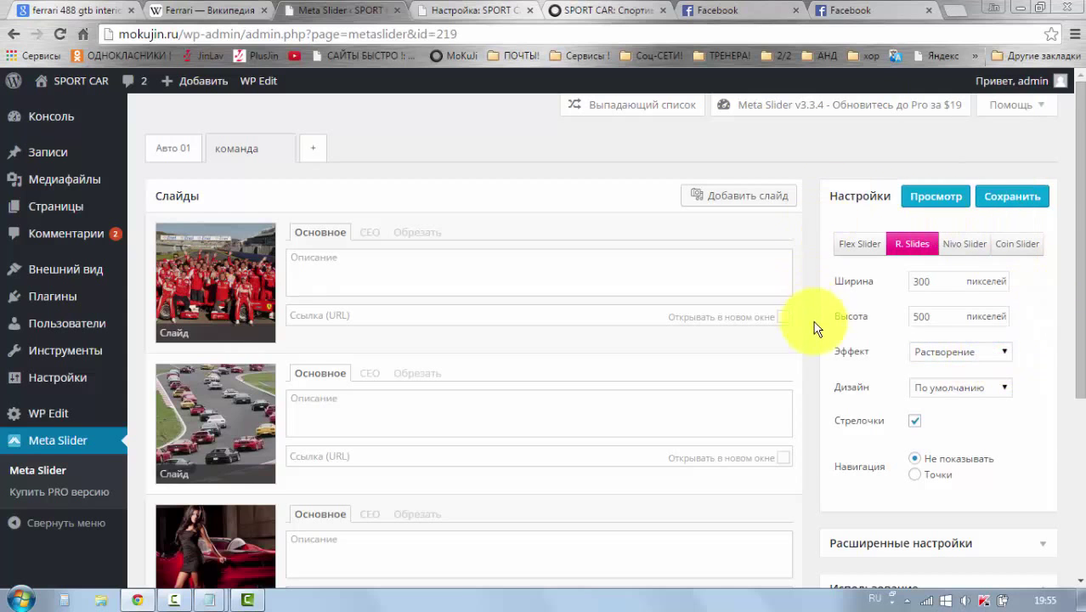
pyautogui.scroll(-3, 807, 334)
pyautogui.scroll(3, 799, 339)
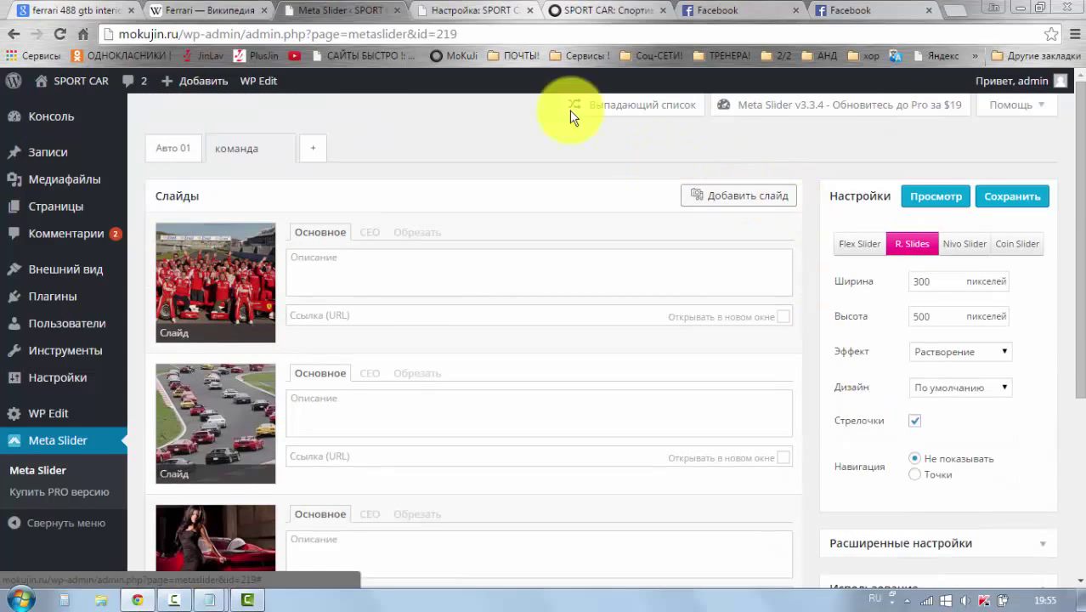
# - Examine the КЕКЕРЫКЕ image and the вшмшта slideshow on the front page, then return to the page header
pyautogui.click(565, 11)
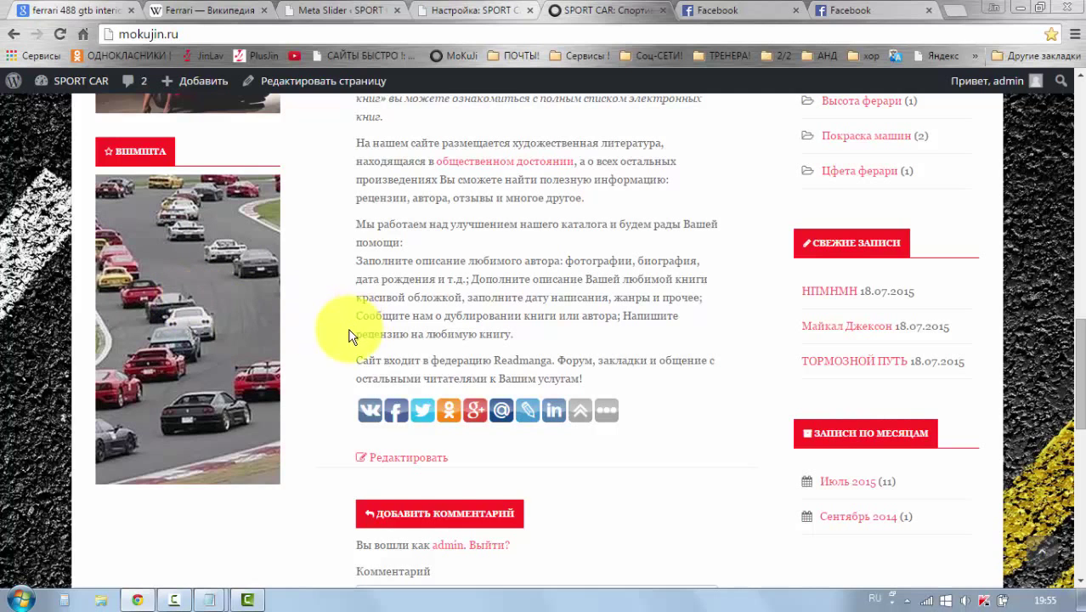
pyautogui.scroll(2, 331, 332)
pyautogui.scroll(1, 332, 351)
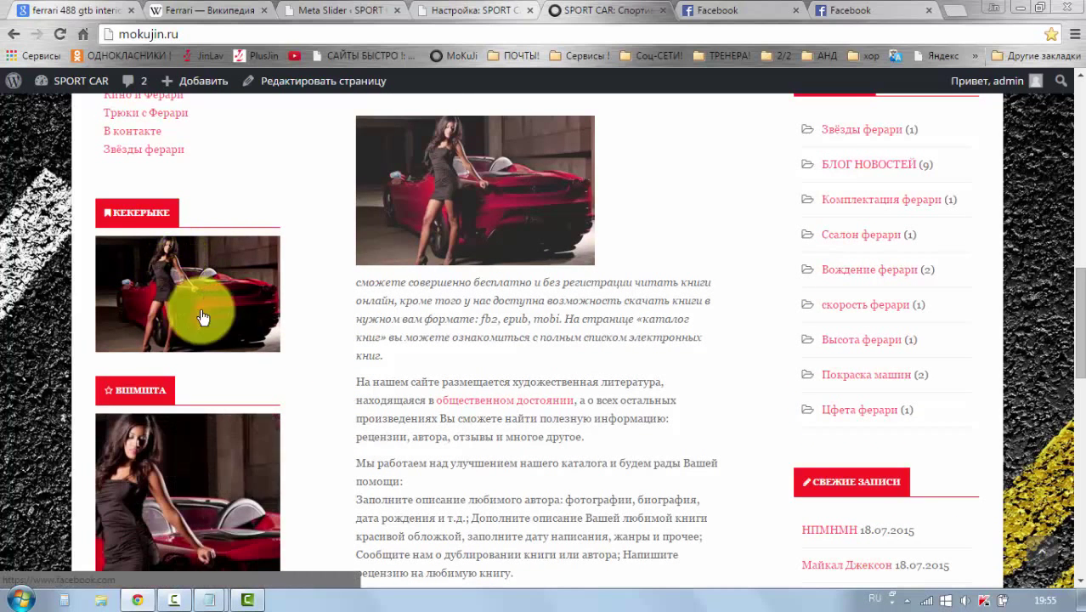
pyautogui.scroll(-1, 317, 327)
pyautogui.scroll(-1, 317, 331)
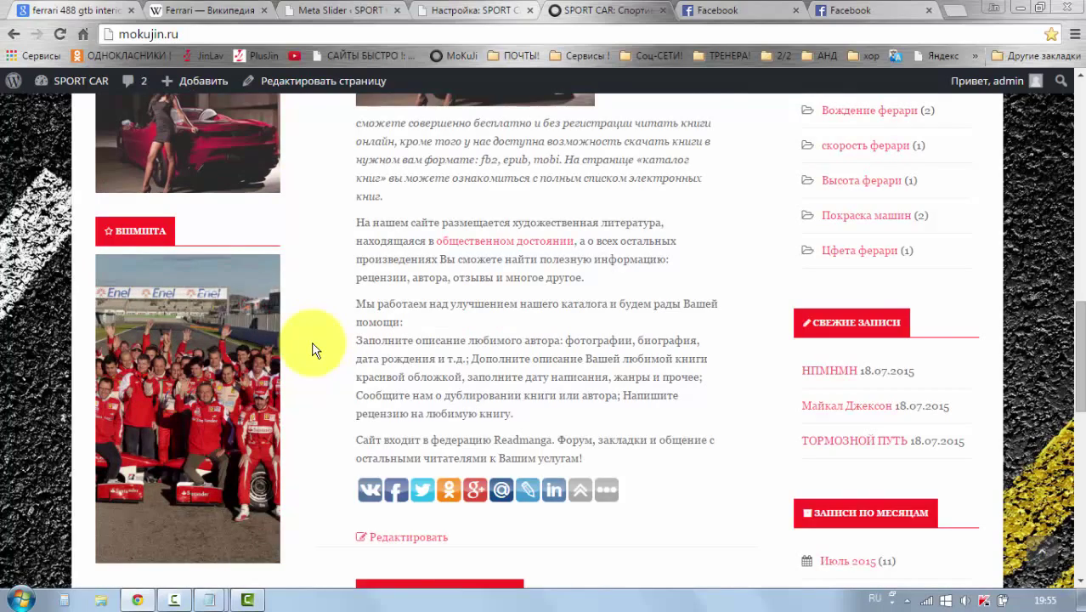
pyautogui.scroll(-1, 319, 350)
pyautogui.scroll(6, 543, 350)
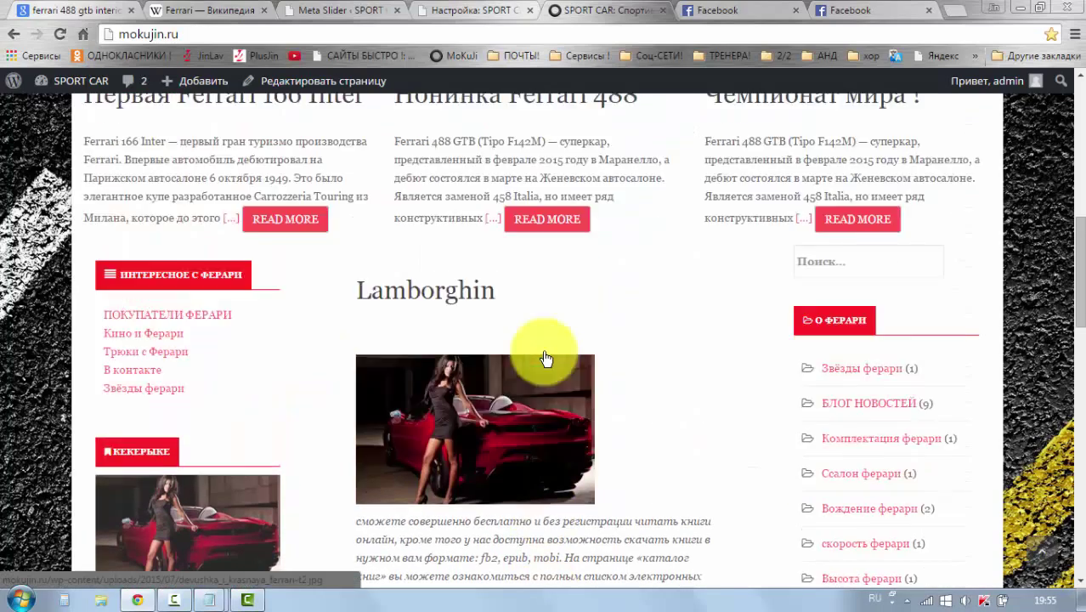
pyautogui.scroll(-6, 545, 358)
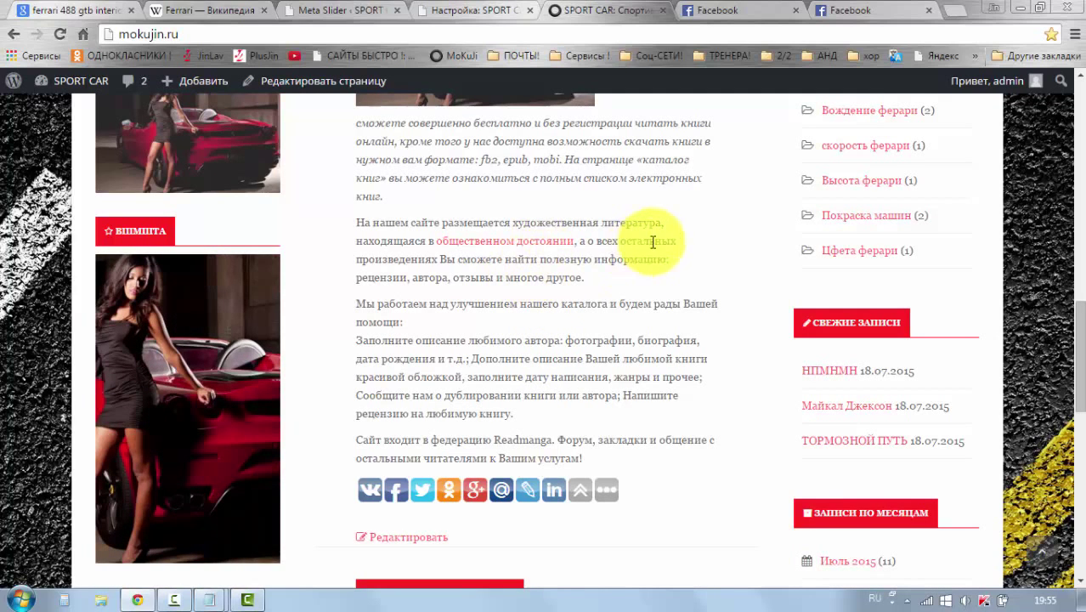
pyautogui.scroll(-2, 503, 250)
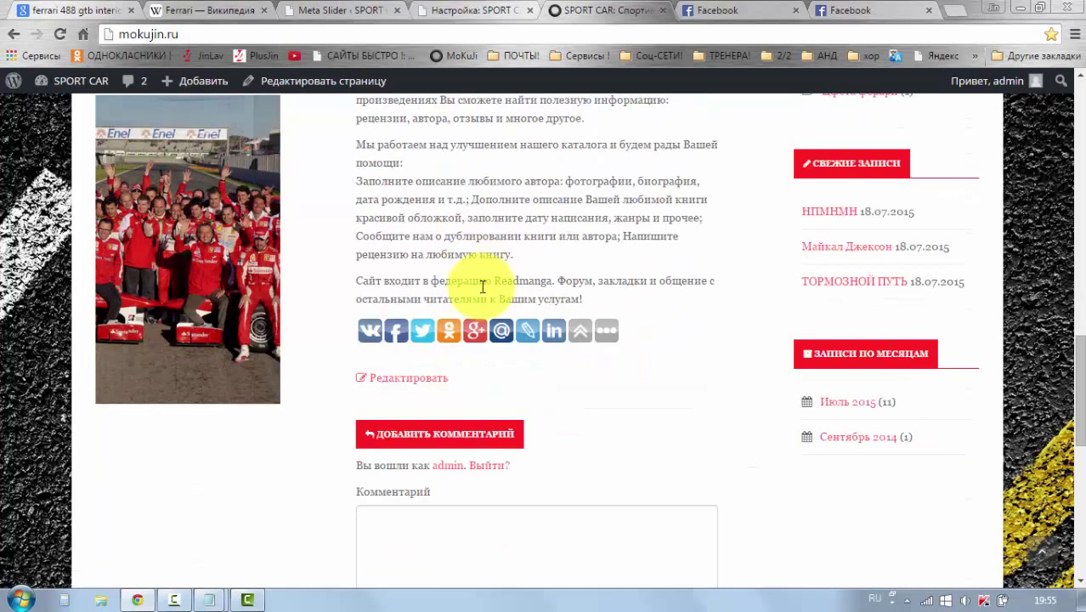
pyautogui.scroll(-1, 667, 291)
pyautogui.scroll(2, 681, 281)
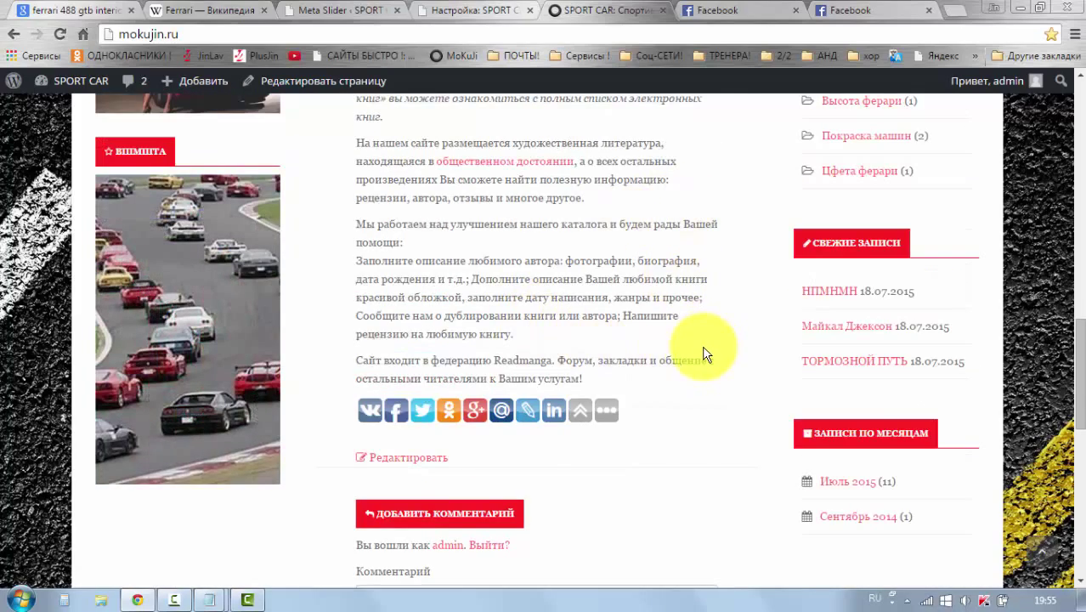
pyautogui.scroll(15, 703, 355)
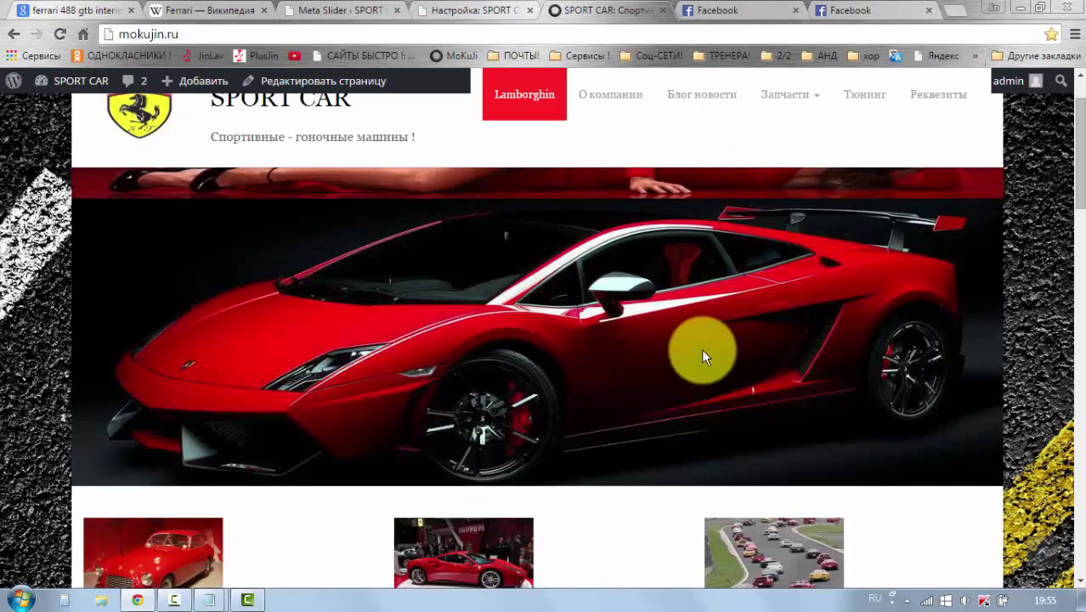
pyautogui.scroll(1, 702, 357)
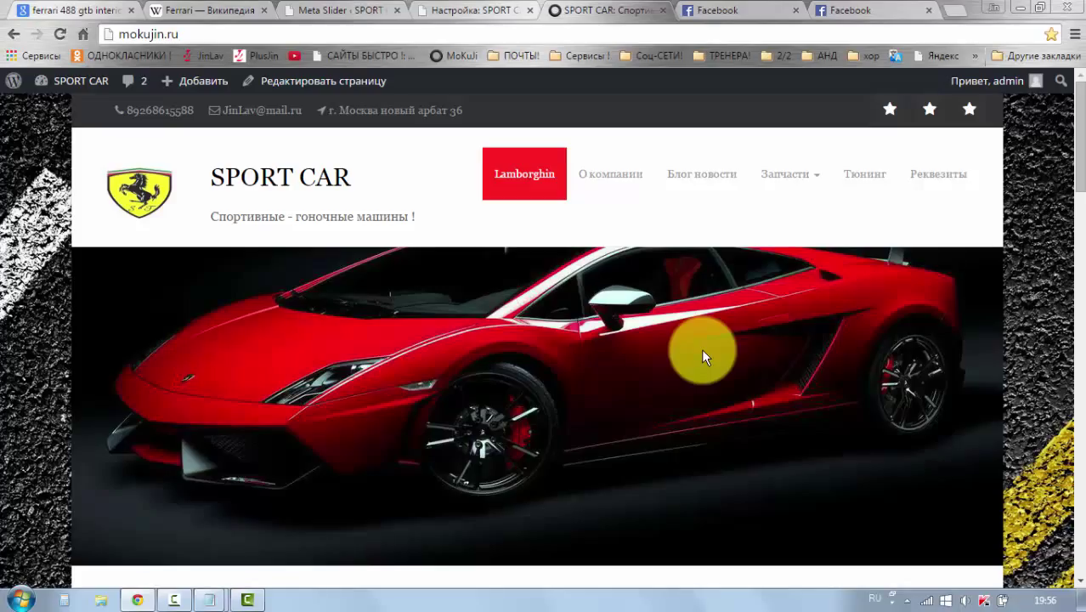